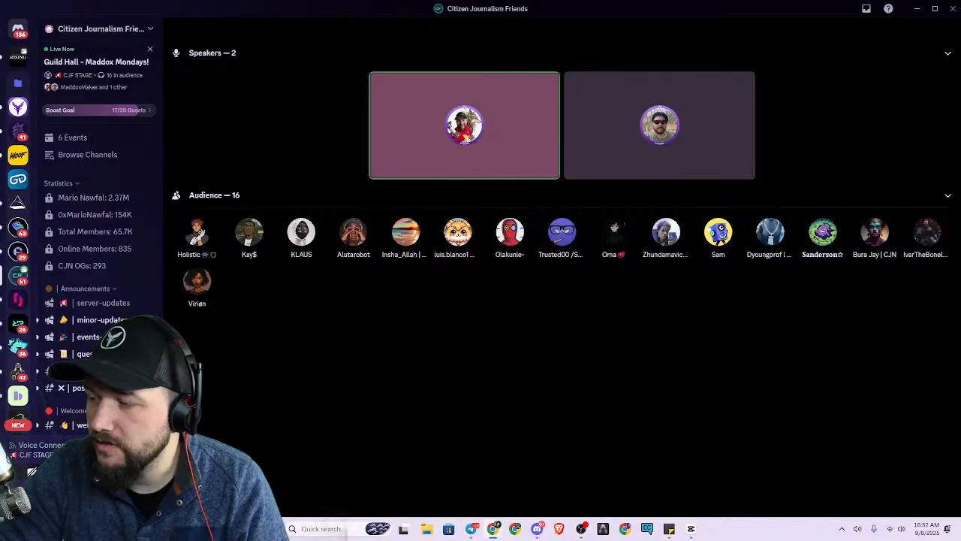
Show the Discord stage's chat and move the Discord window off this screen.
{"action": "mouse_move", "coordinate": [689, 404]}
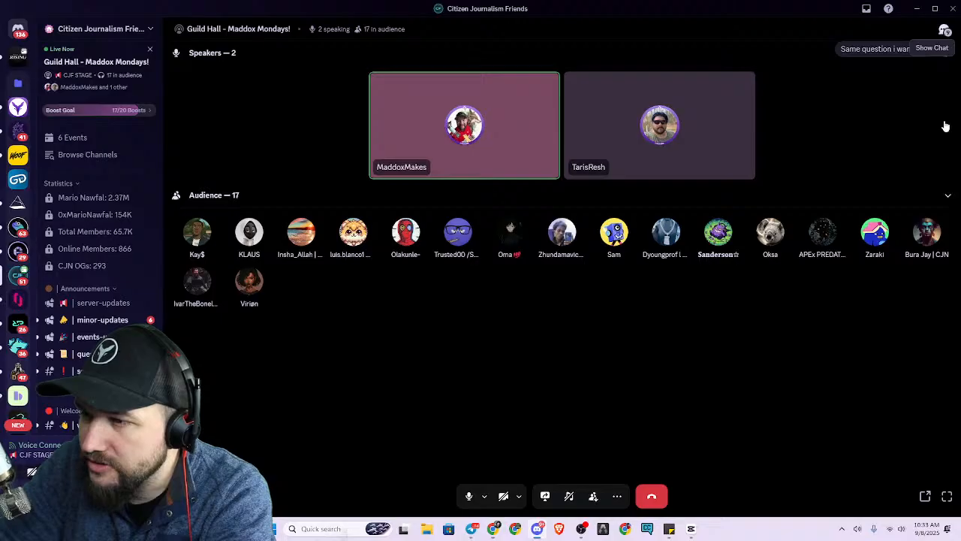
{"action": "left_click", "coordinate": [943, 33]}
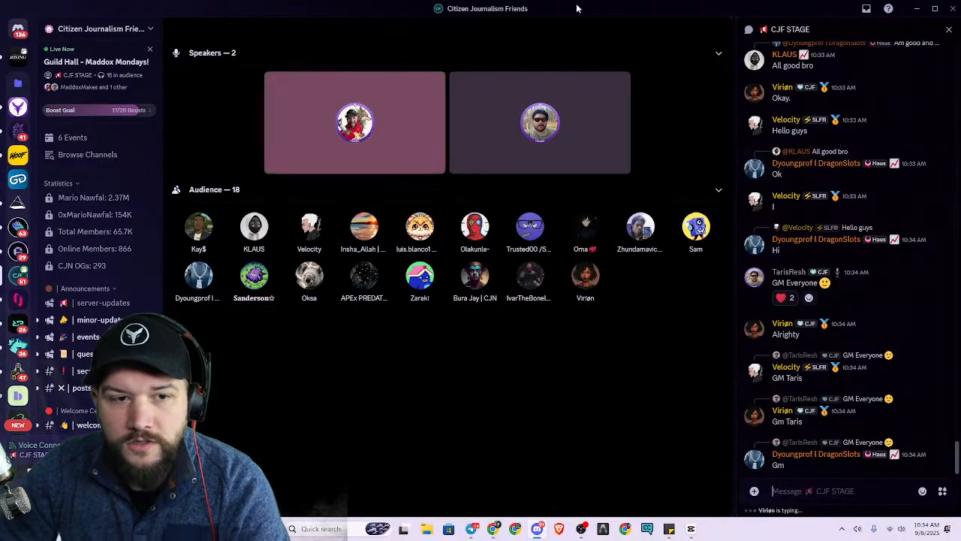
{"action": "left_click_drag", "start_coordinate": [575, 8], "coordinate": [960, 218]}
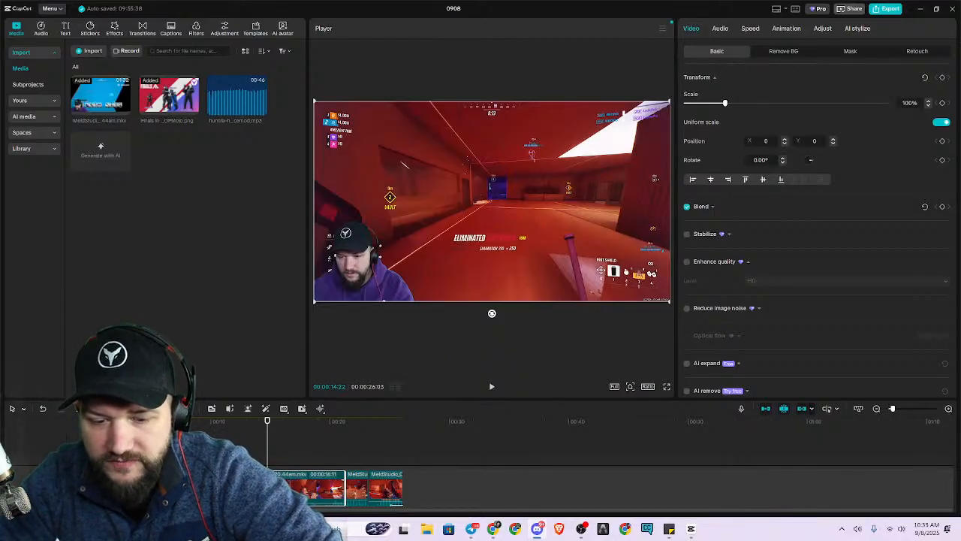
Play the montage project from the start in full screen, and exit full screen at its end.
{"action": "left_click_drag", "start_coordinate": [267, 422], "coordinate": [88, 422]}
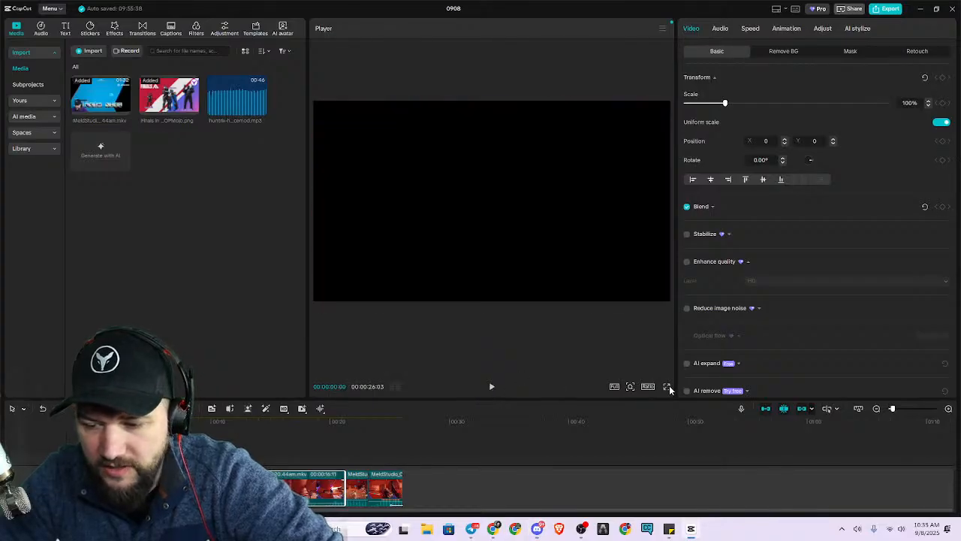
{"action": "left_click", "coordinate": [668, 386]}
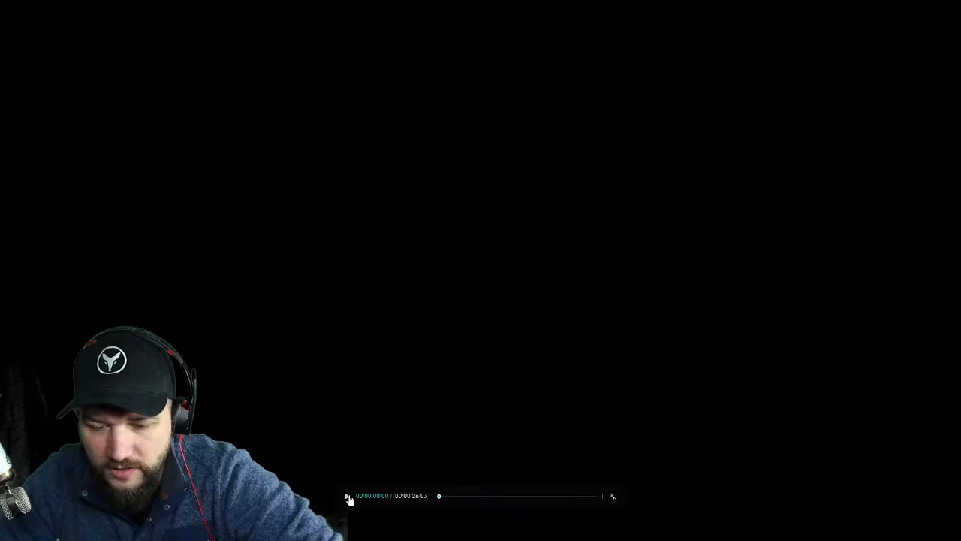
{"action": "left_click", "coordinate": [347, 496]}
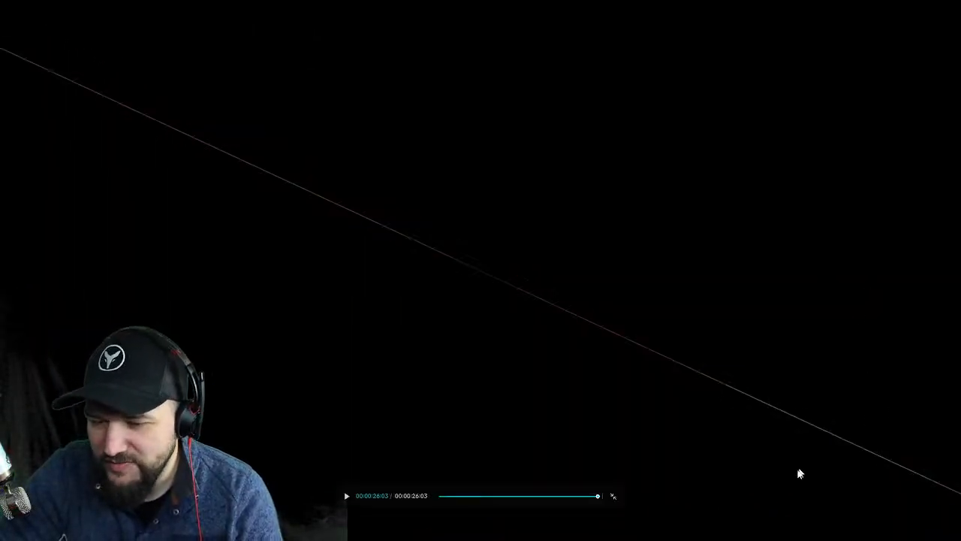
{"action": "left_click", "coordinate": [612, 498]}
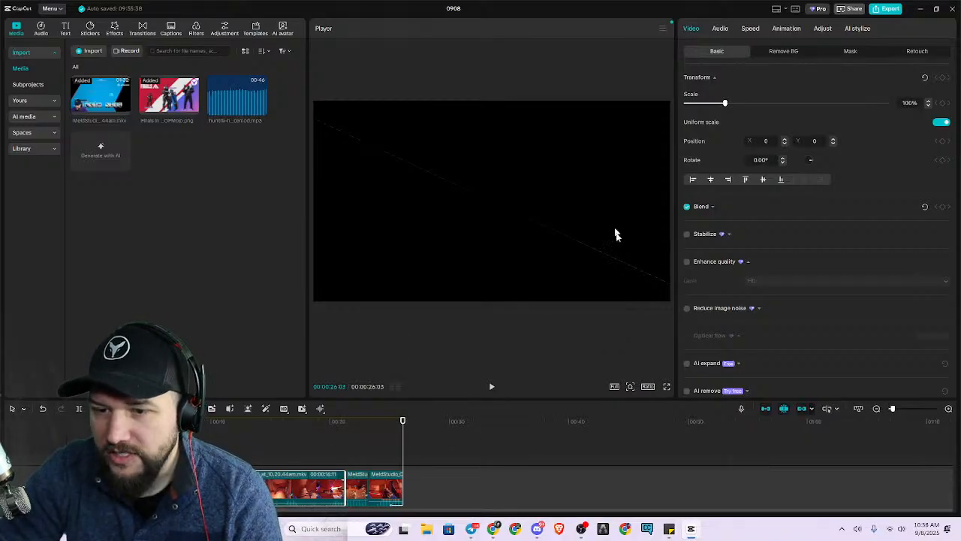
{"action": "left_click", "coordinate": [648, 387]}
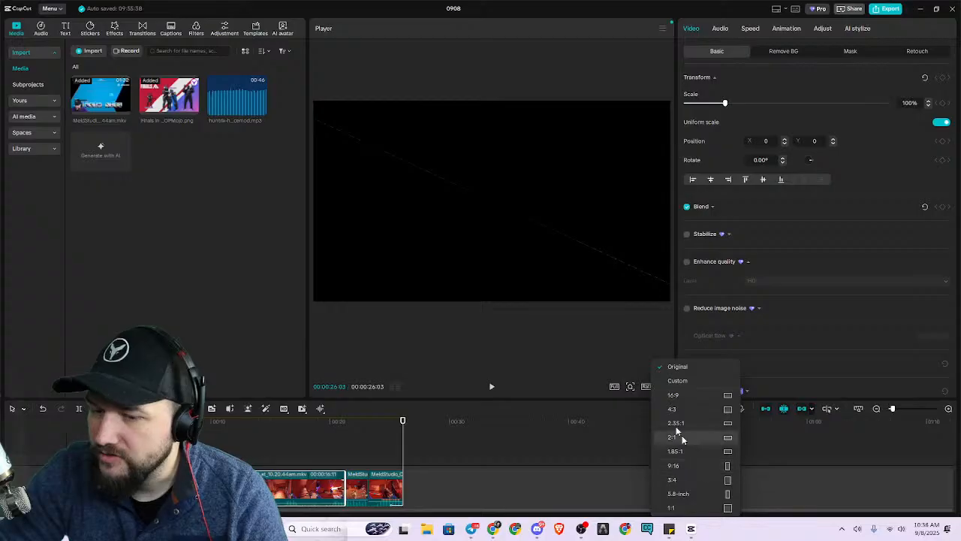
{"action": "left_click", "coordinate": [553, 329]}
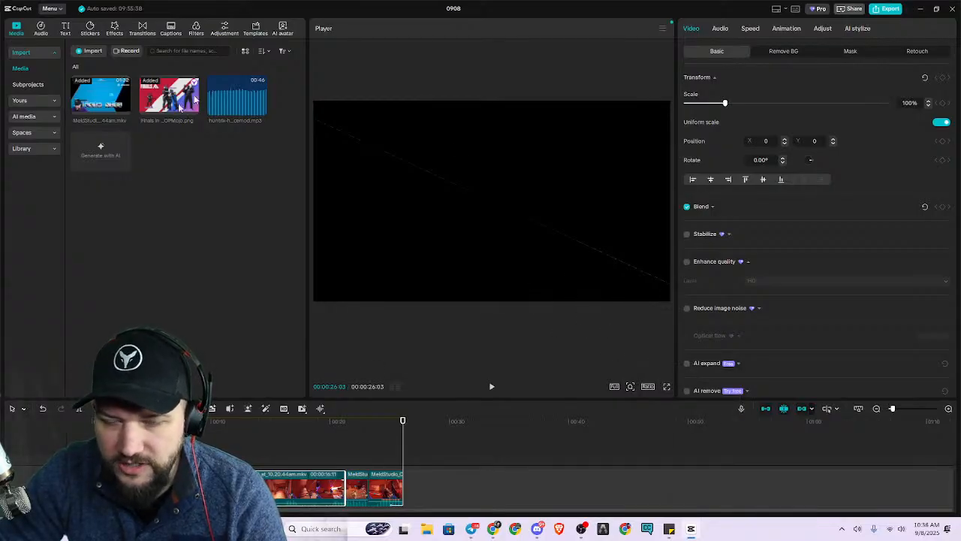
{"action": "scroll", "coordinate": [298, 473], "scroll_direction": "down", "scroll_amount": 1}
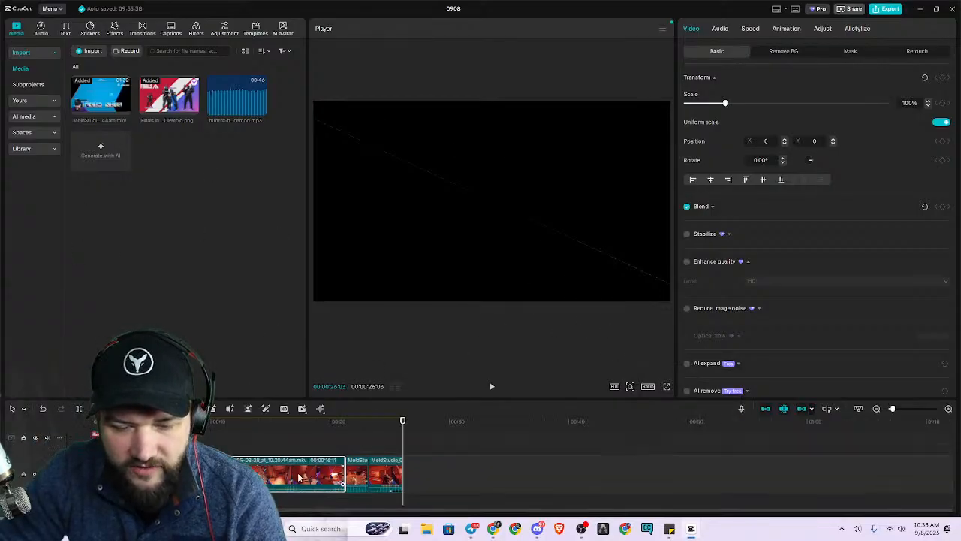
{"action": "scroll", "coordinate": [298, 479], "scroll_direction": "up", "scroll_amount": 1}
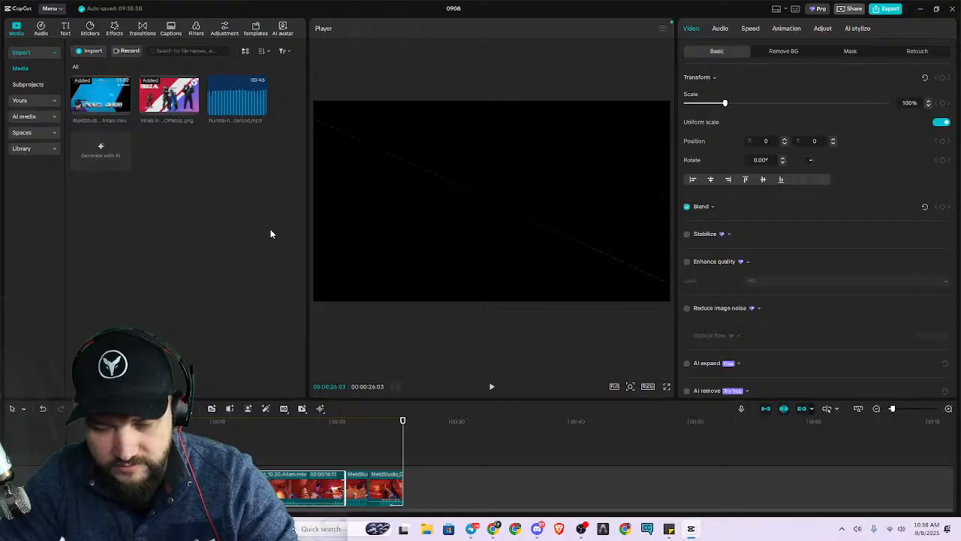
Delete all clips from the timeline, including the title image and the gameplay segments.
{"action": "left_click_drag", "start_coordinate": [463, 479], "coordinate": [57, 431]}
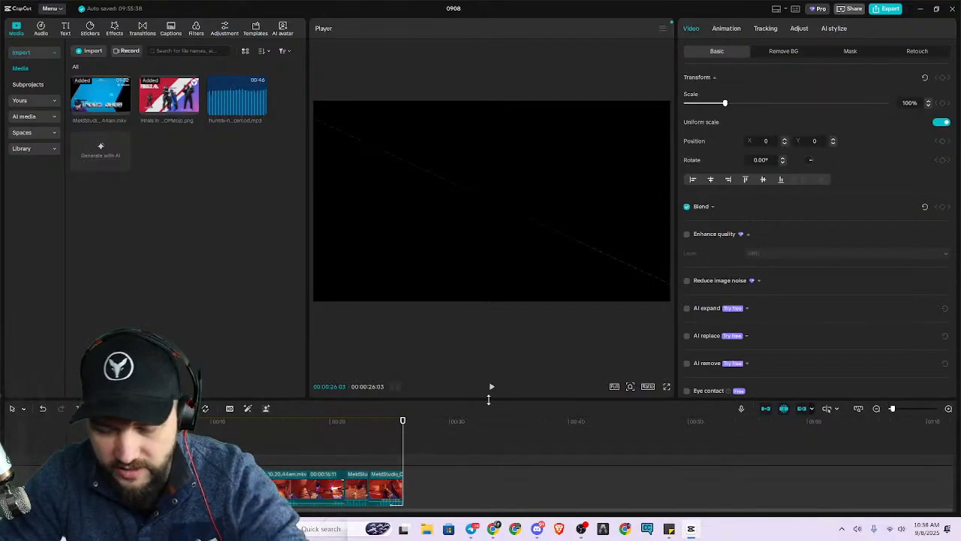
{"action": "key", "text": "Delete"}
{"action": "left_click_drag", "start_coordinate": [466, 466], "coordinate": [54, 436]}
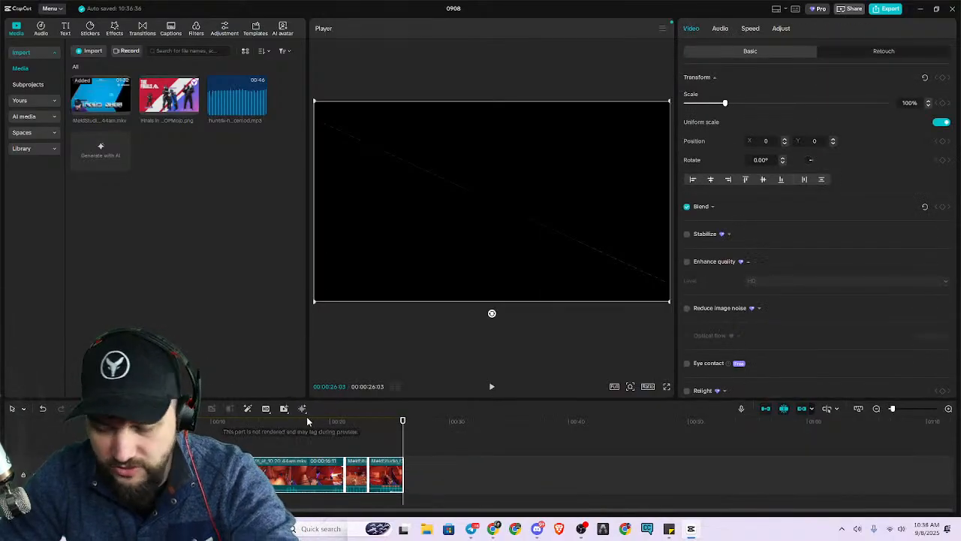
{"action": "key", "text": "Delete"}
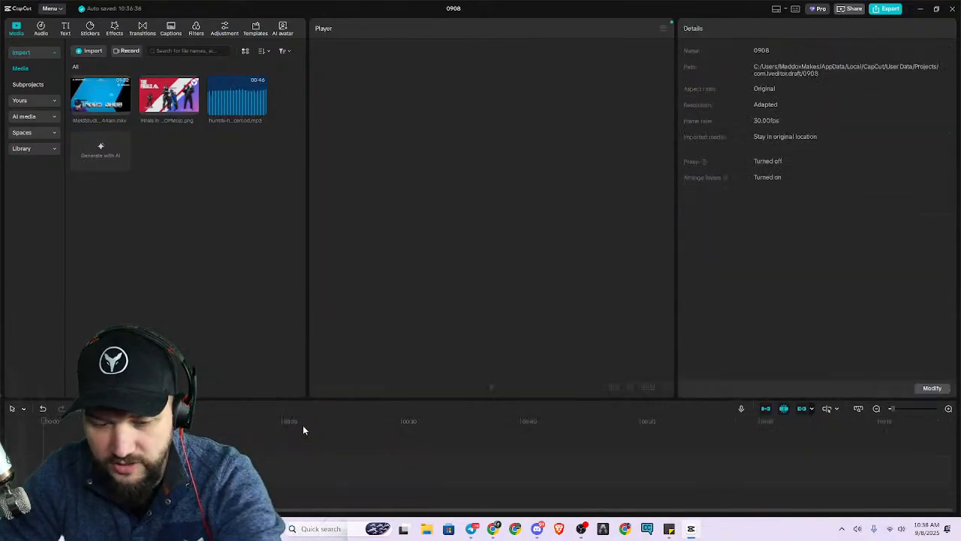
Remove the MKV recording, the PNG title image and the MP3 track from the project media.
{"action": "left_click", "coordinate": [99, 89]}
{"action": "key", "text": "Delete"}
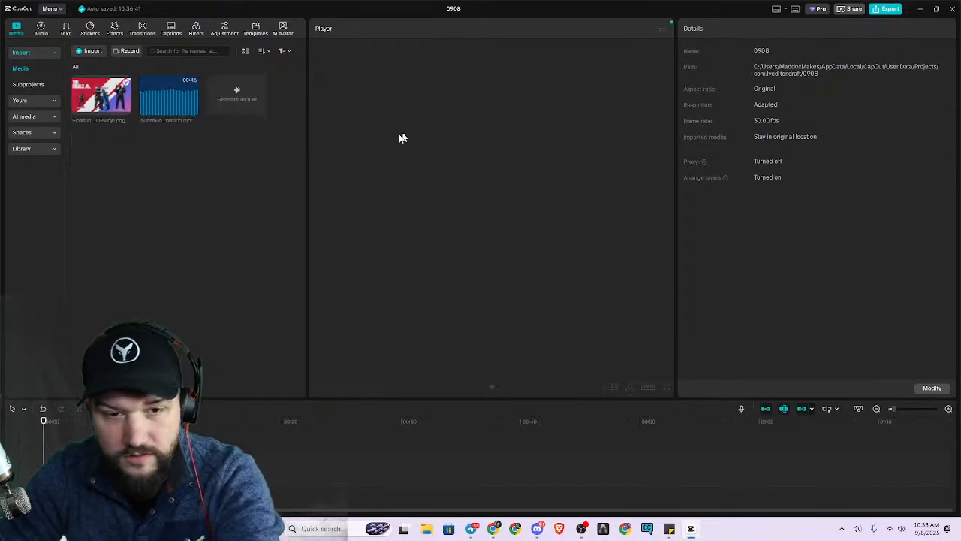
{"action": "left_click", "coordinate": [108, 109]}
{"action": "key", "text": "Delete"}
{"action": "left_click", "coordinate": [113, 105]}
{"action": "key", "text": "Delete"}
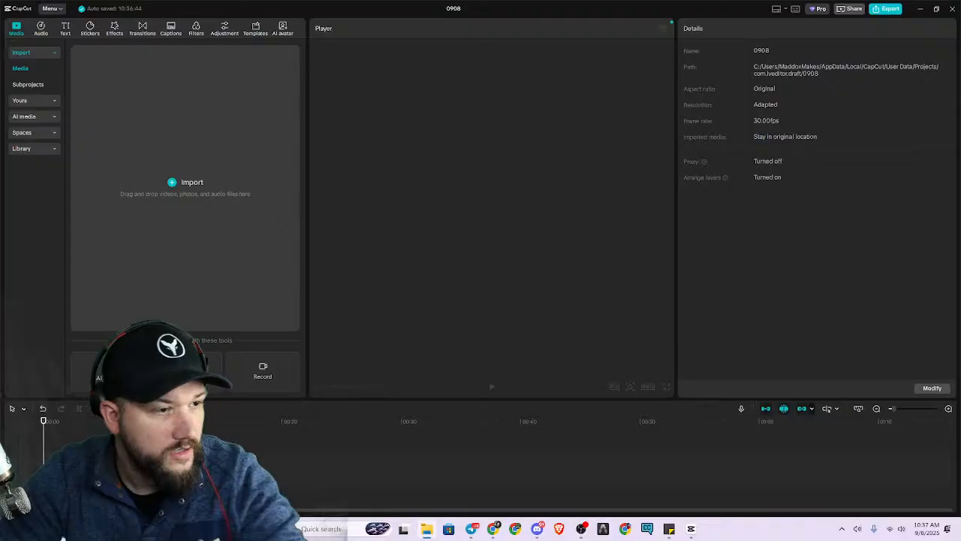
Import the exported Finals montage MP4, preview it and place it on the timeline.
{"action": "left_click_drag", "start_coordinate": [51, 218], "coordinate": [172, 94]}
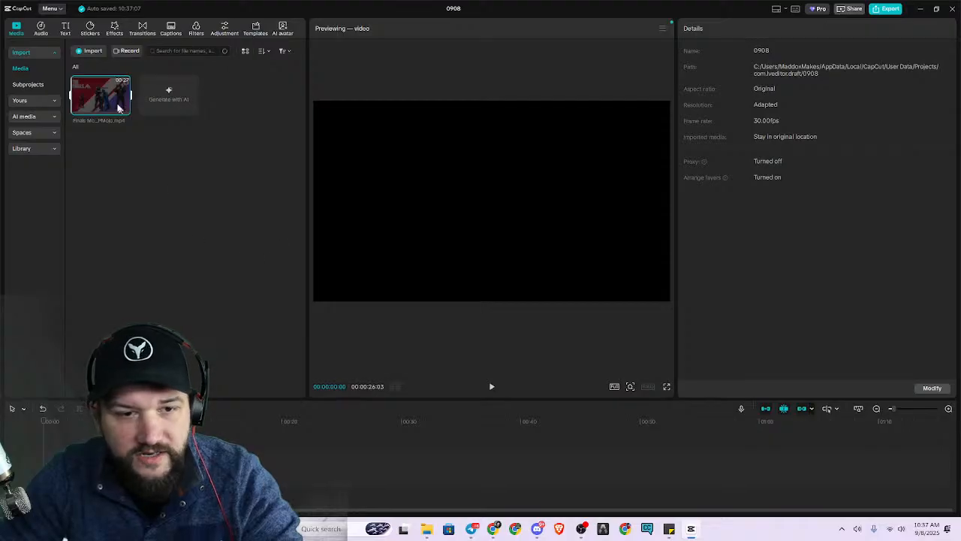
{"action": "left_click", "coordinate": [492, 388]}
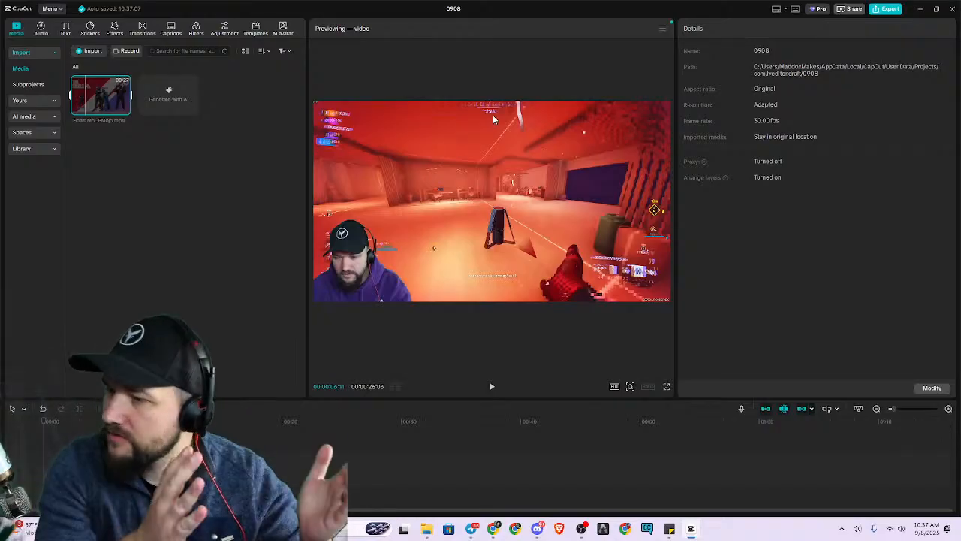
{"action": "left_click_drag", "start_coordinate": [101, 94], "coordinate": [316, 470]}
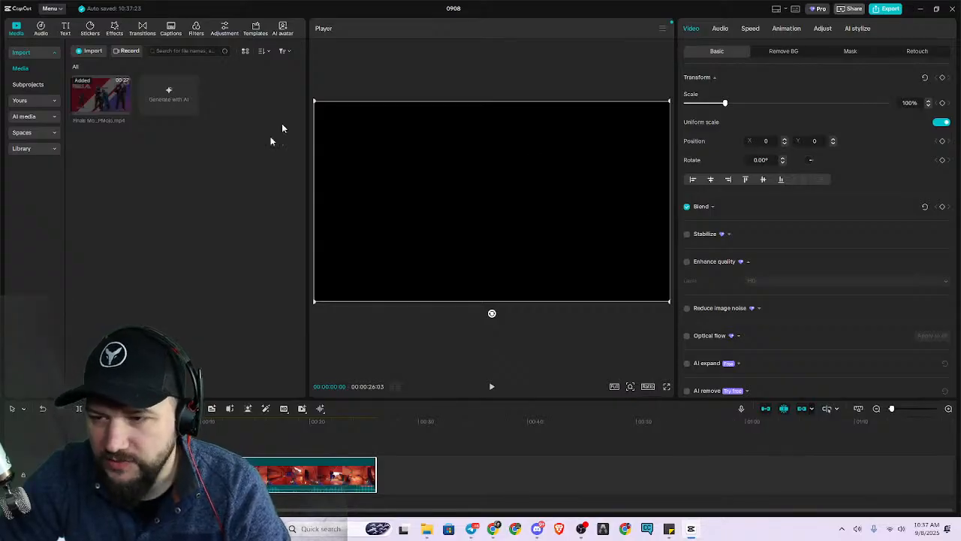
Change the project's aspect ratio to vertical 9:16.
{"action": "left_click", "coordinate": [647, 387]}
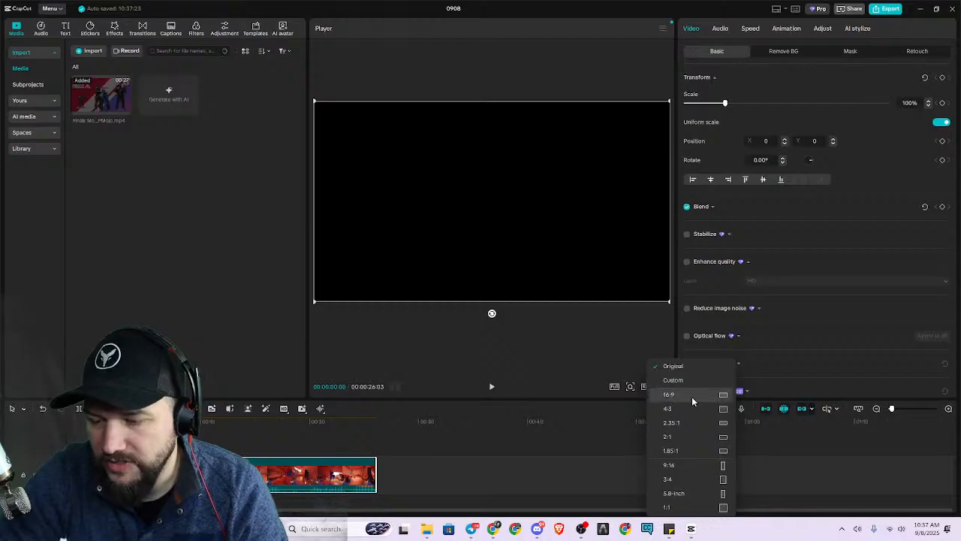
{"action": "left_click", "coordinate": [698, 466]}
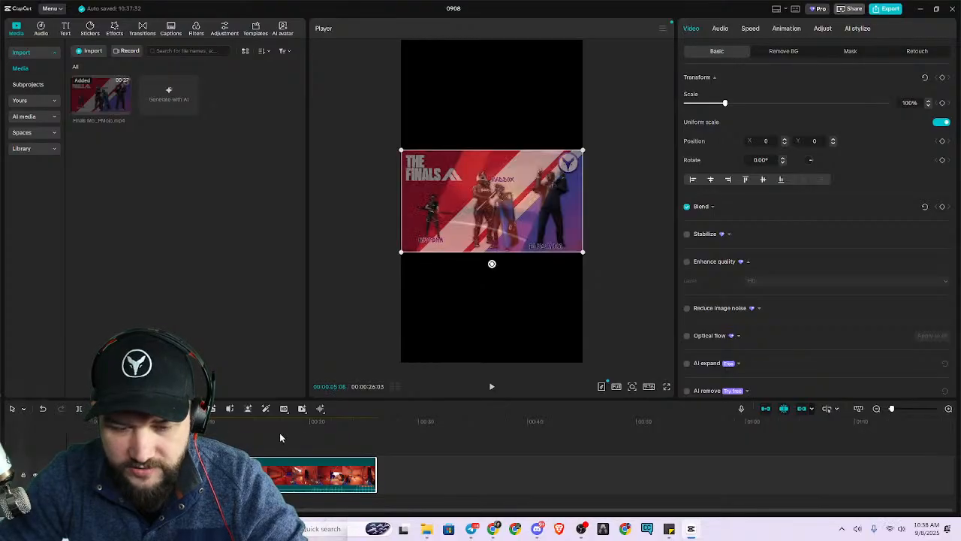
Try splitting the montage clip at 00:00:17:00, and undo the split.
{"action": "left_click", "coordinate": [295, 422]}
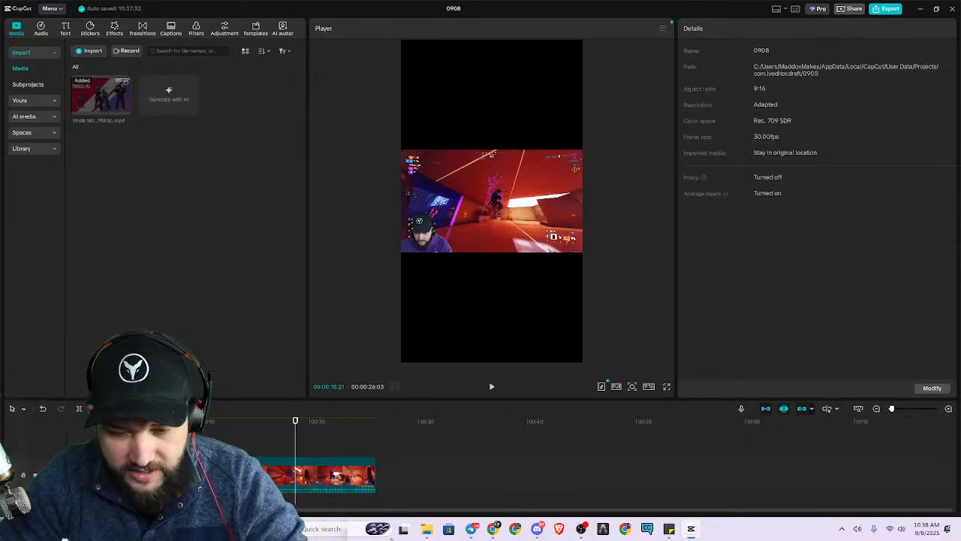
{"action": "left_click", "coordinate": [351, 478]}
{"action": "left_click", "coordinate": [442, 501]}
{"action": "left_click", "coordinate": [277, 449]}
{"action": "key", "text": "ctrl+b"}
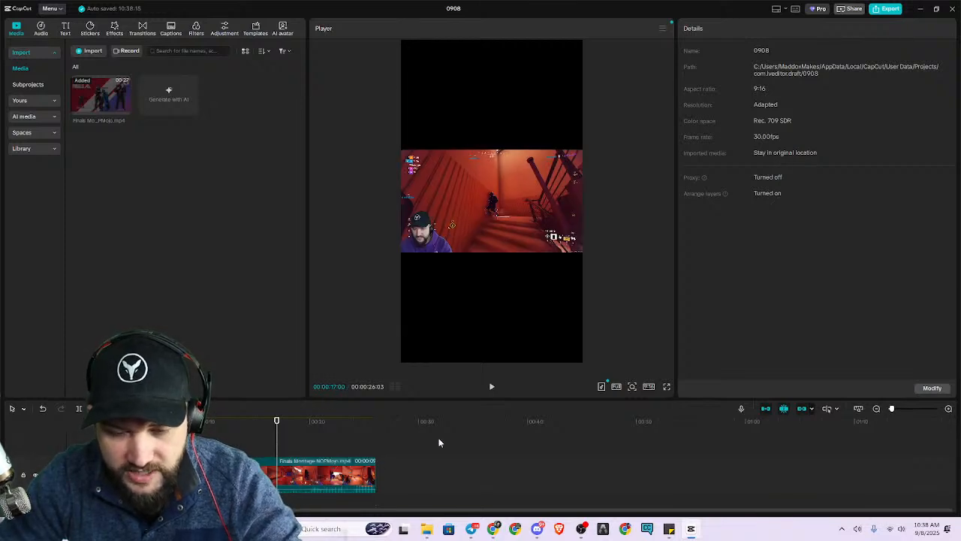
{"action": "key", "text": "ctrl+z"}
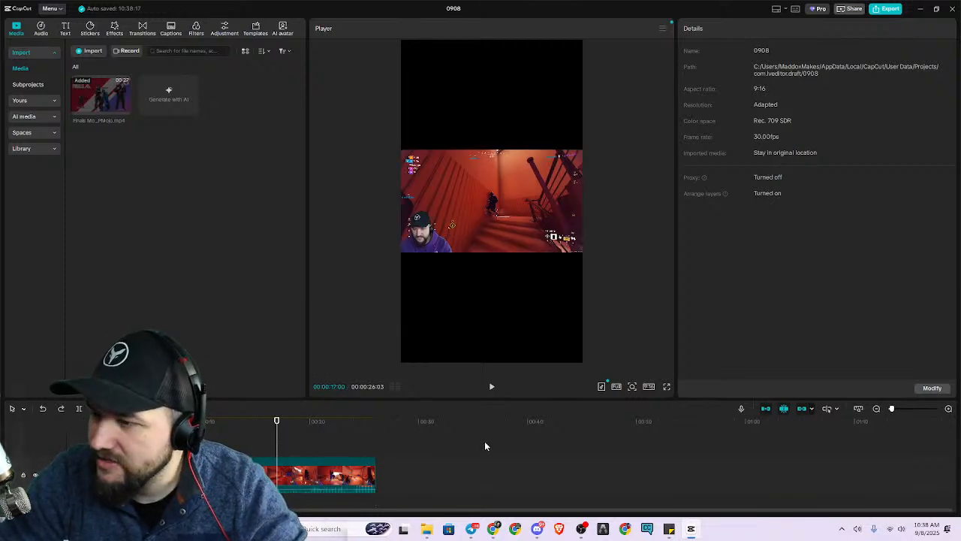
Examine the montage clip's frames along the timeline at different zoom levels, back to the beginning.
{"action": "scroll", "coordinate": [290, 442], "scroll_direction": "down", "scroll_amount": 1}
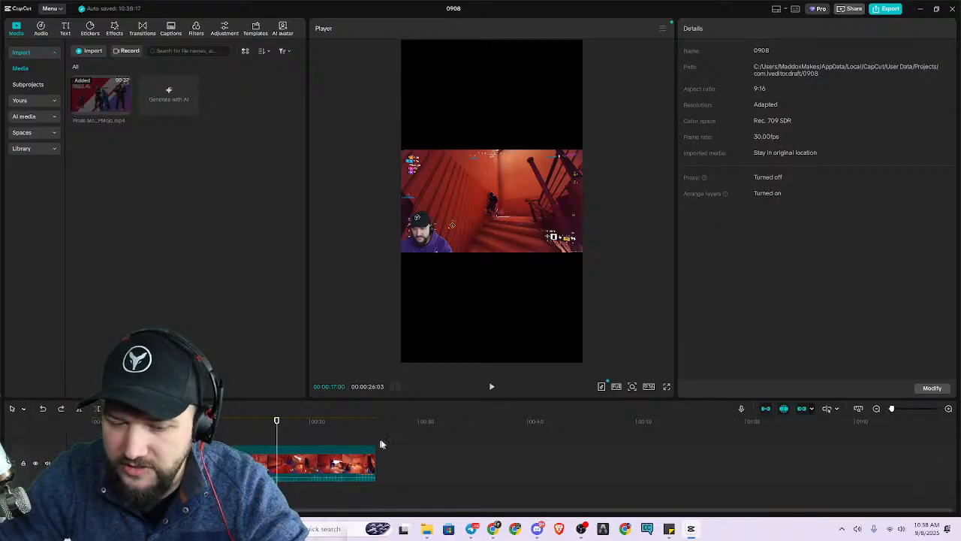
{"action": "scroll", "coordinate": [379, 463], "scroll_direction": "up", "scroll_amount": 5, "text": "ctrl"}
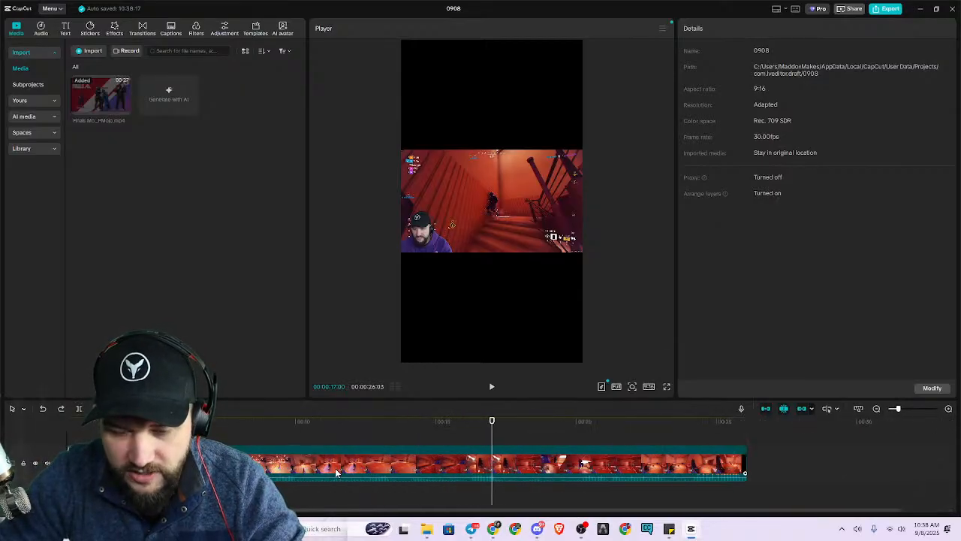
{"action": "scroll", "coordinate": [360, 464], "scroll_direction": "up", "scroll_amount": 3, "text": "ctrl"}
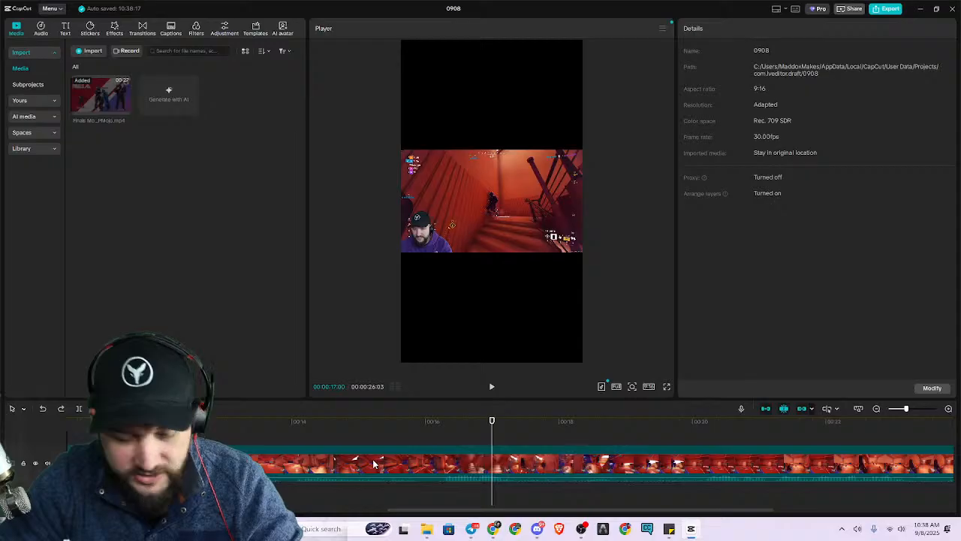
{"action": "scroll", "coordinate": [383, 469], "scroll_direction": "down", "scroll_amount": 4, "text": "ctrl"}
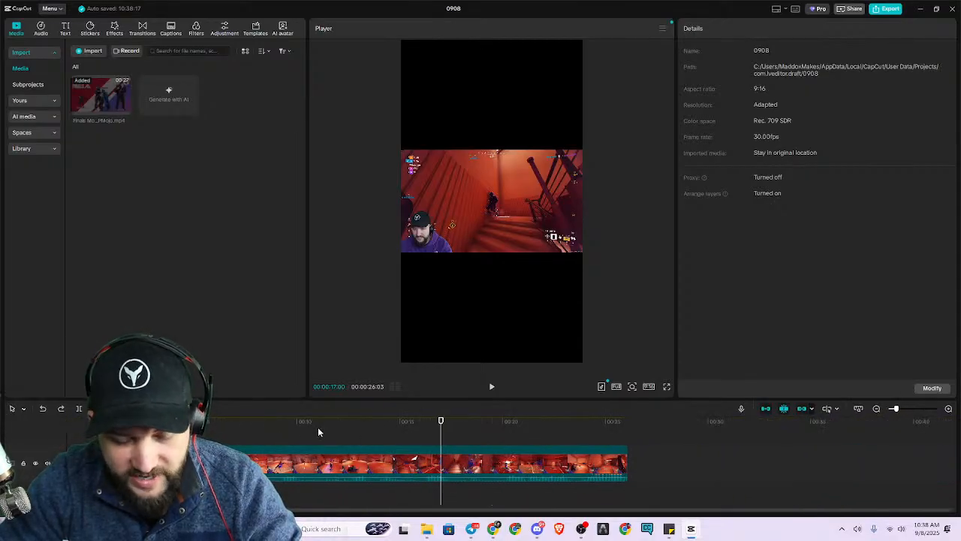
{"action": "scroll", "coordinate": [360, 451], "scroll_direction": "up", "scroll_amount": 5, "text": "ctrl"}
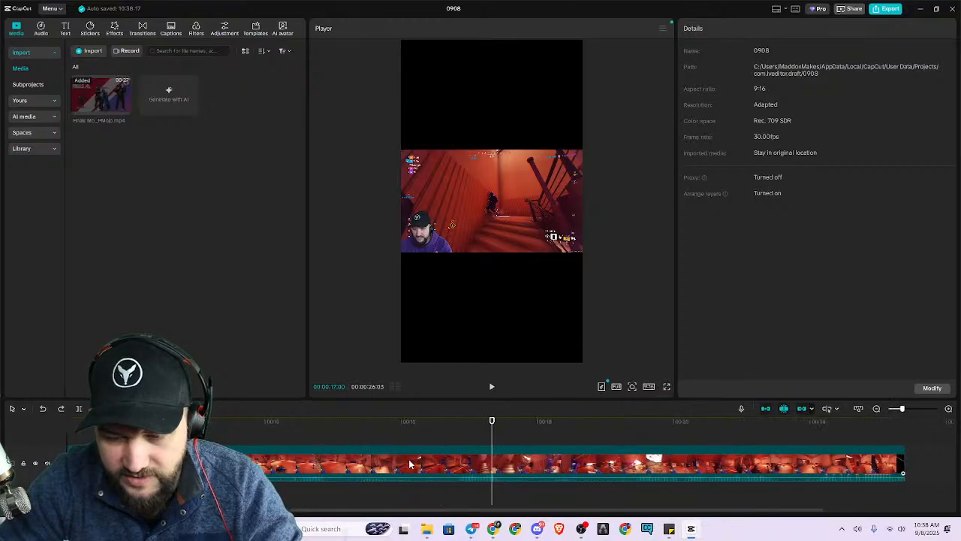
{"action": "scroll", "coordinate": [489, 451], "scroll_direction": "right", "scroll_amount": 5}
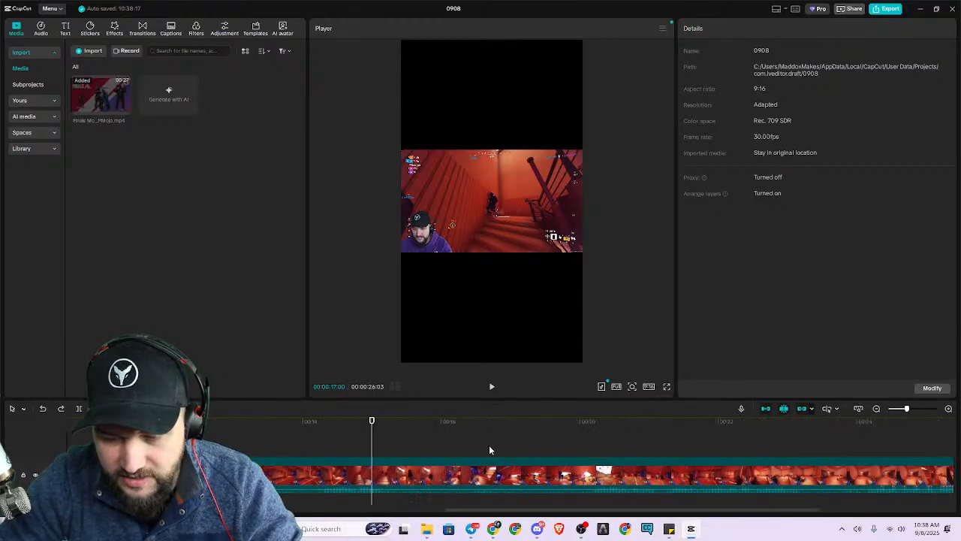
{"action": "scroll", "coordinate": [458, 461], "scroll_direction": "left", "scroll_amount": 2}
{"action": "scroll", "coordinate": [446, 449], "scroll_direction": "up", "scroll_amount": 5}
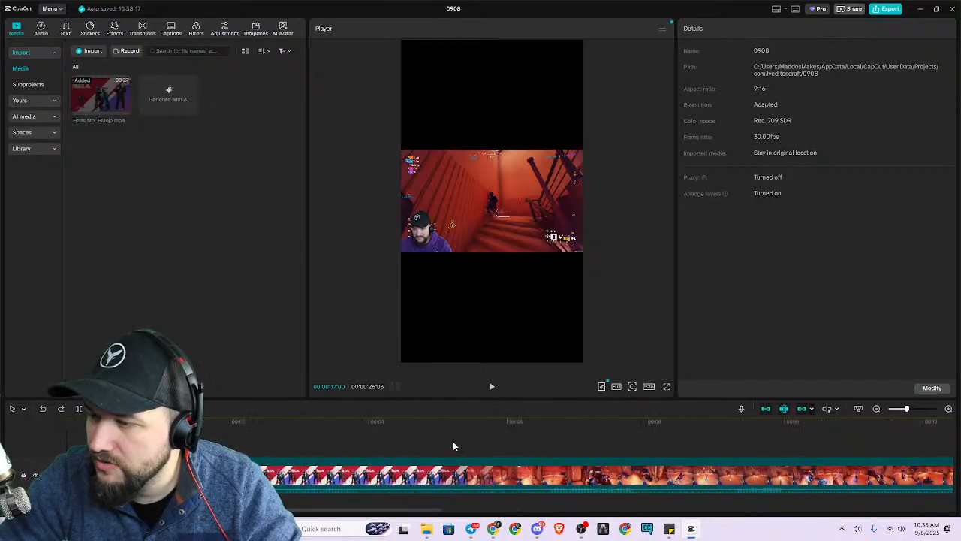
Review the draft settings for save locations and cache, and close them without saving.
{"action": "left_click", "coordinate": [50, 8]}
{"action": "mouse_move", "coordinate": [67, 96]}
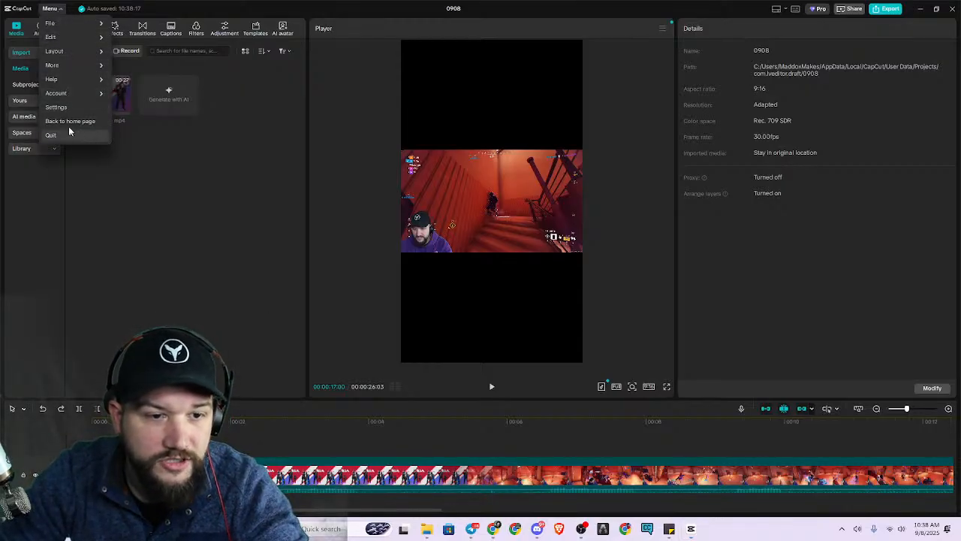
{"action": "mouse_move", "coordinate": [74, 64]}
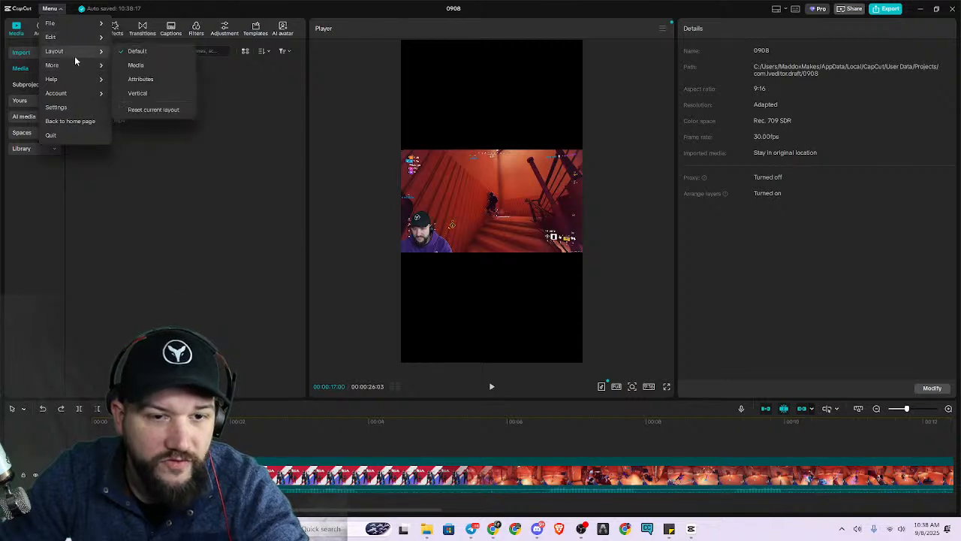
{"action": "left_click", "coordinate": [68, 110]}
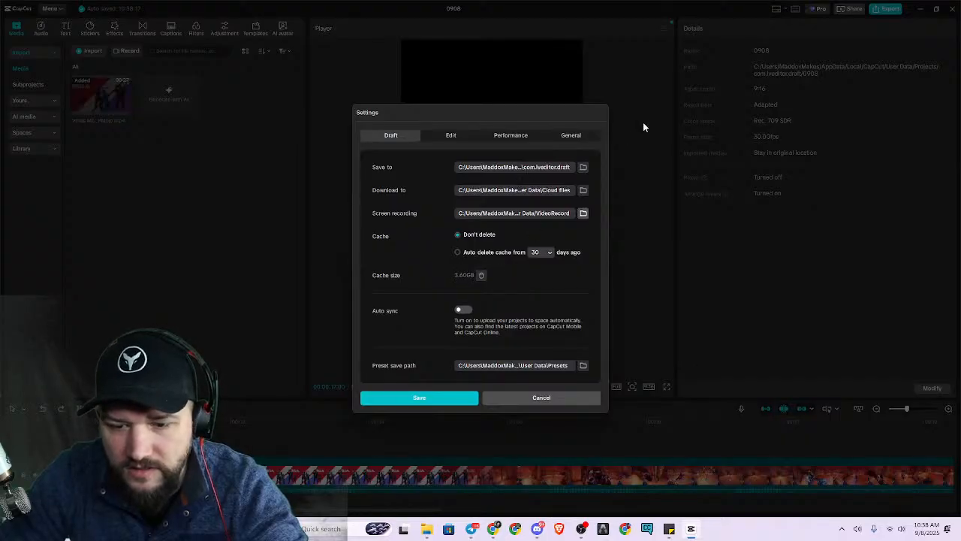
{"action": "left_click", "coordinate": [529, 398]}
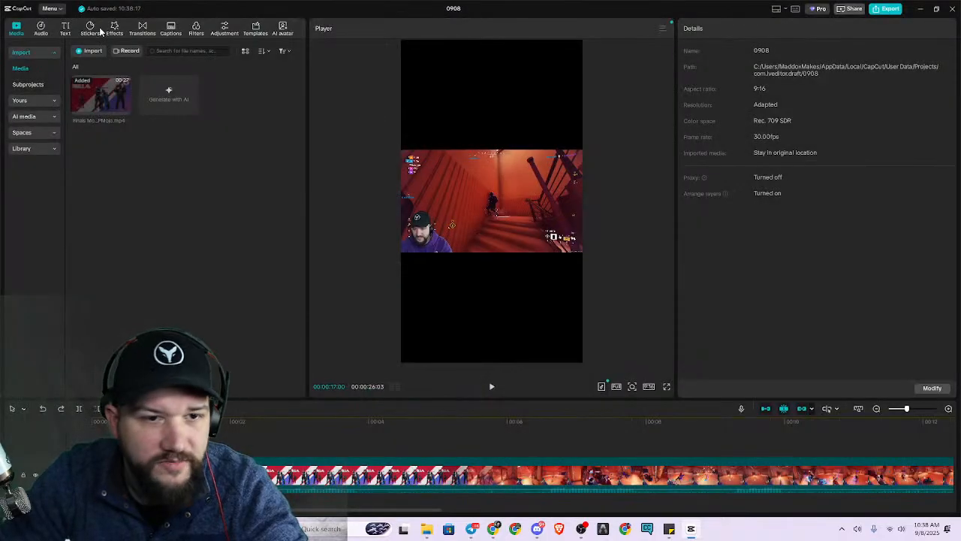
Review the keyboard shortcut list across the Timeline, Player, Basic and Other categories, and close it unchanged.
{"action": "left_click", "coordinate": [53, 9]}
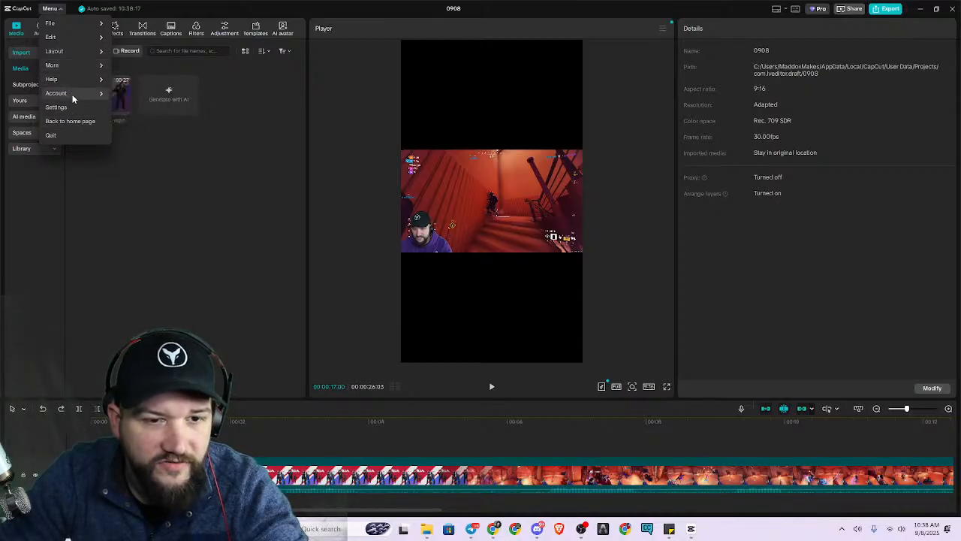
{"action": "mouse_move", "coordinate": [74, 80]}
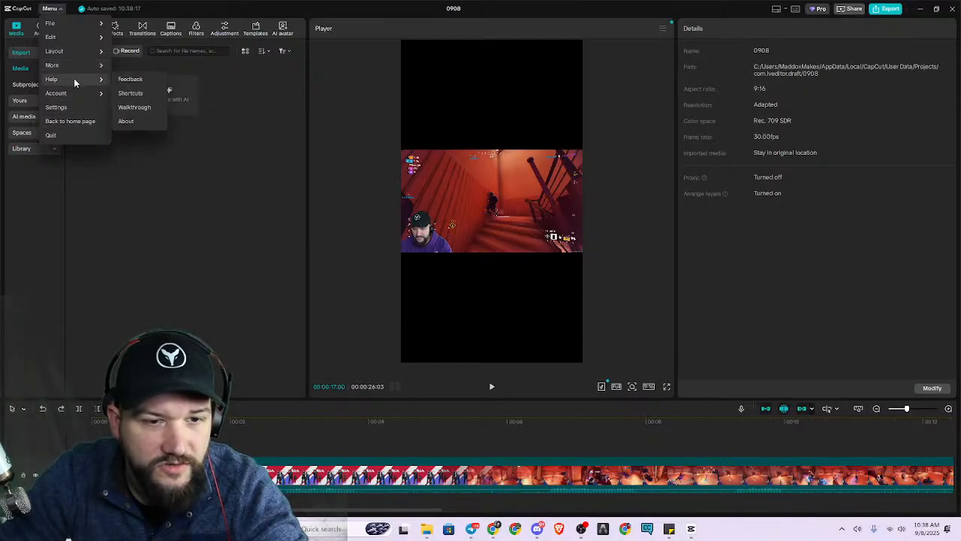
{"action": "left_click", "coordinate": [131, 93]}
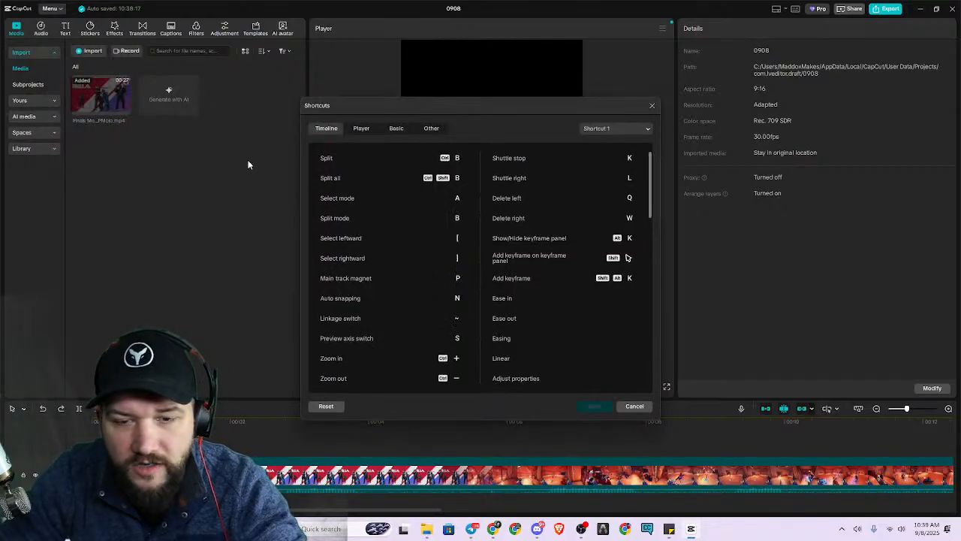
{"action": "left_click", "coordinate": [651, 105]}
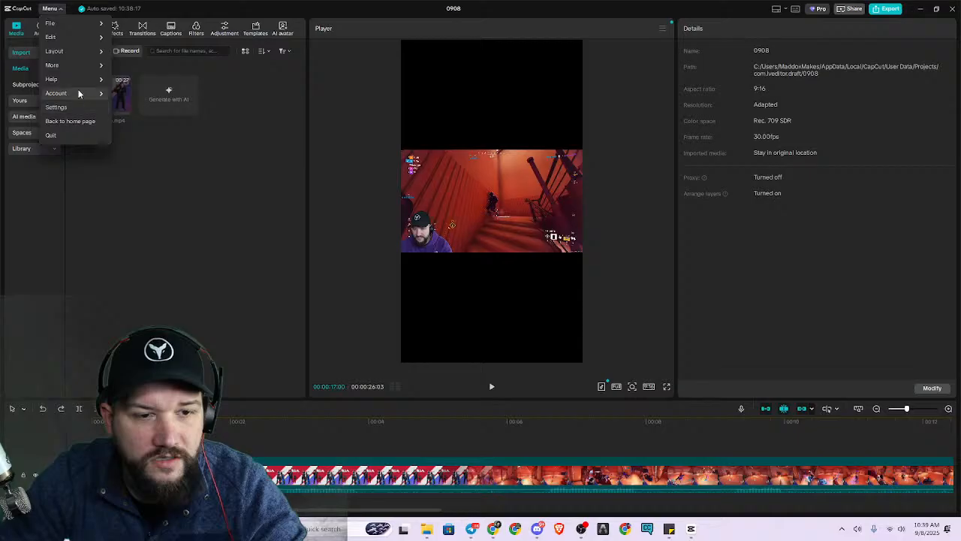
{"action": "mouse_move", "coordinate": [79, 82]}
{"action": "left_click", "coordinate": [132, 95]}
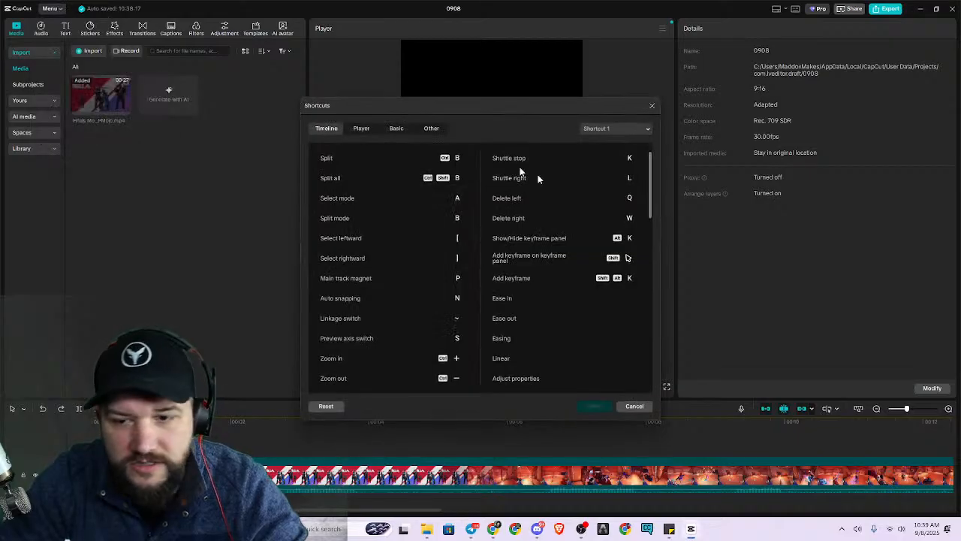
{"action": "mouse_move", "coordinate": [647, 193]}
{"action": "left_mouse_down"}
{"action": "mouse_move", "coordinate": [654, 305]}
{"action": "mouse_move", "coordinate": [683, 380]}
{"action": "mouse_move", "coordinate": [662, 373]}
{"action": "mouse_move", "coordinate": [663, 183]}
{"action": "left_mouse_up"}
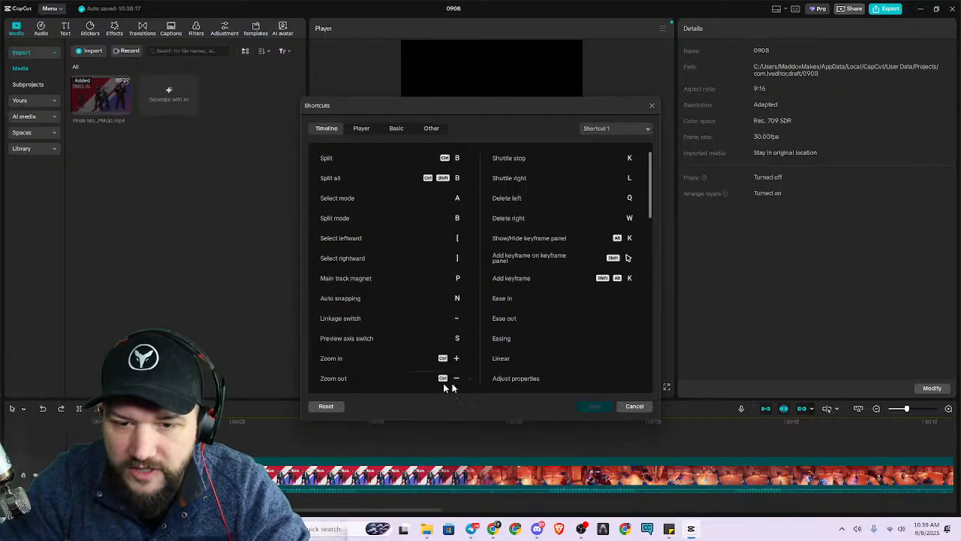
{"action": "left_click", "coordinate": [361, 128]}
{"action": "left_click", "coordinate": [396, 128]}
{"action": "left_click", "coordinate": [432, 128]}
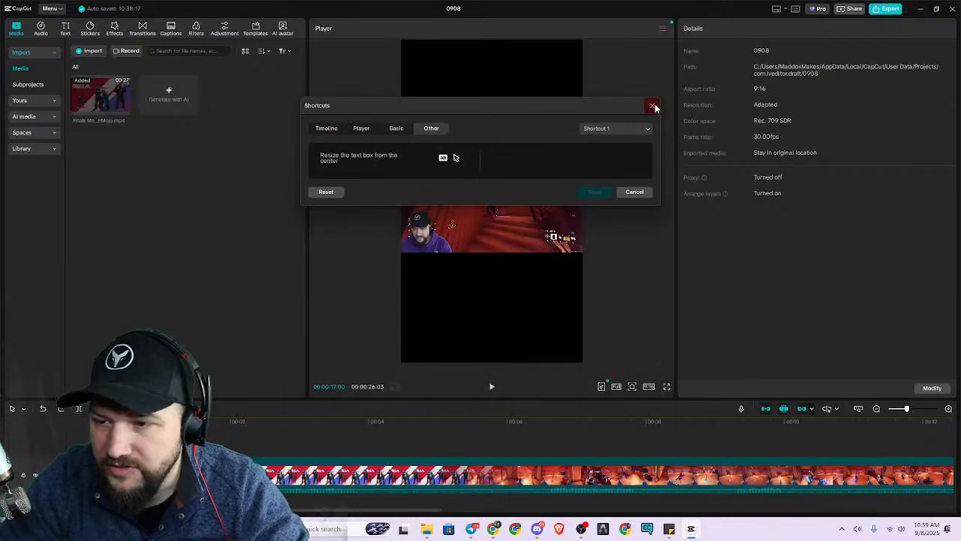
{"action": "left_click", "coordinate": [654, 106]}
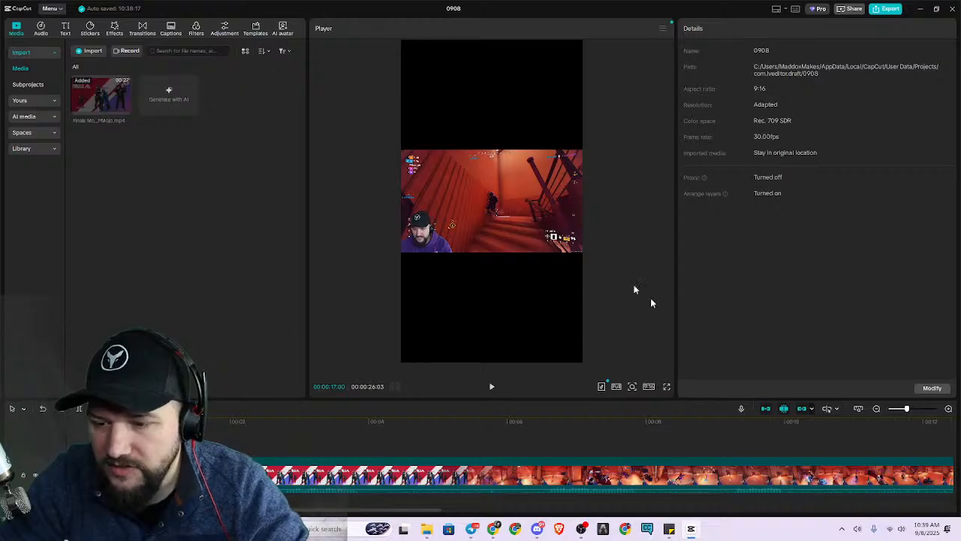
Start exporting the project and name the output file "Verticle TEST 1".
{"action": "left_click", "coordinate": [886, 9]}
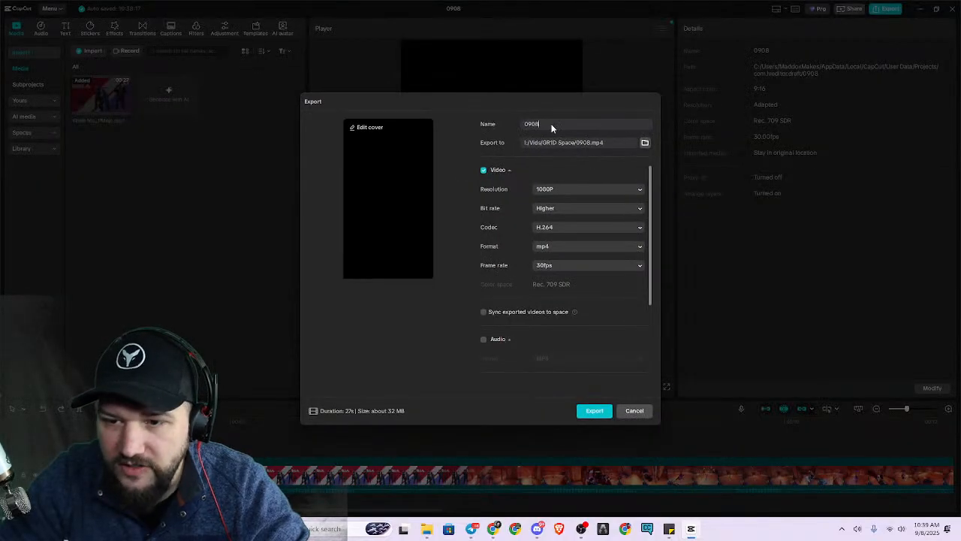
{"action": "key", "text": "ctrl+a"}
{"action": "type", "text": "Verti"}
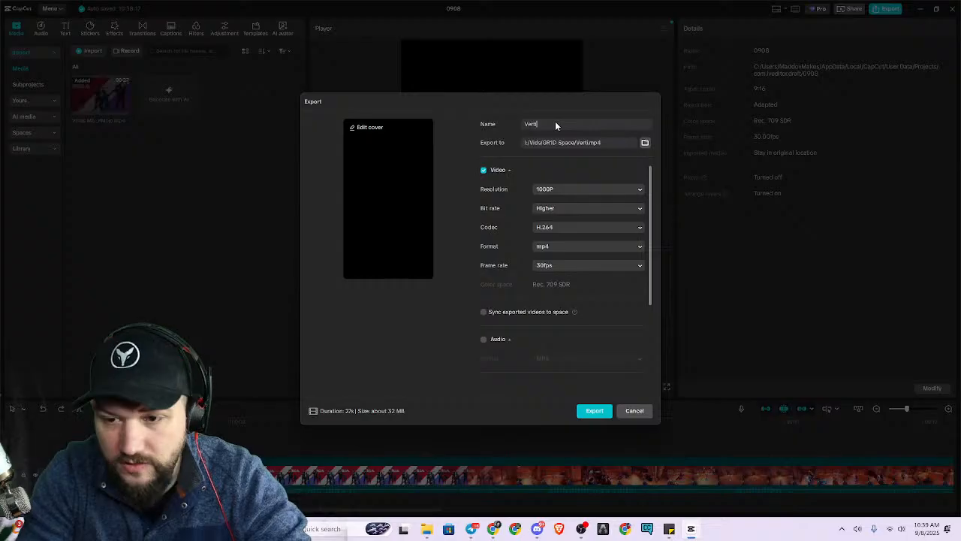
{"action": "type", "text": "cle"}
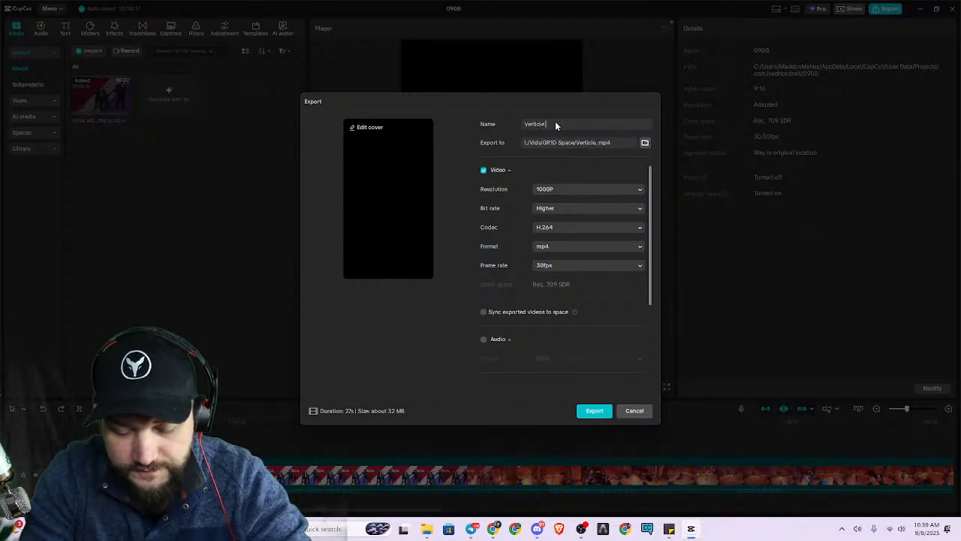
{"action": "type", "text": " TEST 1"}
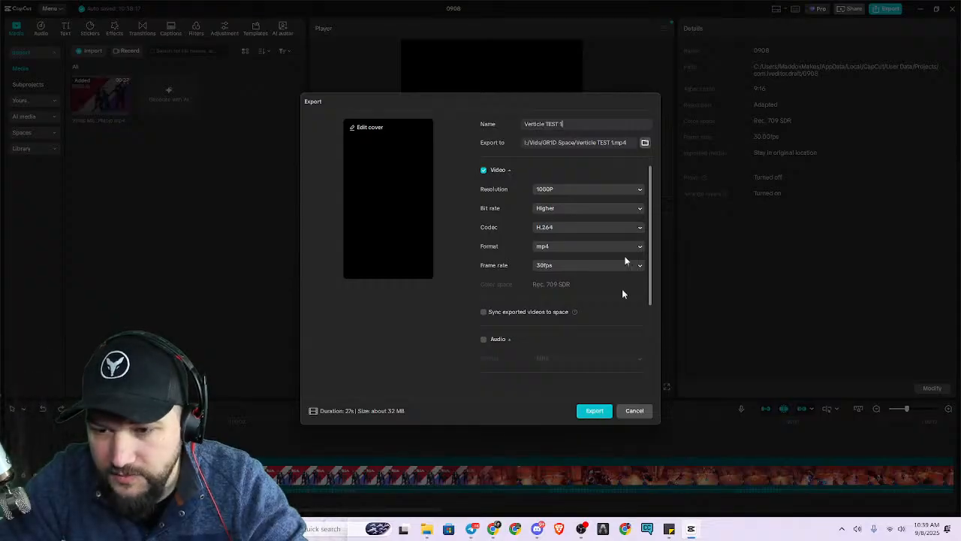
Create a CJF folder inside Vids as the export destination, and export the video at 1080P, H.264, mp4, 30fps.
{"action": "left_click", "coordinate": [644, 143]}
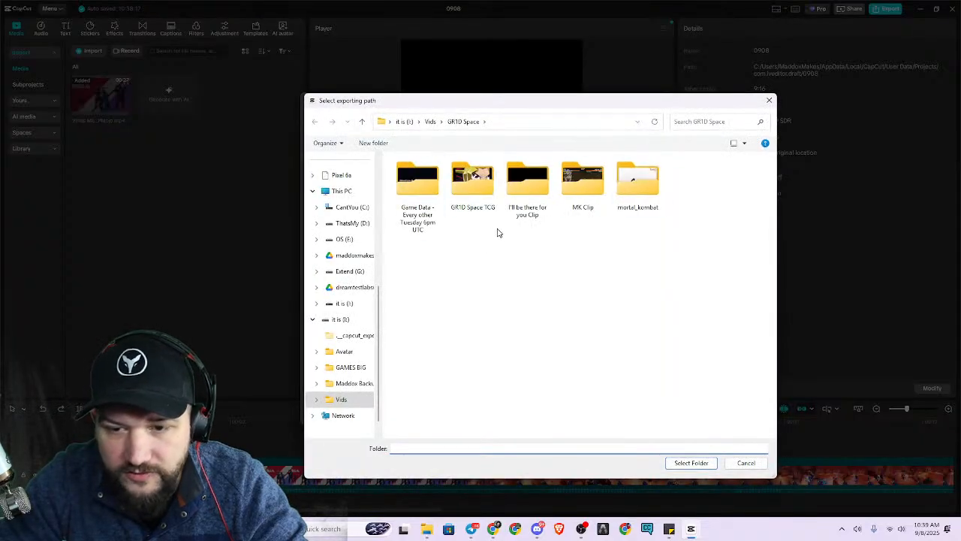
{"action": "left_click", "coordinate": [429, 122]}
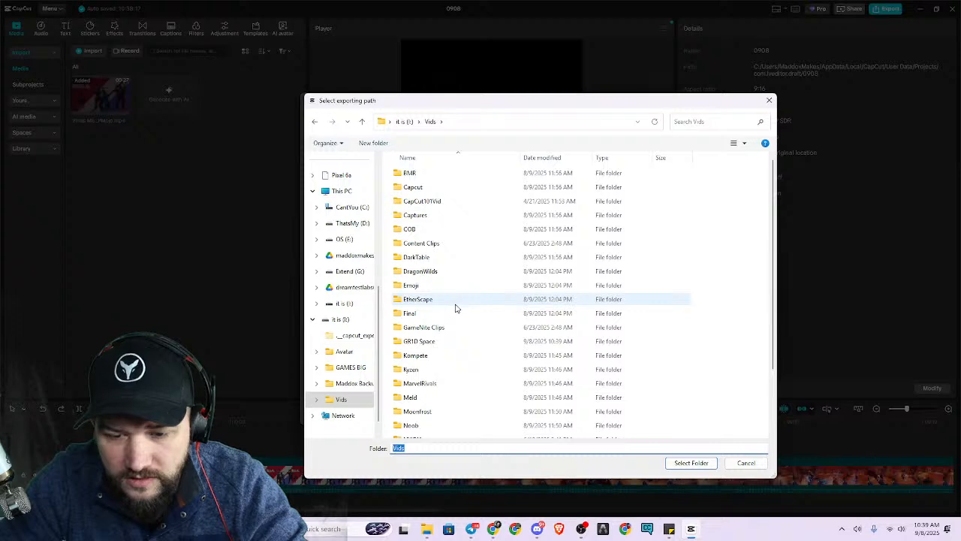
{"action": "scroll", "coordinate": [455, 307], "scroll_direction": "down", "scroll_amount": 2}
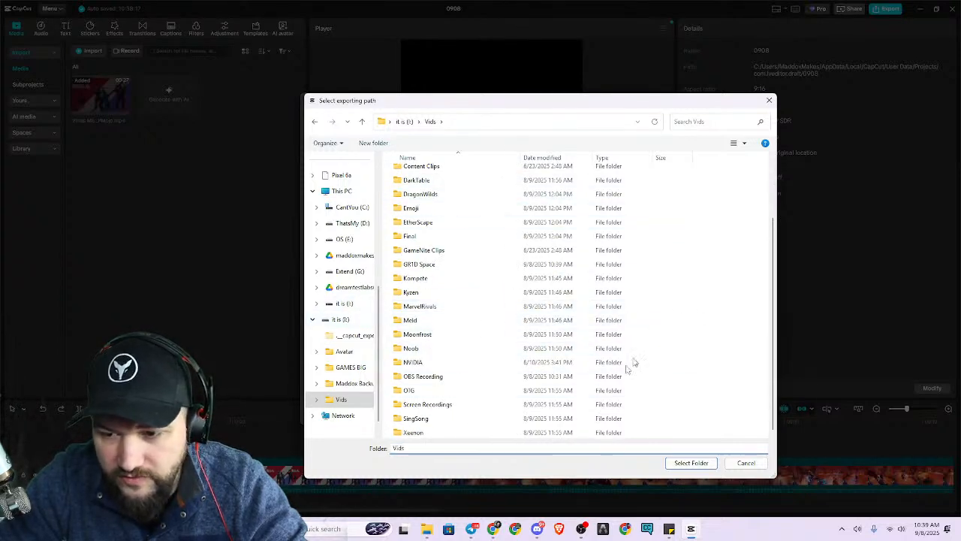
{"action": "right_click", "coordinate": [693, 309]}
{"action": "mouse_move", "coordinate": [729, 404]}
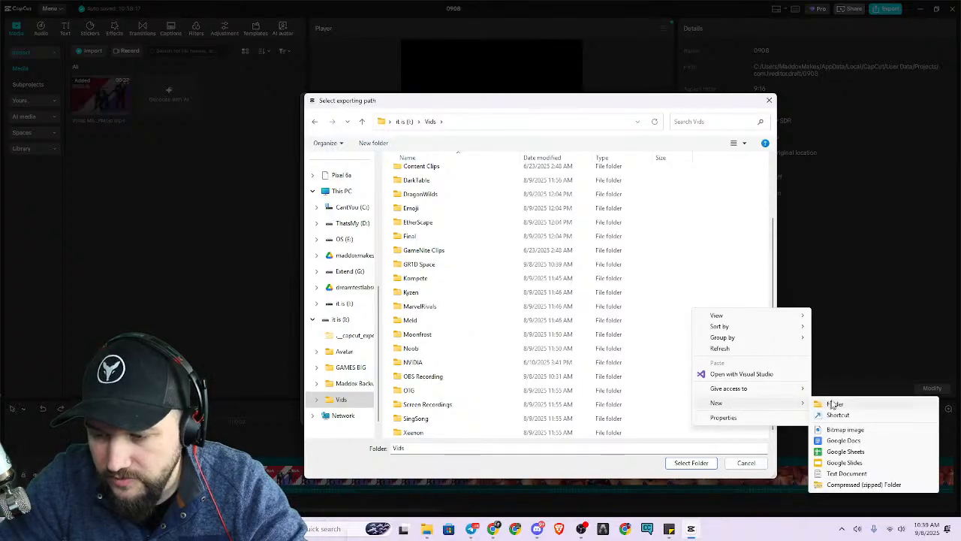
{"action": "left_click", "coordinate": [819, 404]}
{"action": "type", "text": "CJF"}
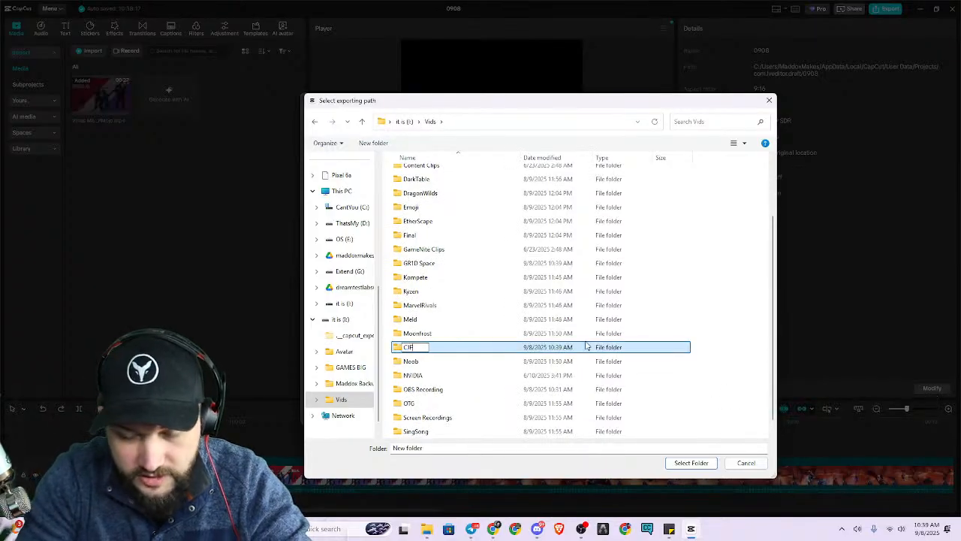
{"action": "key", "text": "Return"}
{"action": "double_click", "coordinate": [446, 173]}
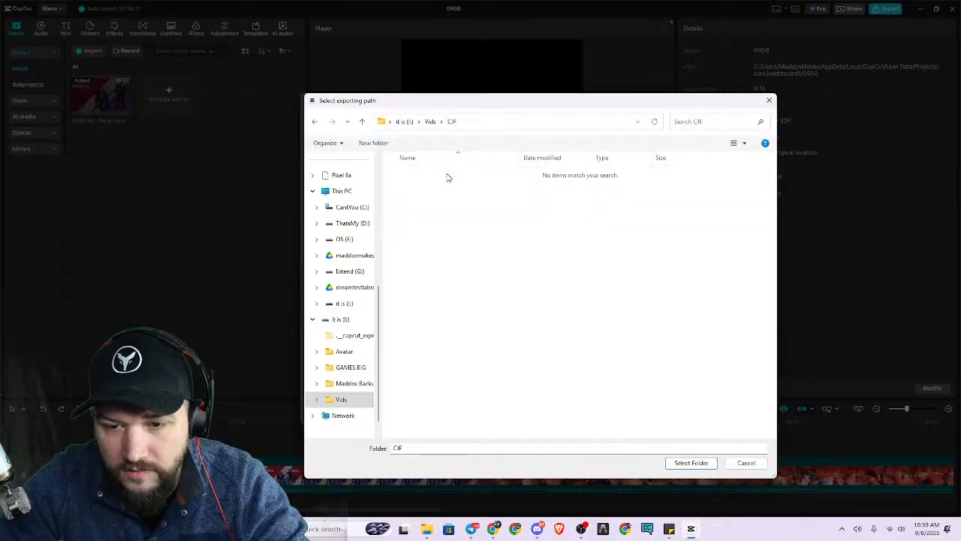
{"action": "left_click", "coordinate": [691, 462]}
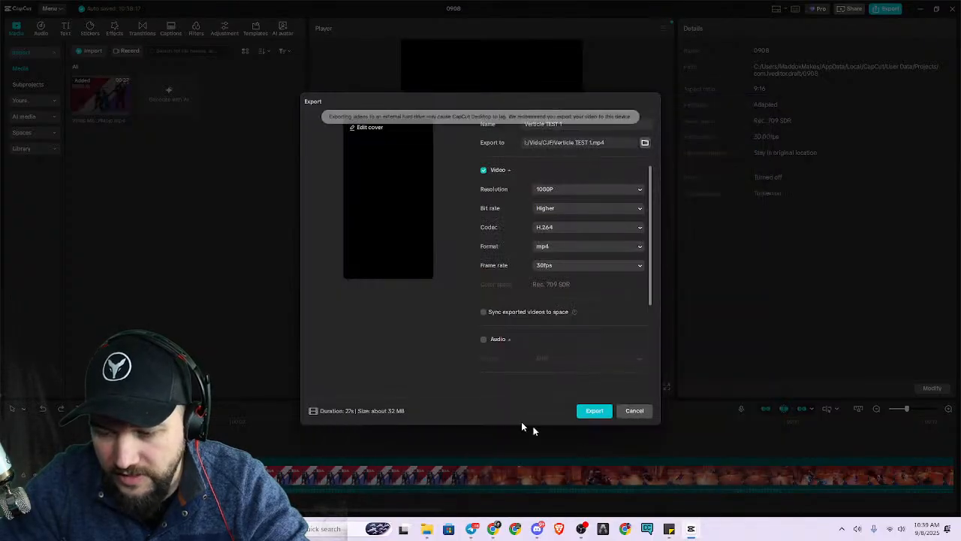
{"action": "left_click", "coordinate": [594, 411]}
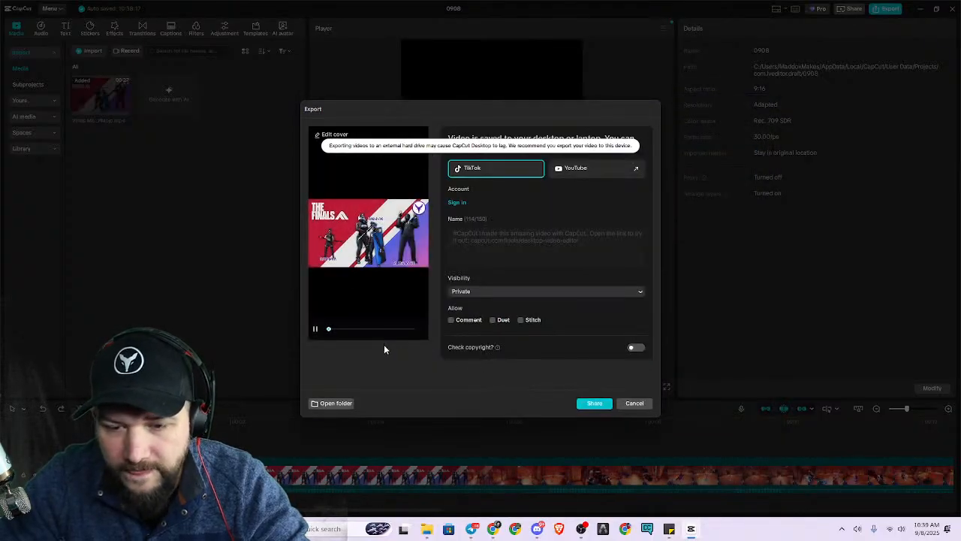
Play the exported Verticle TEST 1 video from its CJF folder, and put the player and folder away.
{"action": "left_click", "coordinate": [315, 328]}
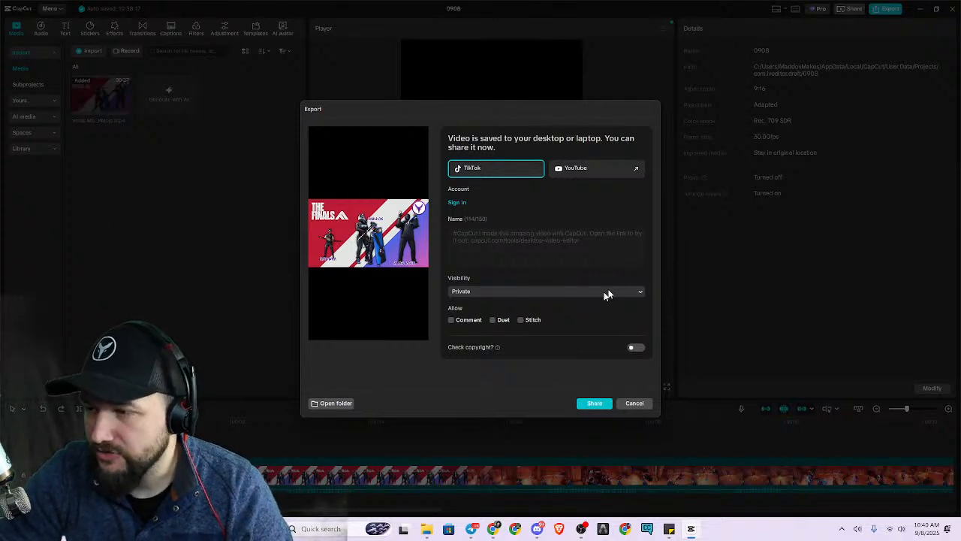
{"action": "left_click", "coordinate": [321, 406]}
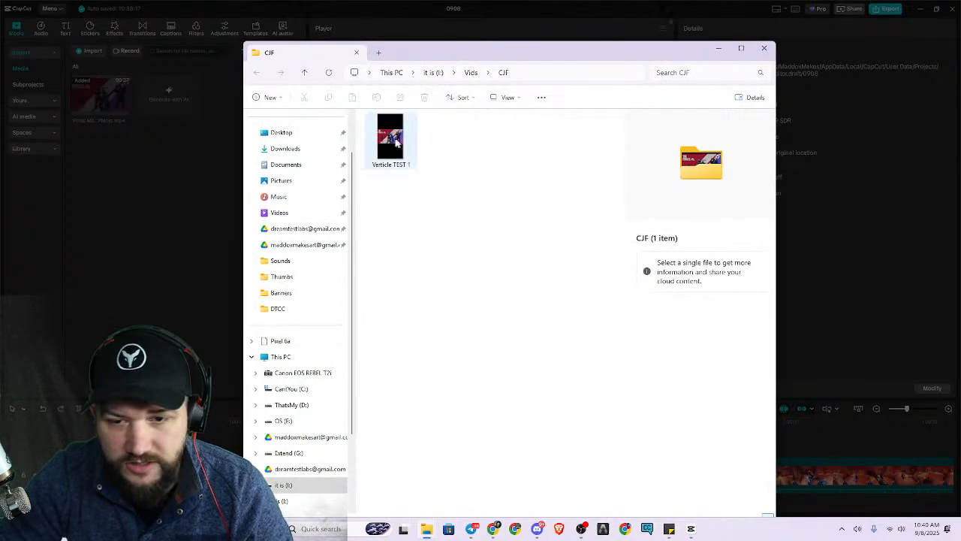
{"action": "double_click", "coordinate": [386, 137]}
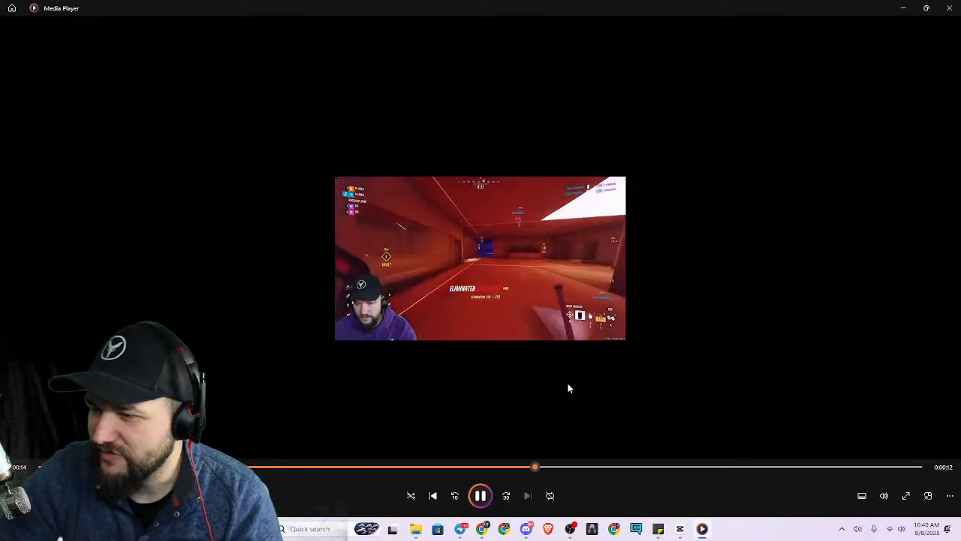
{"action": "left_click", "coordinate": [952, 9]}
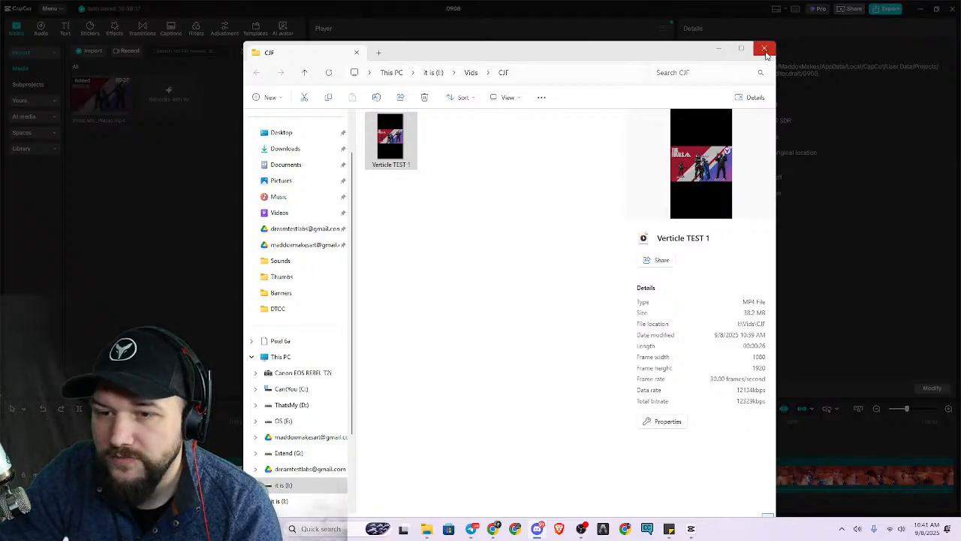
{"action": "left_click", "coordinate": [719, 48]}
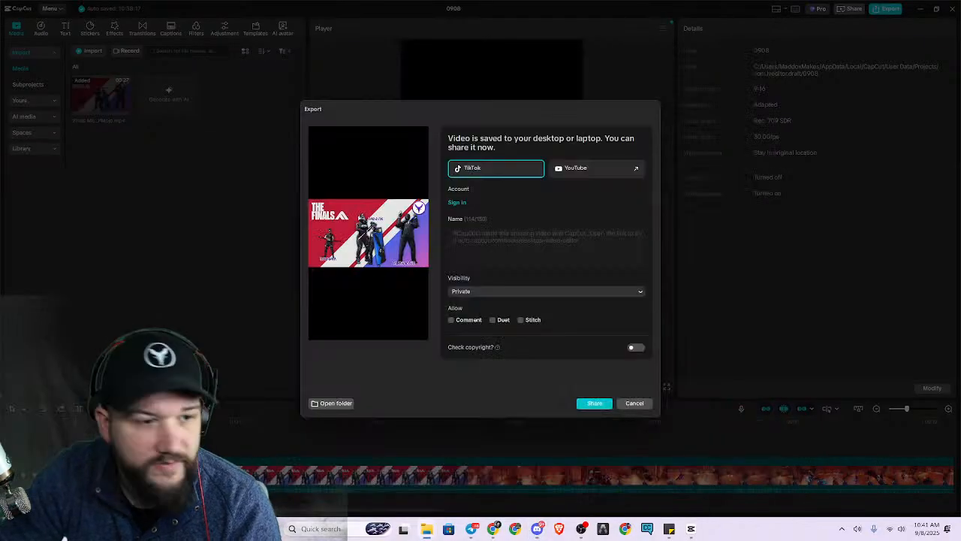
Dismiss the sharing options without sharing, and preview the vertical frame in full screen.
{"action": "left_click", "coordinate": [633, 404]}
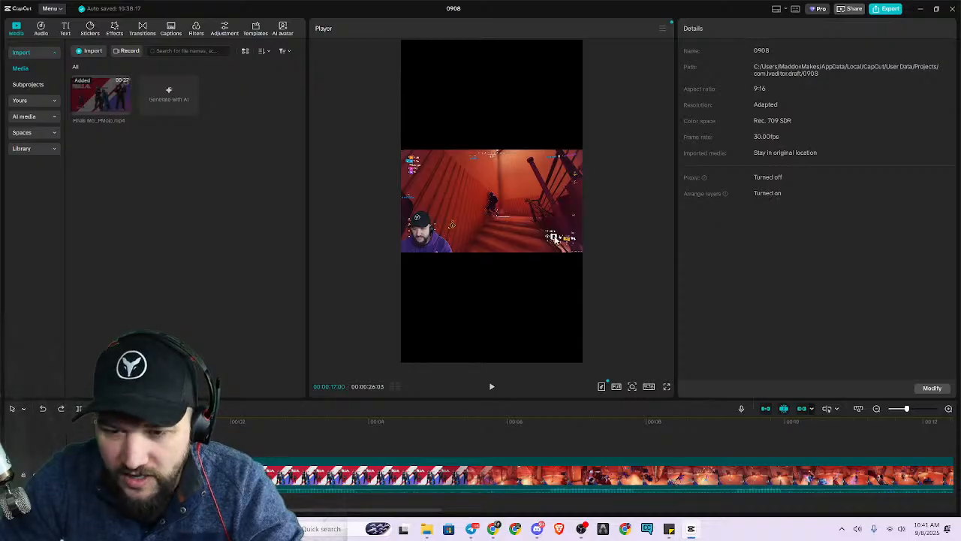
{"action": "left_click", "coordinate": [667, 386]}
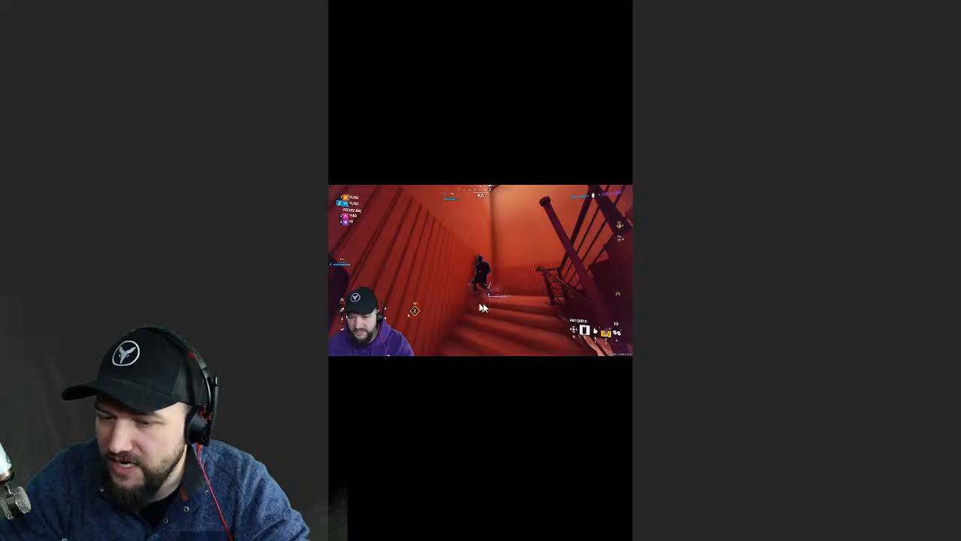
{"action": "key", "text": "Escape"}
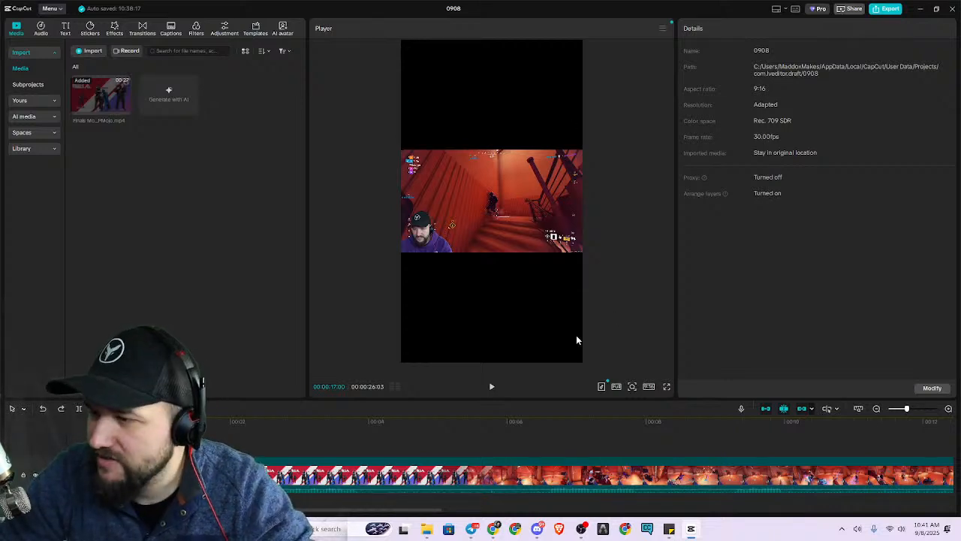
Try enlarging the montage clip to 316% to fill the vertical frame, play it back, and undo the changes.
{"action": "left_click", "coordinate": [465, 210]}
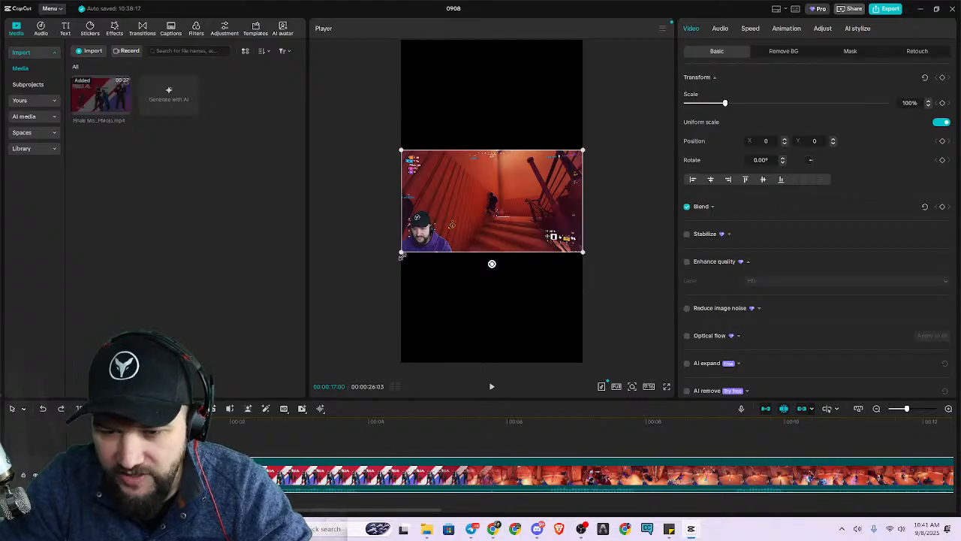
{"action": "left_click_drag", "start_coordinate": [399, 253], "coordinate": [205, 362]}
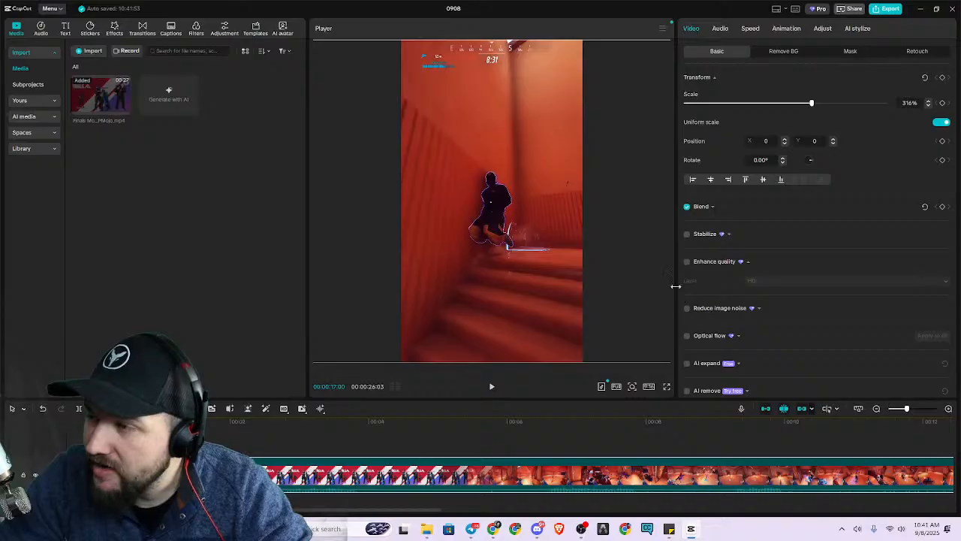
{"action": "left_click", "coordinate": [492, 388]}
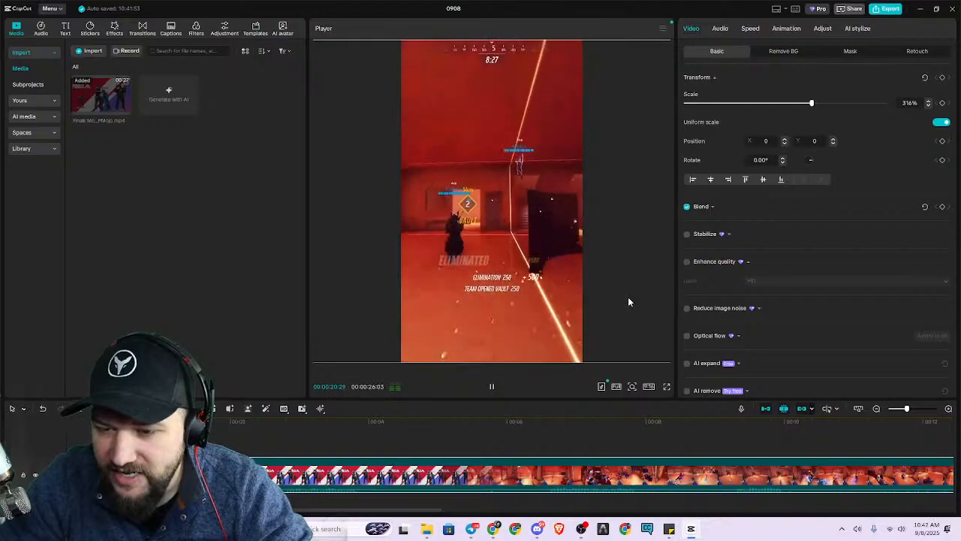
{"action": "left_click", "coordinate": [493, 388]}
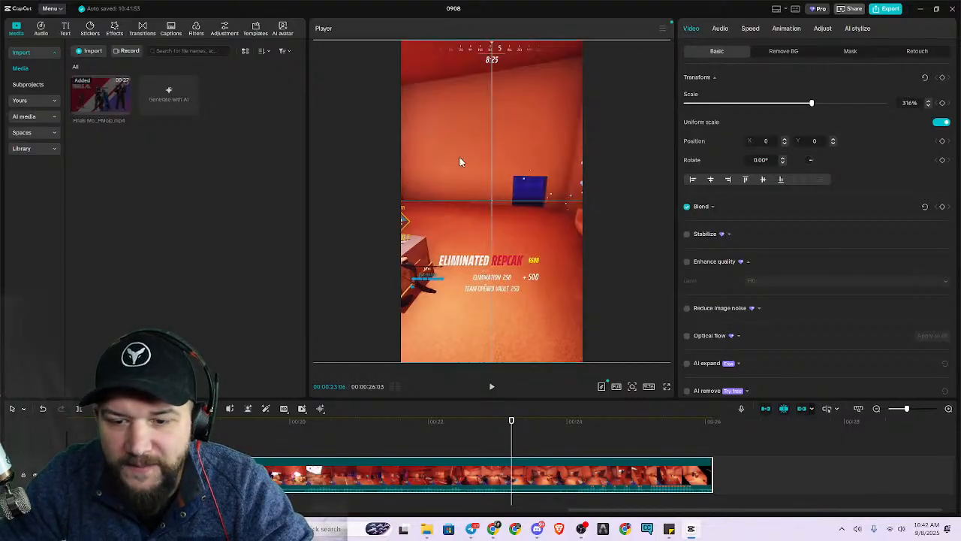
{"action": "left_click_drag", "start_coordinate": [455, 155], "coordinate": [506, 175]}
{"action": "key", "text": "ctrl+z"}
{"action": "key", "text": "ctrl+z"}
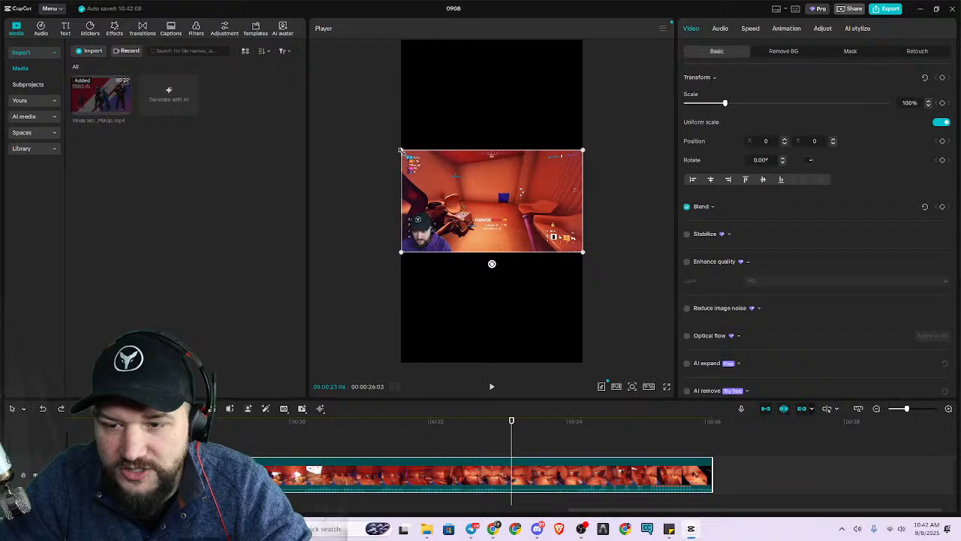
Scale the montage clip up to 316% so the gameplay fills the vertical frame.
{"action": "left_click_drag", "start_coordinate": [400, 151], "coordinate": [354, 124]}
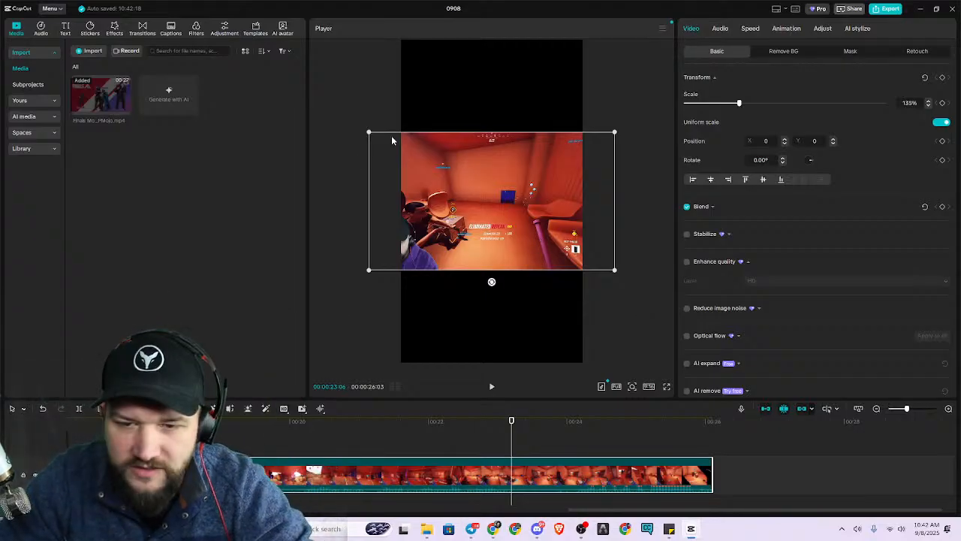
{"action": "left_click_drag", "start_coordinate": [369, 131], "coordinate": [204, 40]}
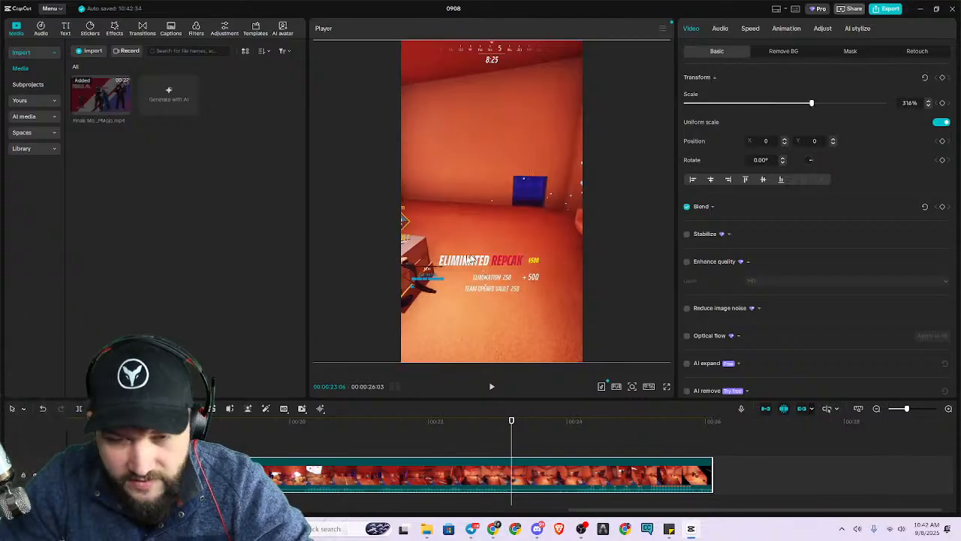
Duplicate the montage clip onto a second track above the original, aligned to the start of the timeline.
{"action": "left_click", "coordinate": [416, 423]}
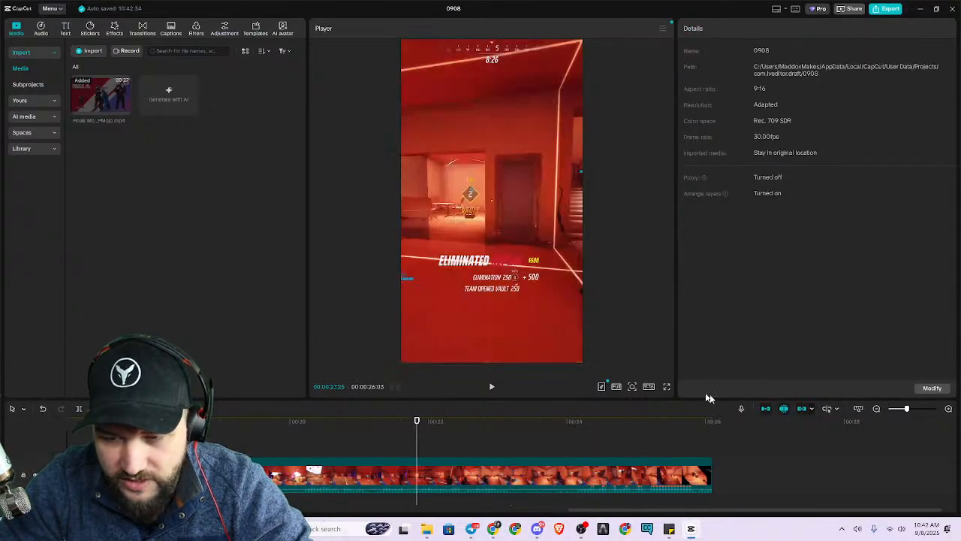
{"action": "left_click", "coordinate": [510, 481]}
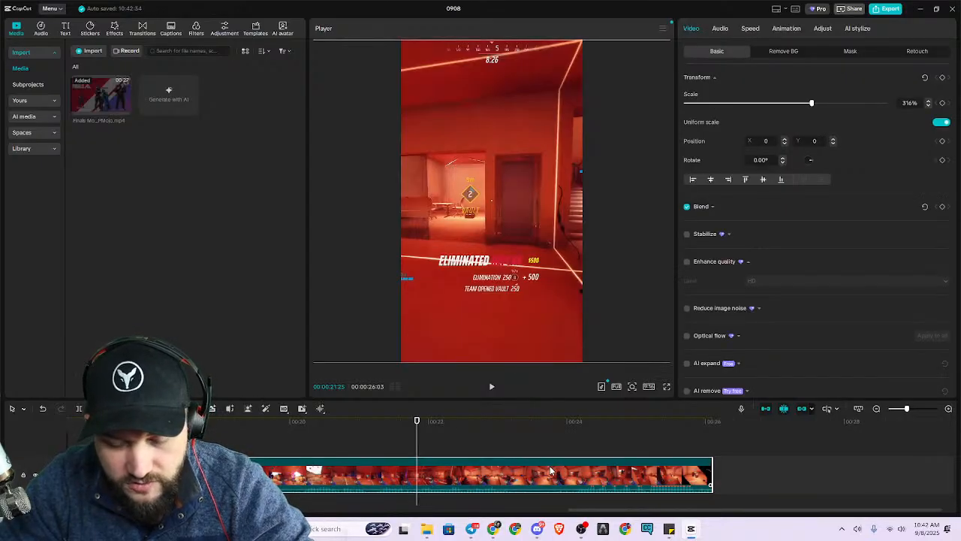
{"action": "key", "text": "ctrl+v"}
{"action": "left_click_drag", "start_coordinate": [655, 446], "coordinate": [331, 453]}
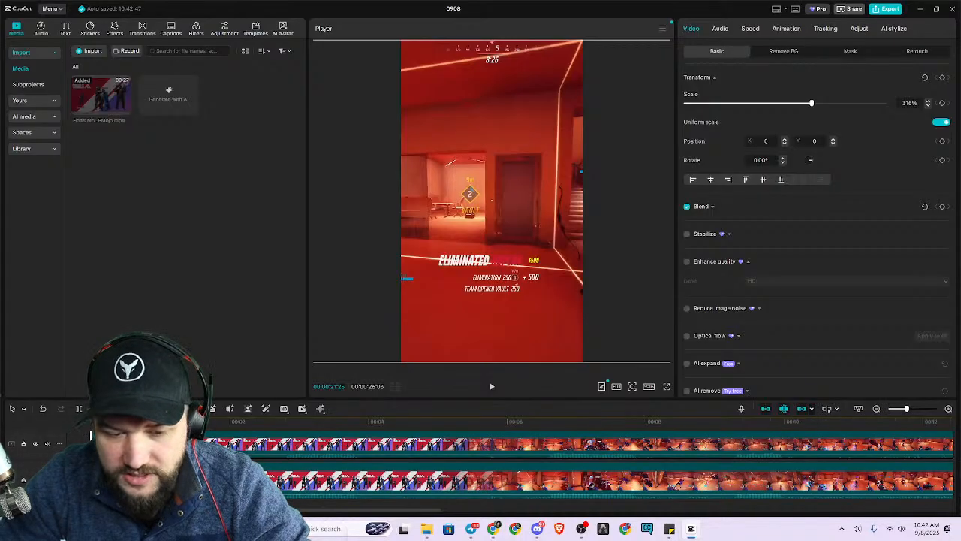
Scale the upper copy of the montage clip down to 100% so it spans the width of the vertical frame.
{"action": "left_click_drag", "start_coordinate": [414, 395], "coordinate": [390, 220]}
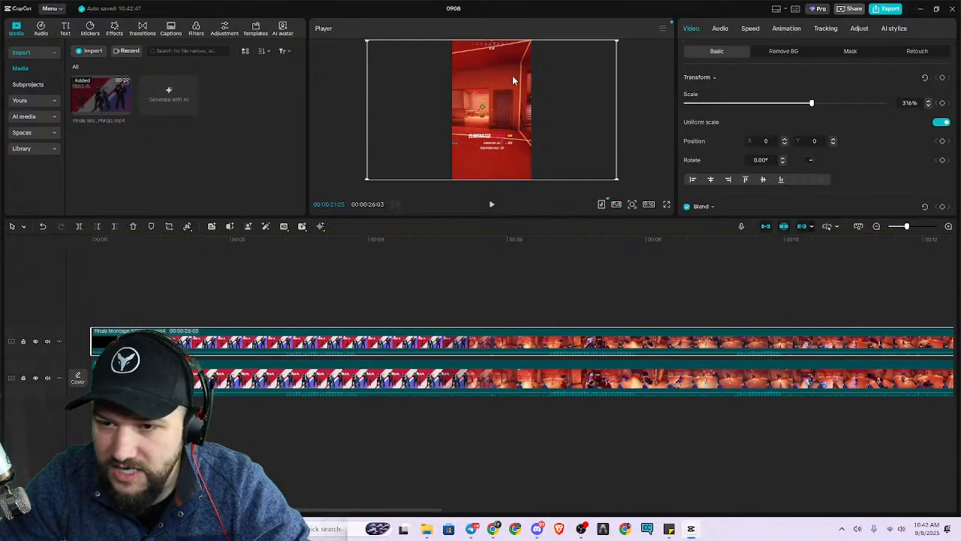
{"action": "left_click_drag", "start_coordinate": [368, 42], "coordinate": [470, 137]}
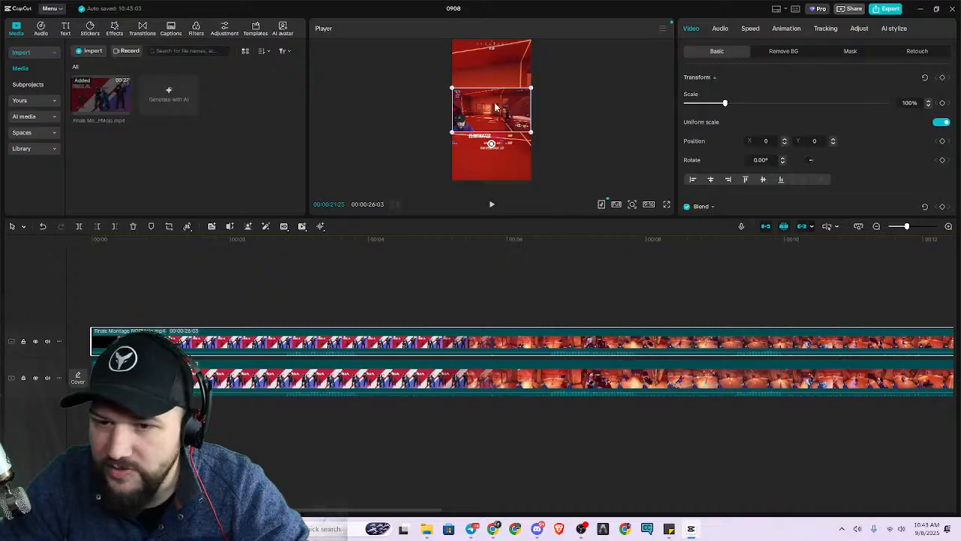
{"action": "scroll", "coordinate": [555, 159], "scroll_direction": "up", "scroll_amount": 4}
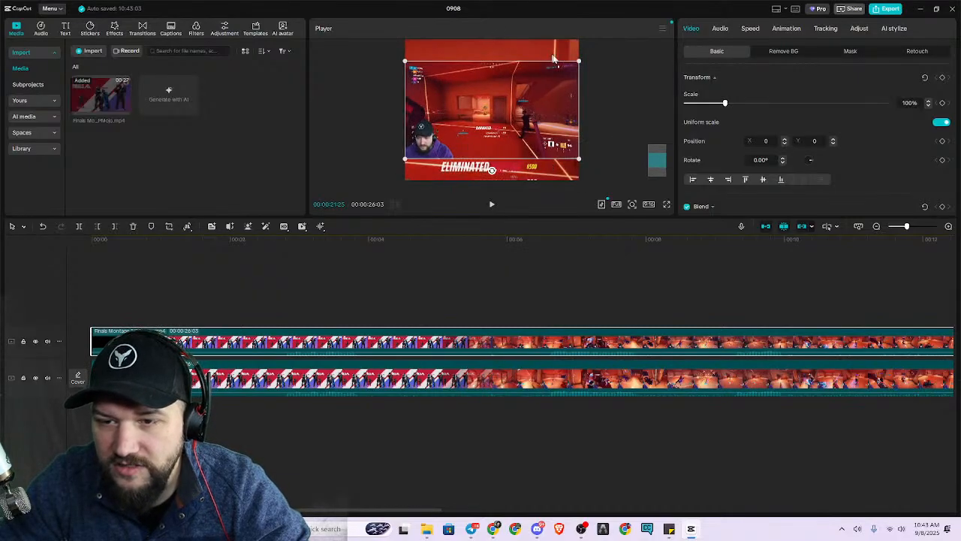
{"action": "scroll", "coordinate": [611, 128], "scroll_direction": "down", "scroll_amount": 4}
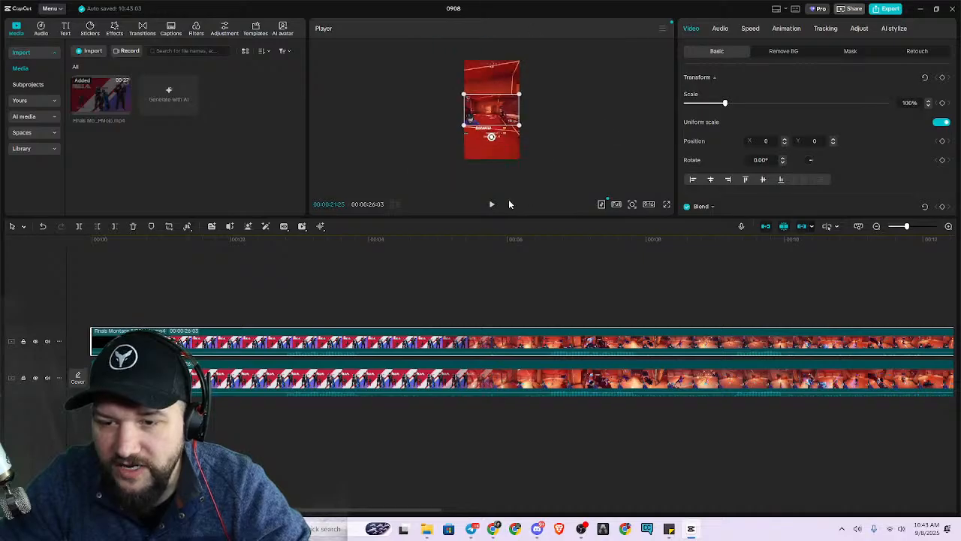
Play the layered vertical composition in full screen and return to the editor.
{"action": "left_click", "coordinate": [668, 205]}
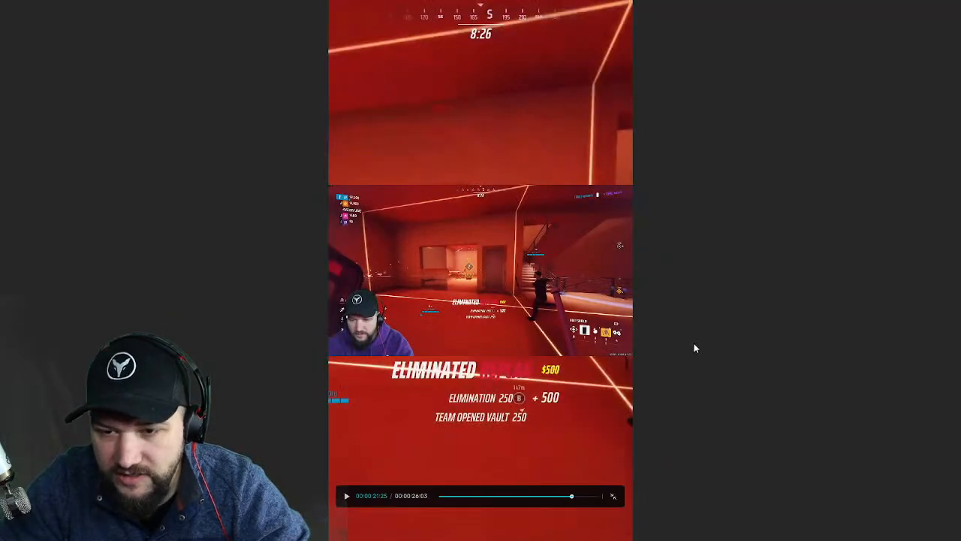
{"action": "left_click", "coordinate": [458, 495]}
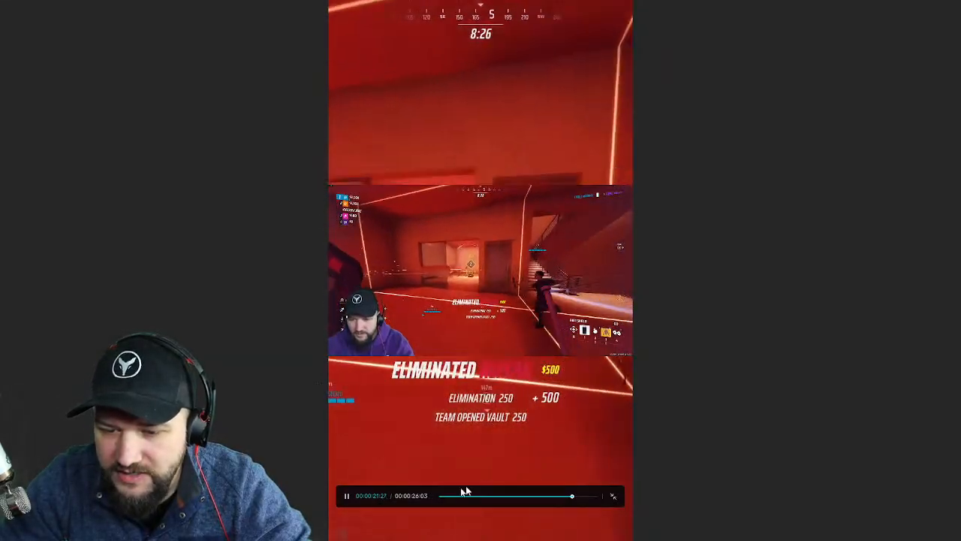
{"action": "left_click", "coordinate": [347, 496]}
{"action": "key", "text": "Escape"}
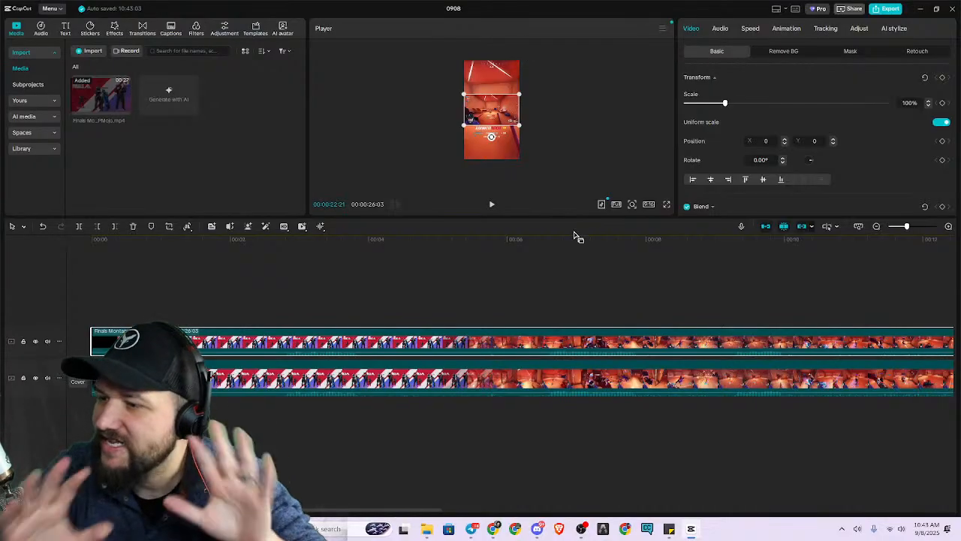
Select the enlarged background clip and search the effects library for "blur".
{"action": "left_click", "coordinate": [502, 151]}
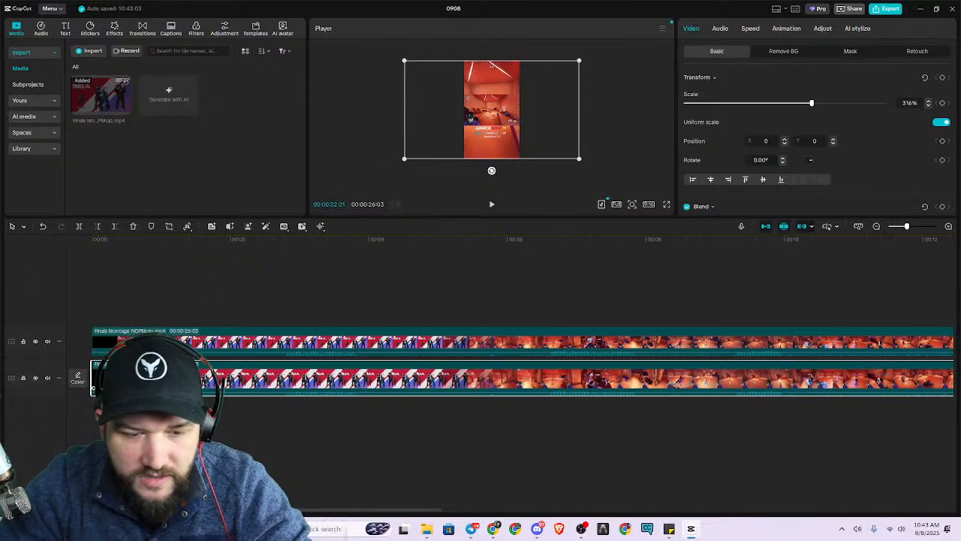
{"action": "left_click", "coordinate": [114, 29]}
{"action": "left_click", "coordinate": [112, 50]}
{"action": "type", "text": "blur"}
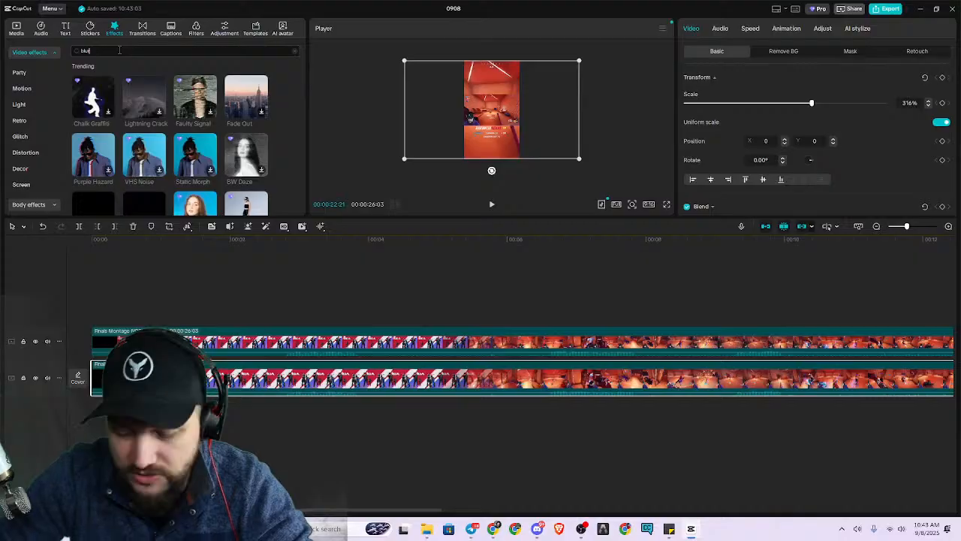
{"action": "key", "text": "Return"}
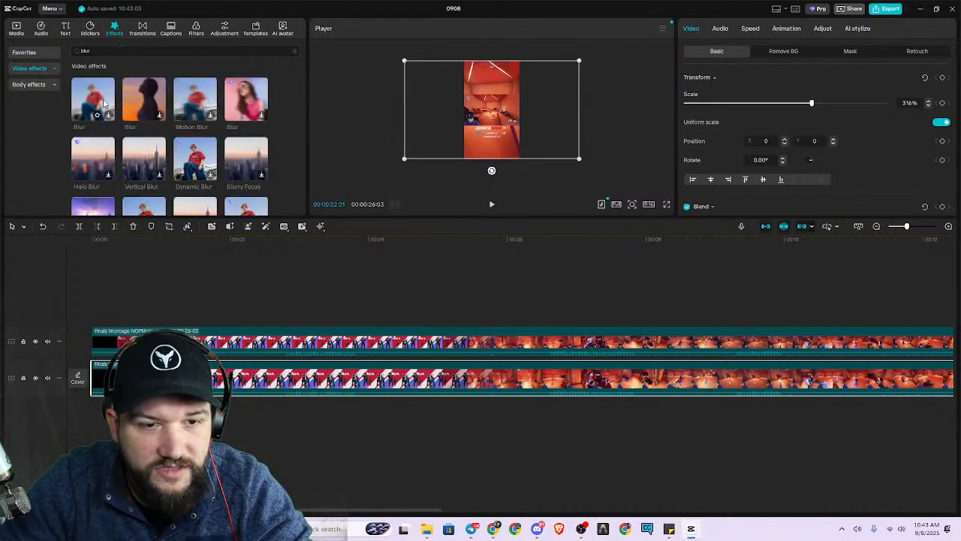
Preview the first two Blur effects, Motion Blur, Vertical Blur, Blurry Focus and Blue Line Blur on the montage to compare their looks.
{"action": "left_click", "coordinate": [104, 103]}
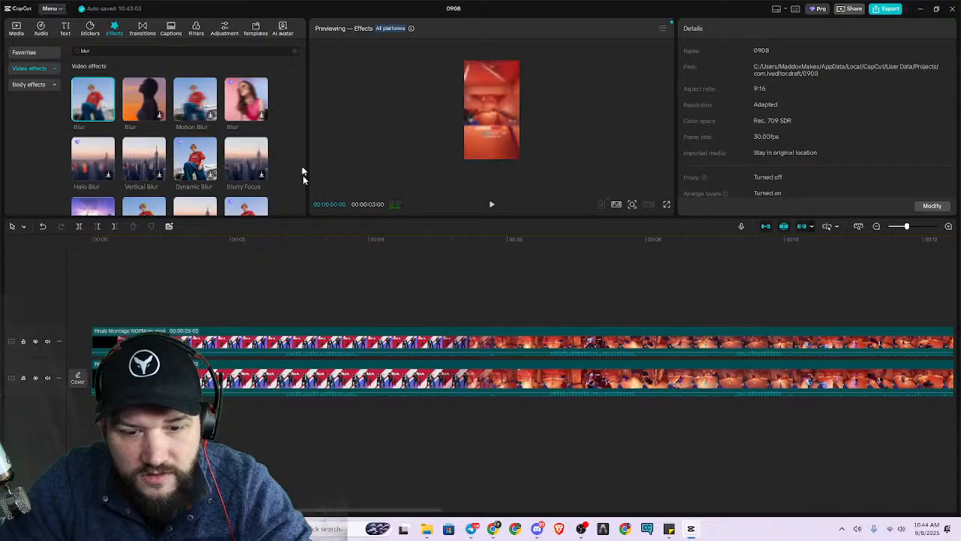
{"action": "left_click", "coordinate": [385, 280]}
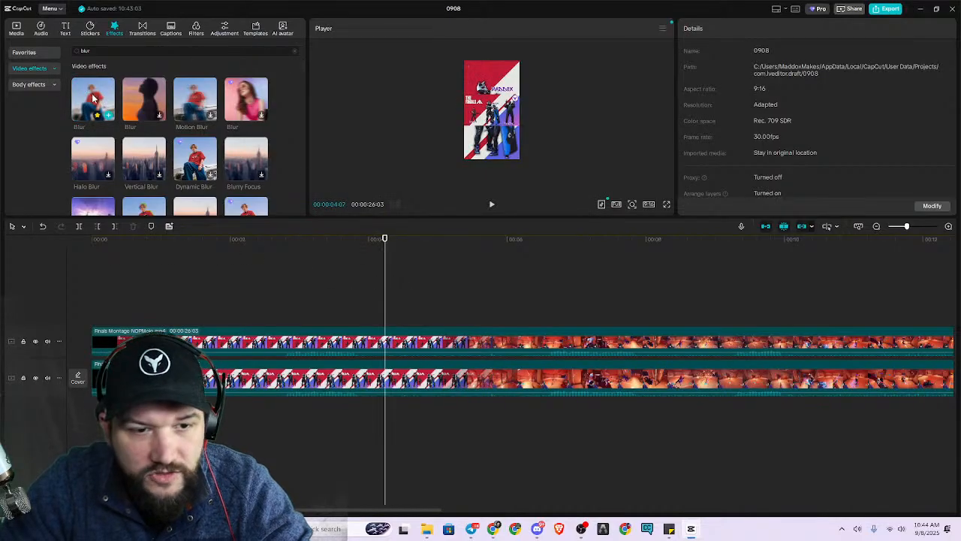
{"action": "left_click", "coordinate": [150, 103]}
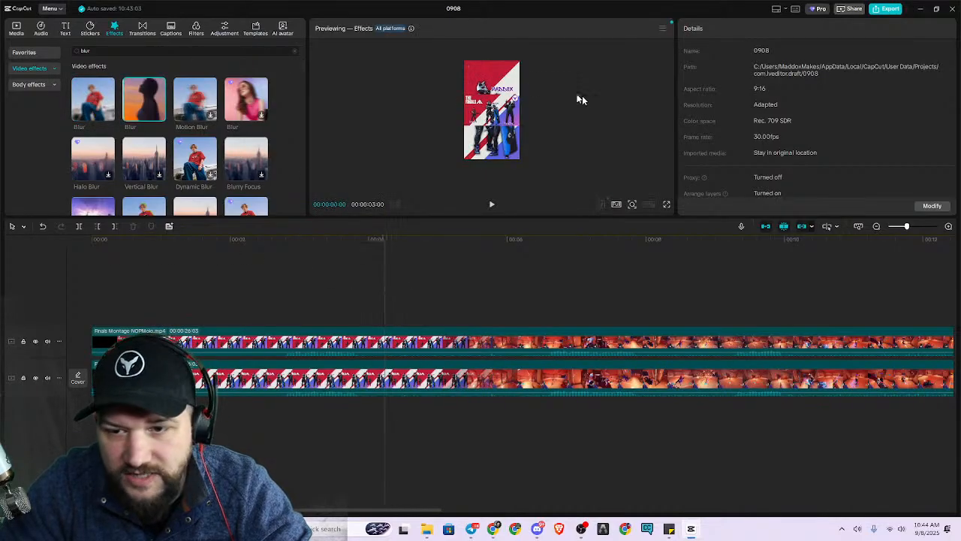
{"action": "left_click_drag", "start_coordinate": [629, 230], "coordinate": [611, 450]}
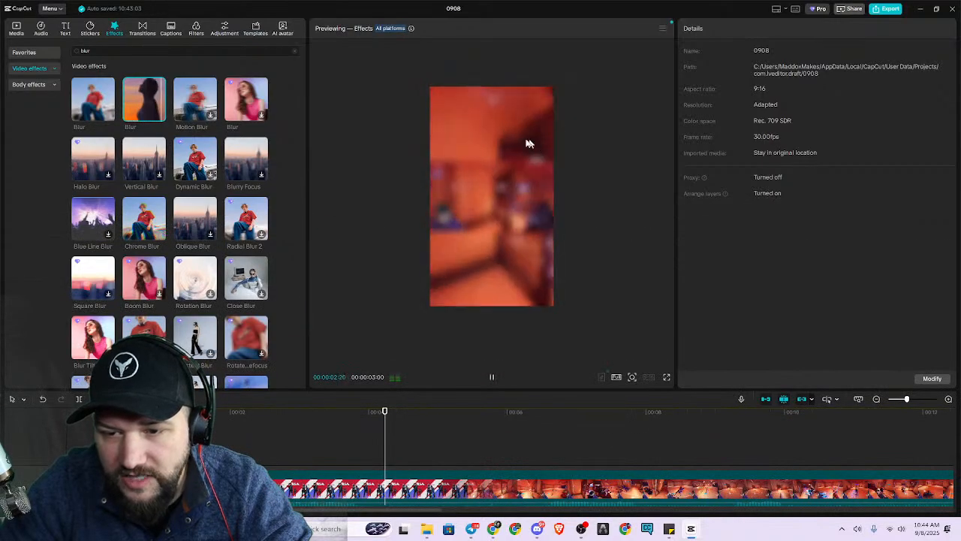
{"action": "left_click", "coordinate": [98, 100]}
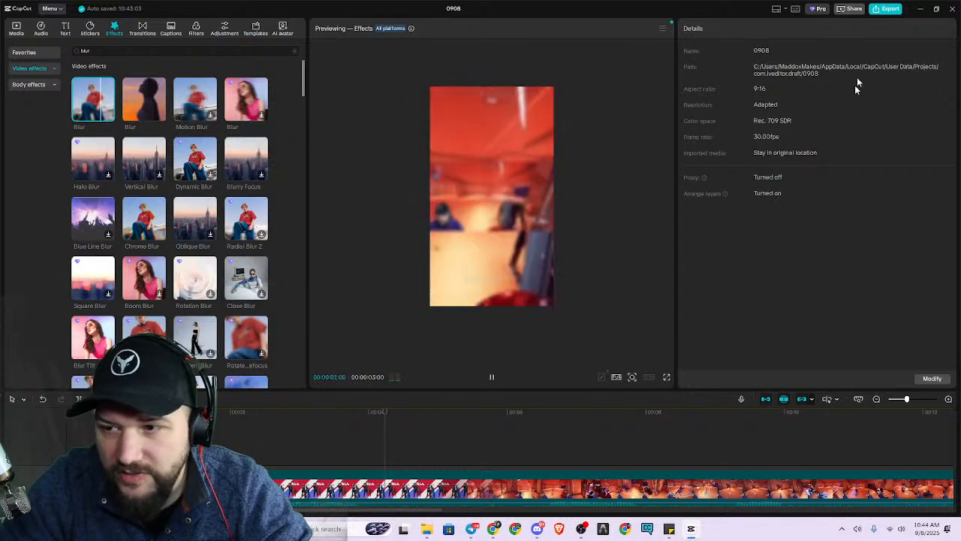
{"action": "left_click", "coordinate": [197, 100]}
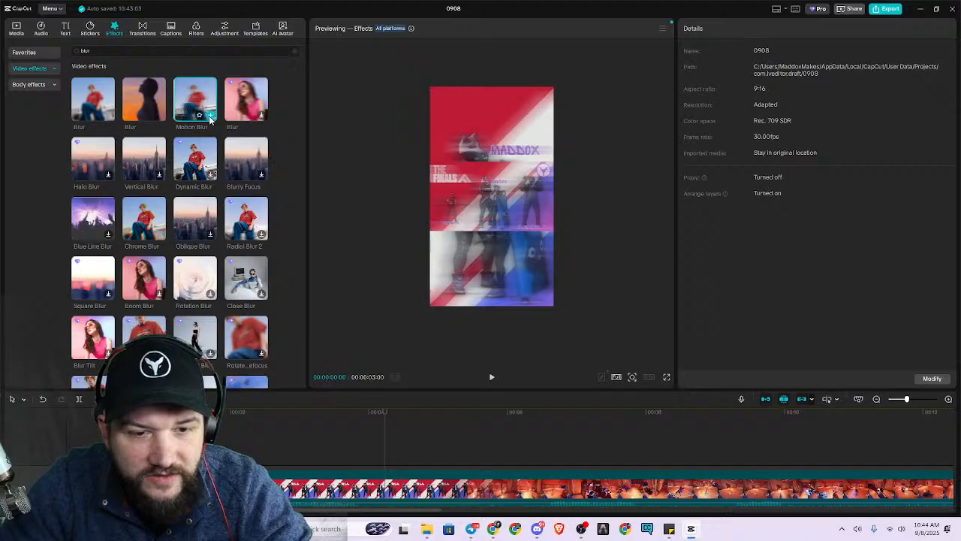
{"action": "left_click", "coordinate": [149, 160]}
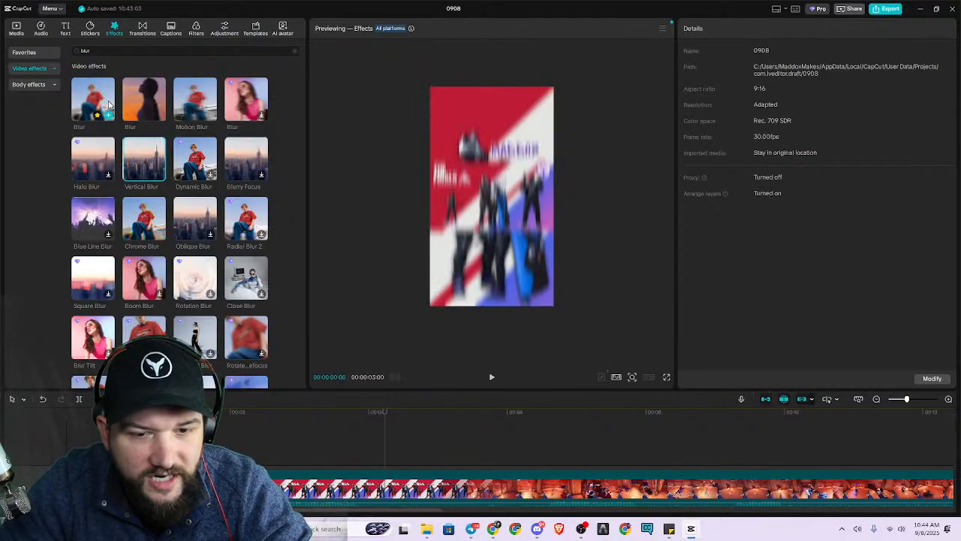
{"action": "left_click", "coordinate": [250, 167]}
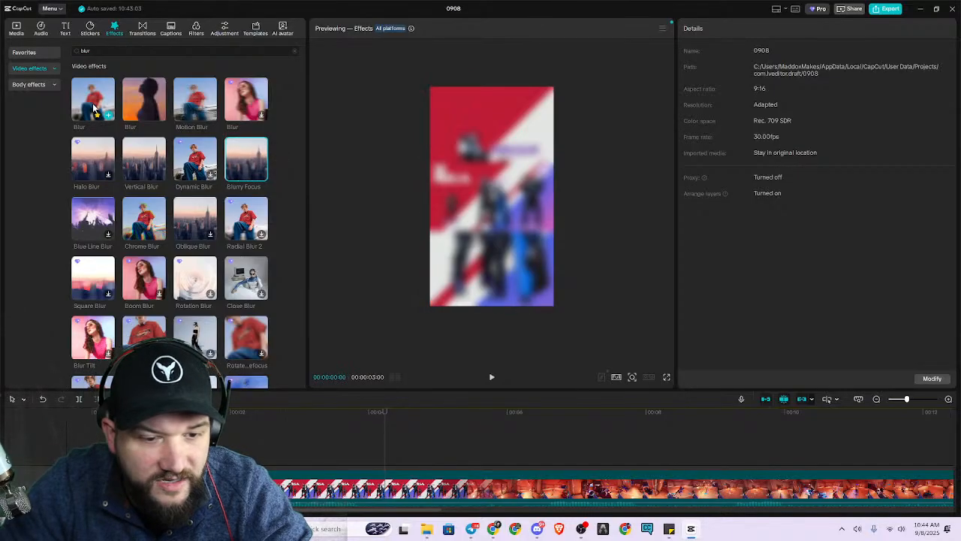
{"action": "left_click", "coordinate": [100, 223]}
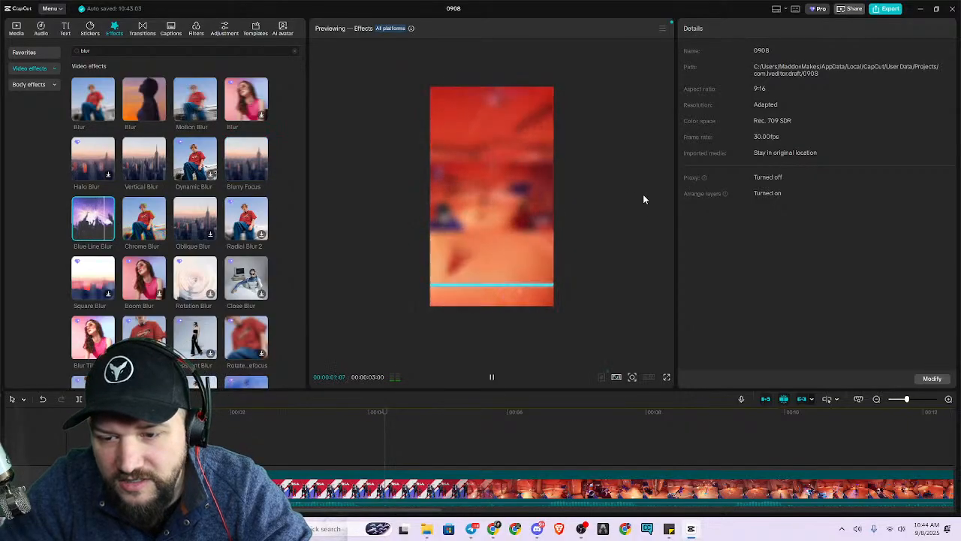
{"action": "left_click", "coordinate": [105, 90]}
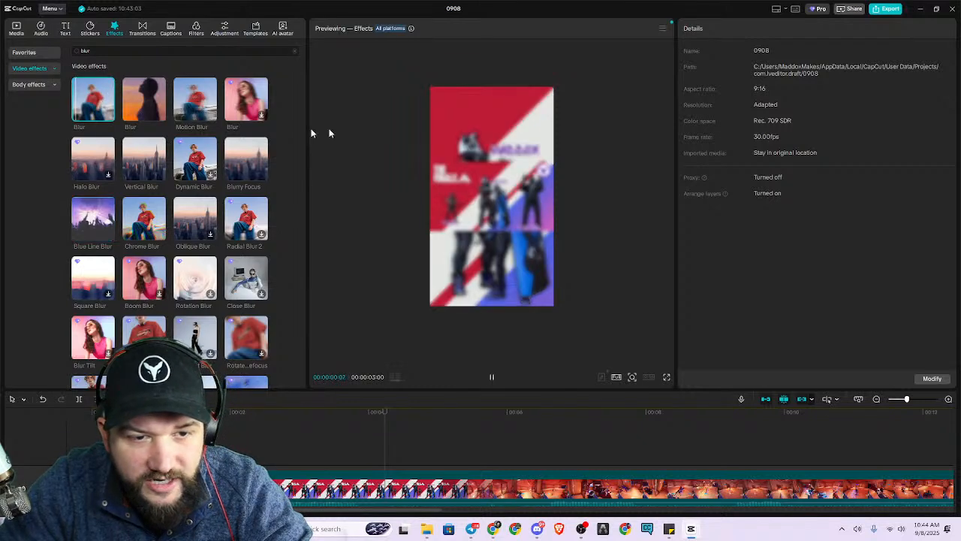
{"action": "left_click", "coordinate": [493, 379]}
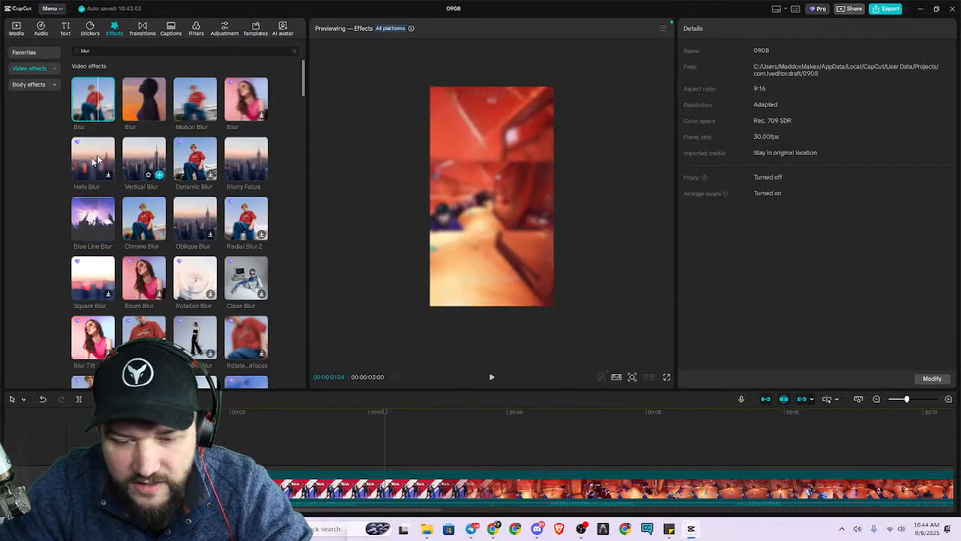
{"action": "scroll", "coordinate": [546, 430], "scroll_direction": "down", "scroll_amount": 2}
{"action": "scroll", "coordinate": [544, 427], "scroll_direction": "up", "scroll_amount": 2}
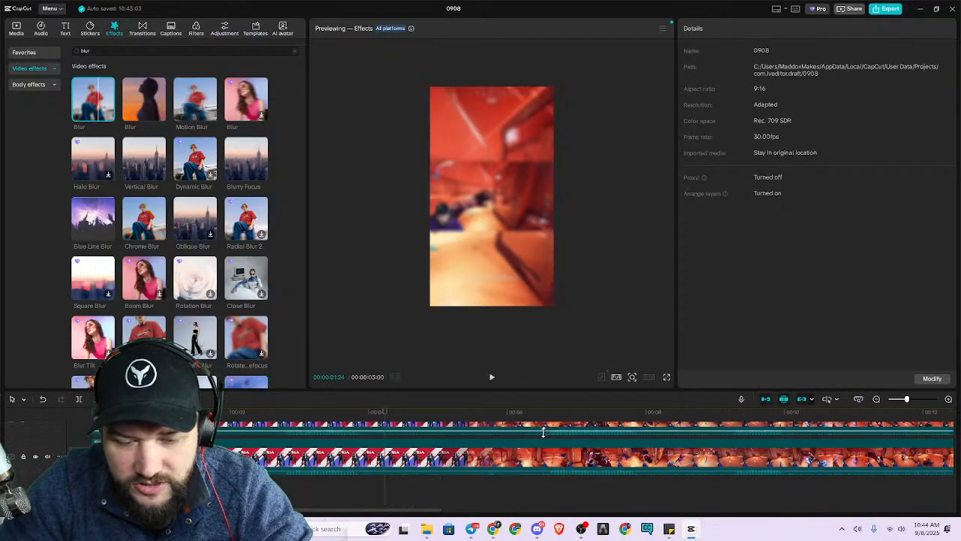
Apply the first Blur effect to the enlarged background clip on the lower track and set its strength to 20.
{"action": "left_click", "coordinate": [411, 482]}
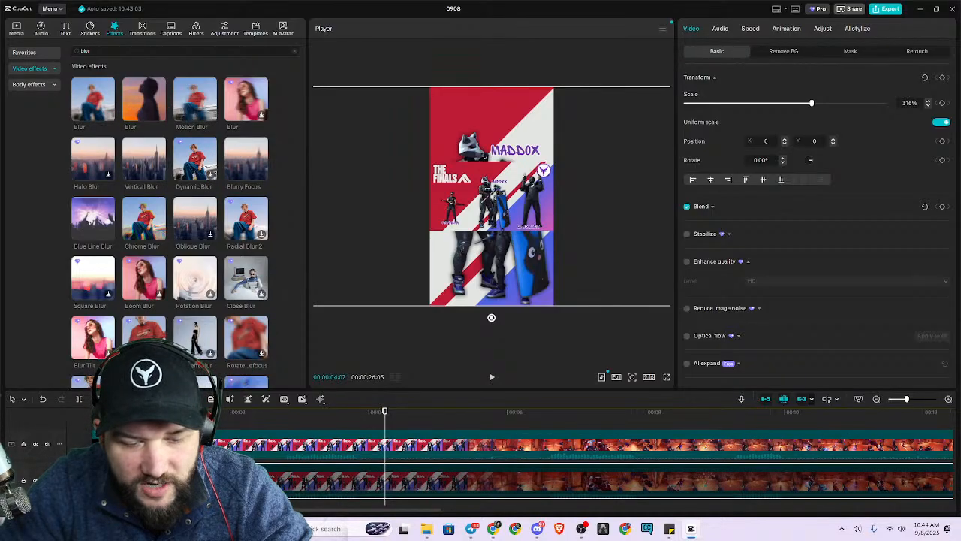
{"action": "left_click_drag", "start_coordinate": [93, 99], "coordinate": [255, 480]}
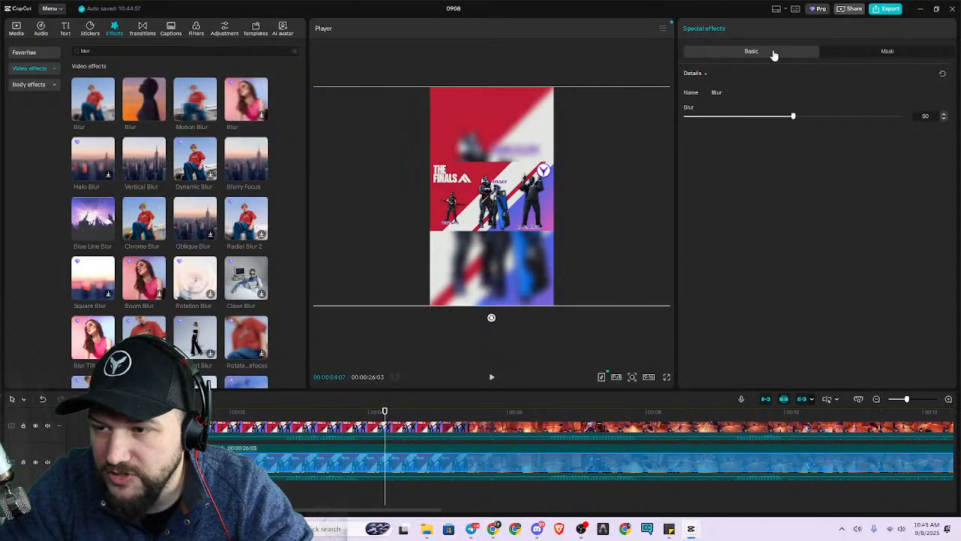
{"action": "left_click_drag", "start_coordinate": [794, 119], "coordinate": [782, 154]}
{"action": "left_click_drag", "start_coordinate": [676, 159], "coordinate": [749, 154]}
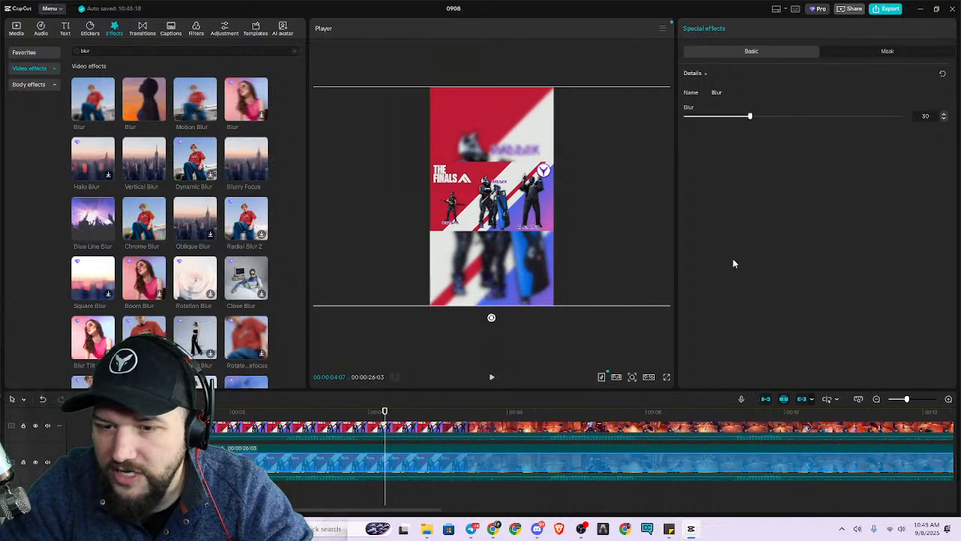
{"action": "left_click_drag", "start_coordinate": [750, 118], "coordinate": [724, 123]}
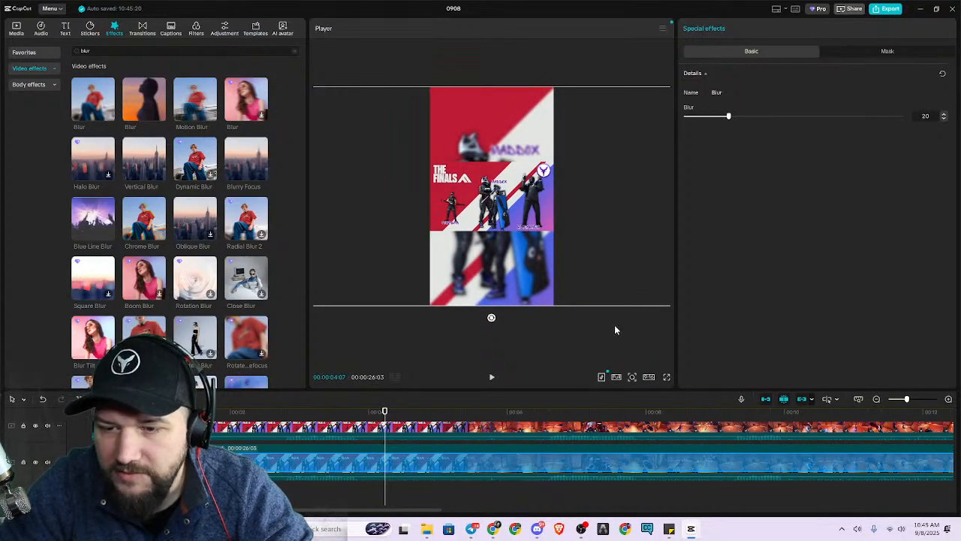
Play the short from the start in full screen to review the blurred background, and stop near the end.
{"action": "left_click", "coordinate": [322, 413]}
{"action": "key", "text": "Home"}
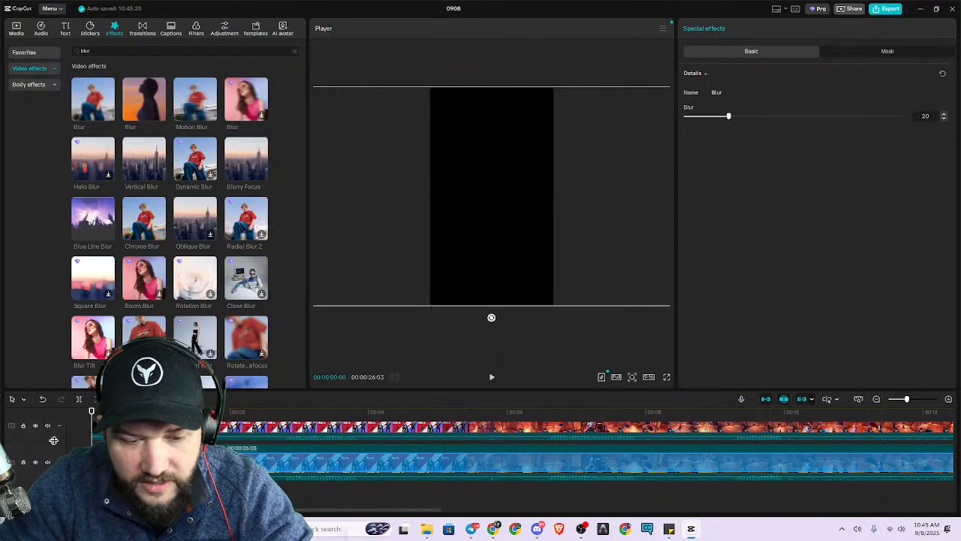
{"action": "left_click", "coordinate": [666, 377]}
{"action": "key", "text": "space"}
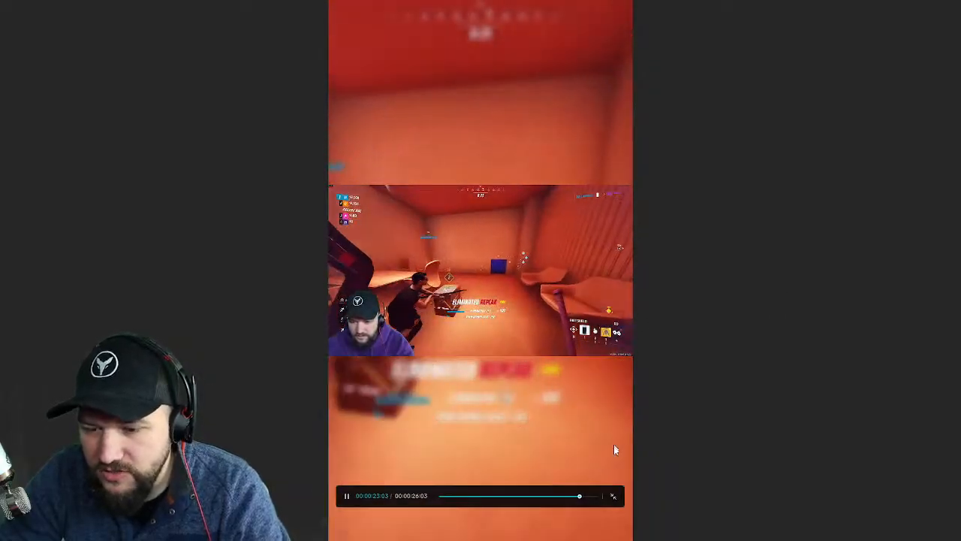
{"action": "left_click", "coordinate": [616, 497]}
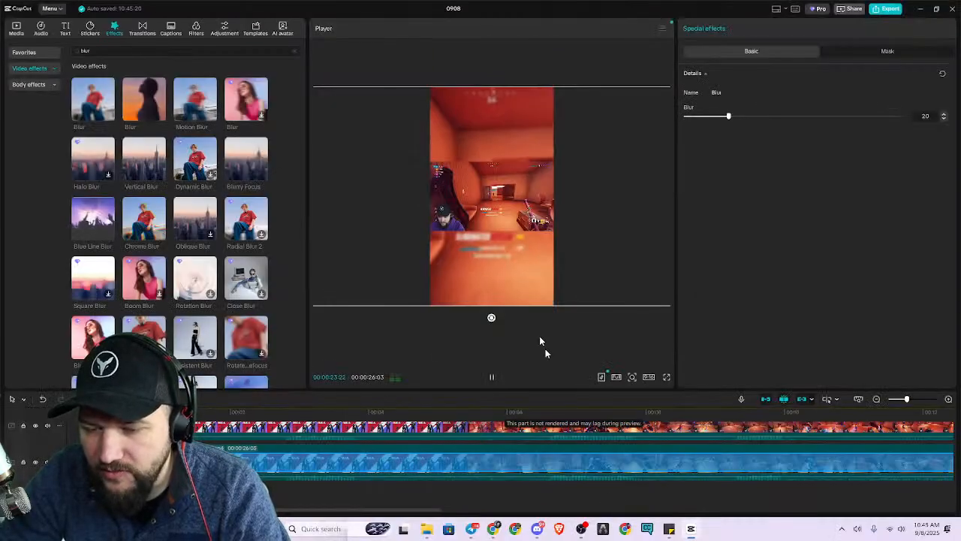
{"action": "left_click", "coordinate": [489, 378]}
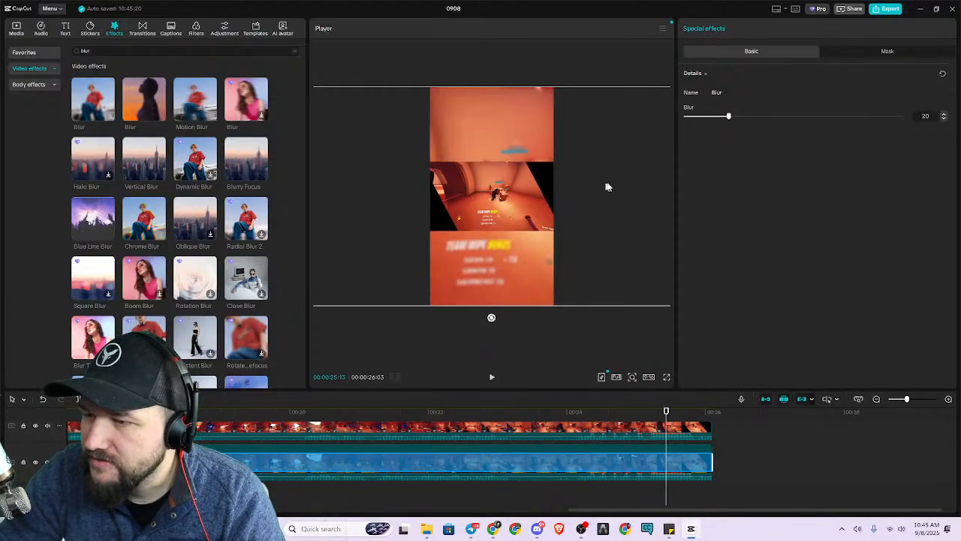
Widen the player area and enlarge the timeline area to give both montage tracks more room.
{"action": "left_click_drag", "start_coordinate": [678, 192], "coordinate": [747, 200]}
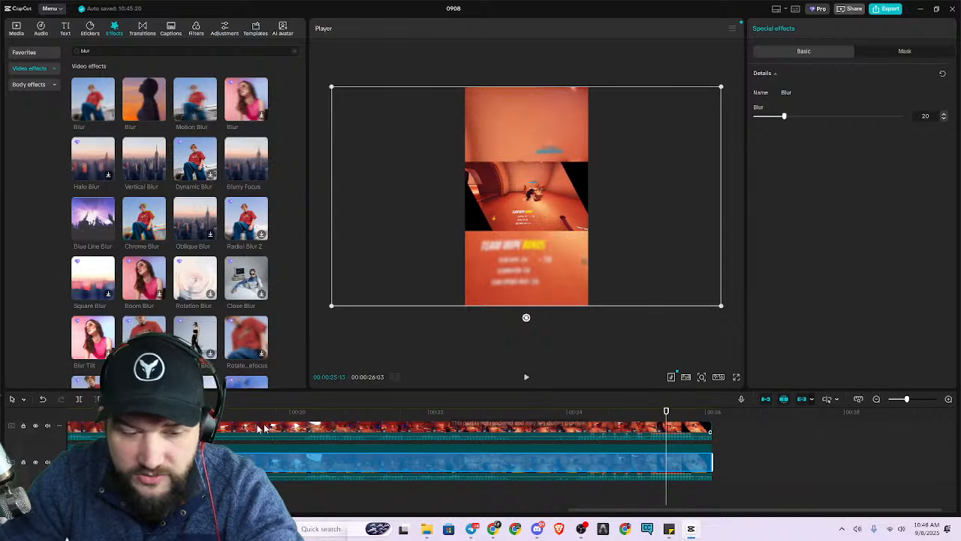
{"action": "left_click_drag", "start_coordinate": [349, 383], "coordinate": [362, 187]}
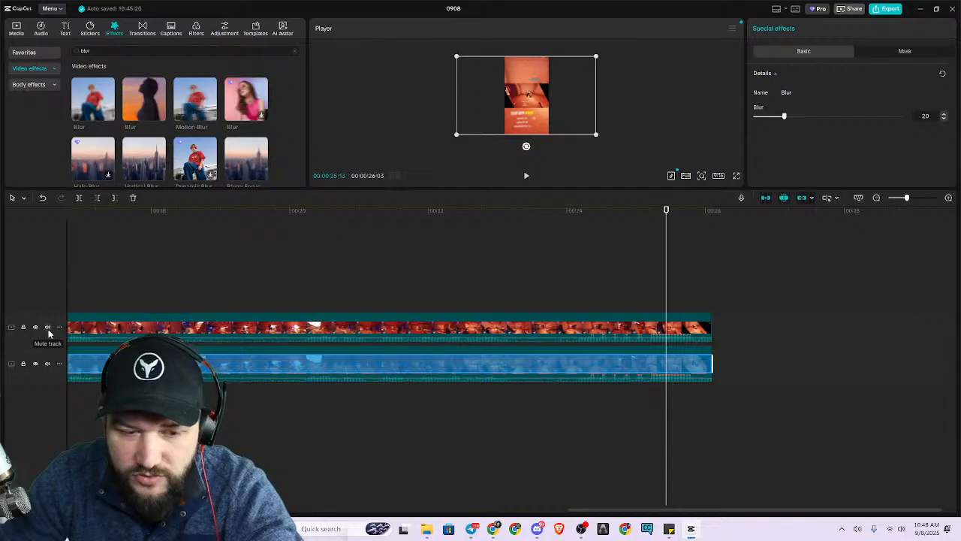
Mute the audio of the lower track that holds the enlarged, blurred background clip.
{"action": "left_click_drag", "start_coordinate": [346, 353], "coordinate": [345, 351]}
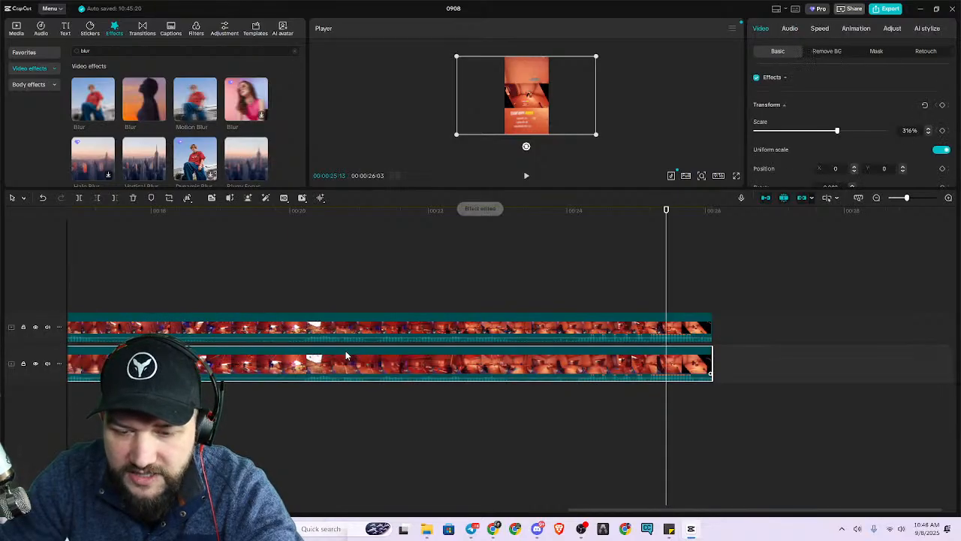
{"action": "left_click", "coordinate": [48, 364]}
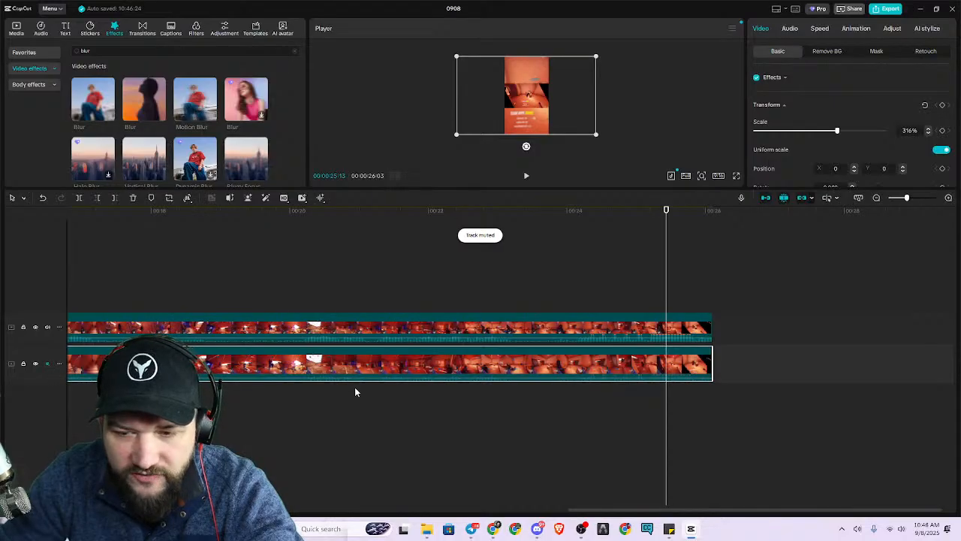
{"action": "left_click", "coordinate": [400, 284]}
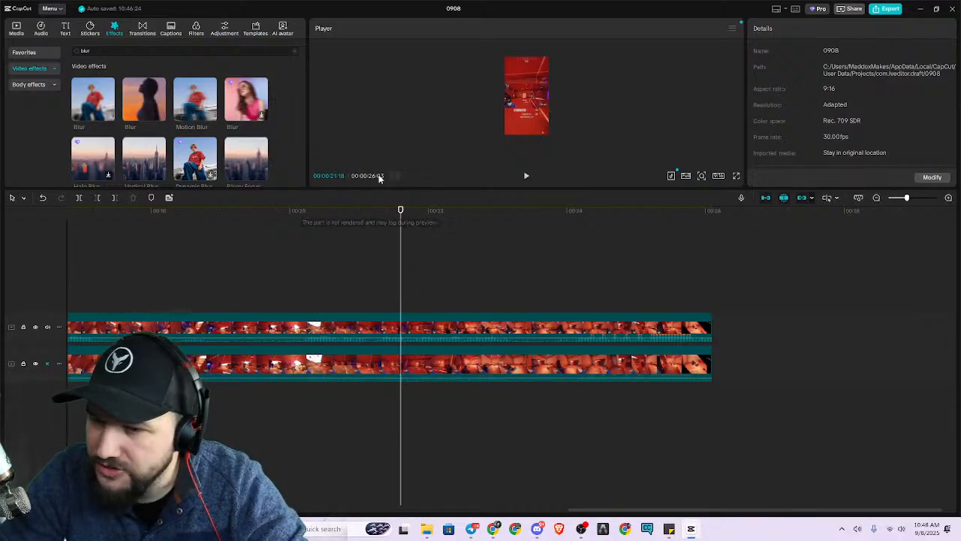
Enlarge the player area and scrub the montage from the start to 00:00:07:02 to check the blurred layout.
{"action": "left_click_drag", "start_coordinate": [400, 210], "coordinate": [75, 230]}
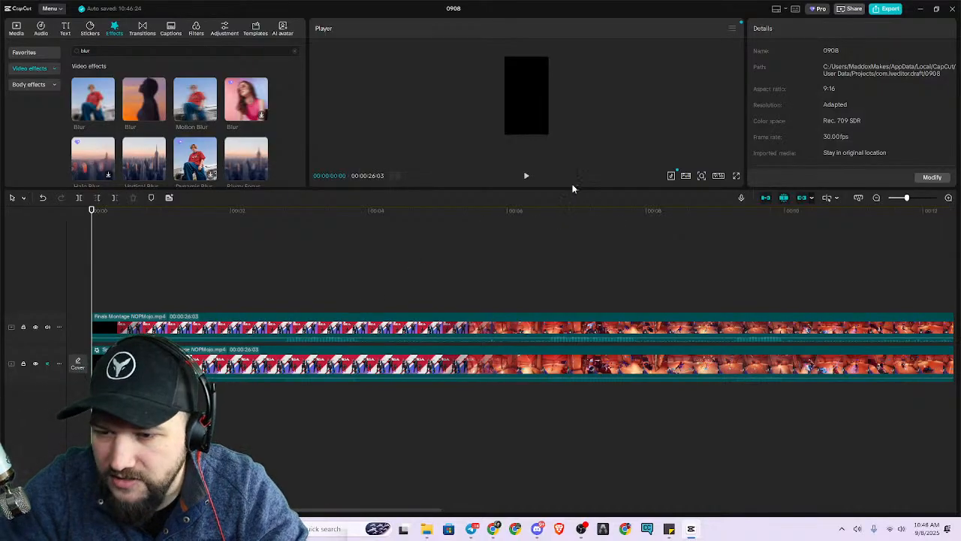
{"action": "left_click_drag", "start_coordinate": [573, 187], "coordinate": [564, 422]}
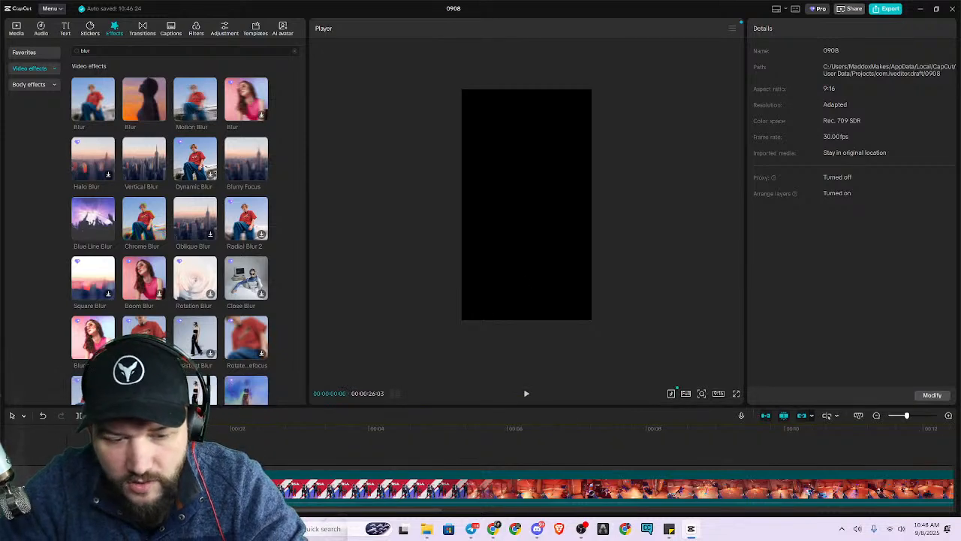
{"action": "left_click_drag", "start_coordinate": [95, 443], "coordinate": [581, 447]}
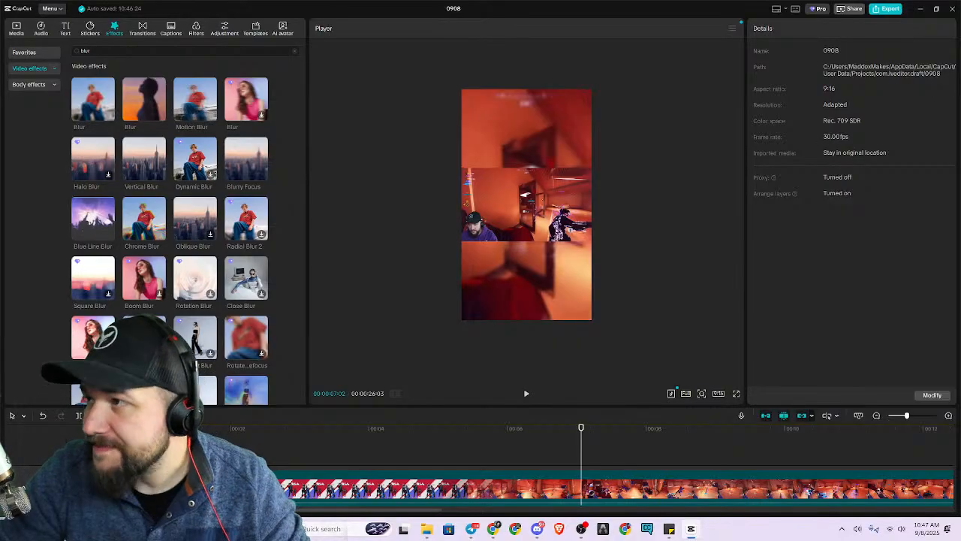
Switch to Discord, enlarge the screenshot shared in the stage chat to examine the viewer's question, and return to CapCut.
{"action": "left_click_drag", "start_coordinate": [960, 15], "coordinate": [616, 2]}
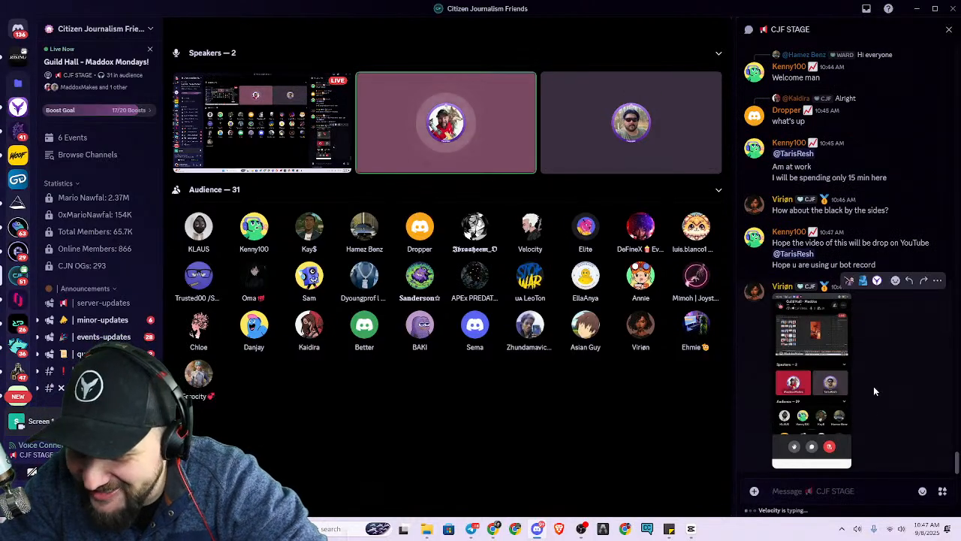
{"action": "left_click", "coordinate": [817, 386]}
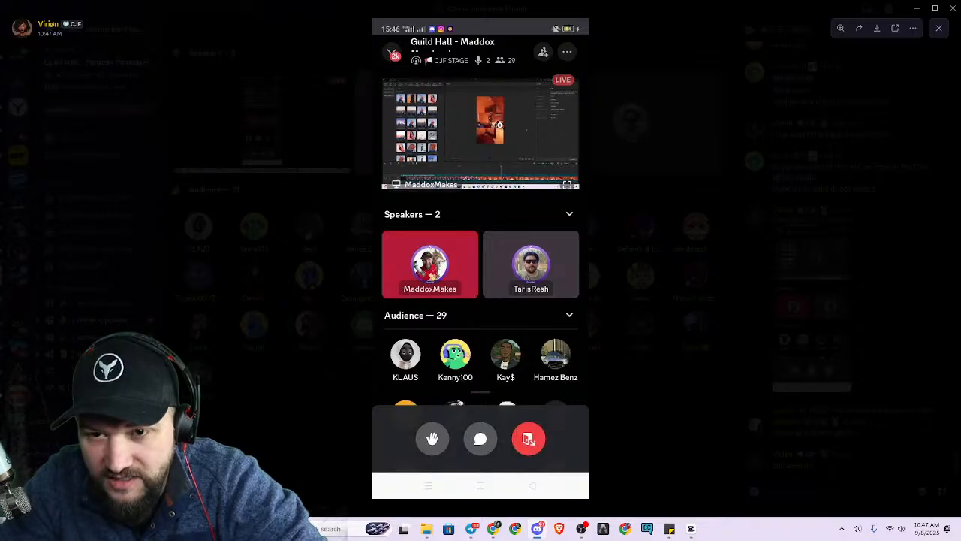
{"action": "left_click", "coordinate": [682, 241]}
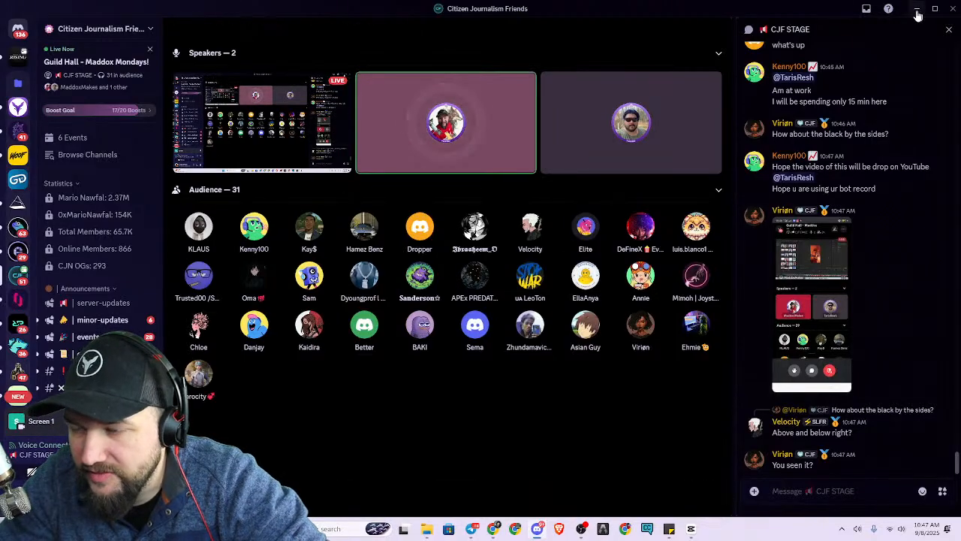
{"action": "left_click_drag", "start_coordinate": [677, 8], "coordinate": [960, 7]}
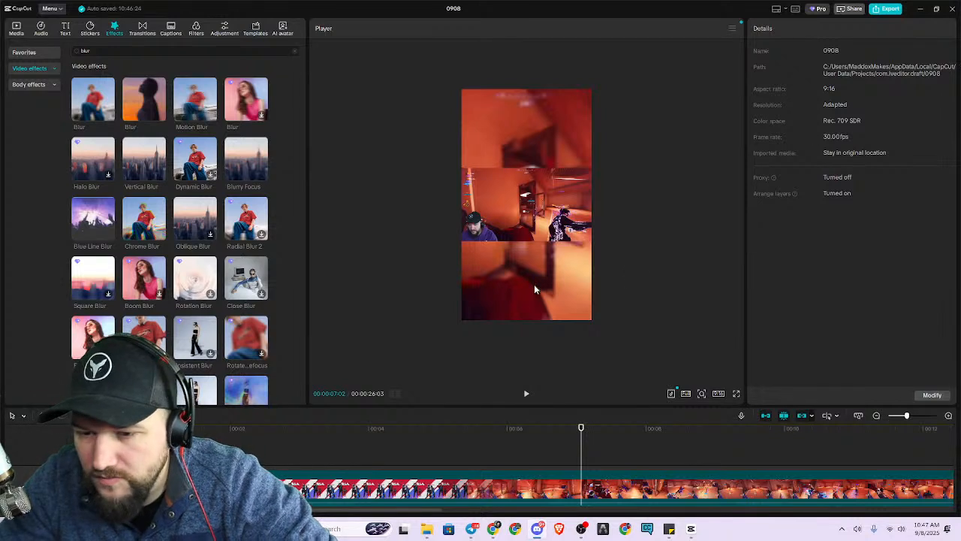
Hide the blurred background track and try resizing the centred gameplay clip in the preview.
{"action": "key", "text": "ctrl+z"}
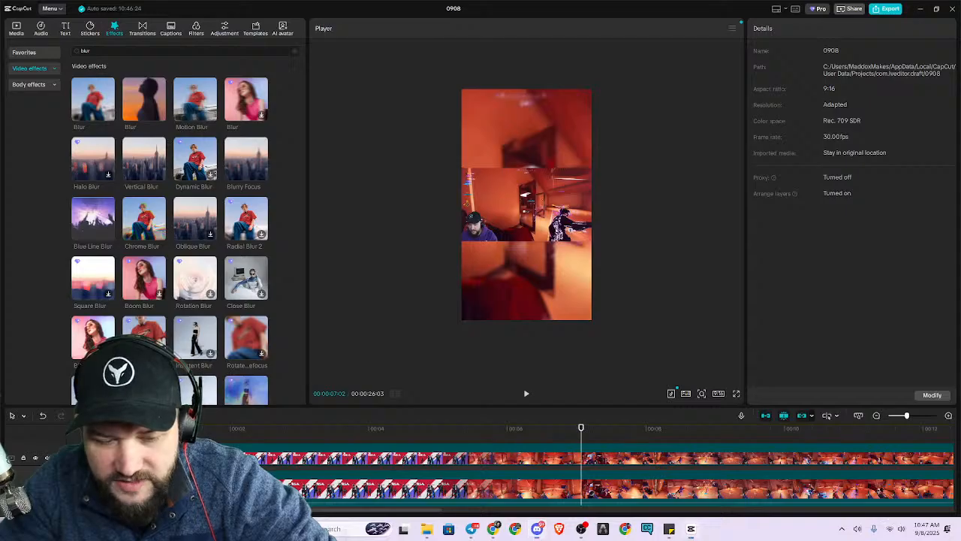
{"action": "left_click", "coordinate": [36, 489]}
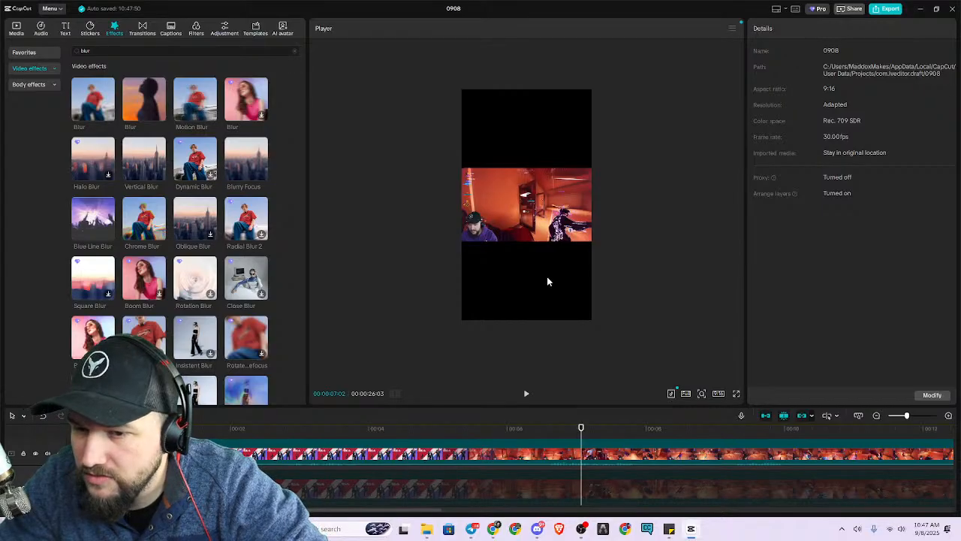
{"action": "left_click", "coordinate": [554, 214]}
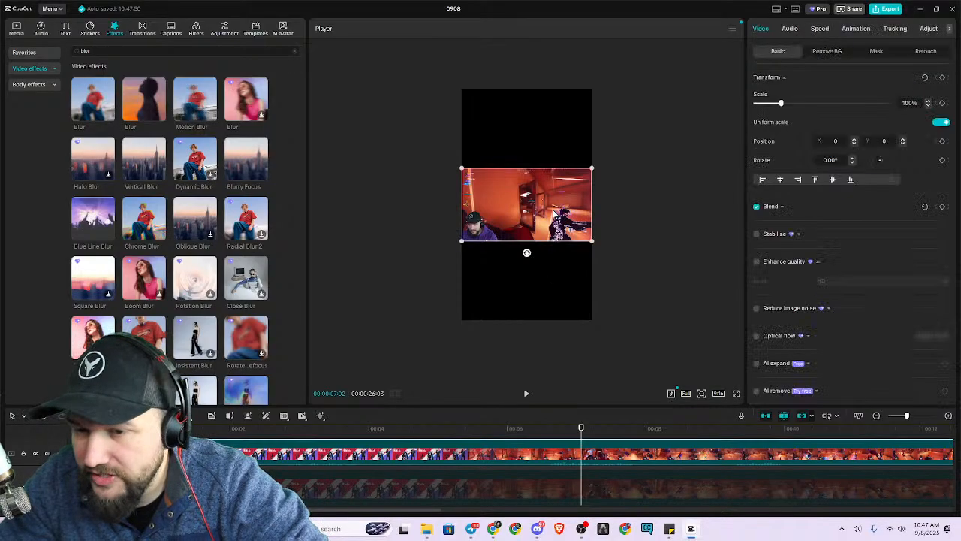
{"action": "left_click_drag", "start_coordinate": [593, 165], "coordinate": [609, 189]}
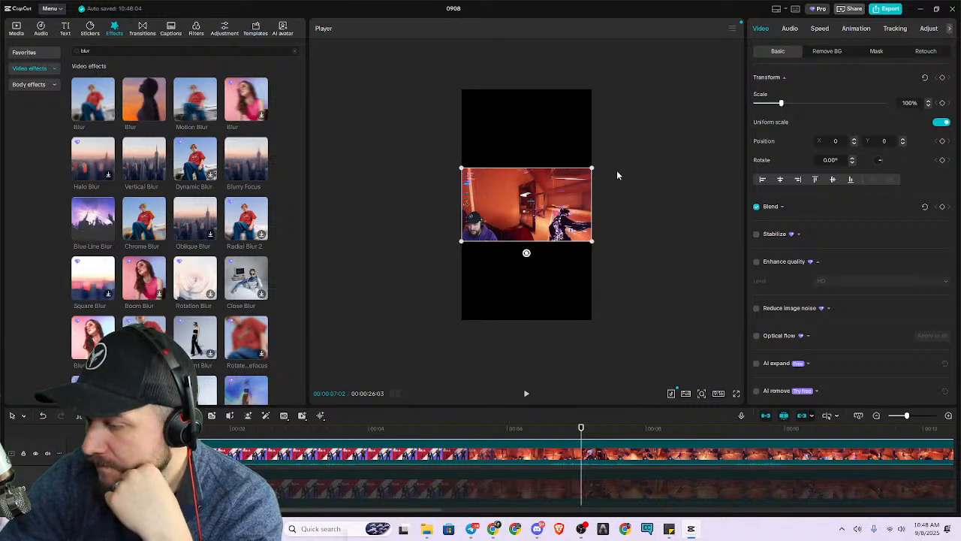
Switch to Discord and enlarge the annotated screenshot in the stage chat to examine the areas marked 1 and 2.
{"action": "left_click_drag", "start_coordinate": [960, 1], "coordinate": [654, 9]}
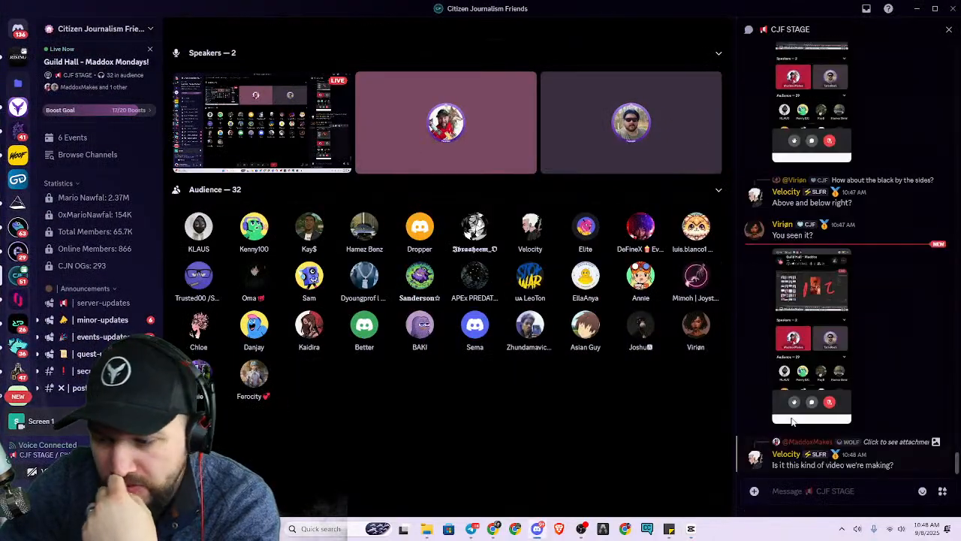
{"action": "left_click", "coordinate": [823, 372]}
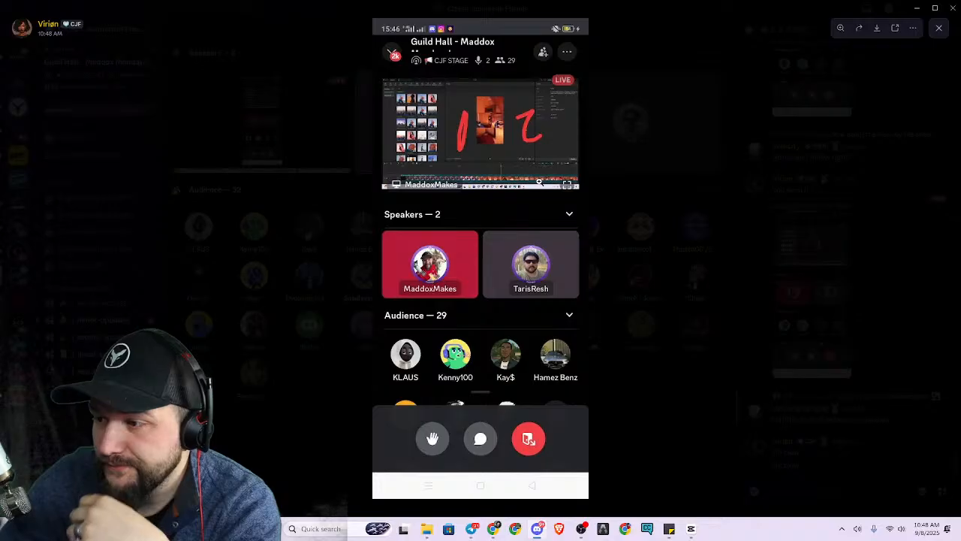
{"action": "left_click", "coordinate": [654, 268]}
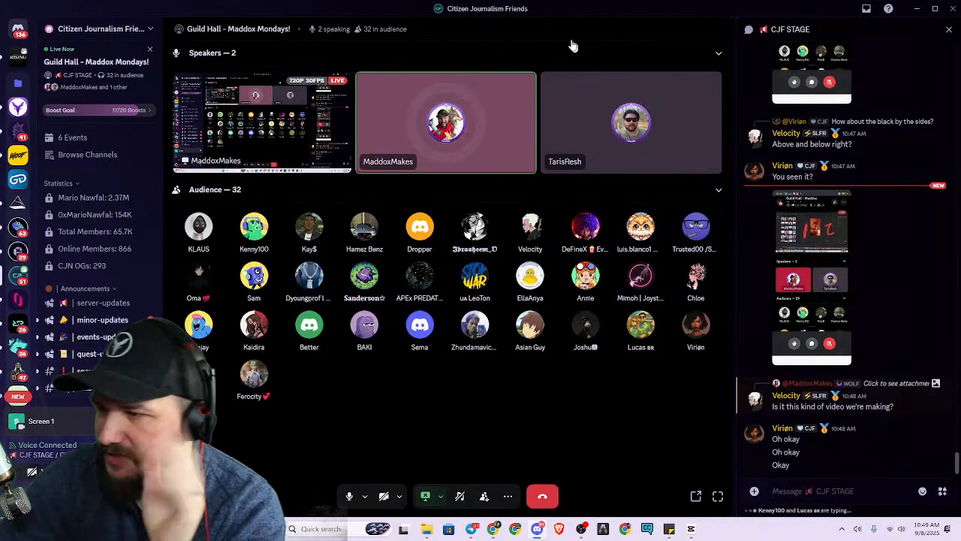
Return to CapCut and view the vertical frame without its blurred background in full screen.
{"action": "left_click_drag", "start_coordinate": [558, 9], "coordinate": [960, 109]}
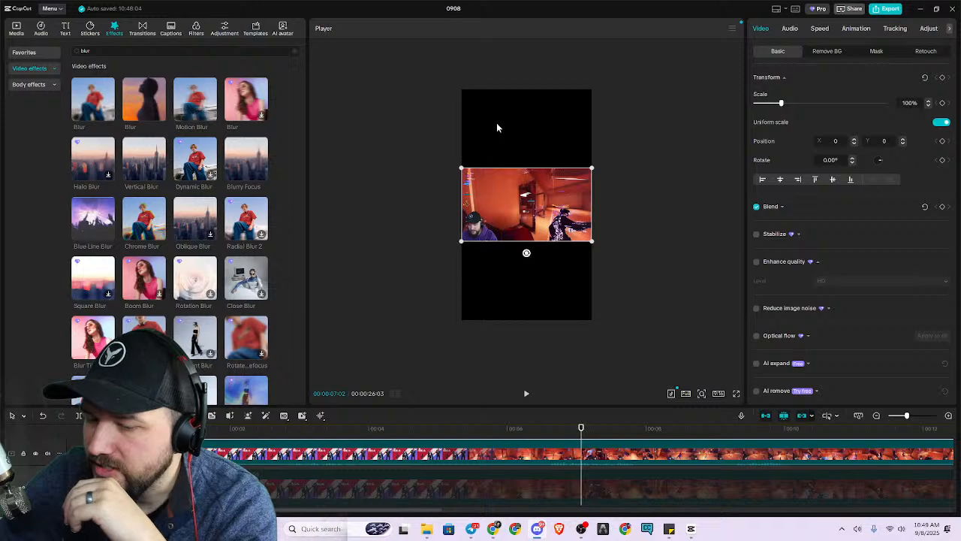
{"action": "left_click", "coordinate": [736, 393]}
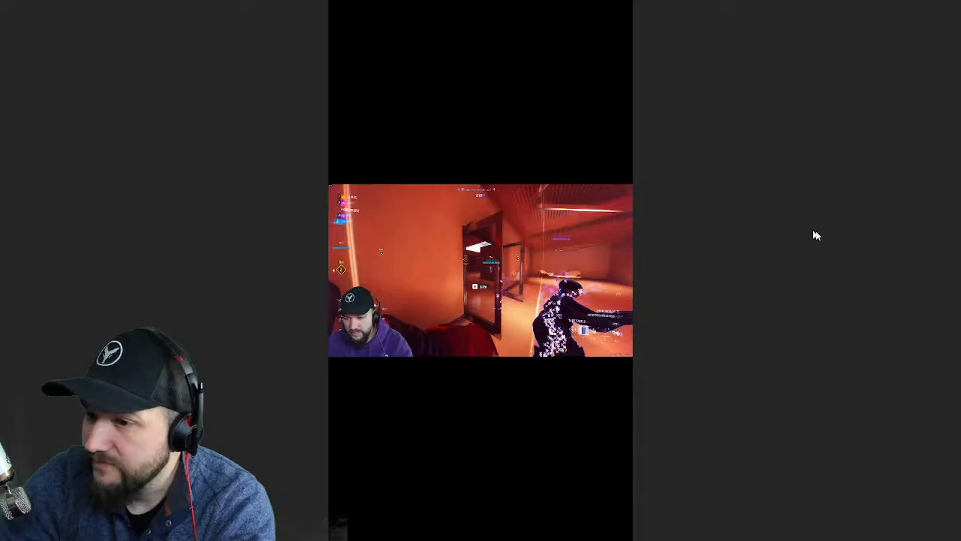
{"action": "key", "text": "Escape"}
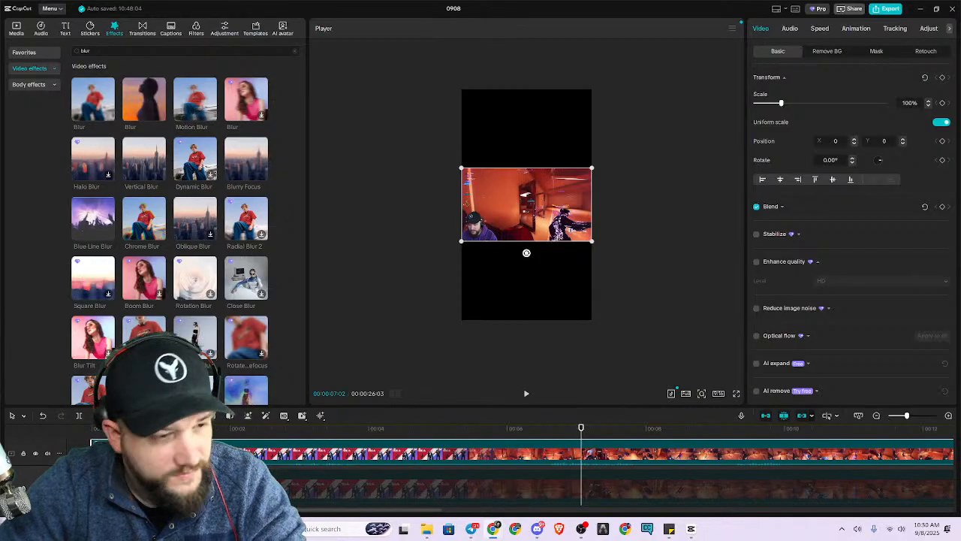
Capture the TikTok interface template as a screenshot and import Screenshot 2025-09-08 105044.png into the project media.
{"action": "key", "text": "super+shift+s"}
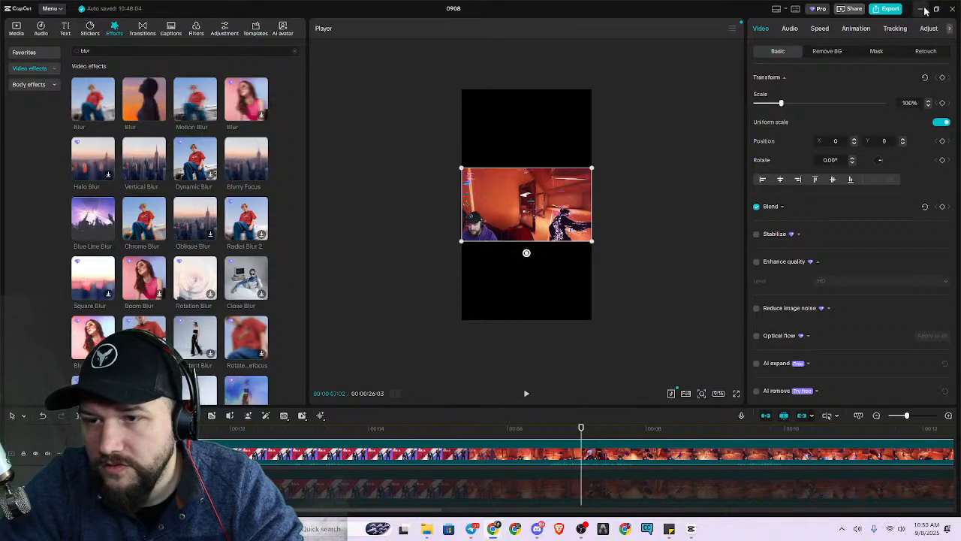
{"action": "left_click", "coordinate": [16, 28]}
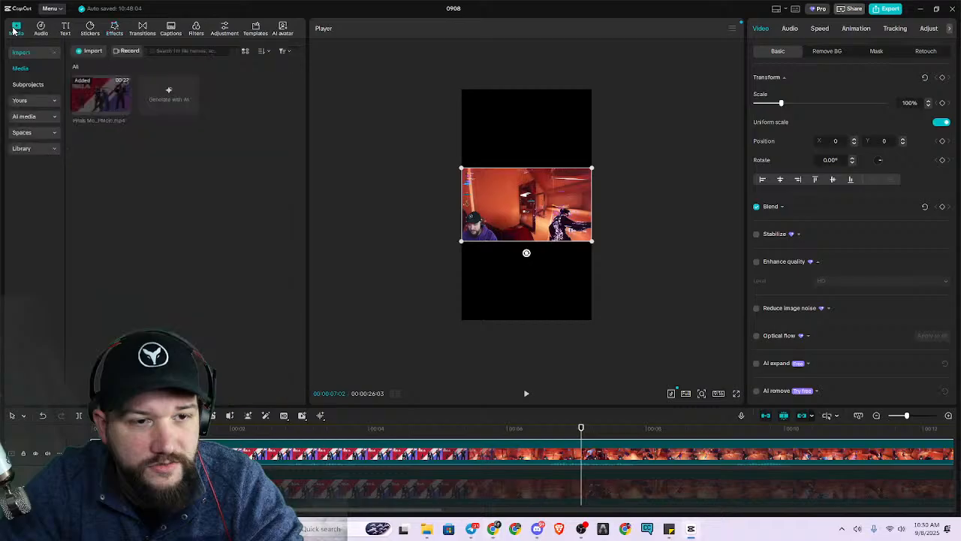
{"action": "key", "text": "ctrl+v"}
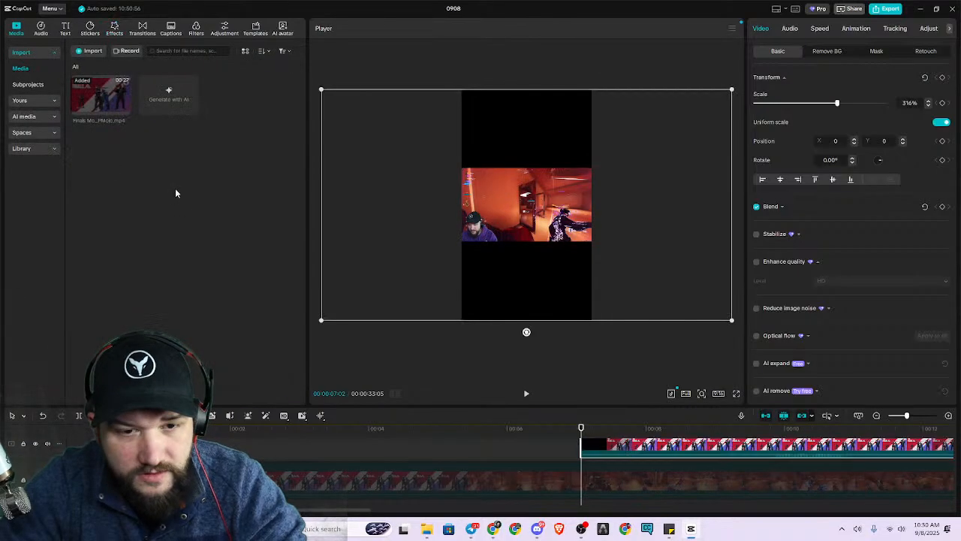
{"action": "key", "text": "ctrl+z"}
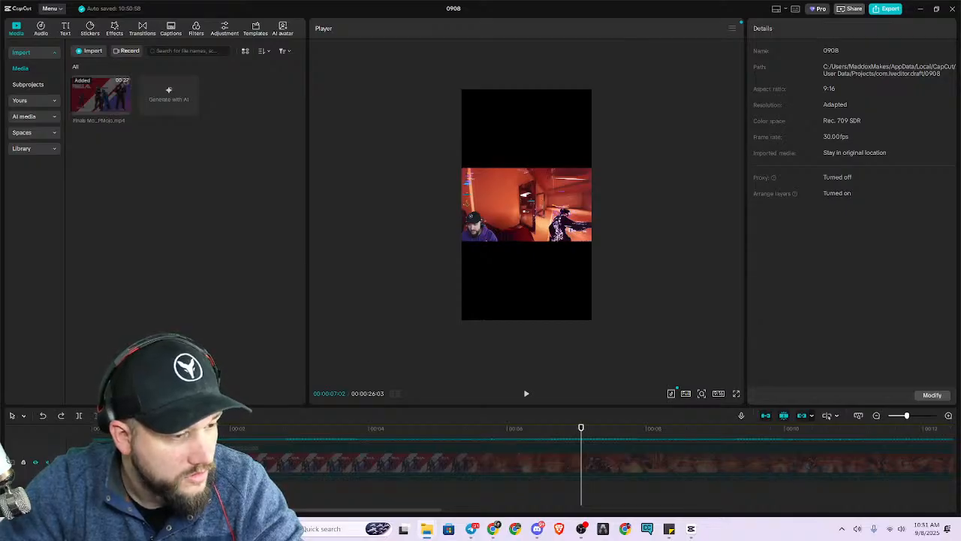
{"action": "left_click_drag", "start_coordinate": [101, 339], "coordinate": [204, 193]}
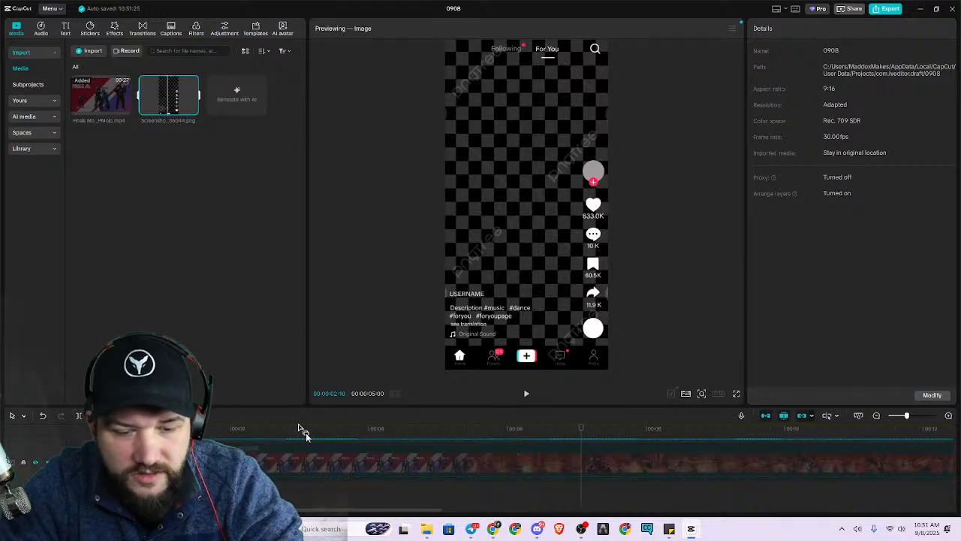
Place the TikTok interface image on a new track above the gameplay and extend it from the start to the montage's end.
{"action": "left_click_drag", "start_coordinate": [451, 414], "coordinate": [437, 253]}
{"action": "left_click_drag", "start_coordinate": [184, 106], "coordinate": [105, 325]}
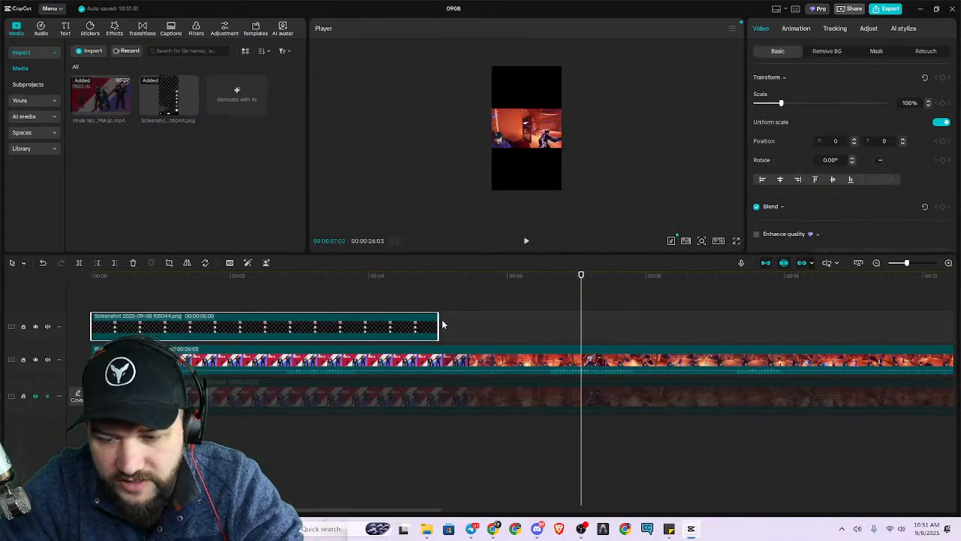
{"action": "left_click_drag", "start_coordinate": [438, 325], "coordinate": [911, 326]}
{"action": "left_click_drag", "start_coordinate": [882, 355], "coordinate": [816, 351]}
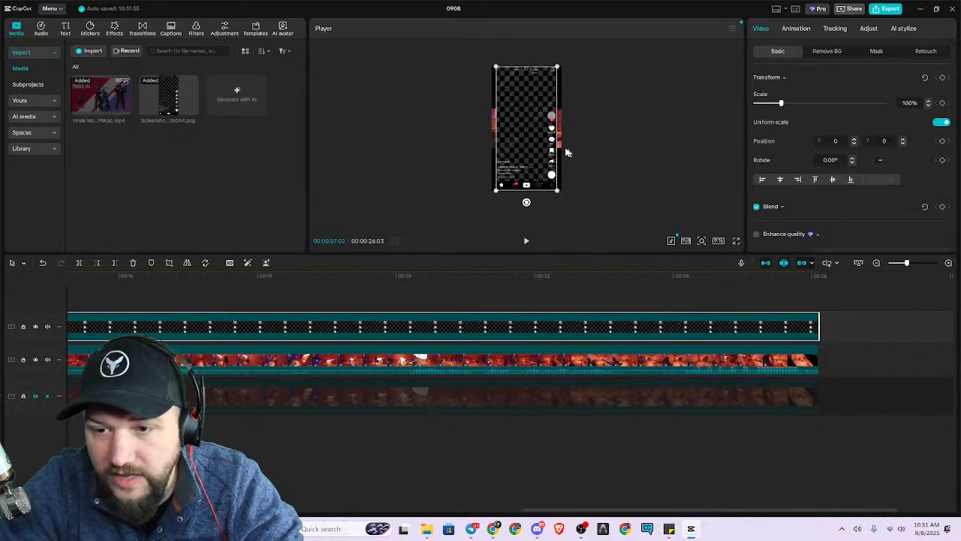
Scale the TikTok interface overlay to 115% so it fills the width of the vertical frame.
{"action": "scroll", "coordinate": [577, 191], "scroll_direction": "up", "scroll_amount": 4}
{"action": "scroll", "coordinate": [578, 190], "scroll_direction": "down", "scroll_amount": 6}
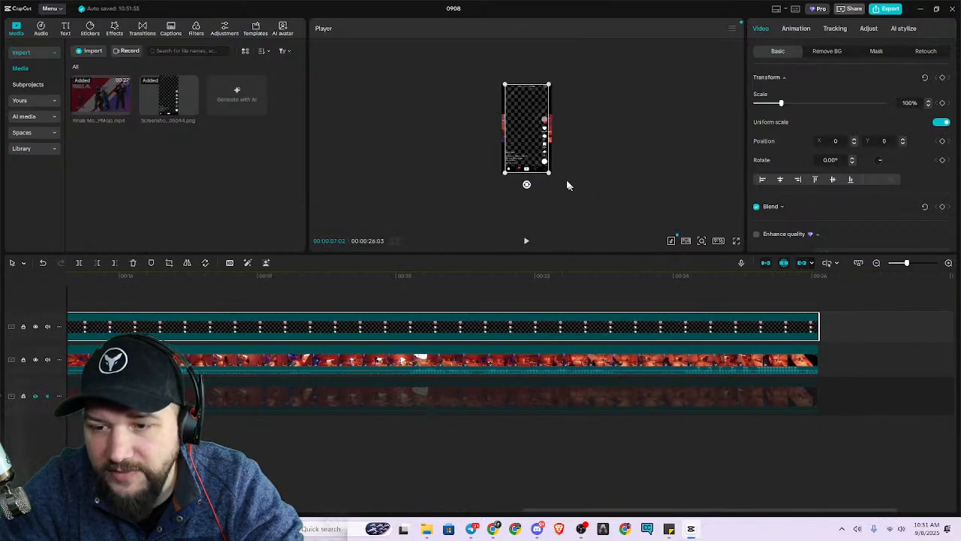
{"action": "left_click_drag", "start_coordinate": [549, 175], "coordinate": [554, 181]}
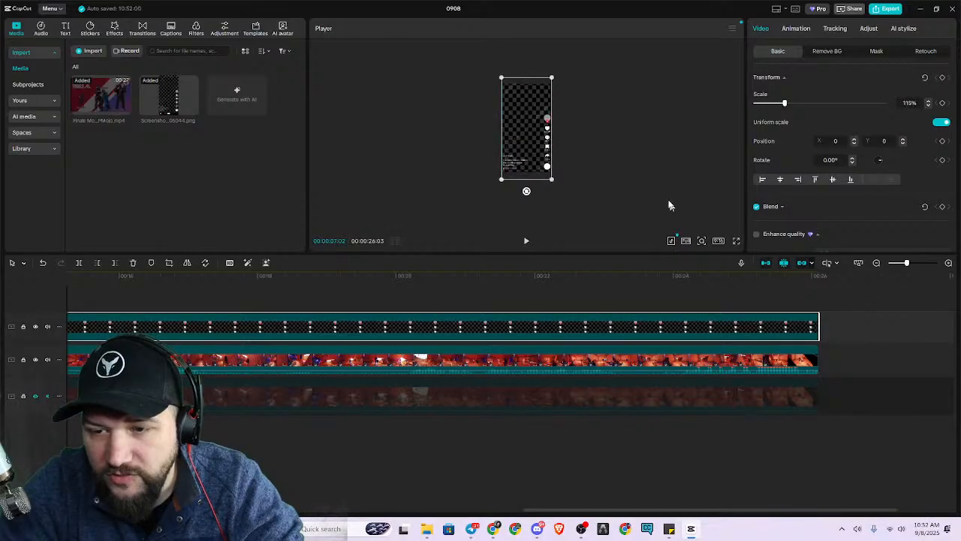
{"action": "left_click", "coordinate": [580, 165]}
{"action": "scroll", "coordinate": [546, 143], "scroll_direction": "up", "scroll_amount": 4}
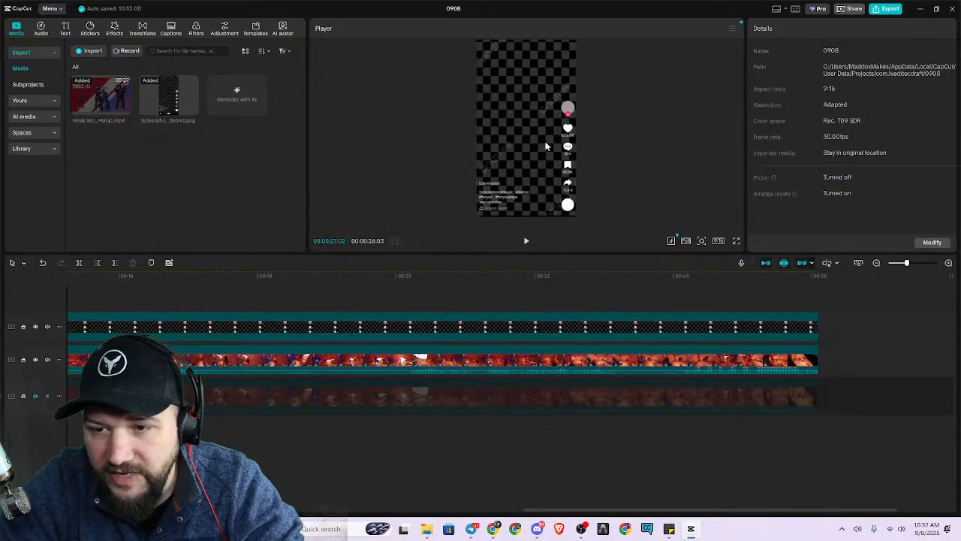
Look through the TikTok interface overlay's video, background removal, mask, retouch, tracking and adjustment settings for an opacity control.
{"action": "left_click", "coordinate": [421, 336]}
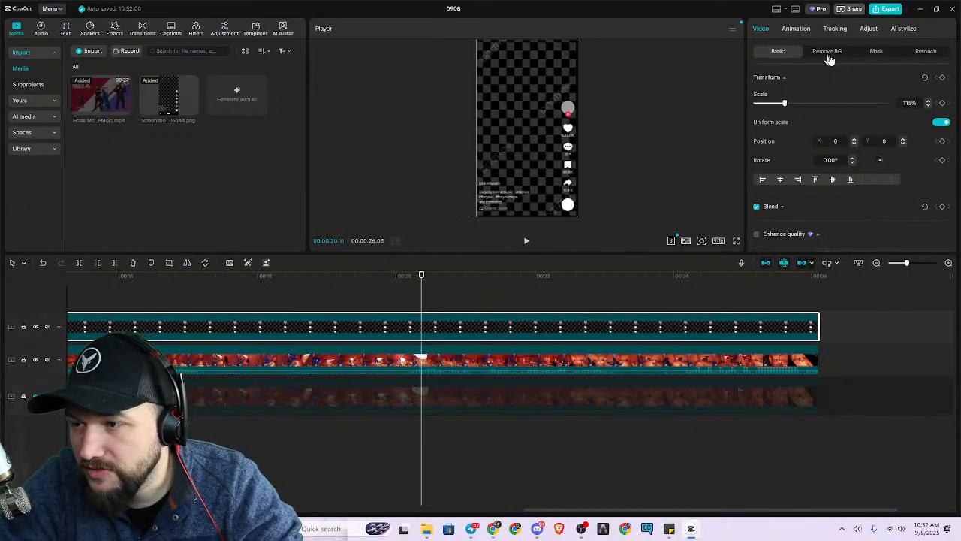
{"action": "scroll", "coordinate": [836, 107], "scroll_direction": "down", "scroll_amount": 10}
{"action": "mouse_move", "coordinate": [883, 168]}
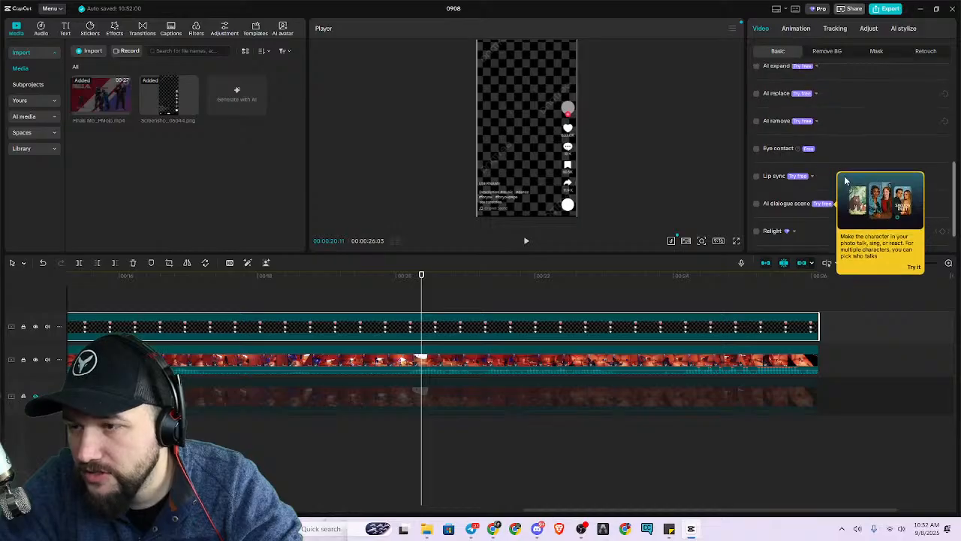
{"action": "scroll", "coordinate": [898, 112], "scroll_direction": "up", "scroll_amount": 10}
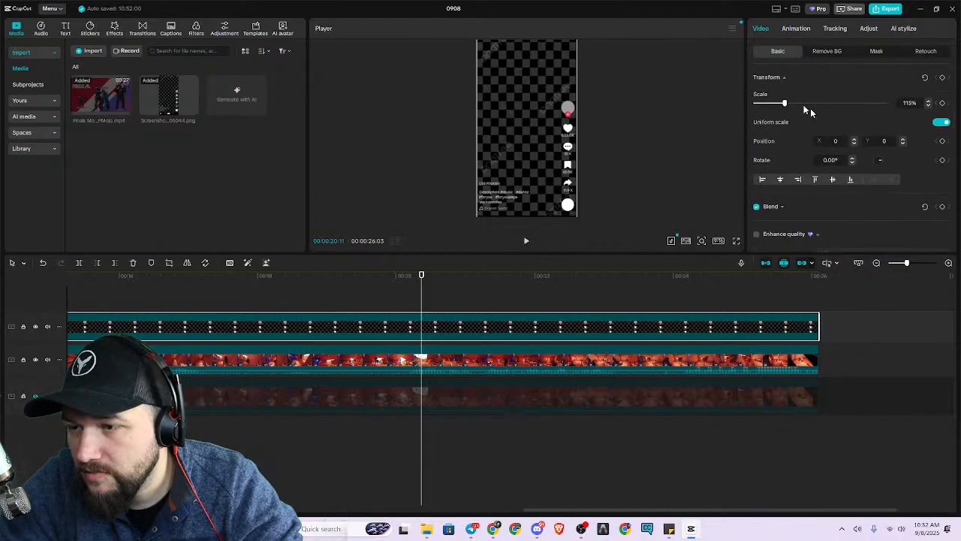
{"action": "left_click", "coordinate": [819, 55]}
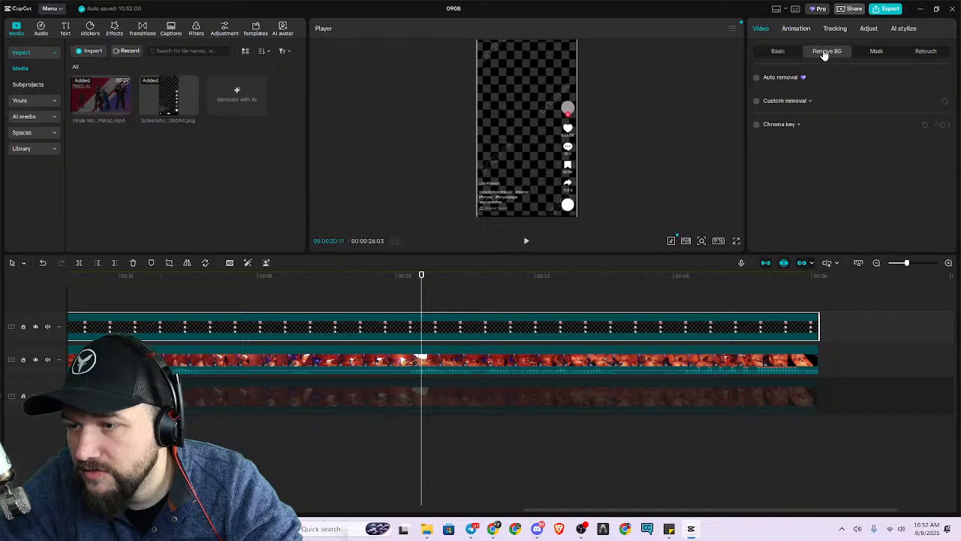
{"action": "left_click", "coordinate": [880, 53]}
{"action": "left_click", "coordinate": [926, 51]}
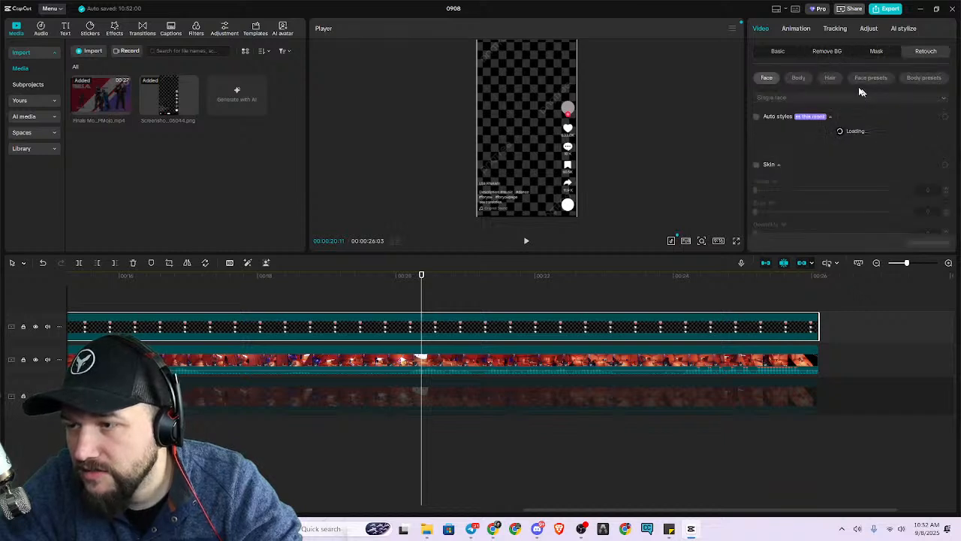
{"action": "left_click", "coordinate": [792, 30]}
{"action": "left_click", "coordinate": [848, 30]}
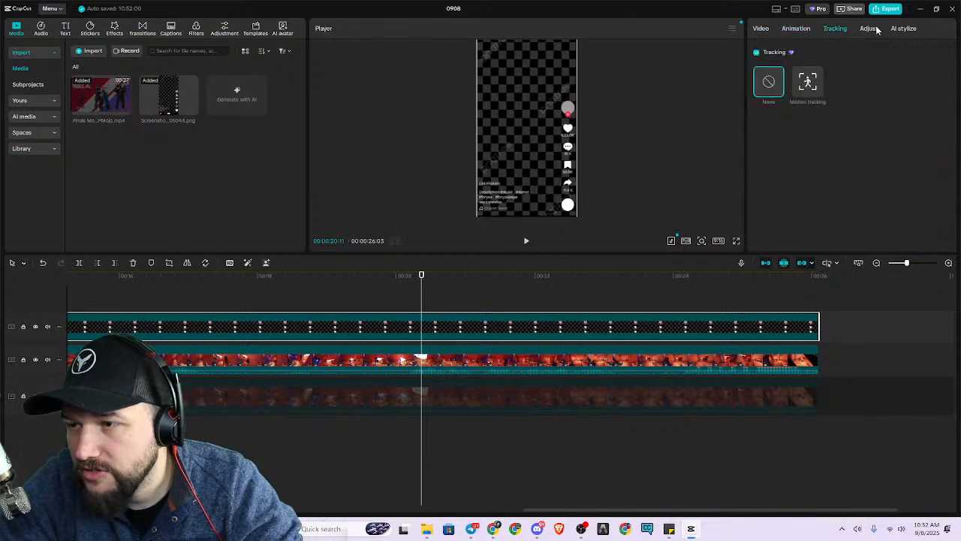
{"action": "left_click", "coordinate": [876, 30]}
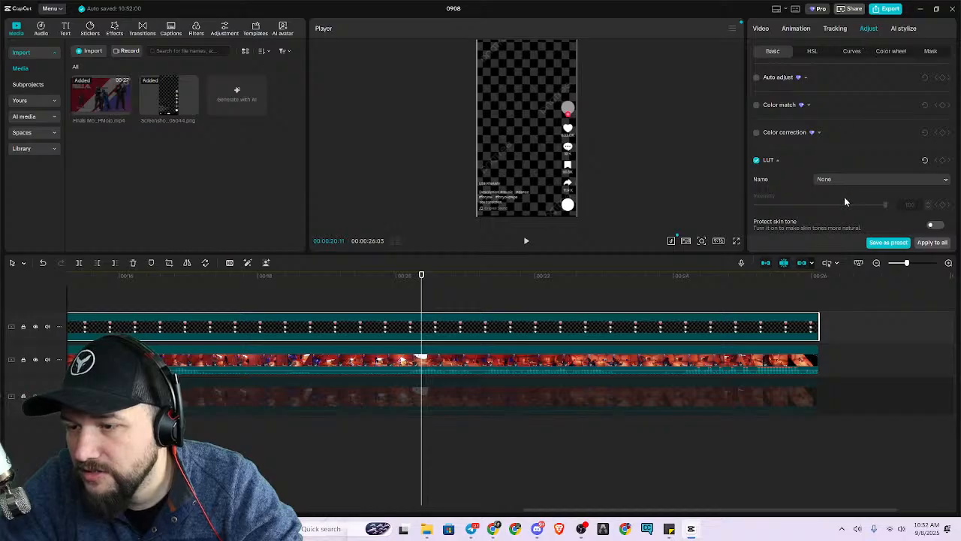
{"action": "scroll", "coordinate": [843, 197], "scroll_direction": "down", "scroll_amount": 10}
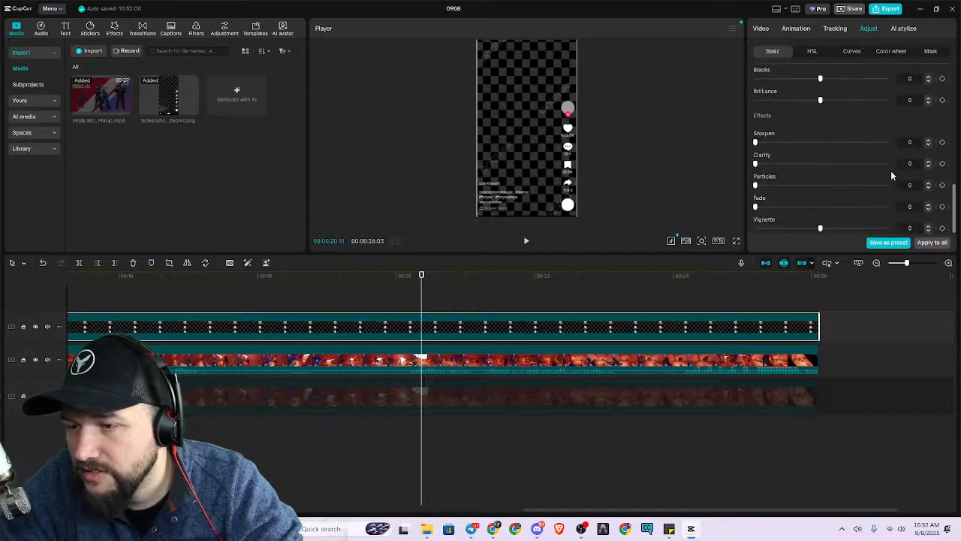
{"action": "scroll", "coordinate": [891, 179], "scroll_direction": "up", "scroll_amount": 3}
{"action": "scroll", "coordinate": [889, 182], "scroll_direction": "up", "scroll_amount": 6}
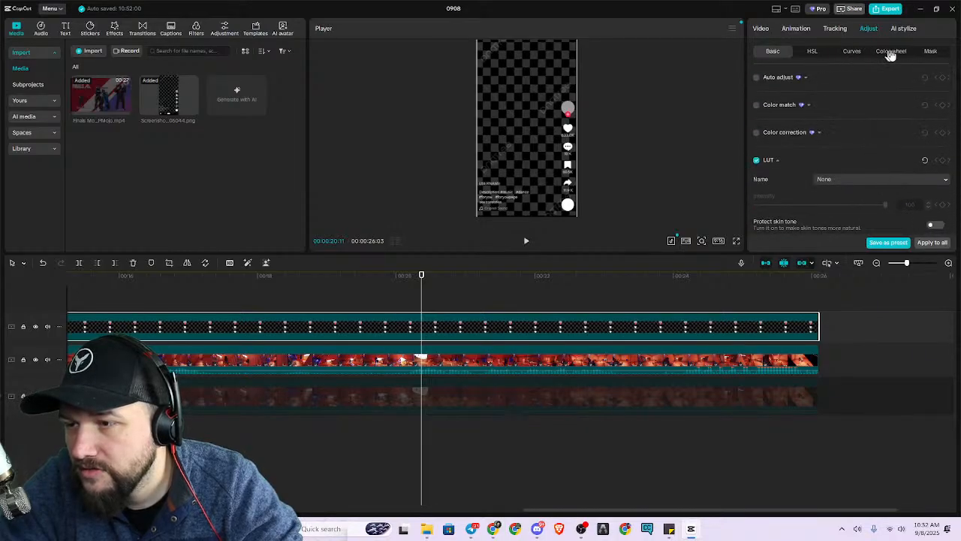
{"action": "left_click", "coordinate": [761, 28]}
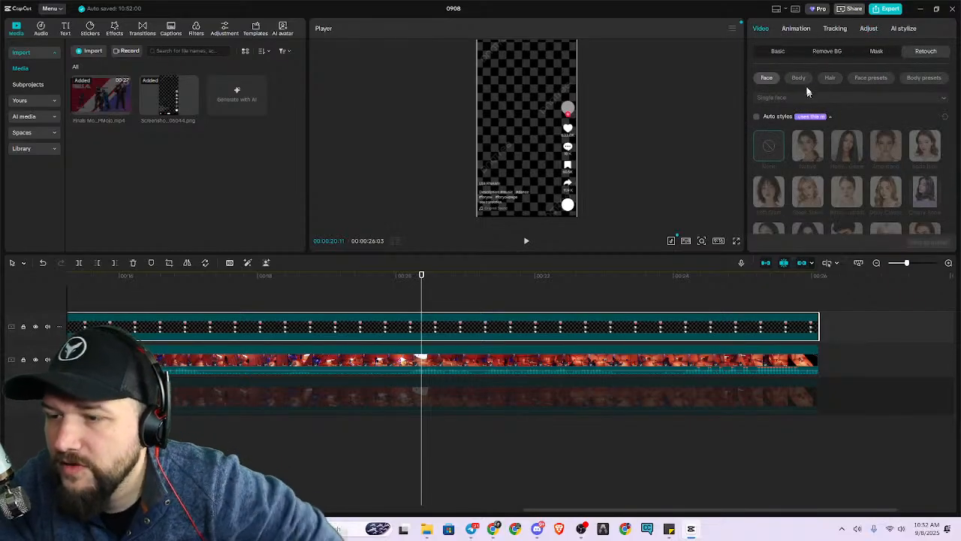
{"action": "left_click", "coordinate": [779, 52]}
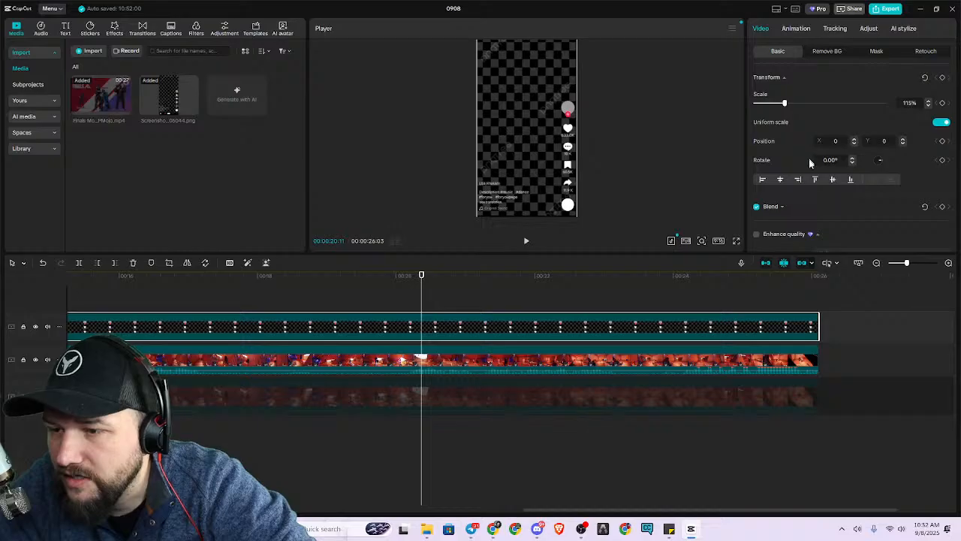
{"action": "scroll", "coordinate": [830, 210], "scroll_direction": "down", "scroll_amount": 5}
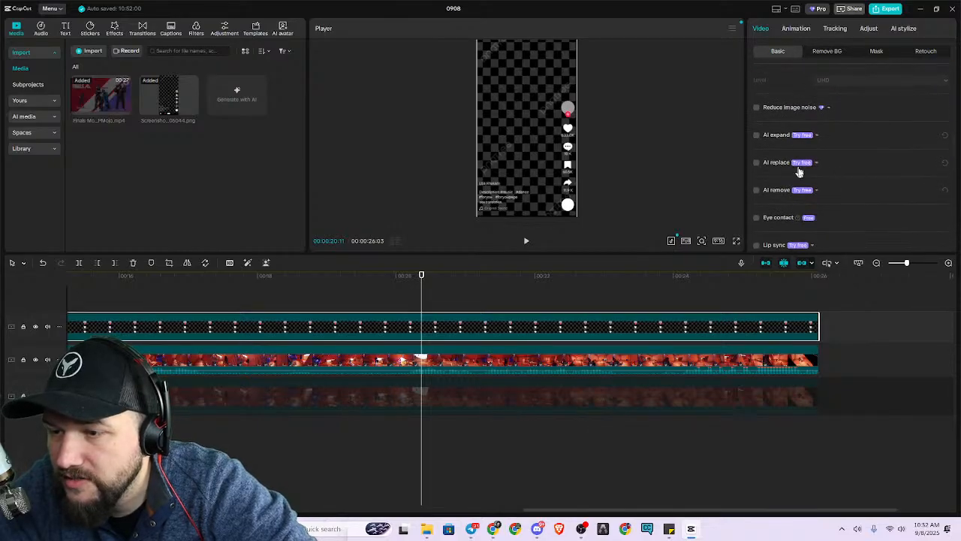
{"action": "scroll", "coordinate": [812, 228], "scroll_direction": "down", "scroll_amount": 3}
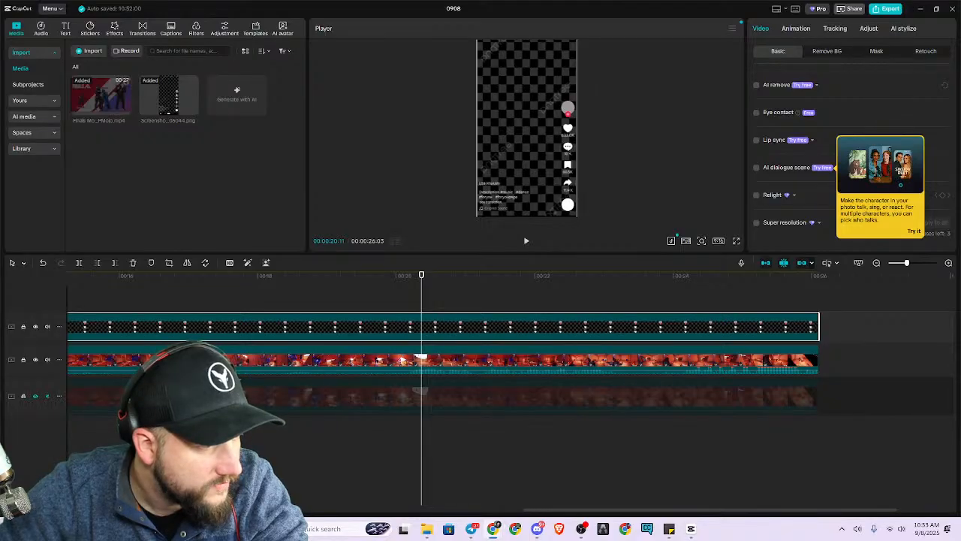
Toggle the visibility of the TikTok overlay and gameplay tracks to compare the frame with and without them in an enlarged preview.
{"action": "left_click", "coordinate": [627, 218]}
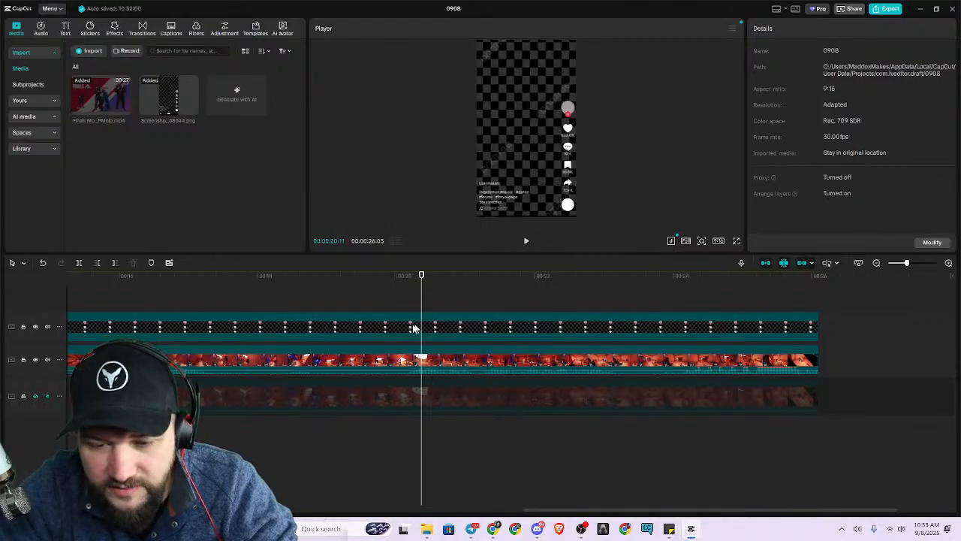
{"action": "left_click", "coordinate": [35, 327]}
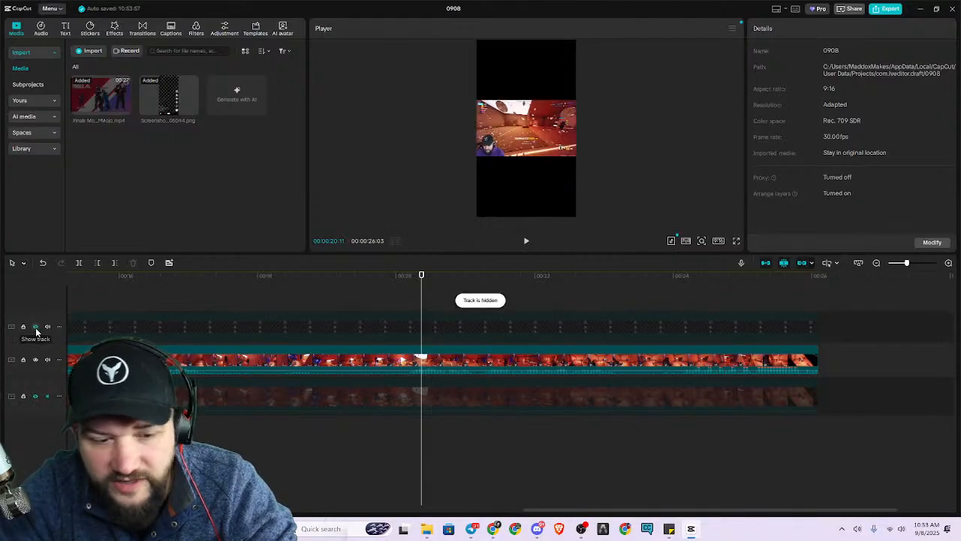
{"action": "left_click", "coordinate": [35, 360]}
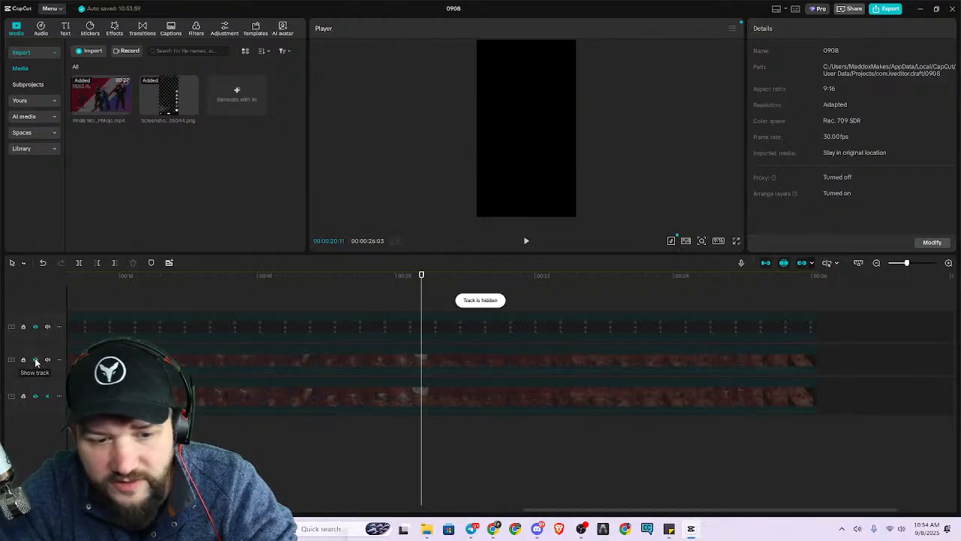
{"action": "left_click", "coordinate": [34, 359]}
{"action": "left_click", "coordinate": [39, 327]}
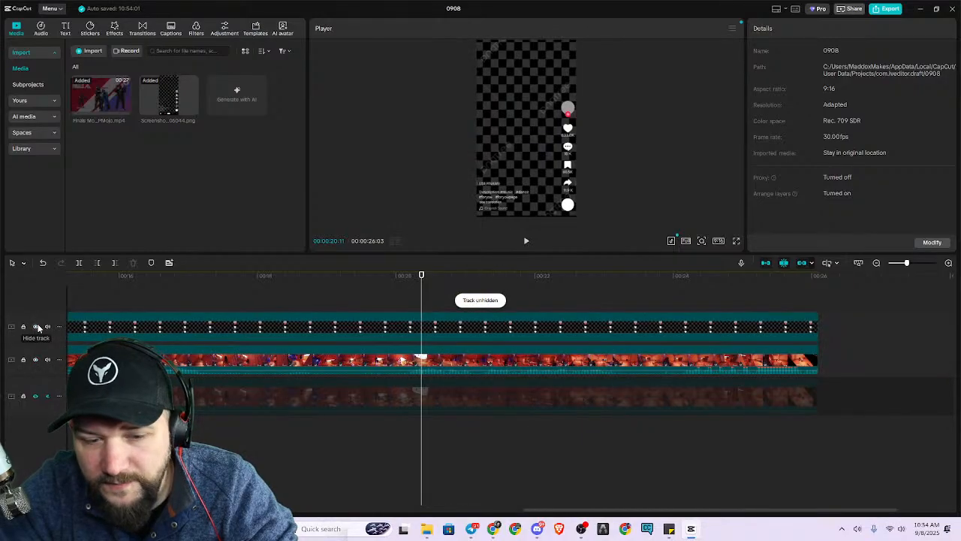
{"action": "left_click", "coordinate": [36, 329]}
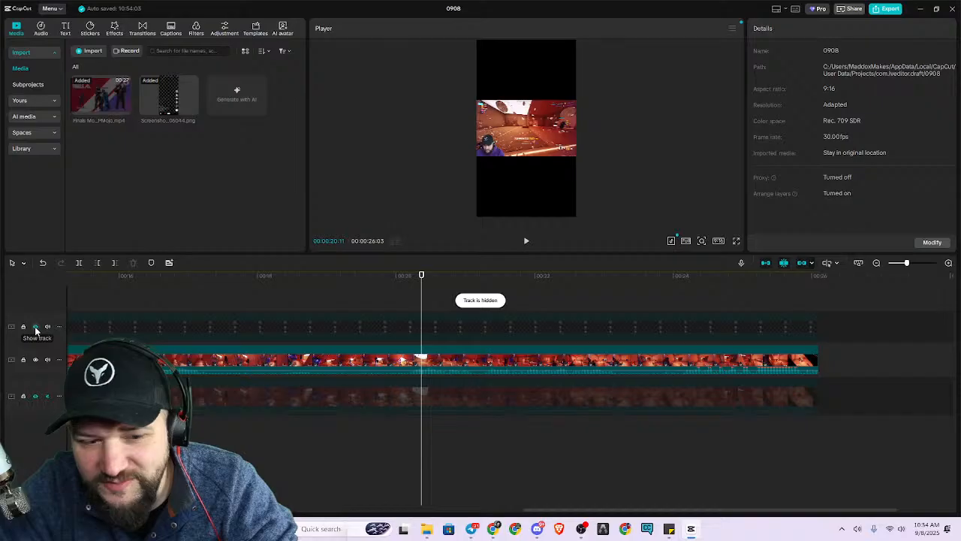
{"action": "left_click", "coordinate": [37, 327]}
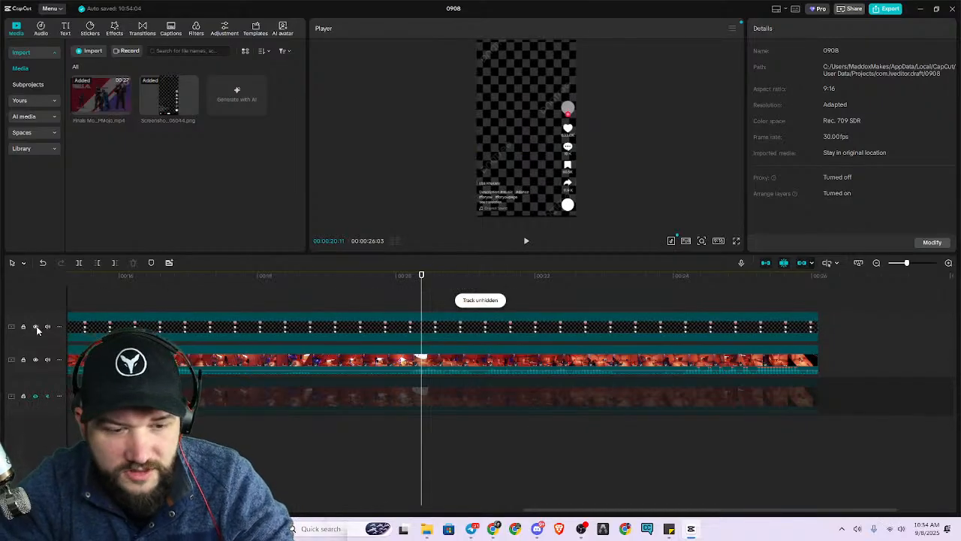
{"action": "left_click", "coordinate": [36, 326]}
{"action": "left_click_drag", "start_coordinate": [600, 254], "coordinate": [553, 437]}
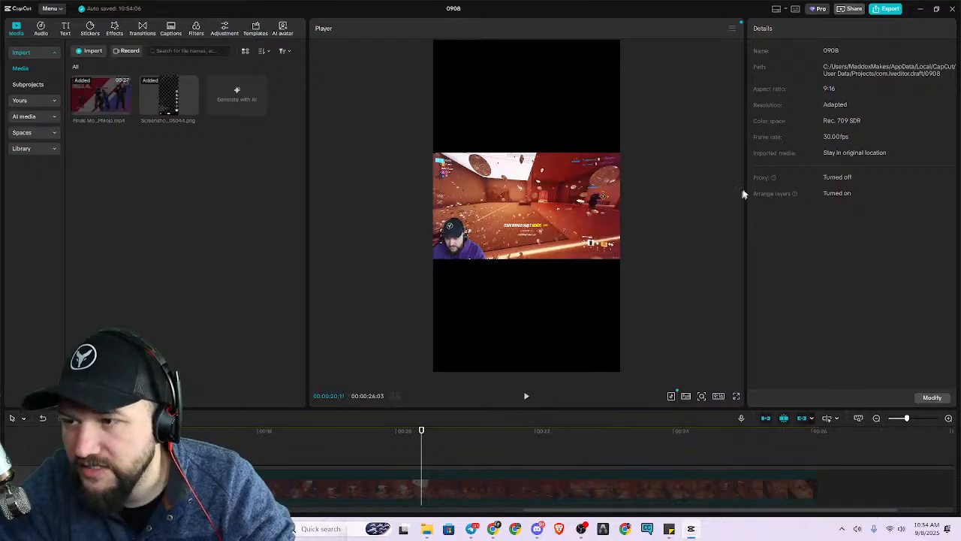
{"action": "key", "text": "alt+Tab"}
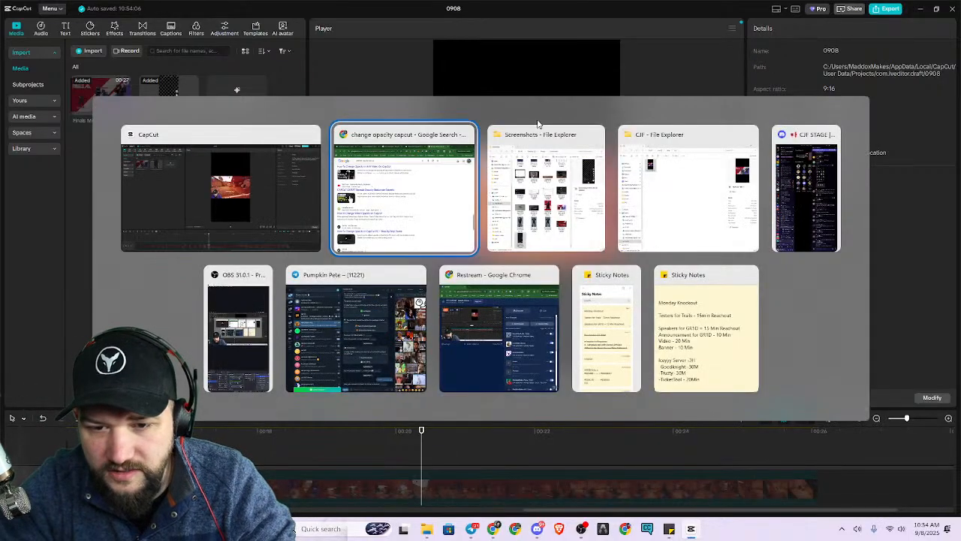
{"action": "key", "text": "Escape"}
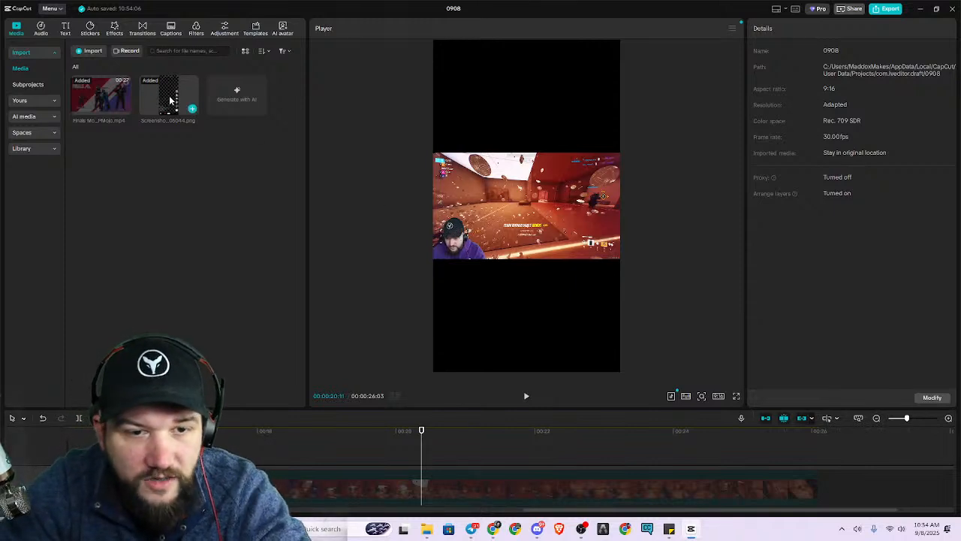
{"action": "left_click", "coordinate": [115, 28]}
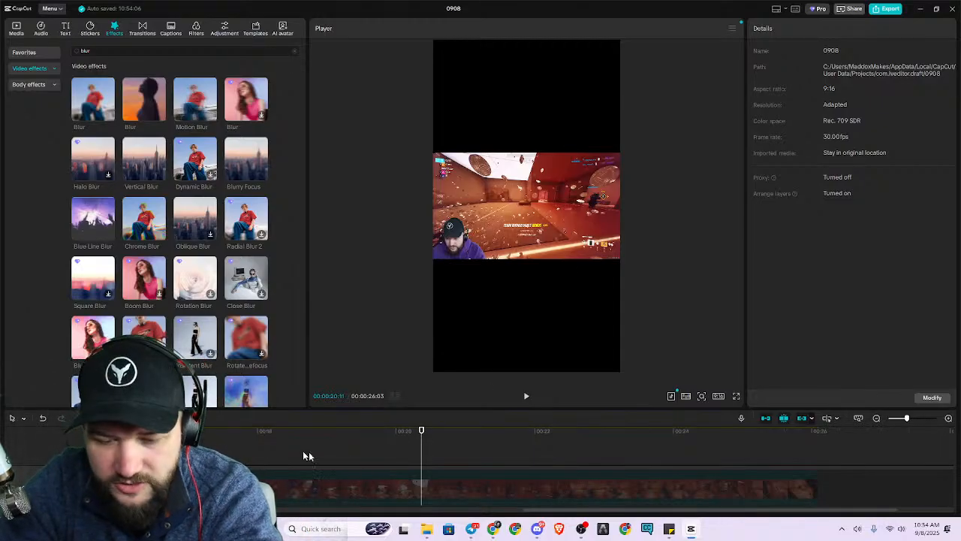
{"action": "scroll", "coordinate": [283, 459], "scroll_direction": "down", "scroll_amount": 2}
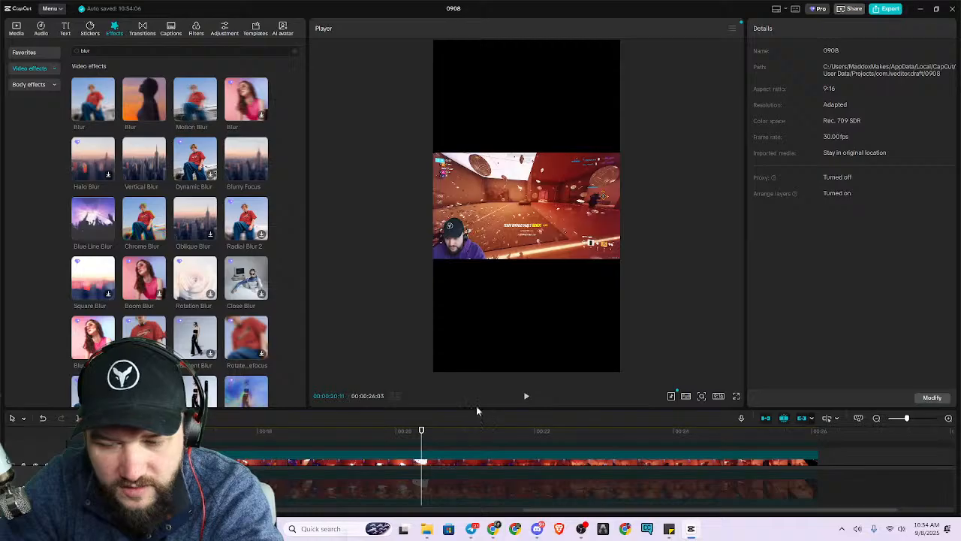
Unhide the TikTok interface overlay track and reduce the overlay's blend opacity to 17% so the gameplay shows through.
{"action": "left_click_drag", "start_coordinate": [477, 409], "coordinate": [482, 287]}
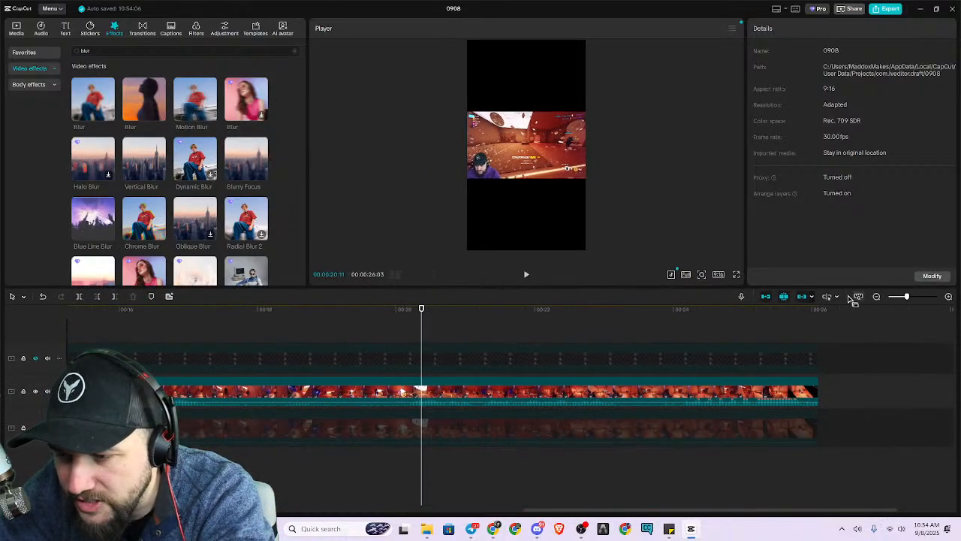
{"action": "left_click", "coordinate": [182, 362]}
{"action": "scroll", "coordinate": [923, 189], "scroll_direction": "down", "scroll_amount": 5}
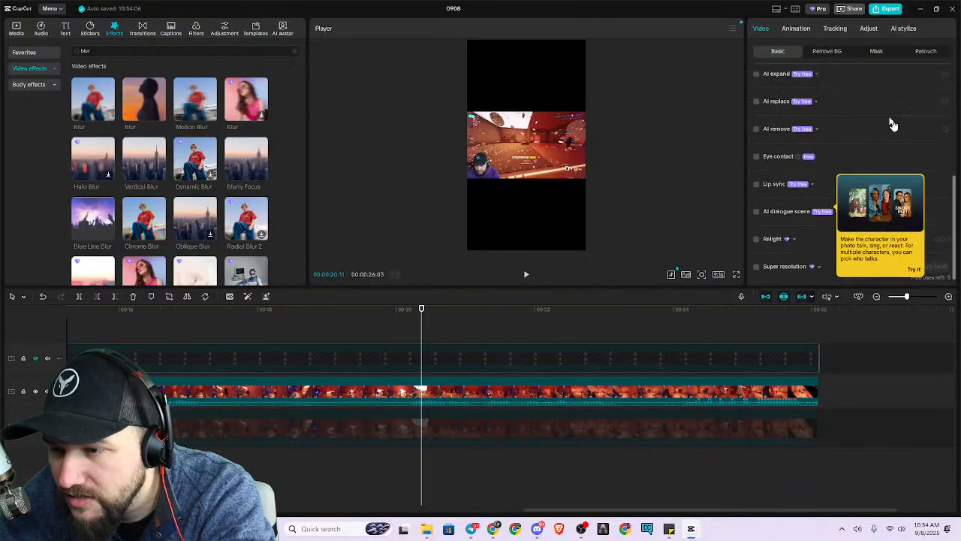
{"action": "scroll", "coordinate": [875, 158], "scroll_direction": "up", "scroll_amount": 5}
{"action": "scroll", "coordinate": [871, 163], "scroll_direction": "up", "scroll_amount": 1}
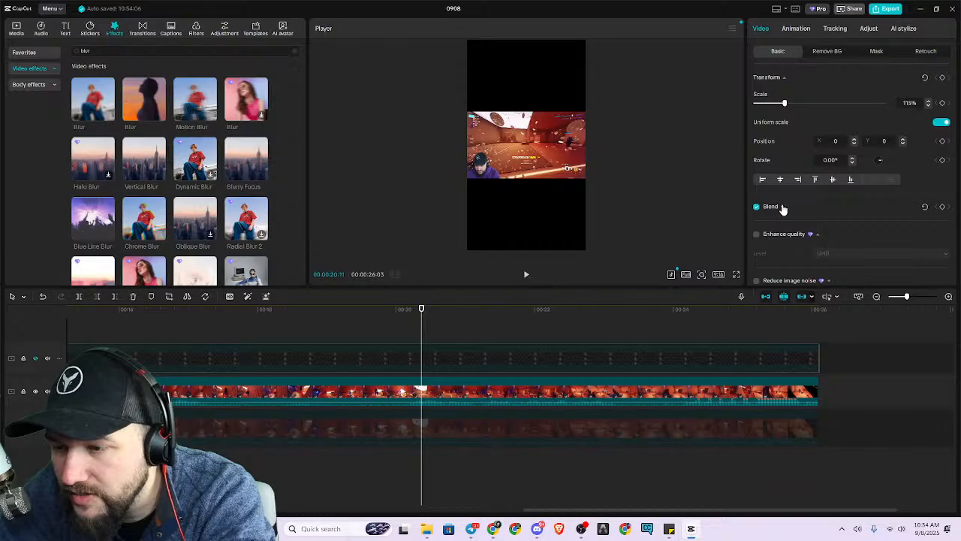
{"action": "left_click", "coordinate": [783, 207]}
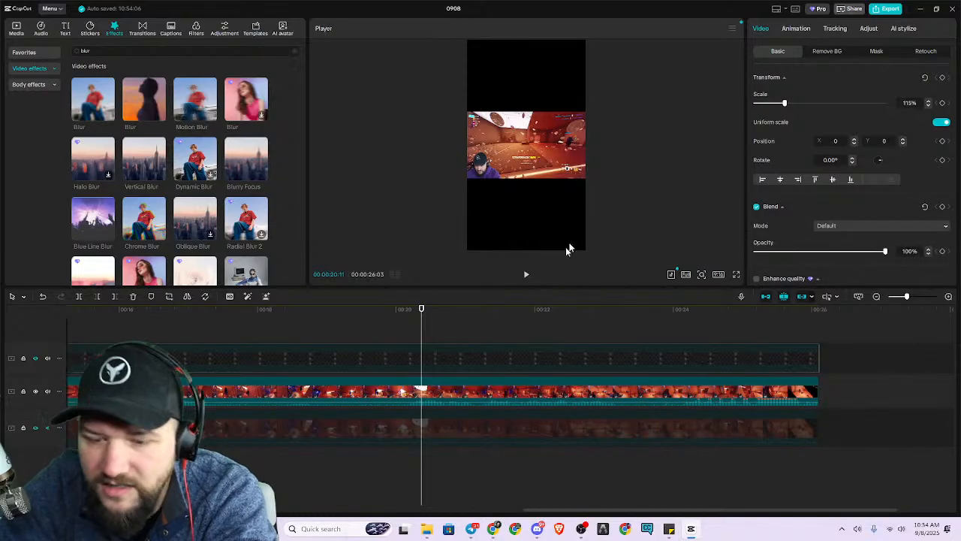
{"action": "left_click", "coordinate": [36, 359]}
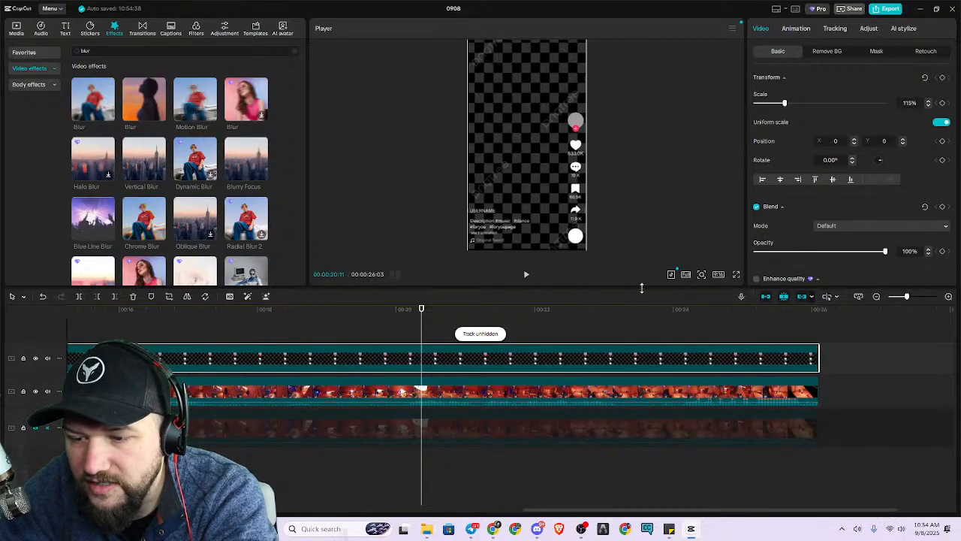
{"action": "left_click_drag", "start_coordinate": [642, 287], "coordinate": [642, 368]}
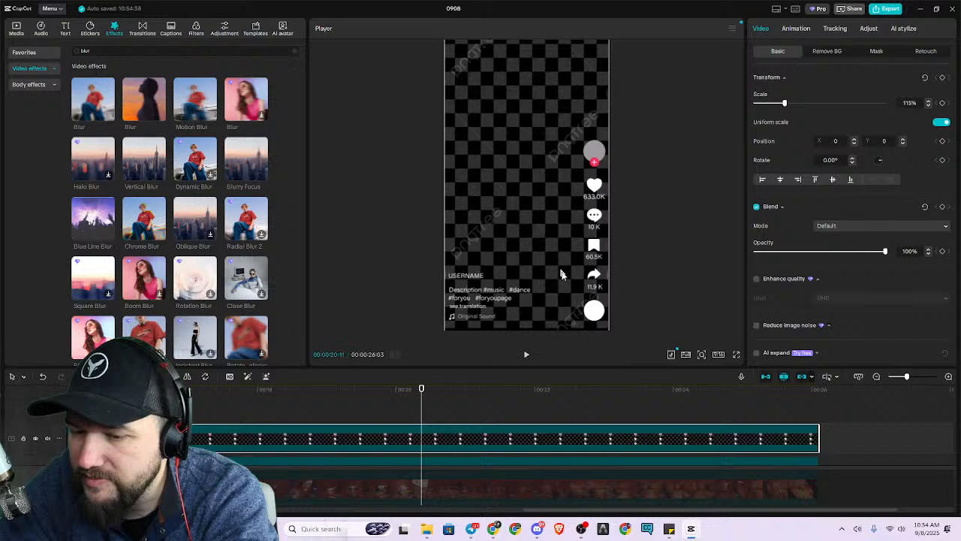
{"action": "left_click_drag", "start_coordinate": [885, 251], "coordinate": [772, 270]}
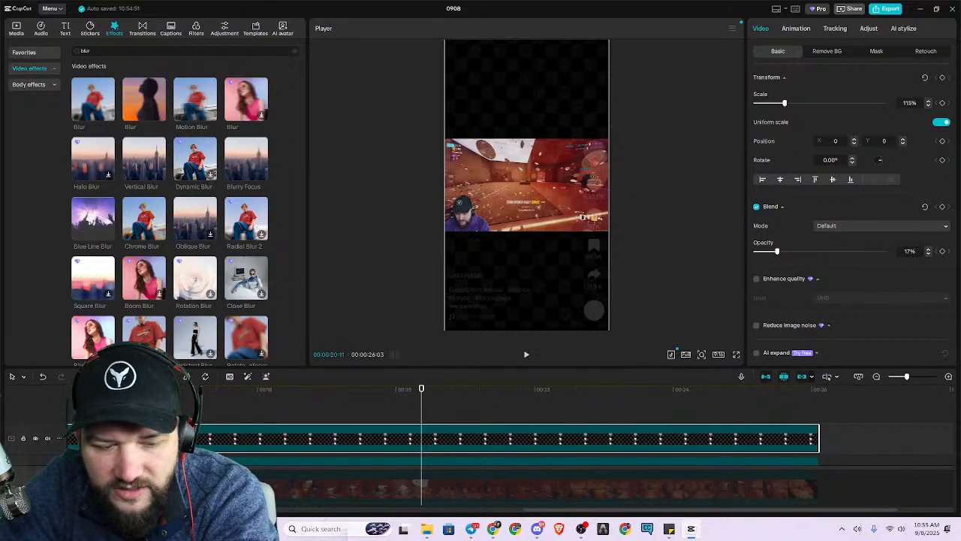
Unhide the blurred background track beneath the gameplay and enlarge the timeline area to show all three tracks.
{"action": "left_click", "coordinate": [35, 488]}
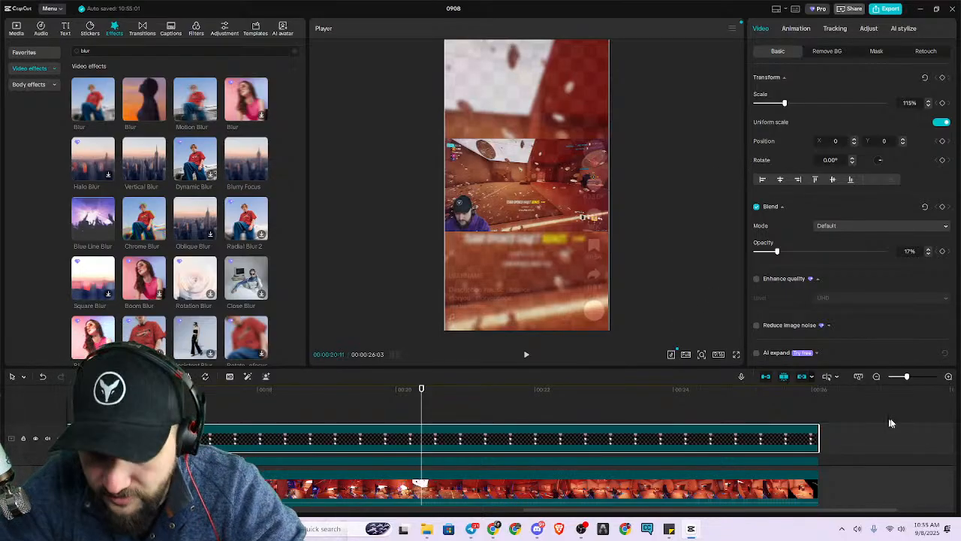
{"action": "left_click_drag", "start_coordinate": [651, 375], "coordinate": [661, 304]}
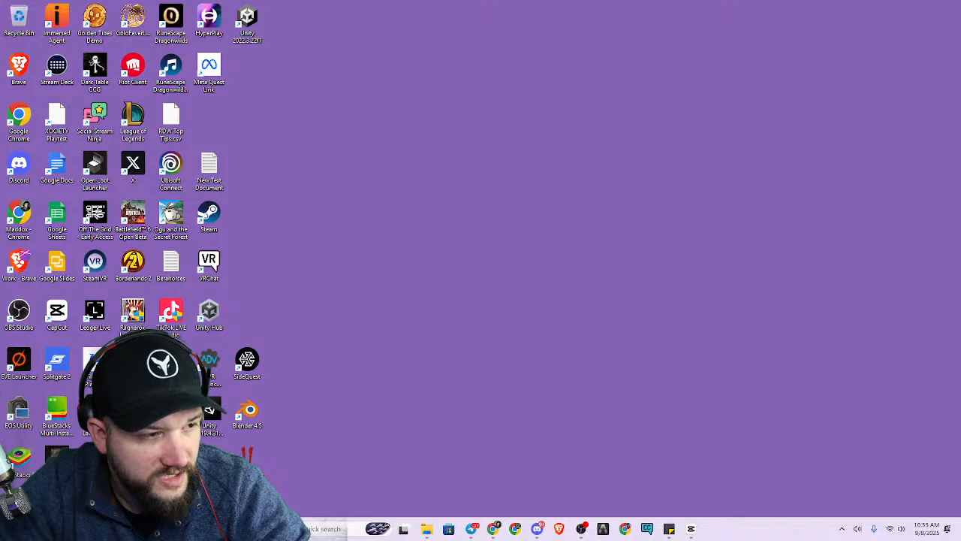
Import the THE FINALS logo image and place it on a new track above the TikTok overlay, starting at the timeline's beginning.
{"action": "key", "text": "alt+Tab"}
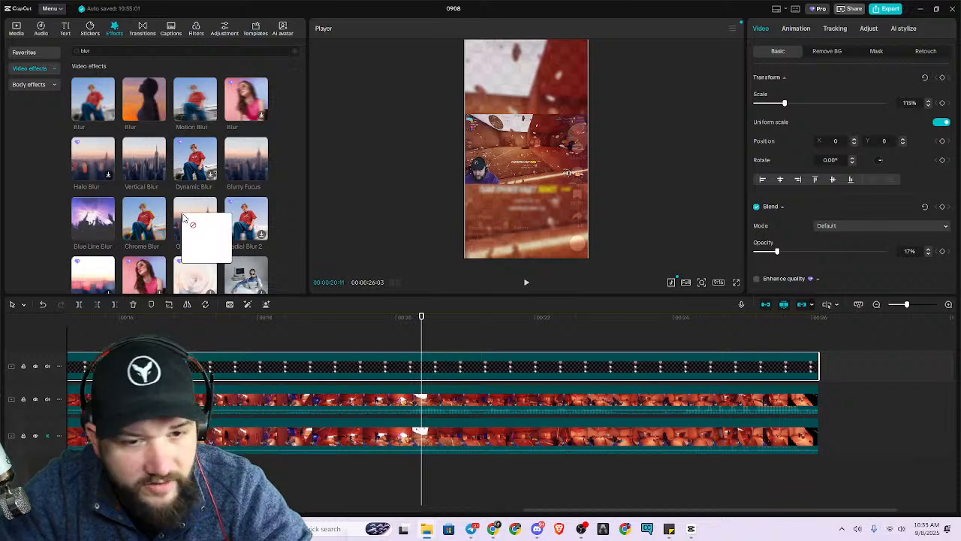
{"action": "left_click", "coordinate": [16, 29]}
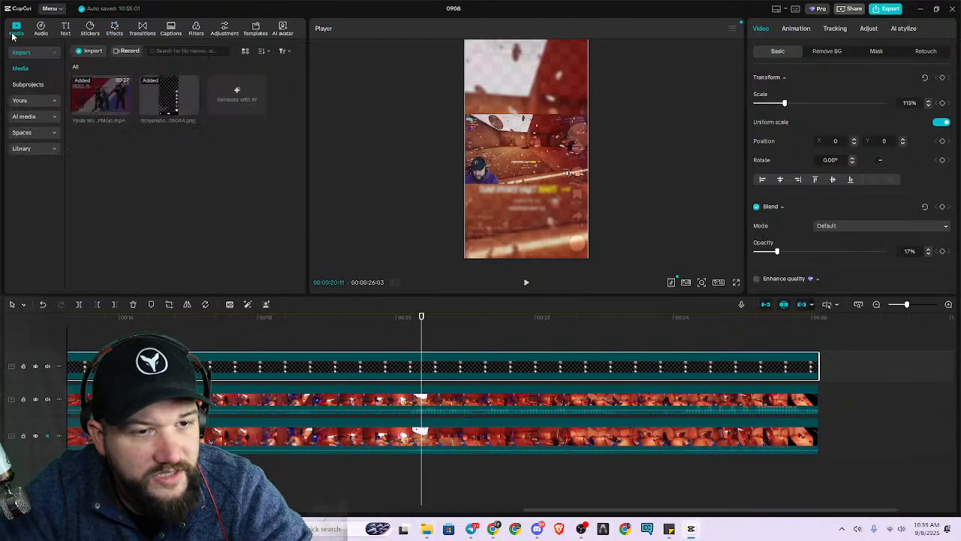
{"action": "left_click_drag", "start_coordinate": [290, 186], "coordinate": [252, 188]}
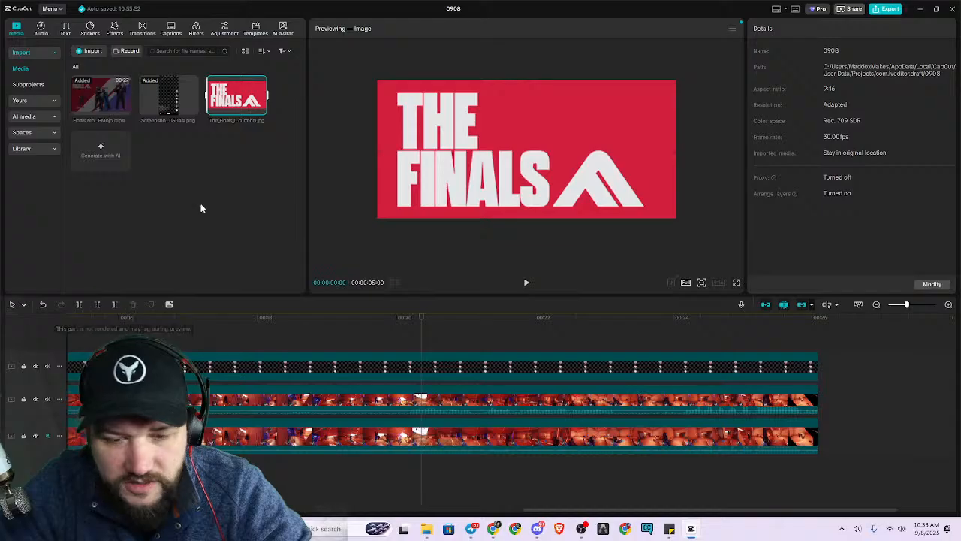
{"action": "left_click_drag", "start_coordinate": [234, 97], "coordinate": [71, 338]}
{"action": "left_click_drag", "start_coordinate": [652, 365], "coordinate": [222, 378]}
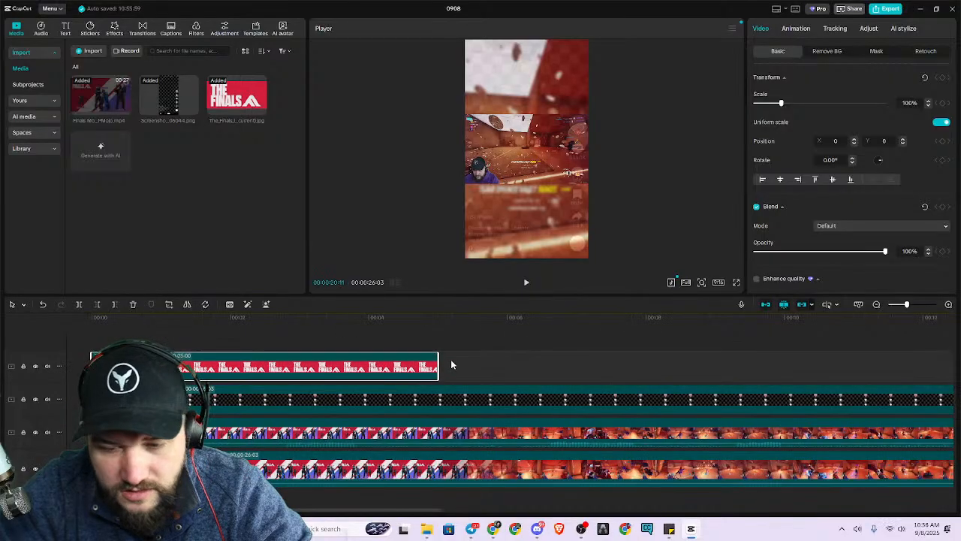
Extend the Finals logo clip to 00:00:26:03 so it ends together with the other tracks.
{"action": "scroll", "coordinate": [558, 412], "scroll_direction": "down", "scroll_amount": 1}
{"action": "scroll", "coordinate": [556, 416], "scroll_direction": "down", "scroll_amount": 5}
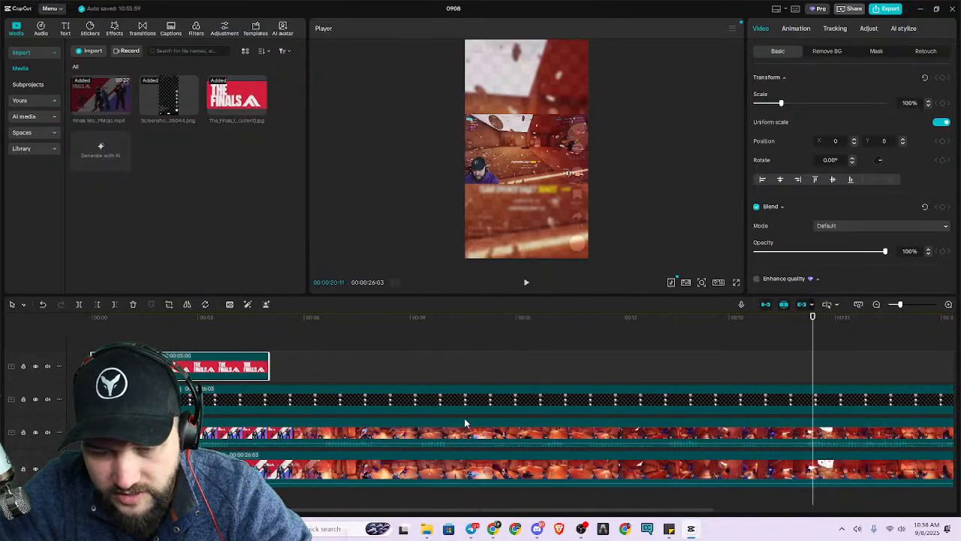
{"action": "left_click_drag", "start_coordinate": [186, 367], "coordinate": [584, 358]}
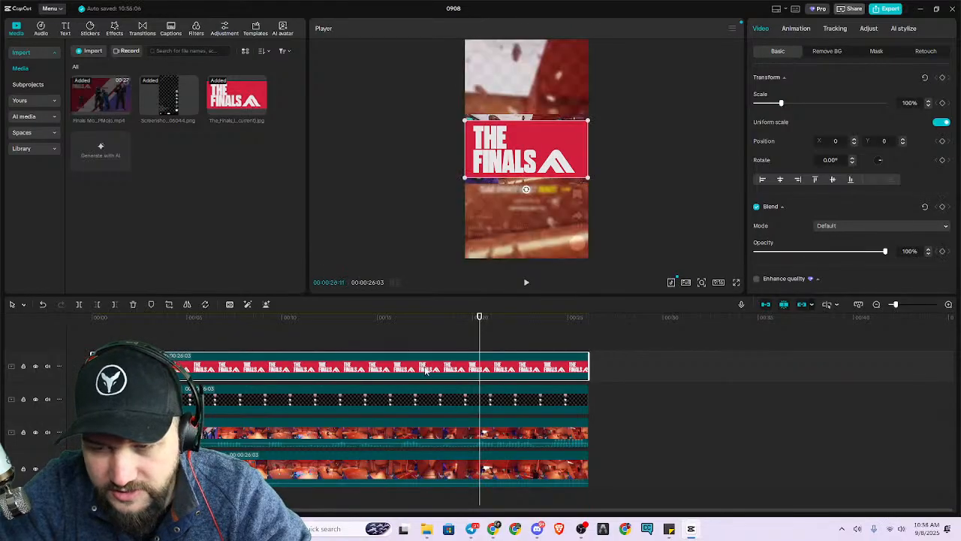
Keep the Finals logo on the uppermost track and move it above the gameplay in the frame, at about Y 1327.
{"action": "left_click_drag", "start_coordinate": [333, 367], "coordinate": [335, 457]}
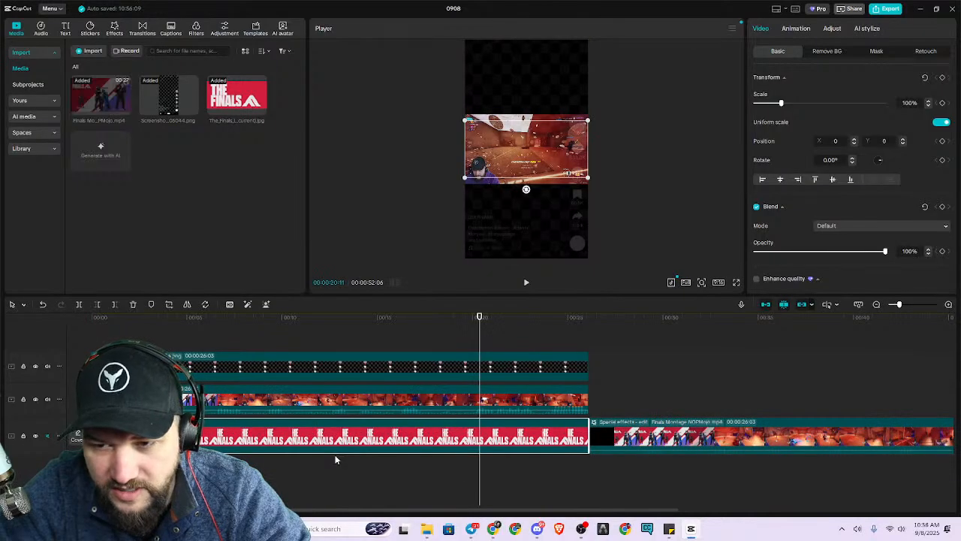
{"action": "key", "text": "ctrl+z"}
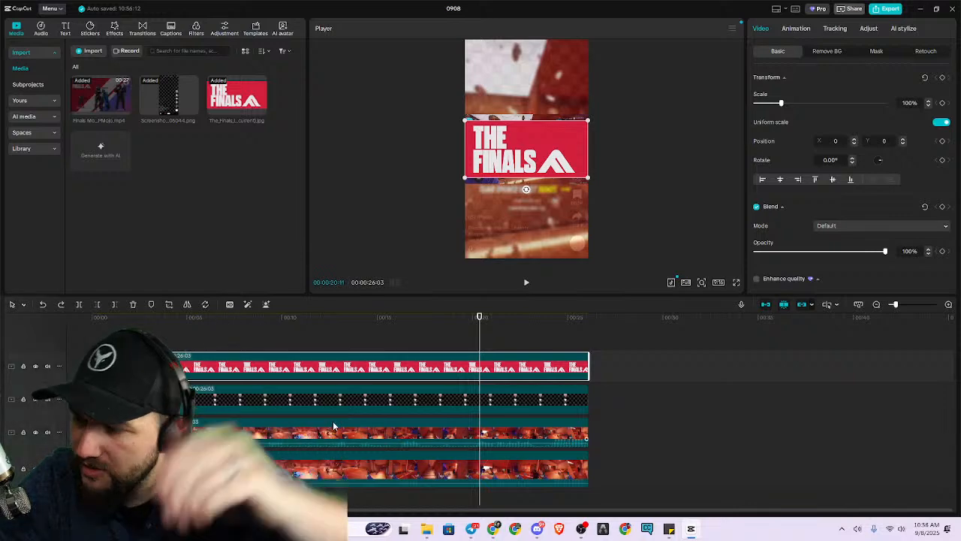
{"action": "left_click_drag", "start_coordinate": [526, 160], "coordinate": [527, 90]}
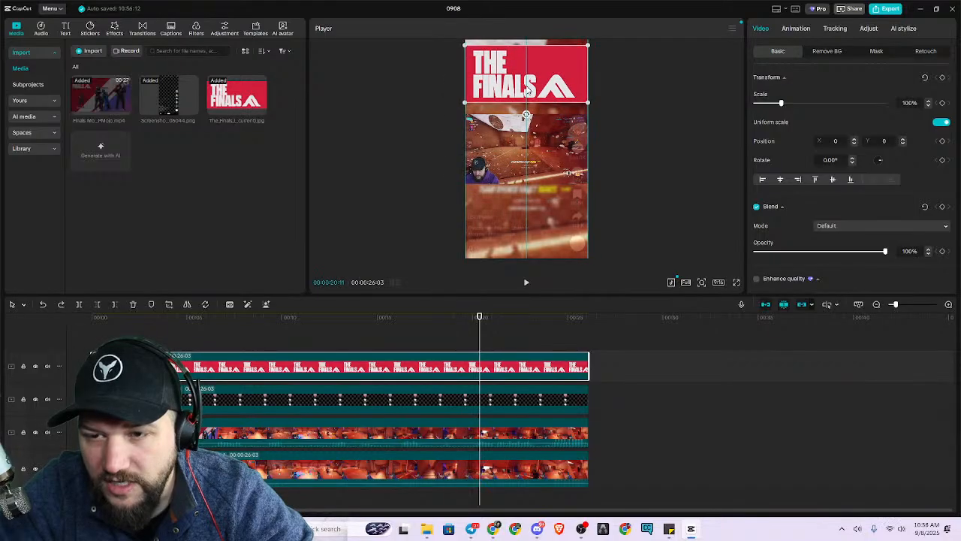
Play the montage through to its end in a full-screen preview to check the logo placement.
{"action": "left_click", "coordinate": [643, 168]}
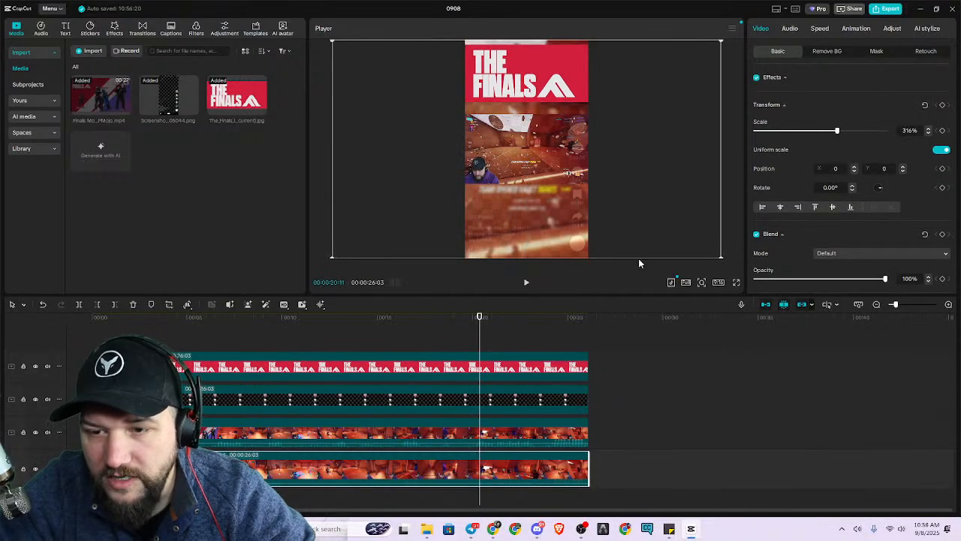
{"action": "left_click", "coordinate": [526, 283]}
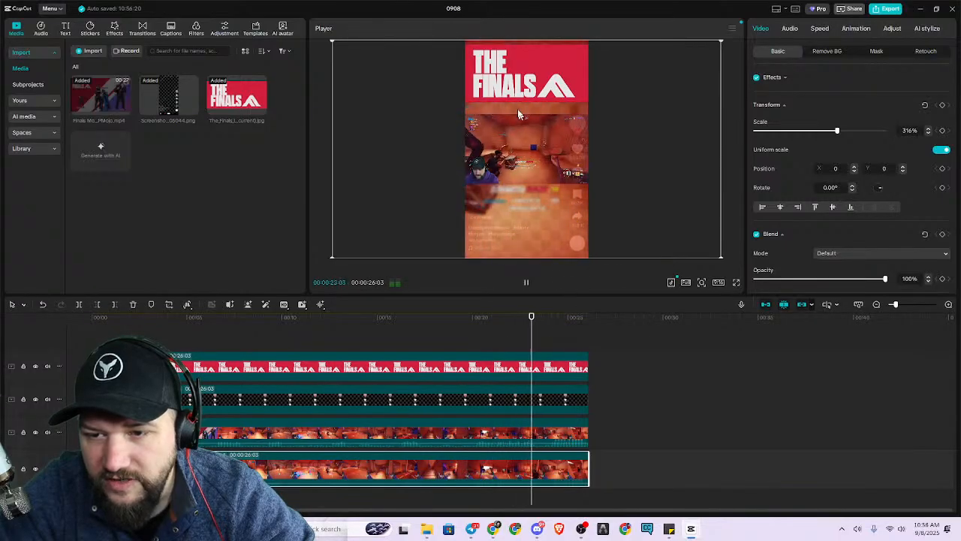
{"action": "left_click", "coordinate": [736, 282]}
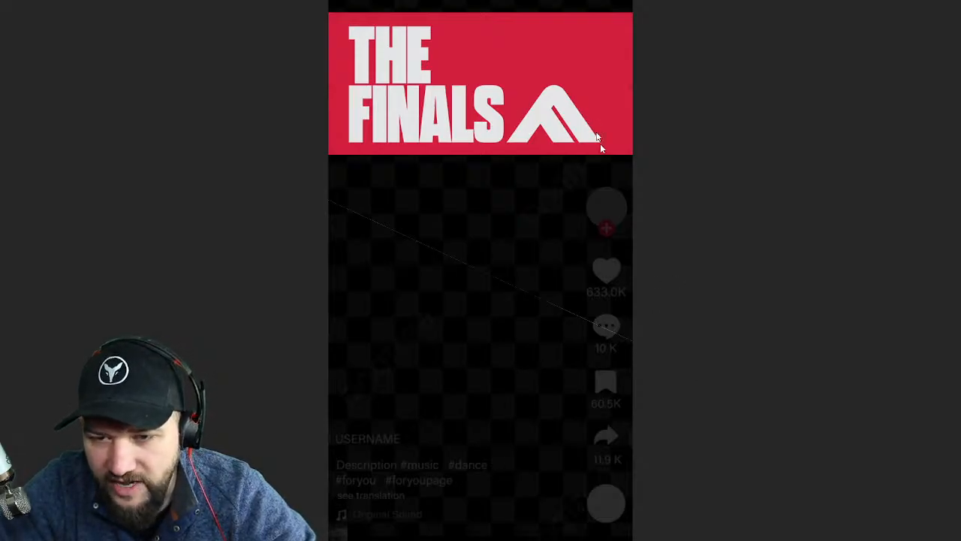
{"action": "key", "text": "alt+Tab"}
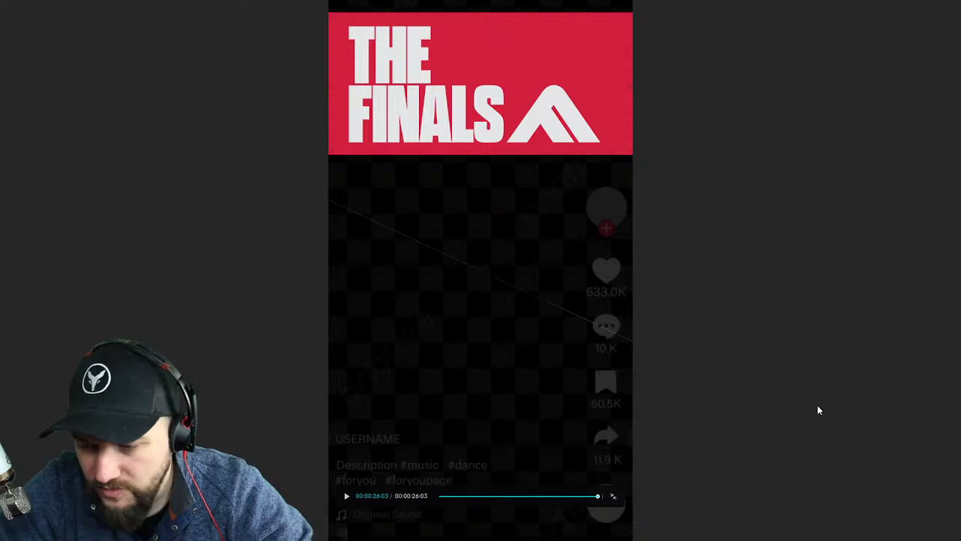
{"action": "key", "text": "Escape"}
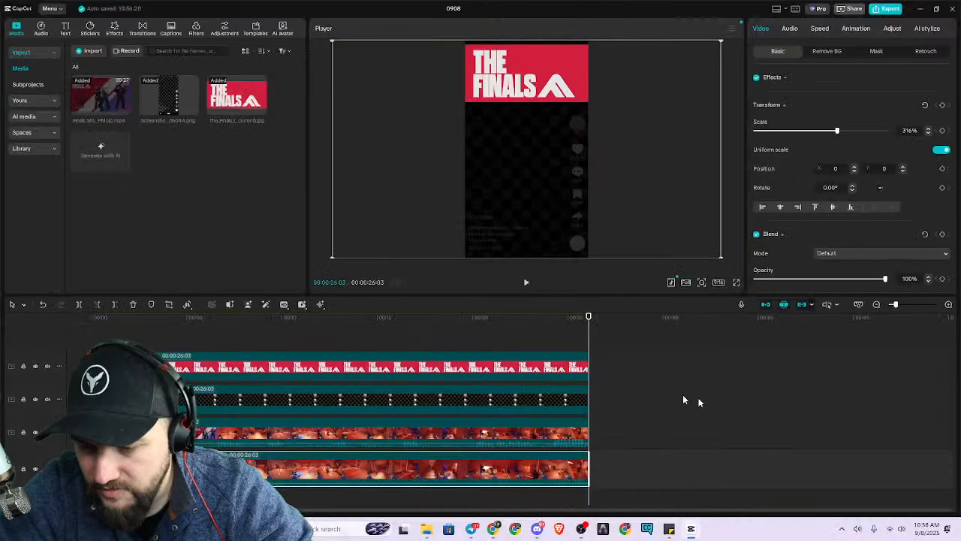
Apply the Fade Out exit animation to the Finals logo clip.
{"action": "left_click", "coordinate": [577, 369]}
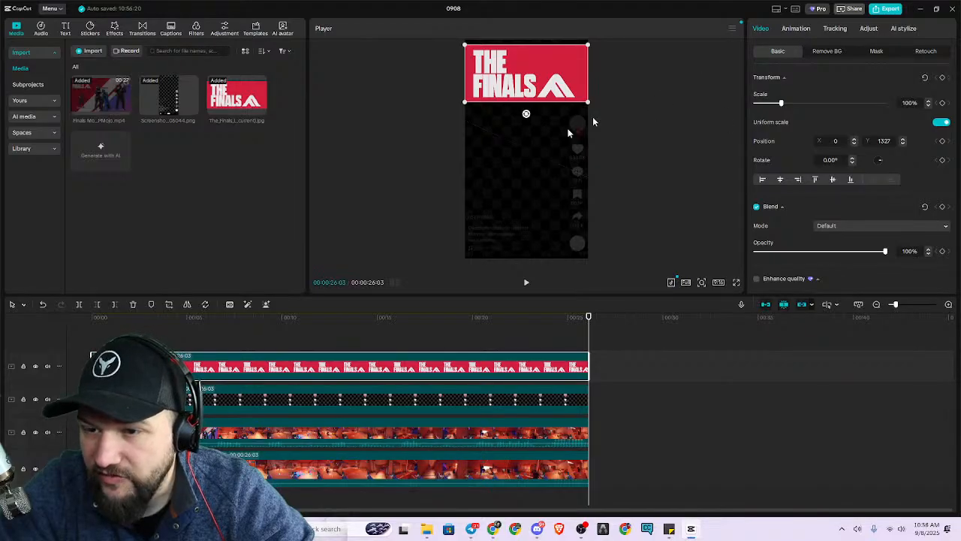
{"action": "left_click", "coordinate": [797, 30]}
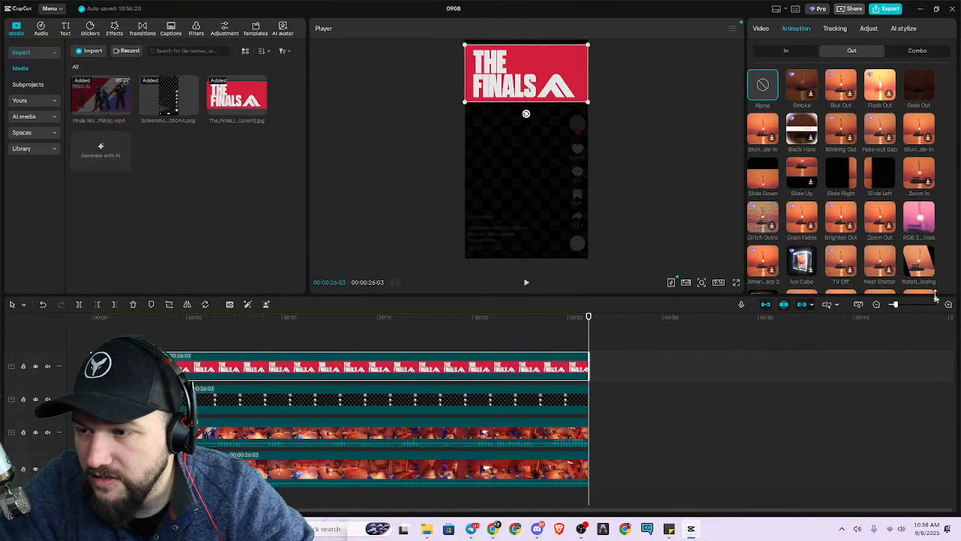
{"action": "left_click", "coordinate": [758, 30]}
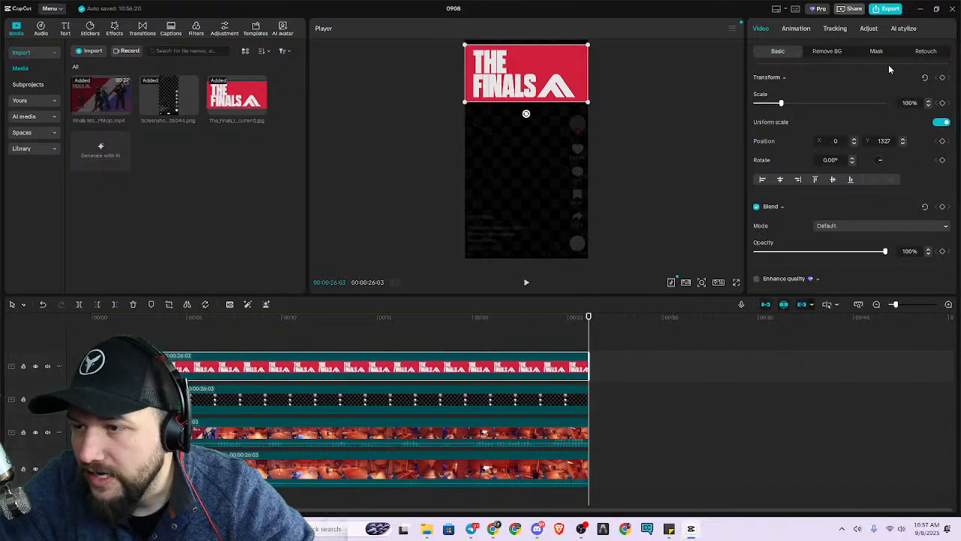
{"action": "left_click", "coordinate": [798, 30]}
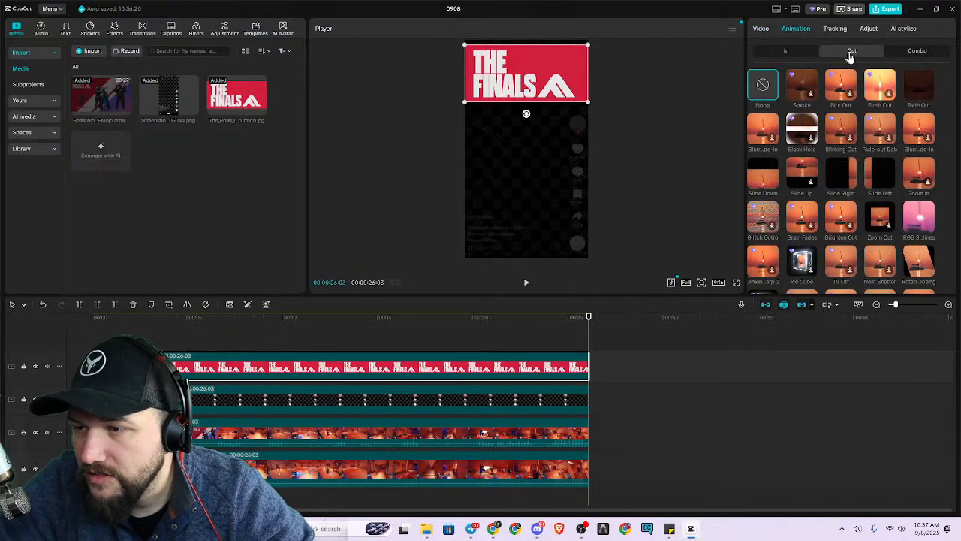
{"action": "left_click", "coordinate": [917, 83]}
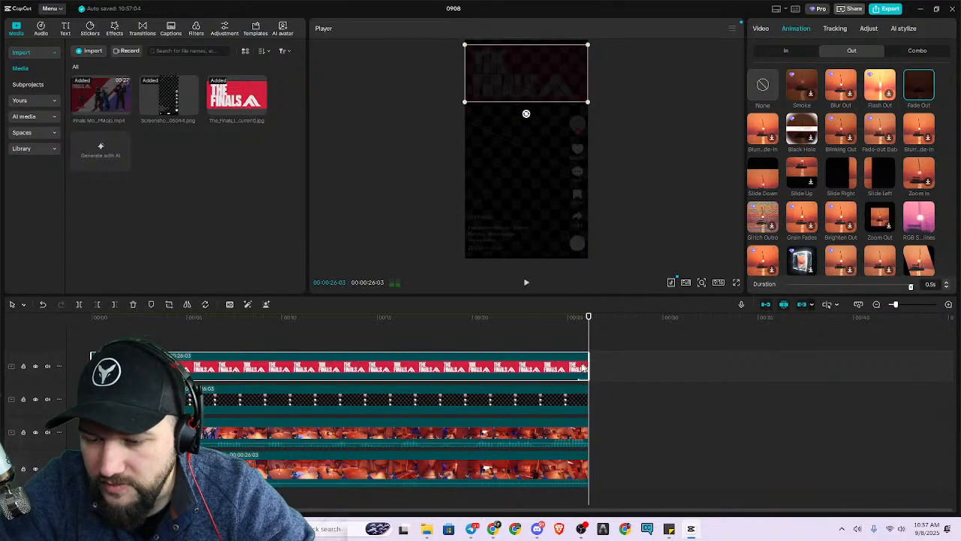
Play back the last seconds of the montage to examine how the logo fades with the clips' ending.
{"action": "left_click", "coordinate": [547, 323]}
{"action": "key", "text": "space"}
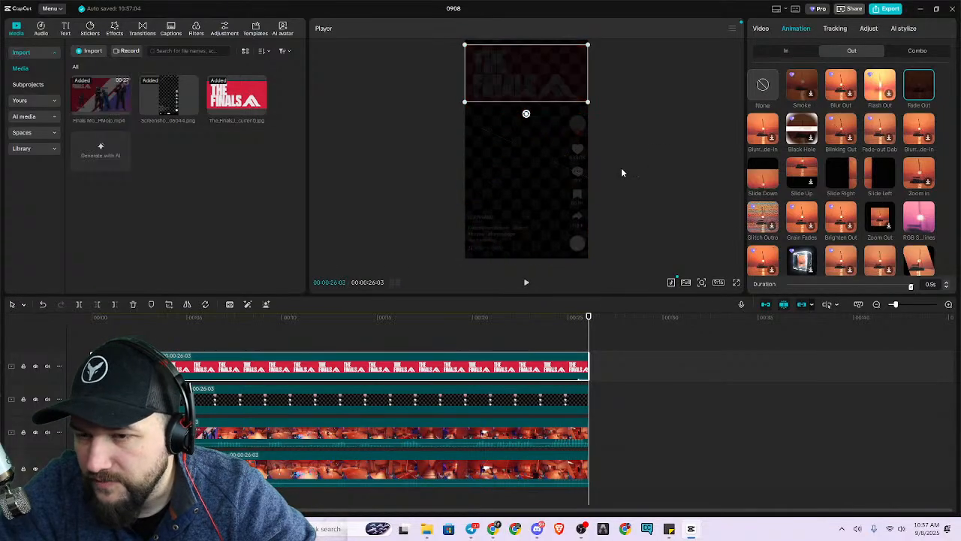
{"action": "left_click", "coordinate": [599, 134]}
{"action": "left_click", "coordinate": [550, 335]}
{"action": "key", "text": "space"}
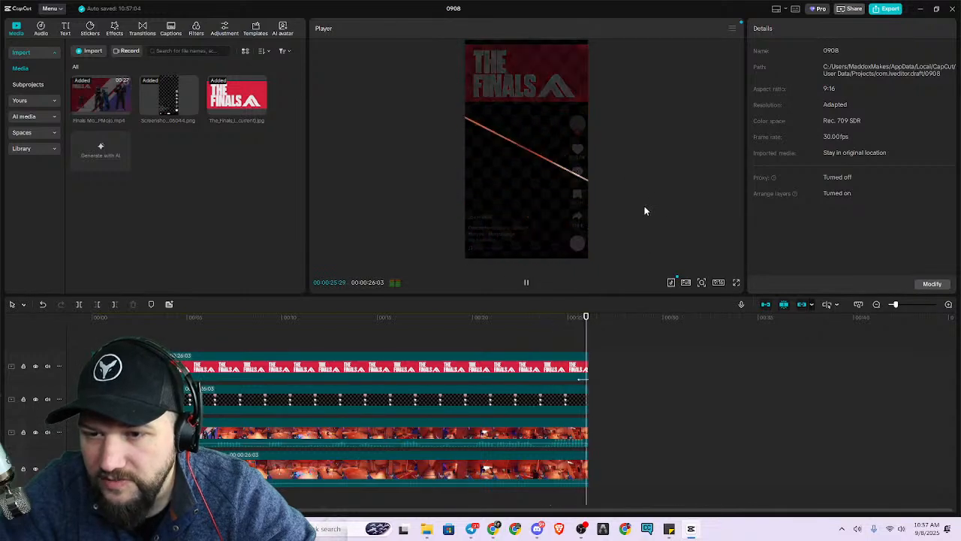
Set the Finals logo's Fade Out duration to 1.5 s and replay the ending.
{"action": "left_click", "coordinate": [546, 367]}
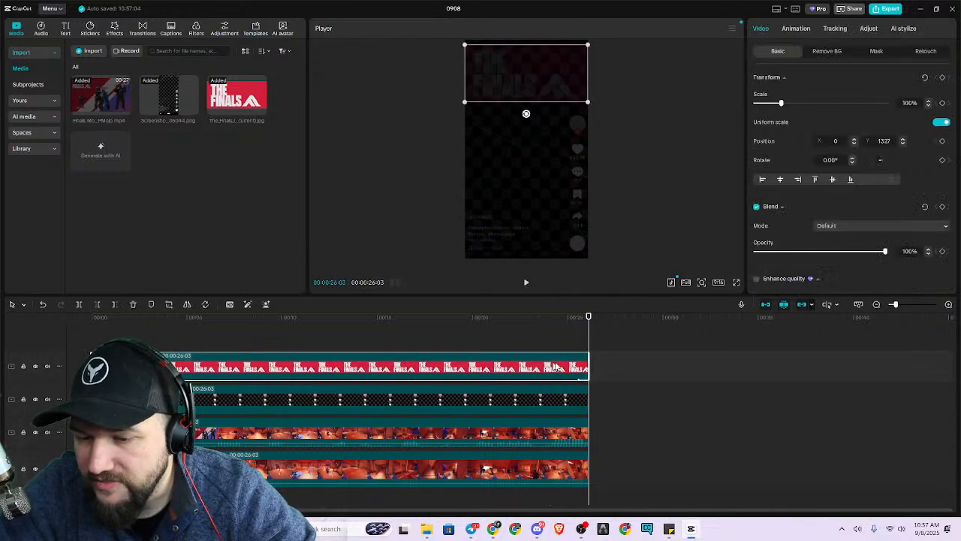
{"action": "left_click", "coordinate": [796, 29]}
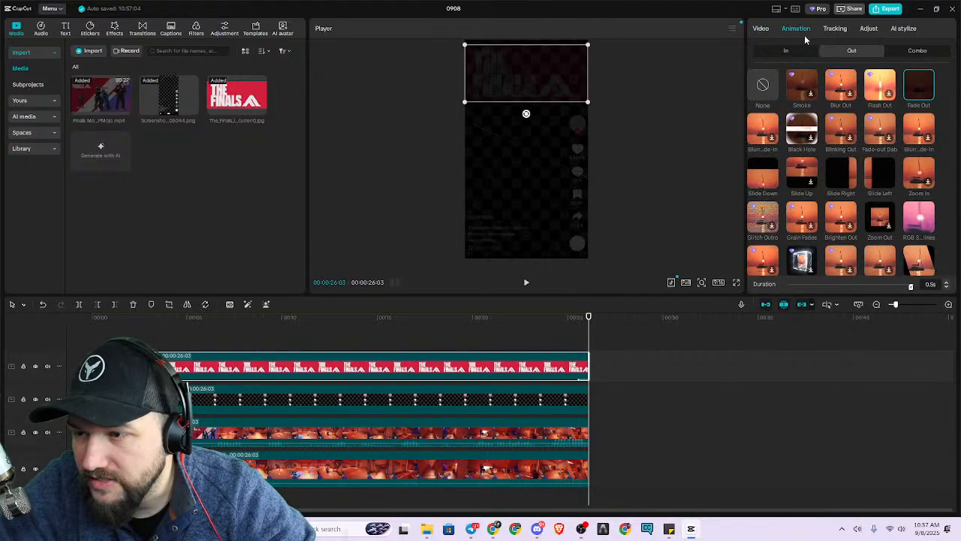
{"action": "left_click", "coordinate": [550, 330]}
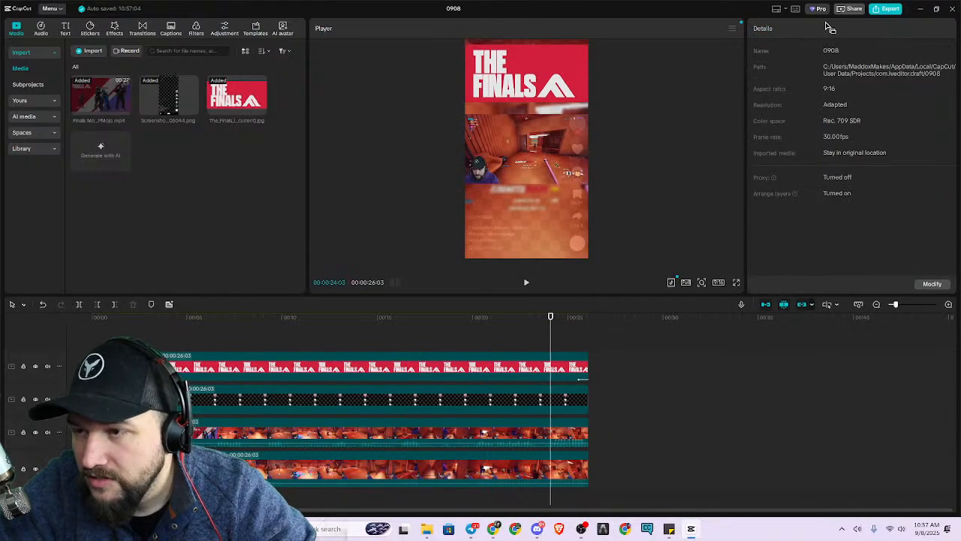
{"action": "left_click", "coordinate": [520, 106]}
{"action": "left_click", "coordinate": [535, 85]}
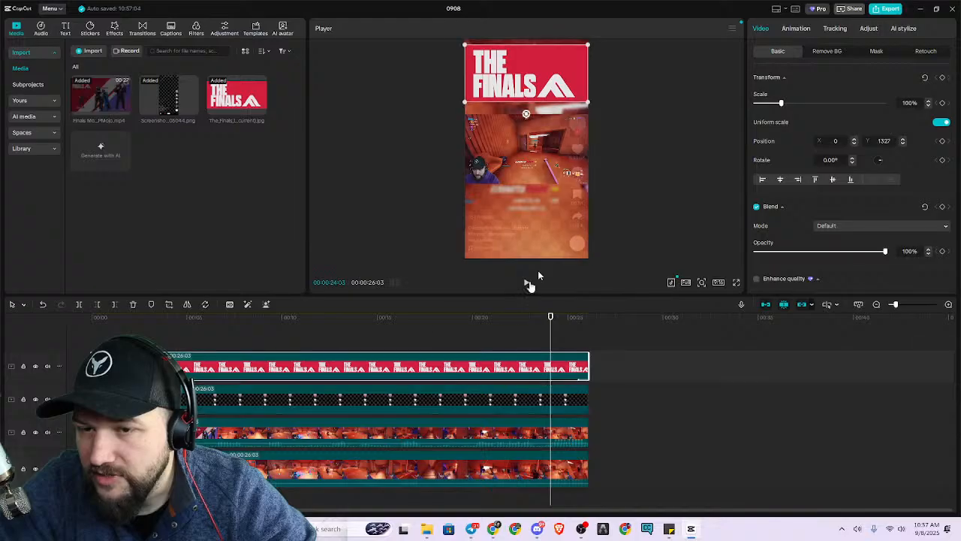
{"action": "left_click", "coordinate": [816, 28]}
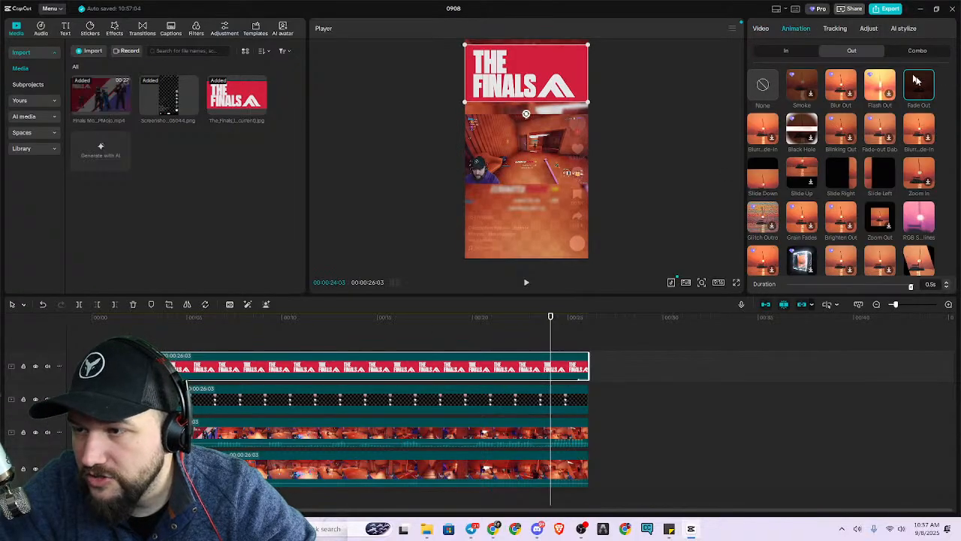
{"action": "left_click", "coordinate": [945, 285]}
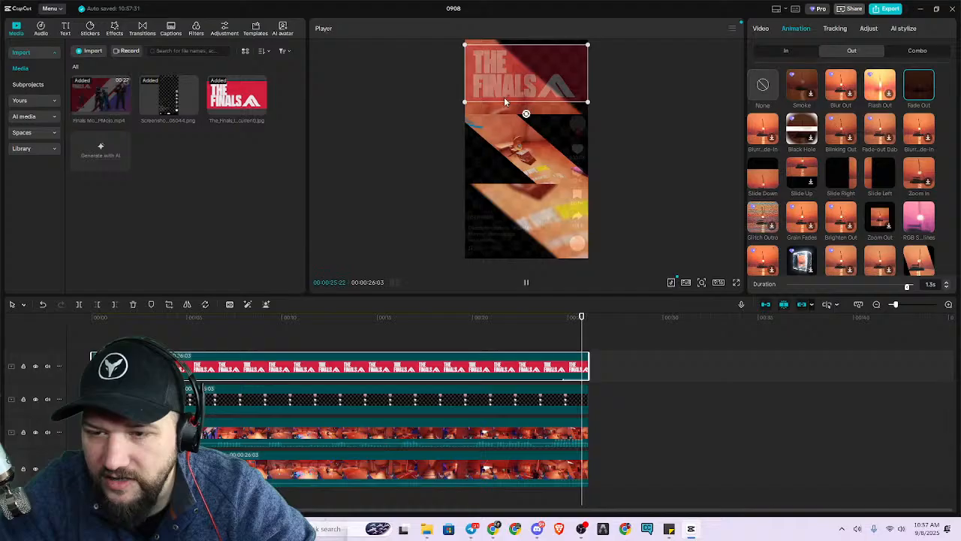
{"action": "left_click", "coordinate": [948, 285]}
{"action": "left_click", "coordinate": [947, 286]}
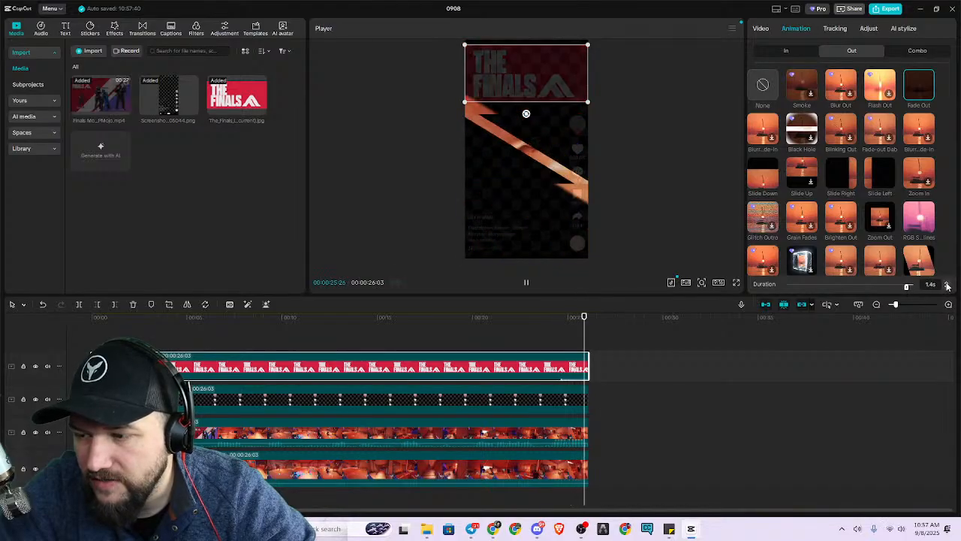
{"action": "left_click", "coordinate": [948, 285]}
{"action": "left_click", "coordinate": [947, 285]}
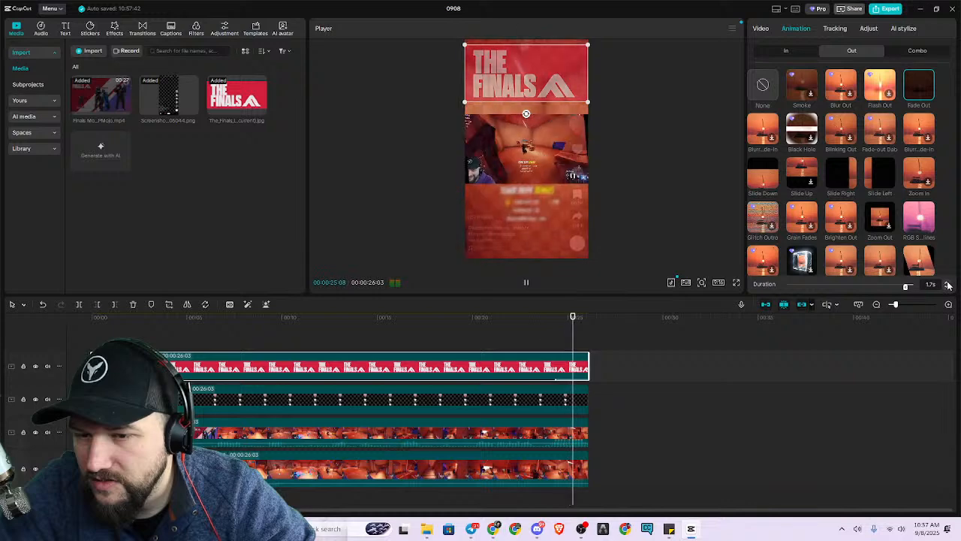
{"action": "left_click", "coordinate": [947, 288]}
{"action": "left_click", "coordinate": [947, 288]}
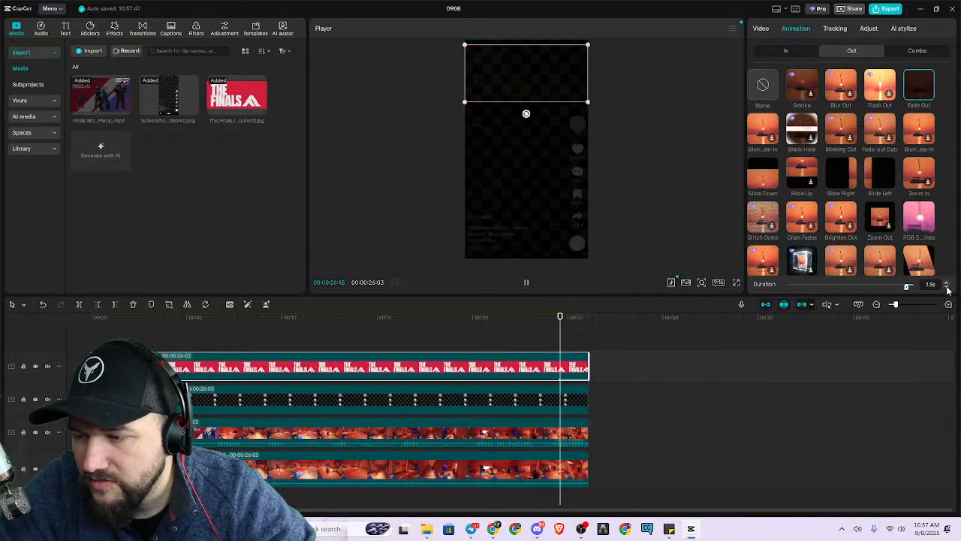
{"action": "left_click", "coordinate": [528, 334]}
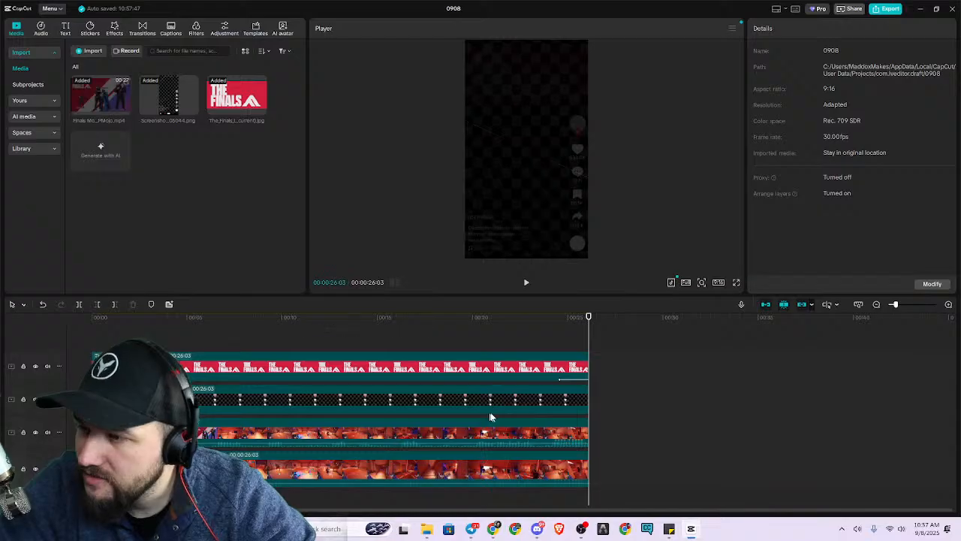
Increase the Finals logo's Fade Out duration to 1.7 s.
{"action": "left_click", "coordinate": [551, 368]}
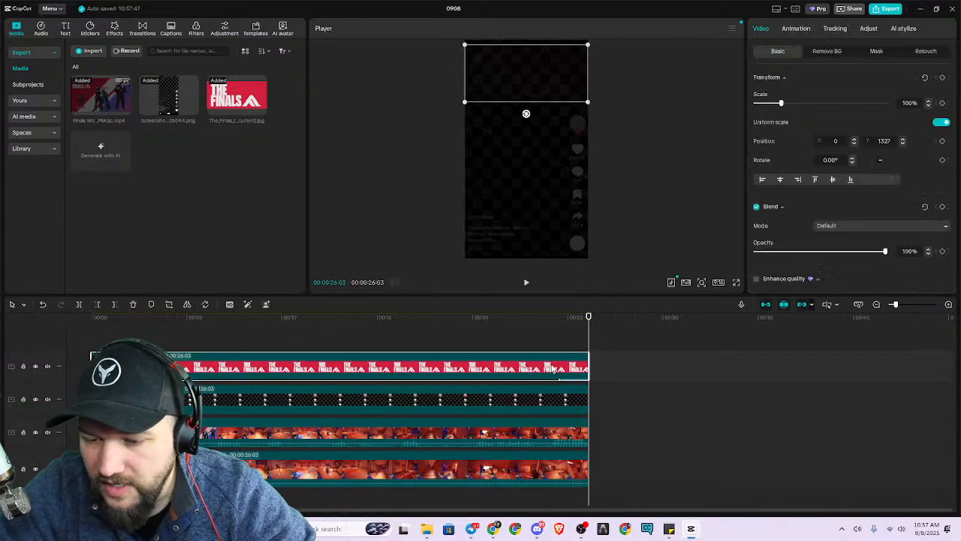
{"action": "left_click", "coordinate": [796, 30]}
{"action": "left_click", "coordinate": [948, 284]}
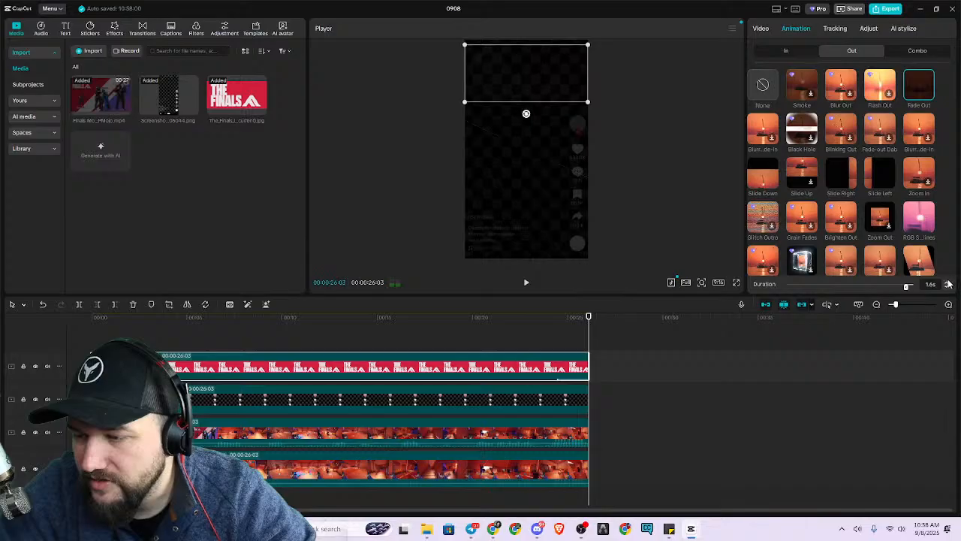
{"action": "left_click", "coordinate": [949, 284]}
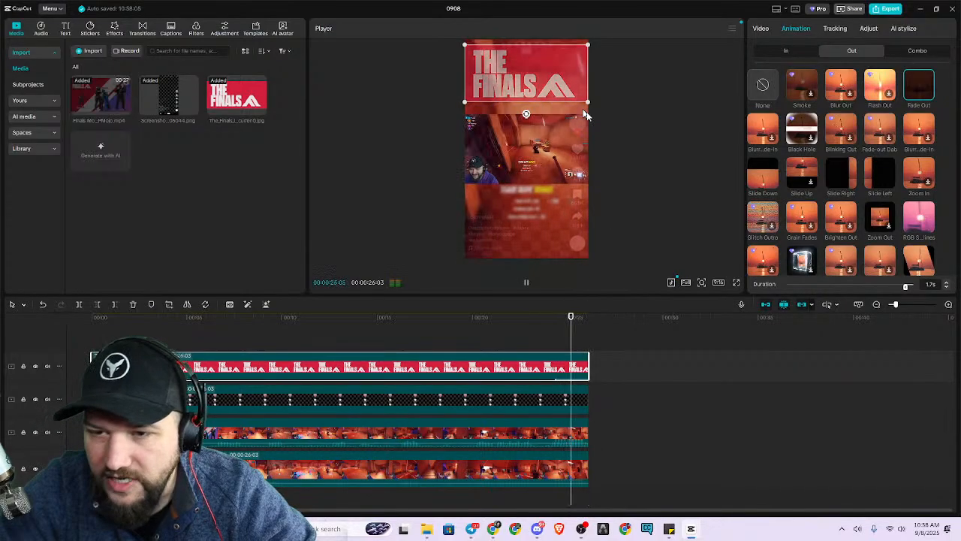
{"action": "left_click", "coordinate": [651, 237]}
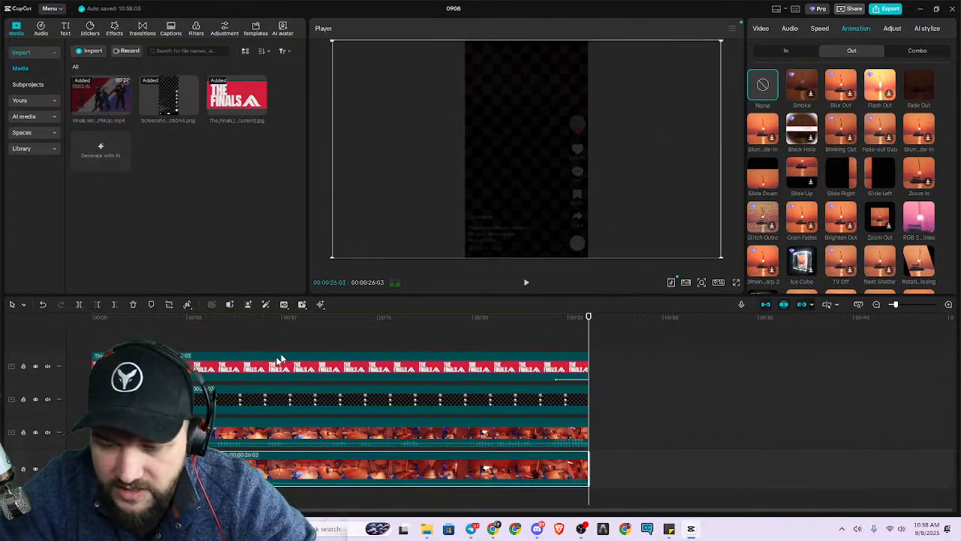
Apply the Fade In entrance animation to the Finals logo clip and set its duration to 3.1 s.
{"action": "left_click", "coordinate": [323, 366]}
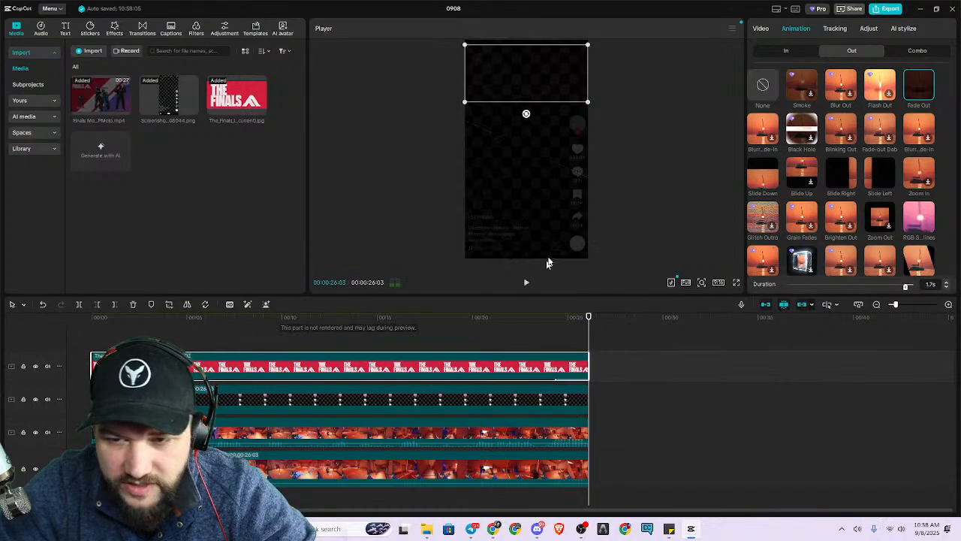
{"action": "left_click", "coordinate": [799, 53]}
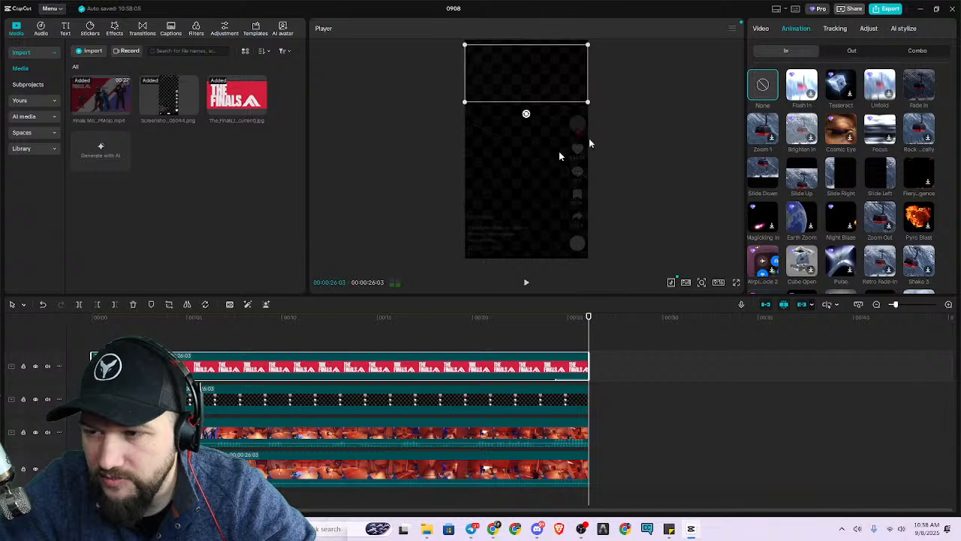
{"action": "left_click", "coordinate": [917, 90]}
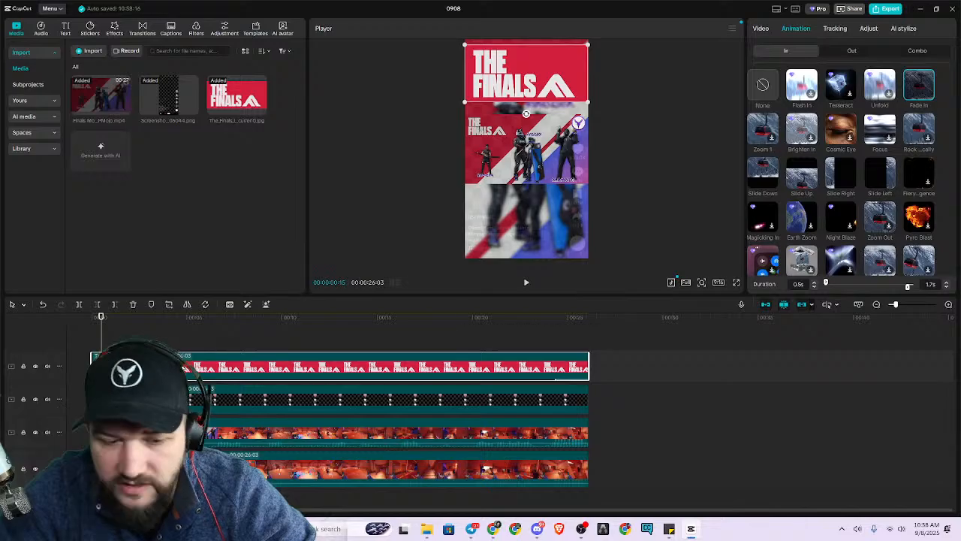
{"action": "left_click_drag", "start_coordinate": [827, 281], "coordinate": [837, 285]}
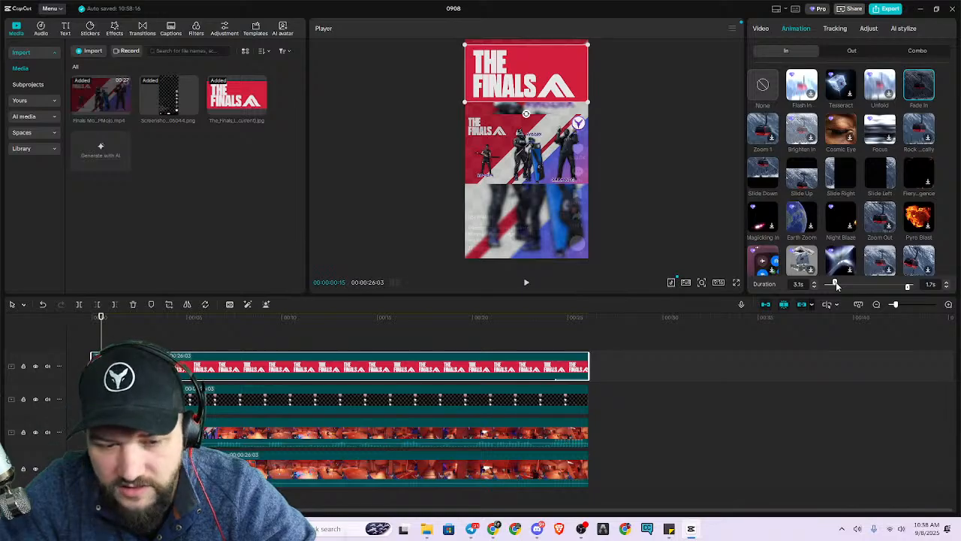
Trim the start of the Finals logo clip so it begins about 5 seconds into the montage.
{"action": "left_click", "coordinate": [218, 317]}
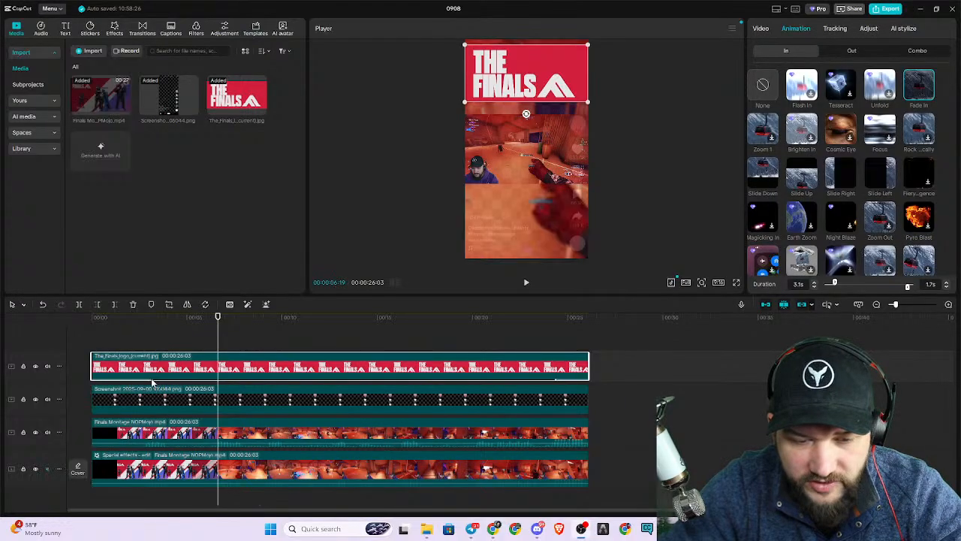
{"action": "scroll", "coordinate": [158, 388], "scroll_direction": "up", "scroll_amount": 3}
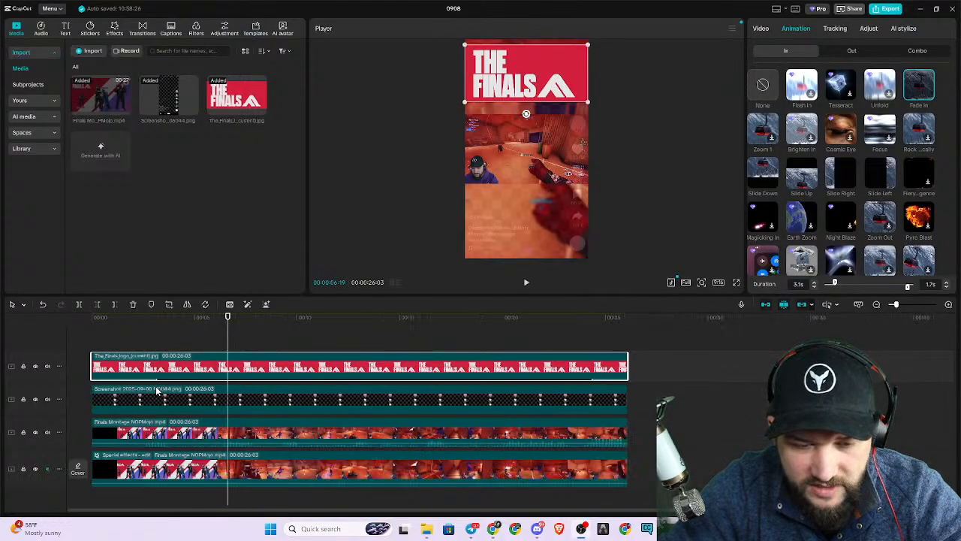
{"action": "scroll", "coordinate": [160, 383], "scroll_direction": "down", "scroll_amount": 2}
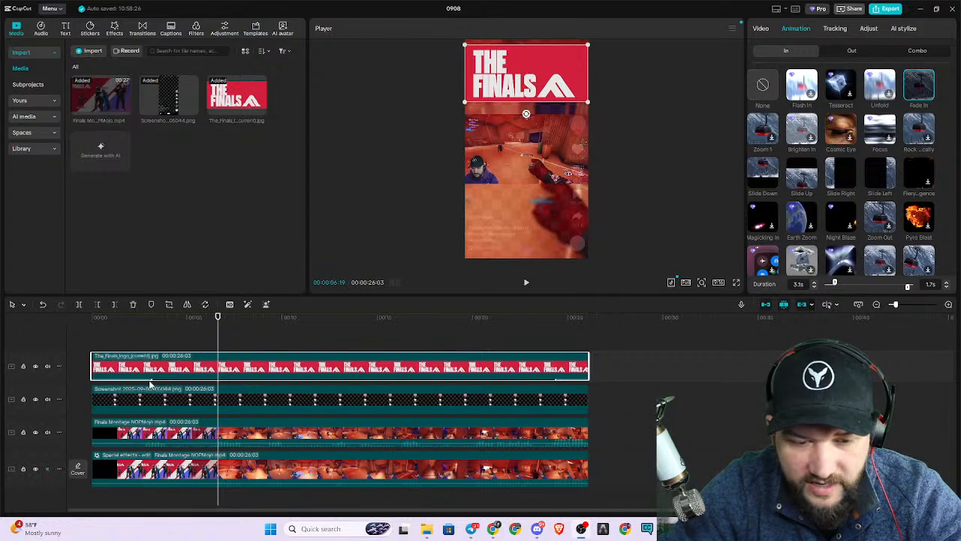
{"action": "left_click", "coordinate": [152, 314]}
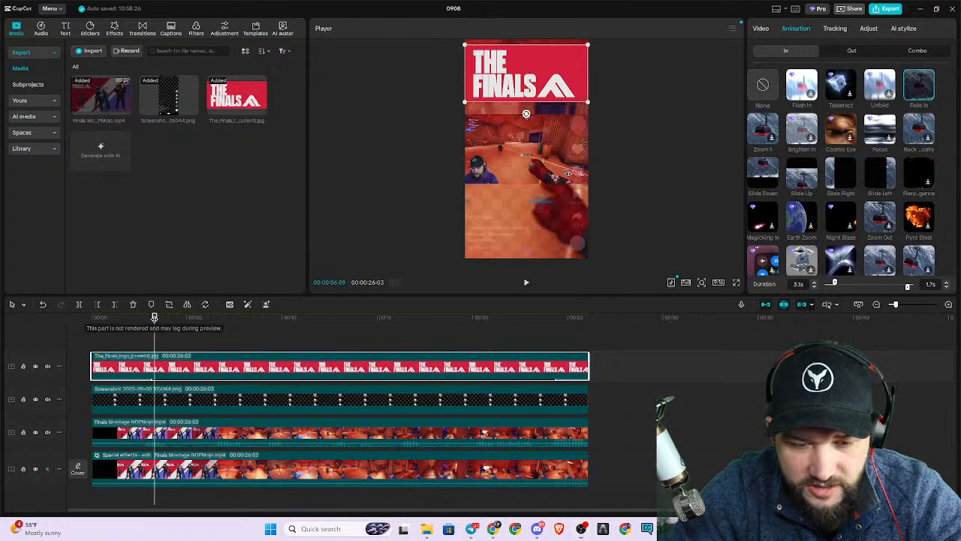
{"action": "left_click_drag", "start_coordinate": [150, 317], "coordinate": [84, 322]}
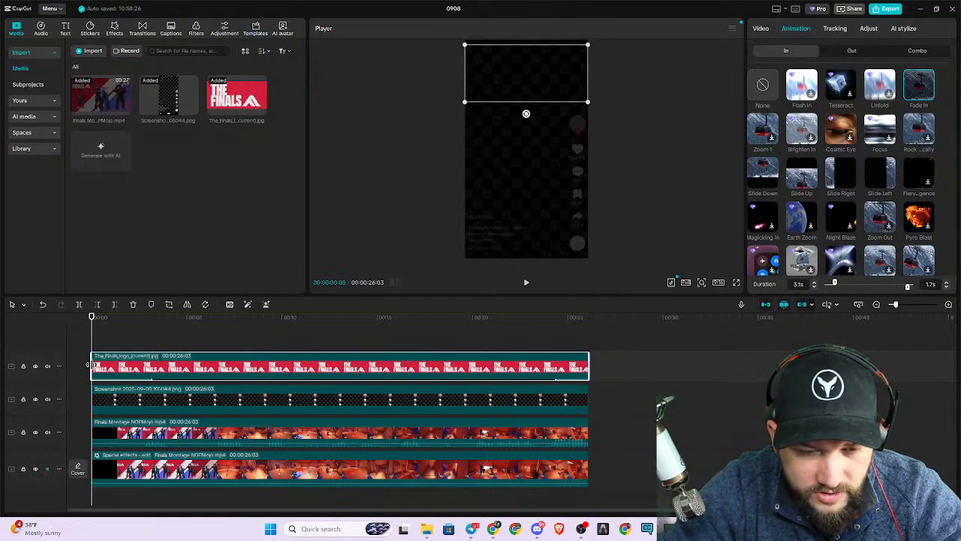
{"action": "left_click_drag", "start_coordinate": [89, 366], "coordinate": [182, 357]}
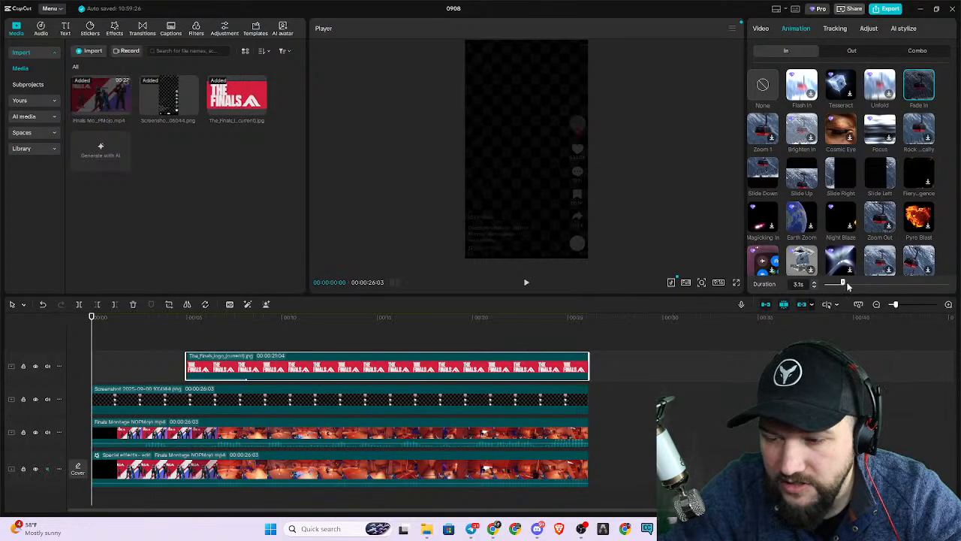
Shorten the Finals logo's Fade In duration to 1.7 s.
{"action": "left_click_drag", "start_coordinate": [844, 284], "coordinate": [832, 285]}
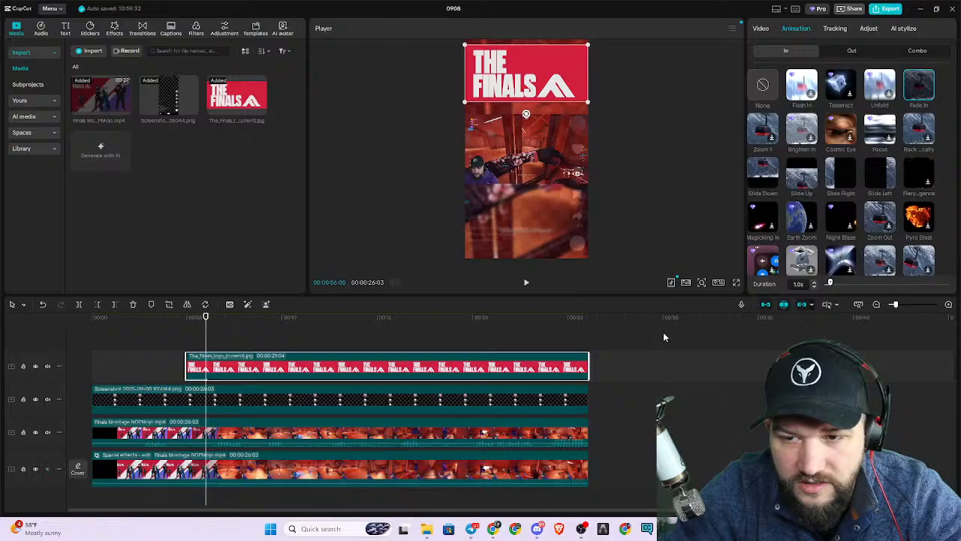
{"action": "left_click_drag", "start_coordinate": [834, 283], "coordinate": [835, 284]}
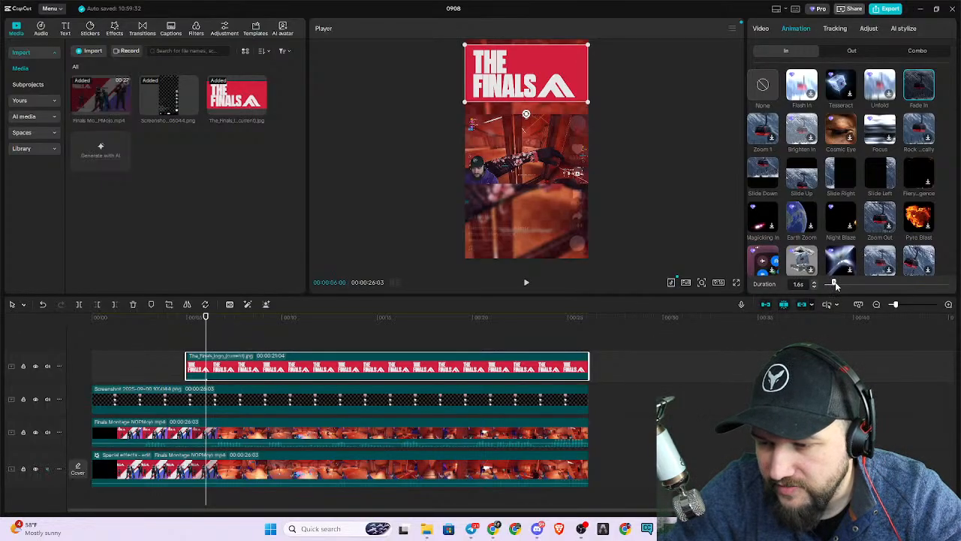
{"action": "left_click_drag", "start_coordinate": [836, 285], "coordinate": [835, 284]}
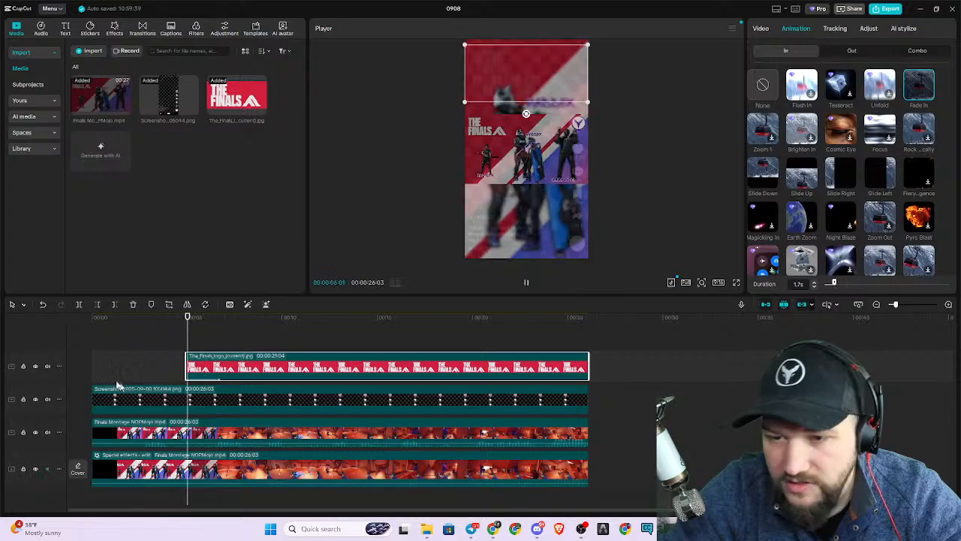
Play back the montage's opening seconds to examine how the Finals logo fades in over the switch to gameplay.
{"action": "left_click", "coordinate": [158, 319]}
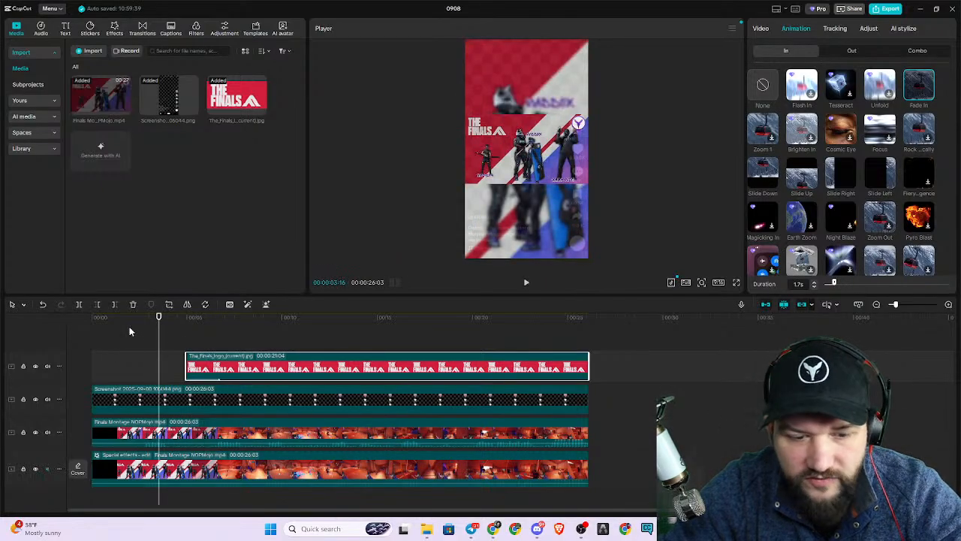
{"action": "left_click", "coordinate": [100, 321]}
{"action": "key", "text": "space"}
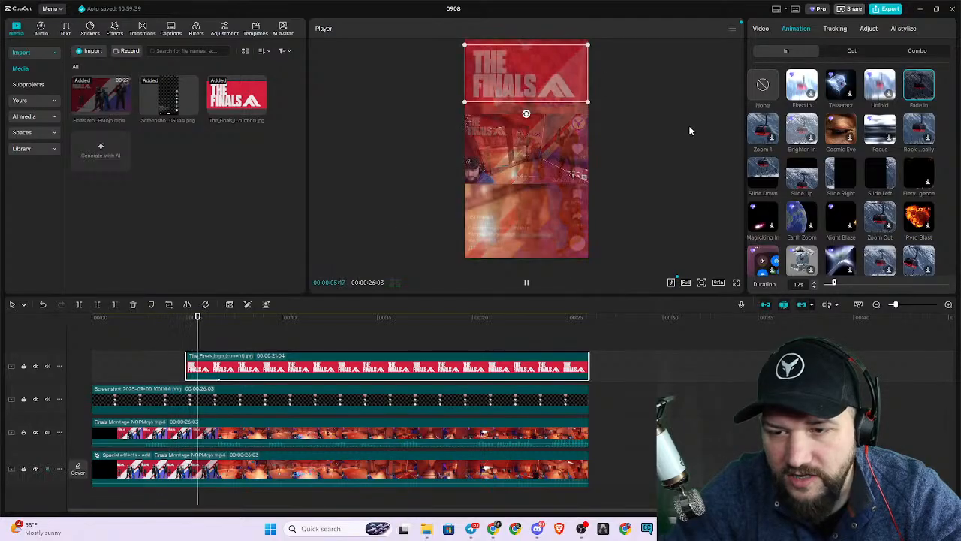
{"action": "left_click", "coordinate": [656, 155]}
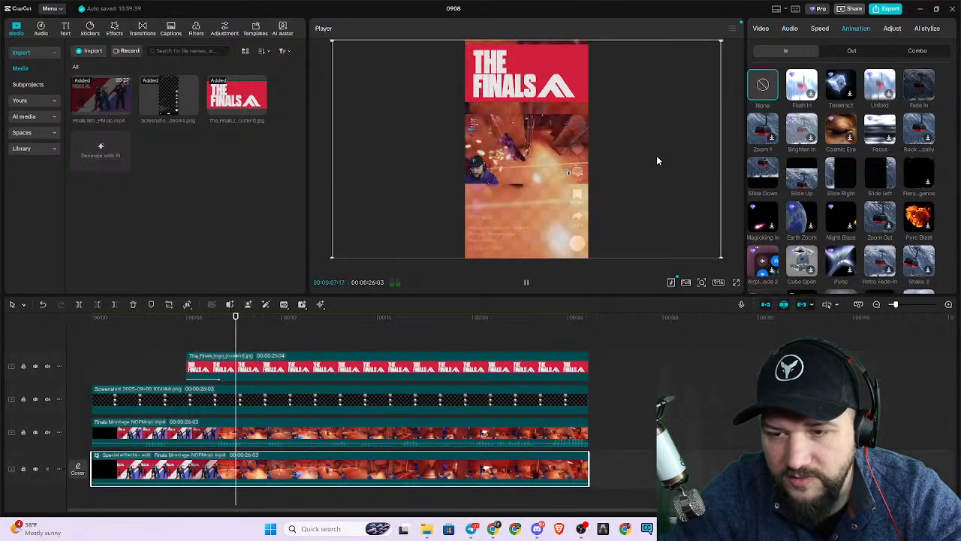
{"action": "left_click", "coordinate": [141, 317]}
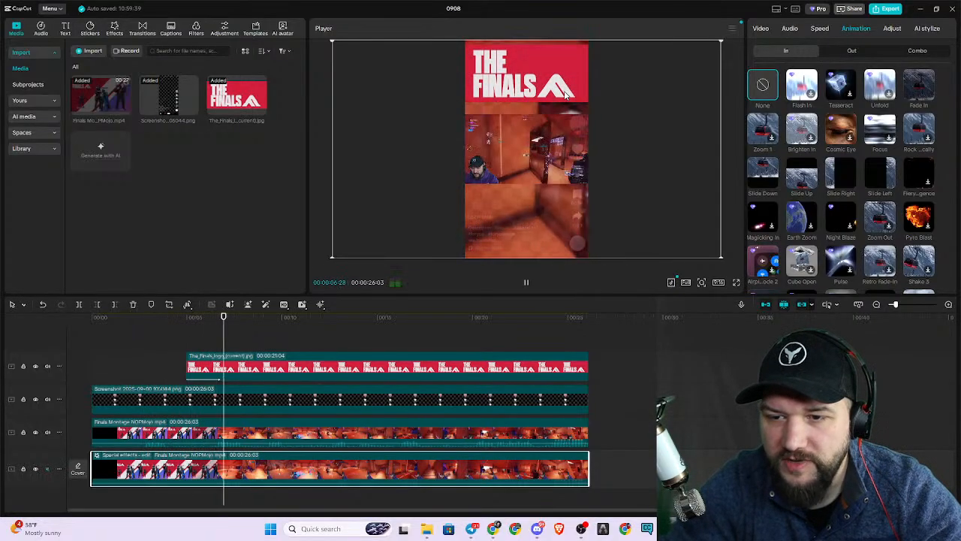
{"action": "key", "text": "space"}
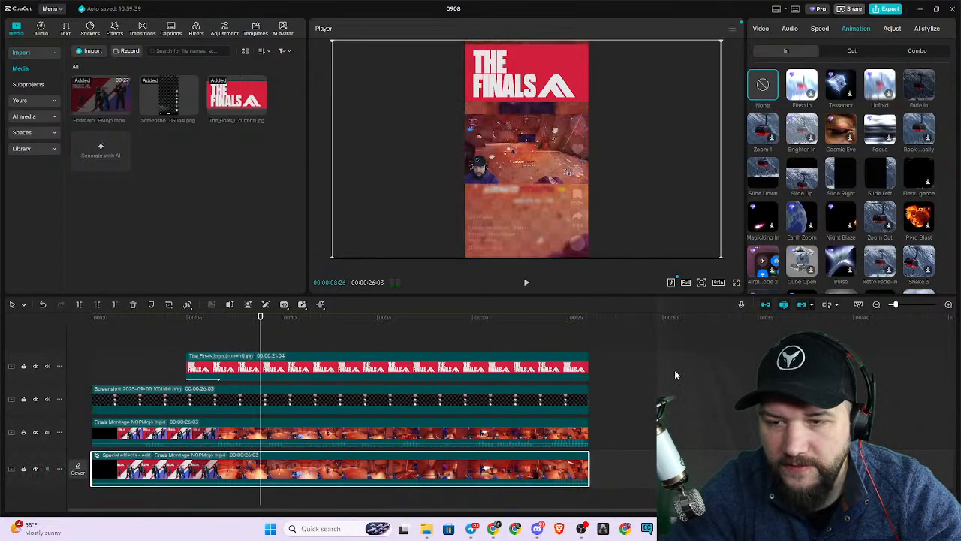
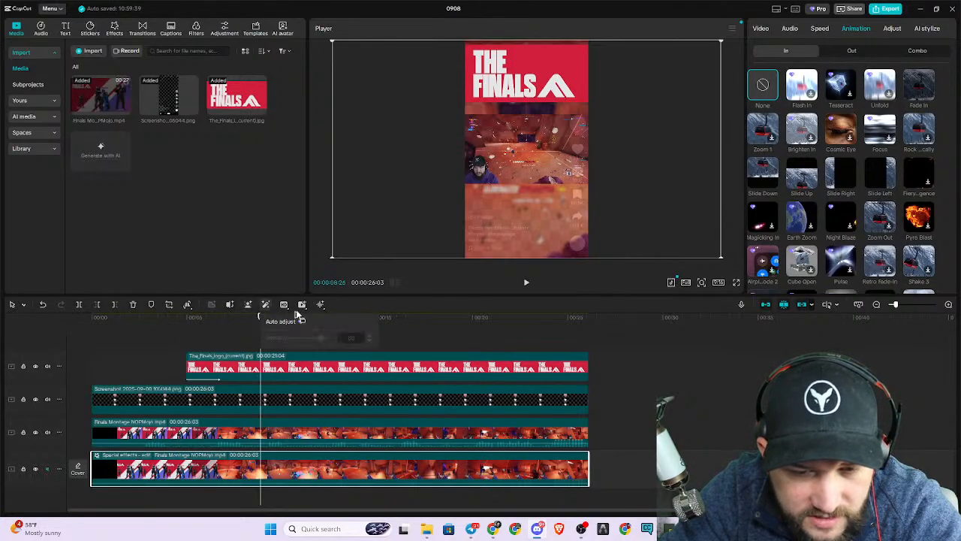
Try a rectangle and a circle mask on the blurred background clip, and undo both.
{"action": "mouse_move", "coordinate": [321, 307]}
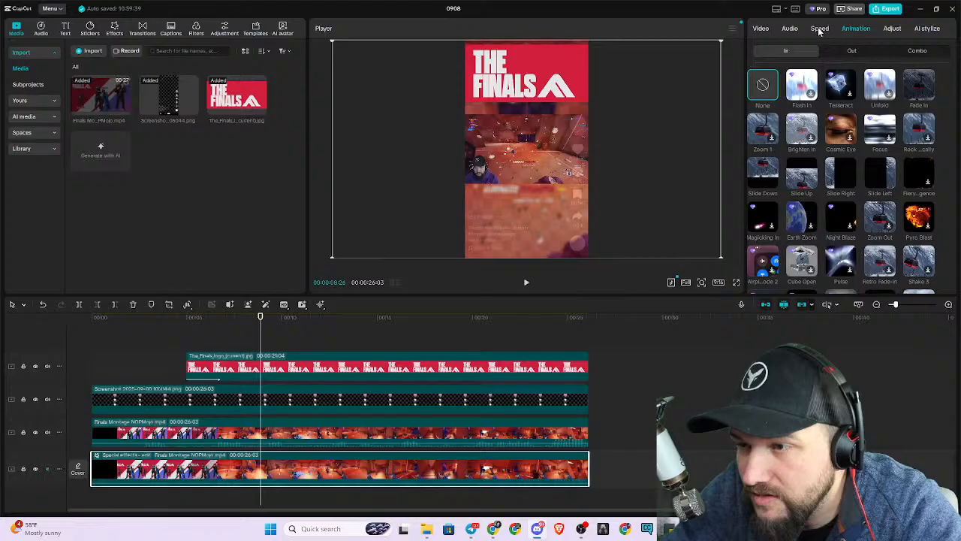
{"action": "left_click", "coordinate": [757, 28]}
{"action": "left_click", "coordinate": [875, 52]}
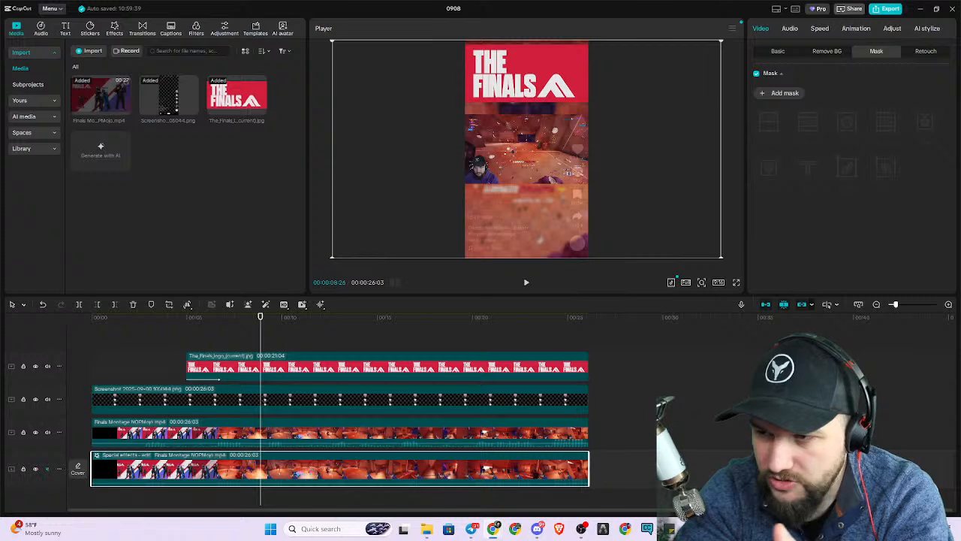
{"action": "left_click", "coordinate": [786, 93]}
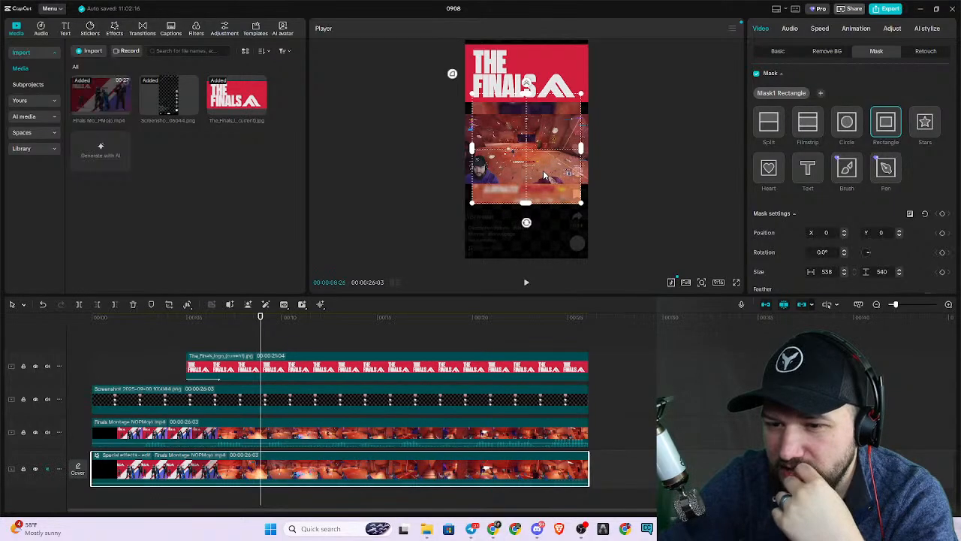
{"action": "left_click", "coordinate": [856, 127]}
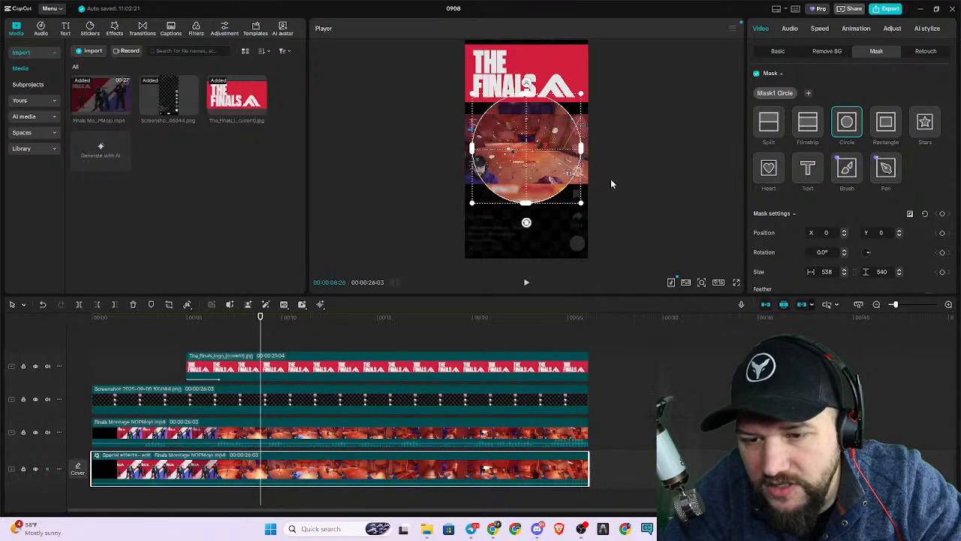
{"action": "key", "text": "ctrl+z"}
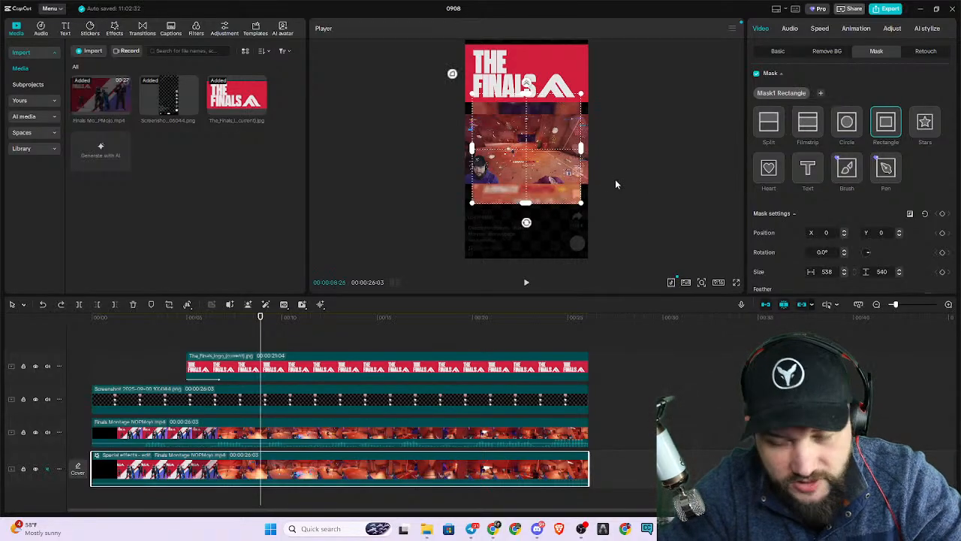
{"action": "key", "text": "ctrl+z"}
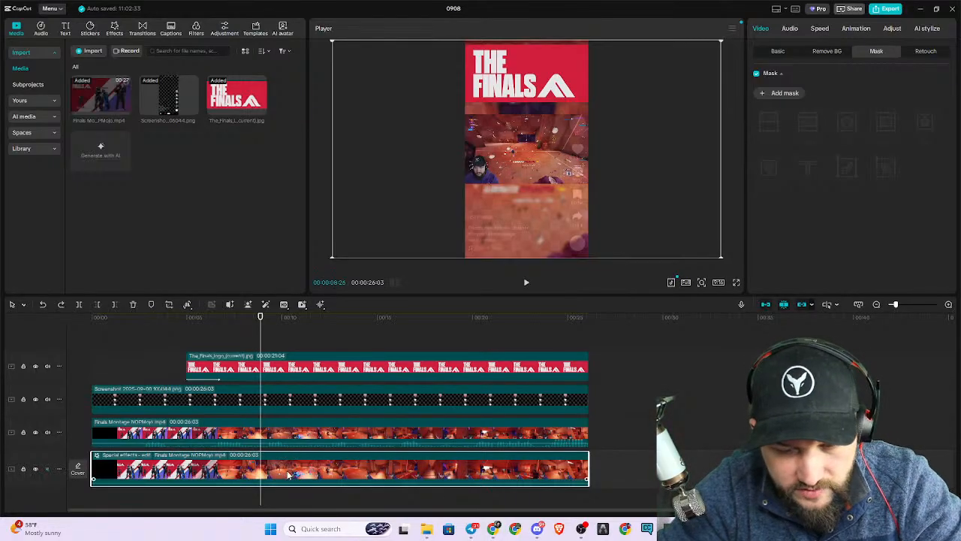
Paste a copy of the Finals montage background clip and place it on its own track above the TikTok overlay.
{"action": "left_click", "coordinate": [432, 382]}
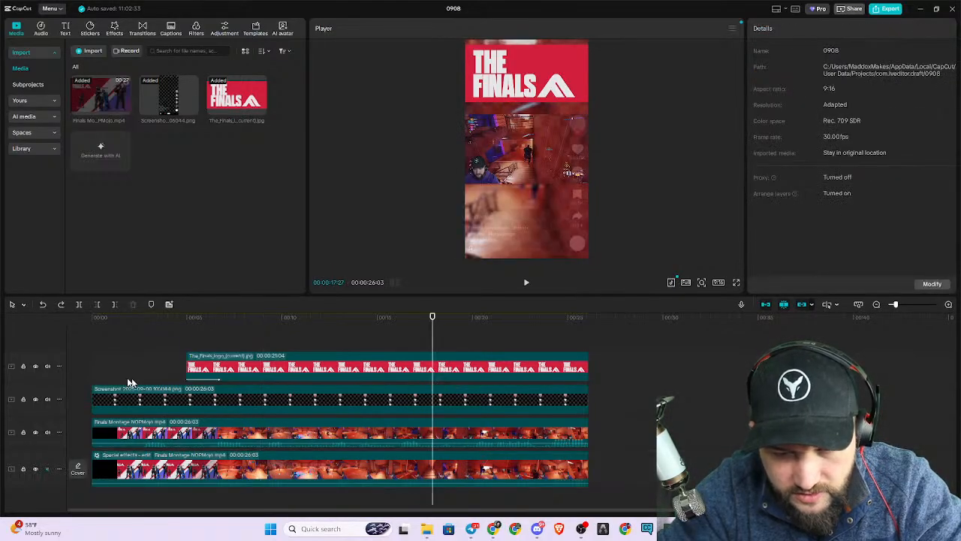
{"action": "left_click", "coordinate": [125, 380]}
{"action": "key", "text": "ctrl+v"}
{"action": "left_click_drag", "start_coordinate": [294, 448], "coordinate": [268, 371]}
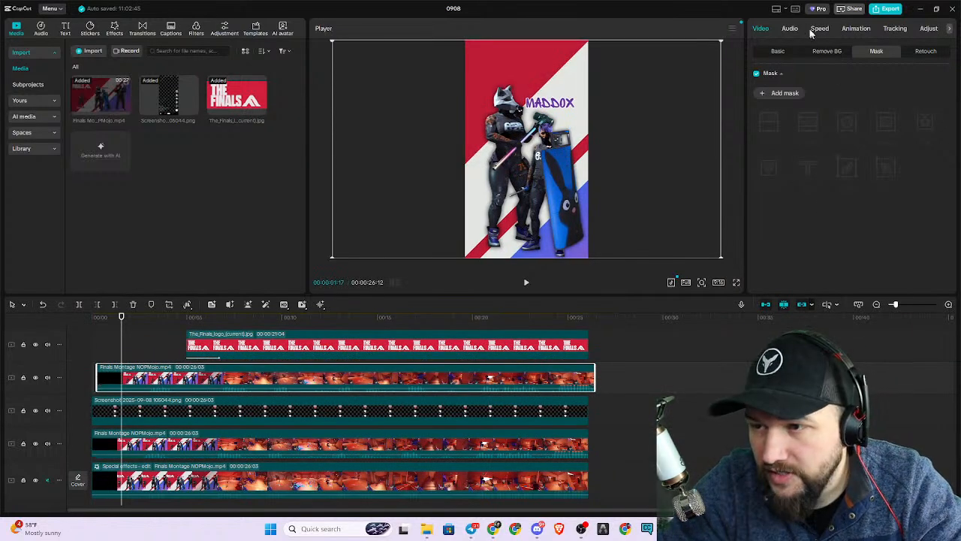
Add a circle mask to the pasted montage clip and move it to about X -113, Y -348.
{"action": "left_click", "coordinate": [771, 96]}
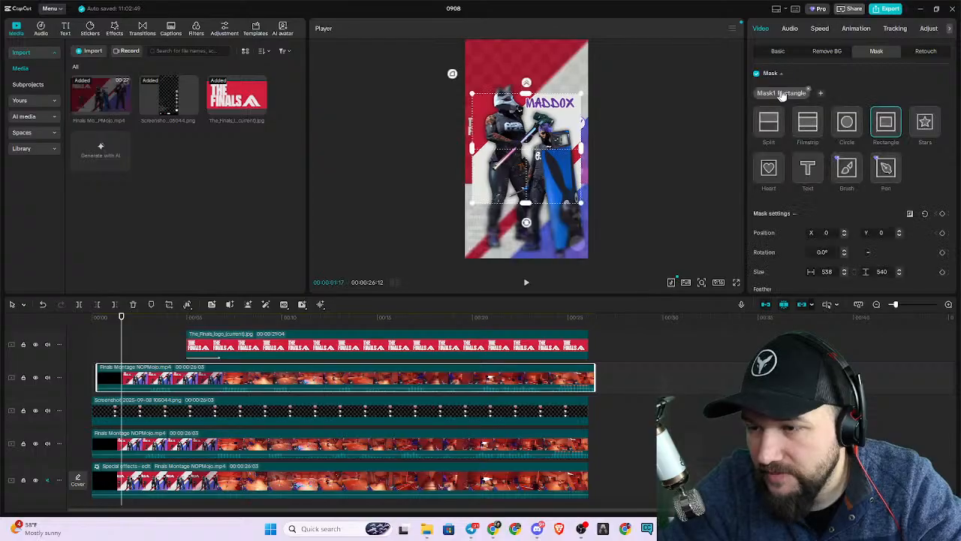
{"action": "left_click", "coordinate": [847, 122]}
{"action": "left_click_drag", "start_coordinate": [526, 234], "coordinate": [524, 247]}
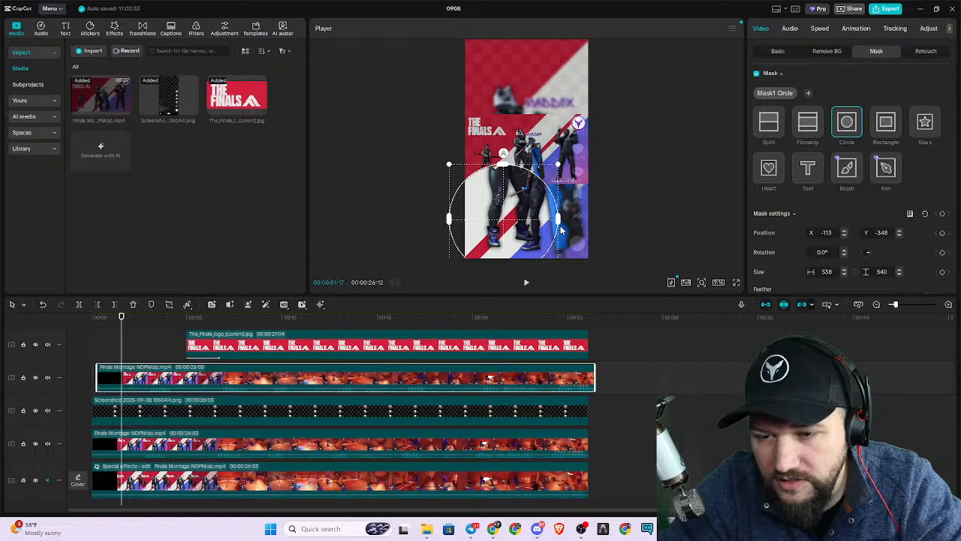
Align the pasted clip's start with the beginning of the montage and try adjusting its circle mask over the gameplay.
{"action": "key", "text": "space"}
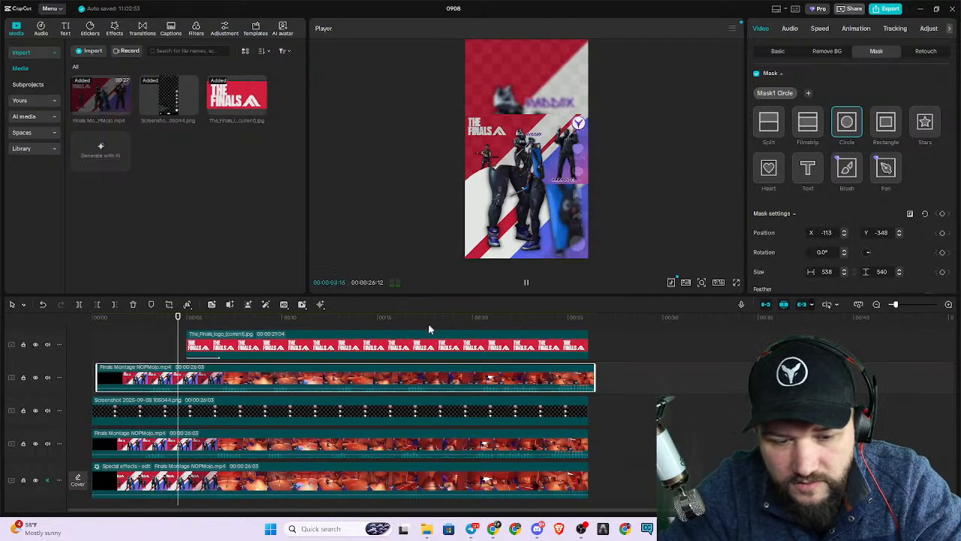
{"action": "key", "text": "space"}
{"action": "left_click_drag", "start_coordinate": [142, 373], "coordinate": [137, 373]}
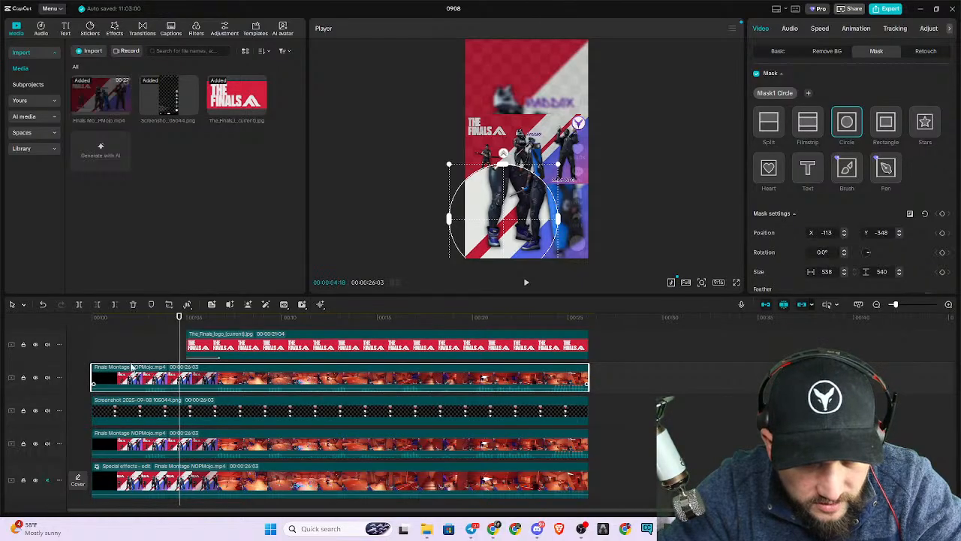
{"action": "left_click_drag", "start_coordinate": [180, 317], "coordinate": [218, 321]}
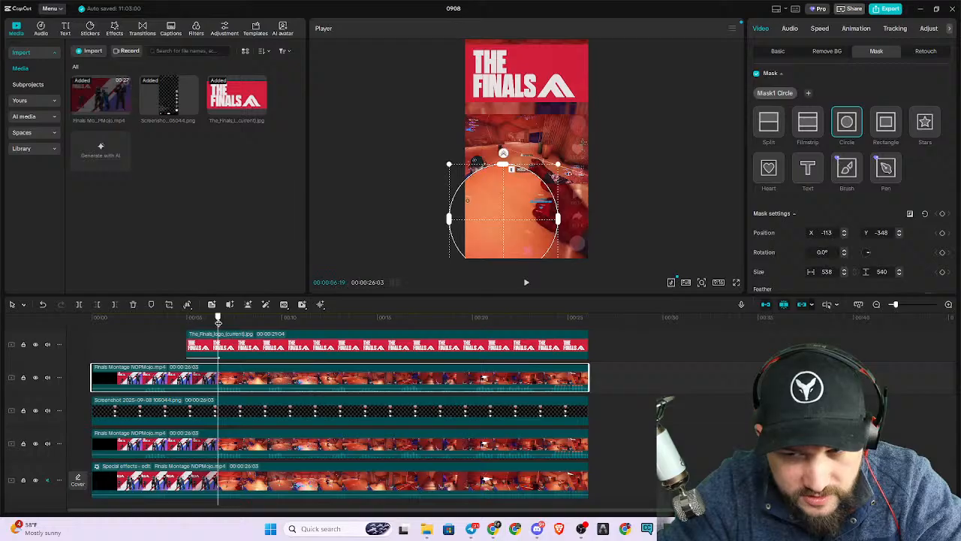
{"action": "mouse_move", "coordinate": [521, 233]}
{"action": "left_mouse_down"}
{"action": "mouse_move", "coordinate": [518, 194]}
{"action": "mouse_move", "coordinate": [529, 227]}
{"action": "left_mouse_up"}
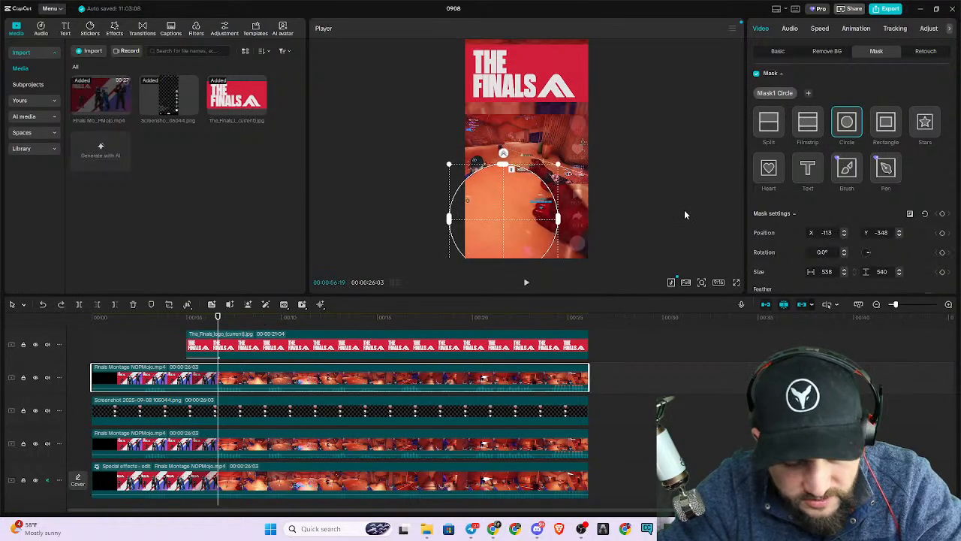
Undo the pasted montage clip together with its circle mask and track placement.
{"action": "key", "text": "ctrl+z"}
{"action": "key", "text": "ctrl+z"}
{"action": "key", "text": "ctrl+z"}
{"action": "key", "text": "ctrl+z"}
{"action": "key", "text": "ctrl+z"}
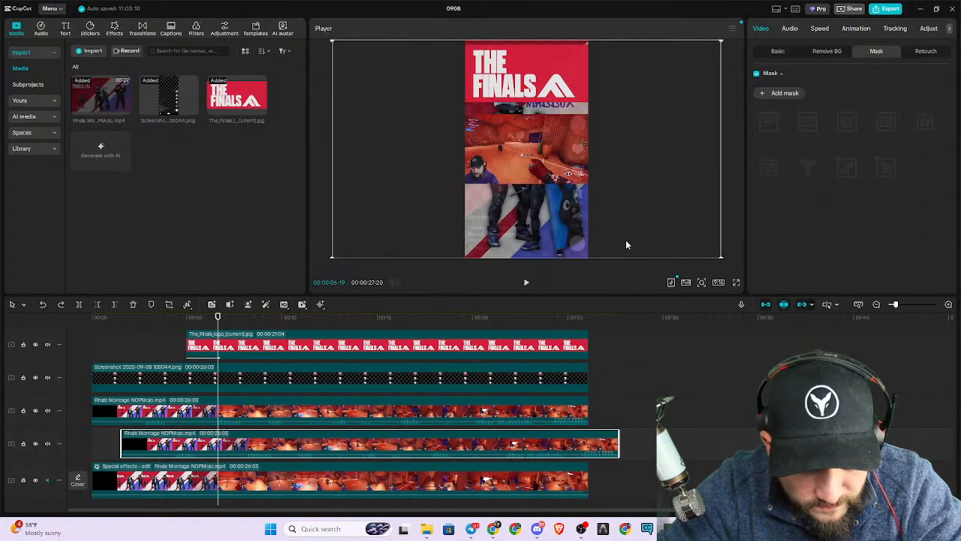
{"action": "key", "text": "ctrl+z"}
Duplicate the centred gameplay clip onto a new track above the TikTok overlay, starting at the beginning of the montage.
{"action": "left_click", "coordinate": [502, 186]}
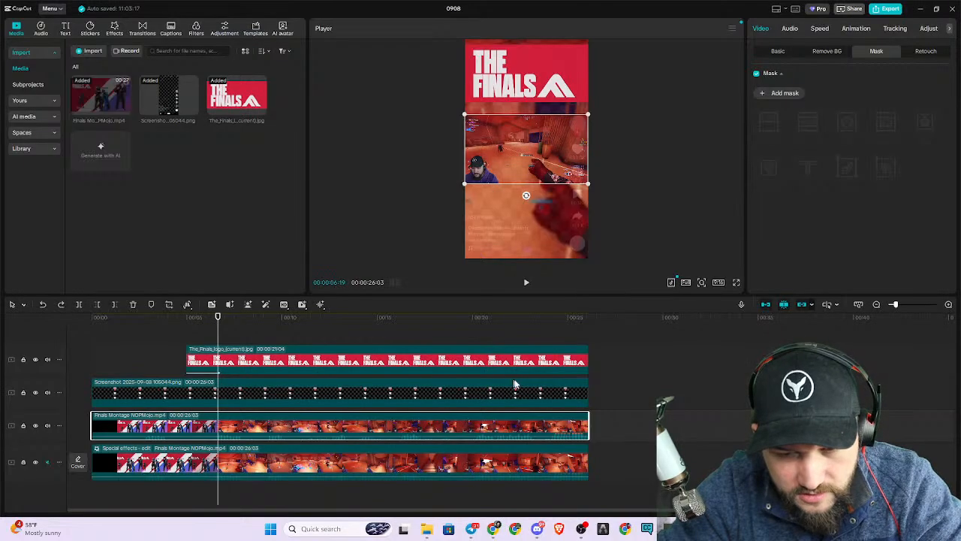
{"action": "left_click", "coordinate": [607, 380]}
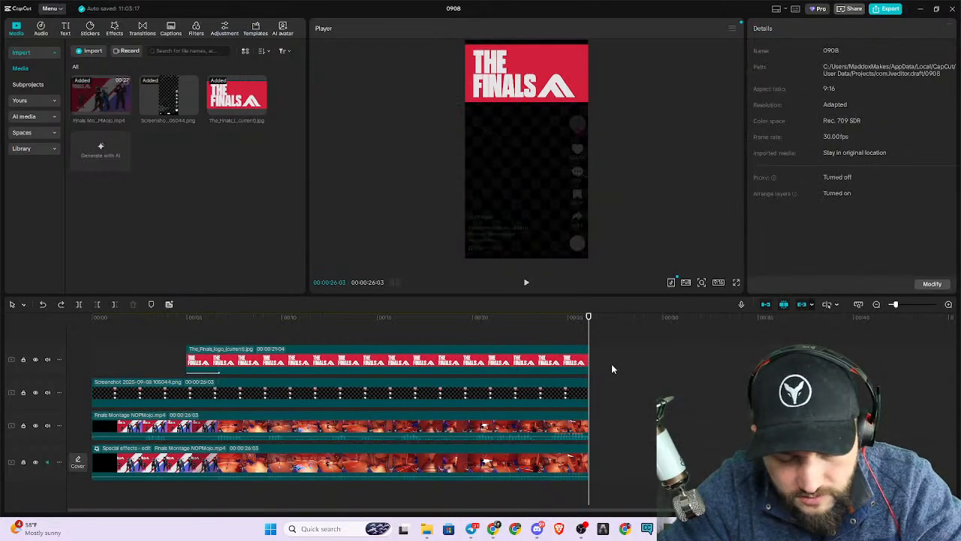
{"action": "key", "text": "ctrl+v"}
{"action": "left_click_drag", "start_coordinate": [697, 423], "coordinate": [186, 379]}
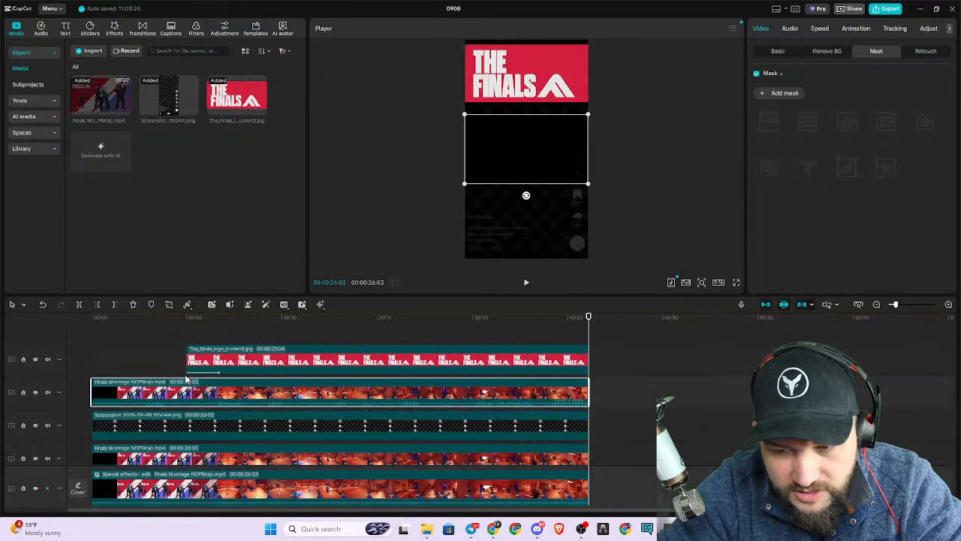
Position the duplicated gameplay in the lower part of the frame, directly below the centred gameplay.
{"action": "left_click_drag", "start_coordinate": [525, 158], "coordinate": [525, 231]}
{"action": "left_click", "coordinate": [215, 337]}
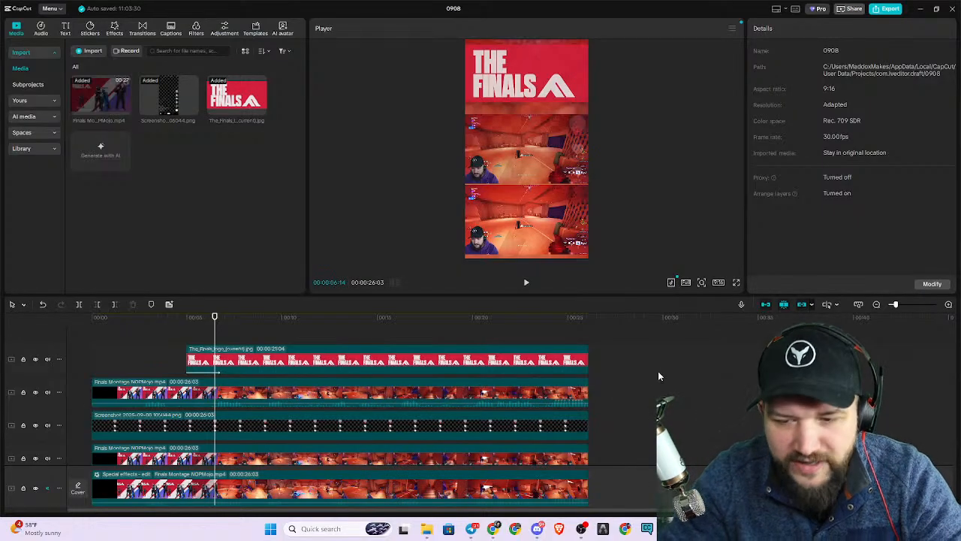
{"action": "left_click", "coordinate": [242, 396]}
{"action": "mouse_move", "coordinate": [515, 225]}
{"action": "left_mouse_down"}
{"action": "mouse_move", "coordinate": [536, 155]}
{"action": "mouse_move", "coordinate": [521, 145]}
{"action": "mouse_move", "coordinate": [536, 239]}
{"action": "mouse_move", "coordinate": [523, 226]}
{"action": "left_mouse_up"}
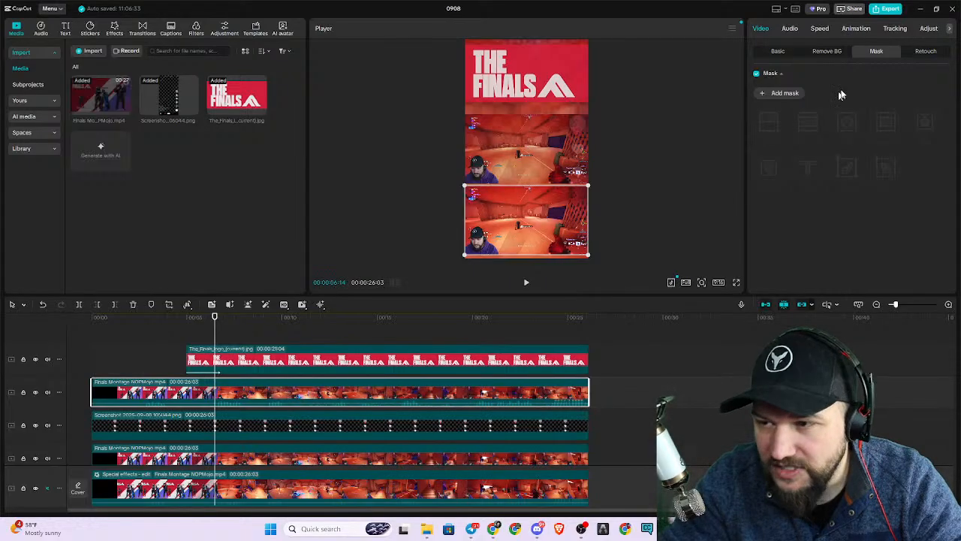
Add a rectangle mask to the lower gameplay copy and move it over the facecam at about X -690, Y -293.
{"action": "left_click", "coordinate": [772, 96]}
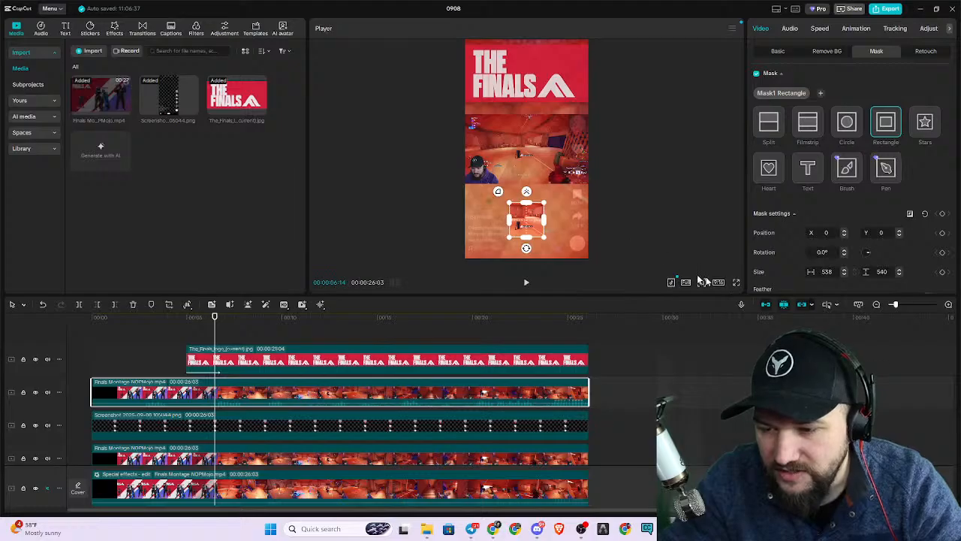
{"action": "scroll", "coordinate": [575, 215], "scroll_direction": "up", "scroll_amount": 5}
{"action": "scroll", "coordinate": [717, 154], "scroll_direction": "down", "scroll_amount": 5}
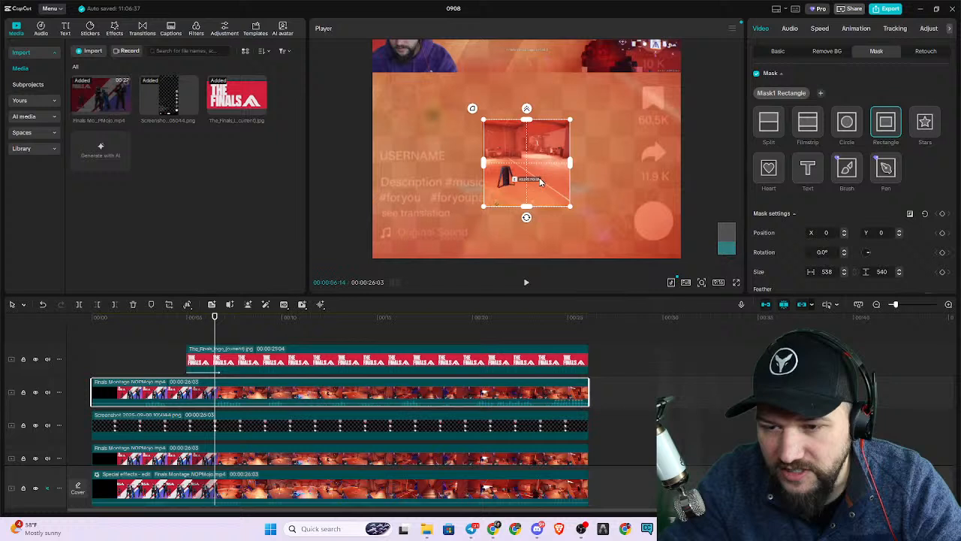
{"action": "left_click_drag", "start_coordinate": [528, 171], "coordinate": [421, 225]}
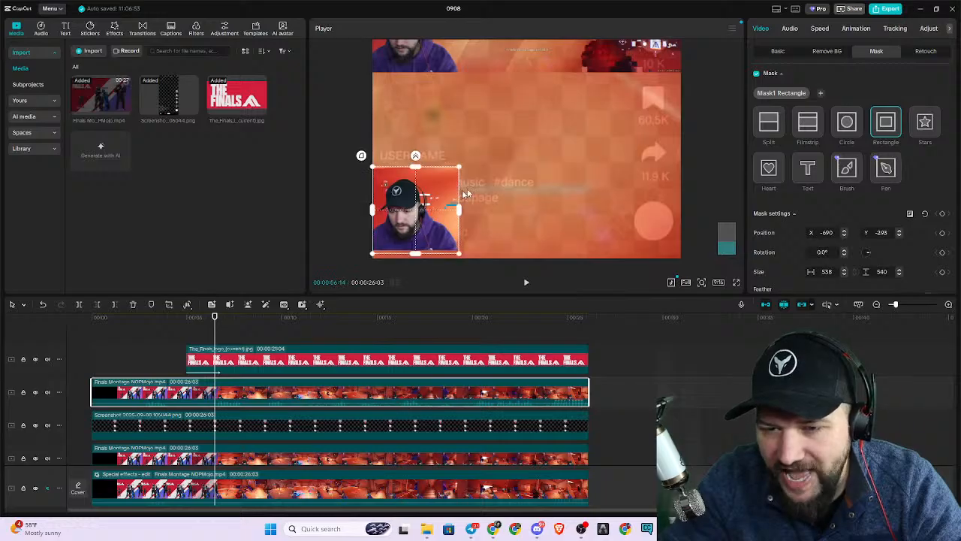
{"action": "scroll", "coordinate": [554, 164], "scroll_direction": "down", "scroll_amount": 6}
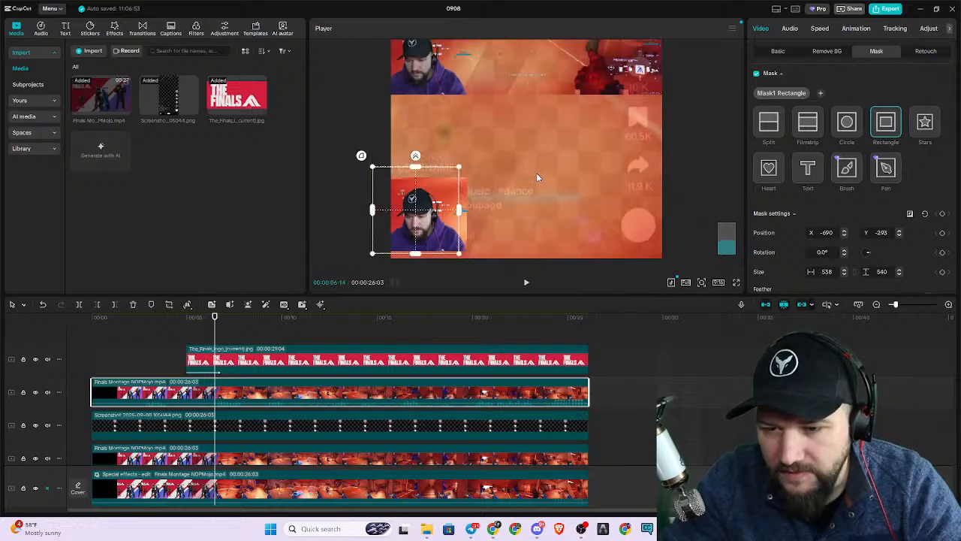
{"action": "scroll", "coordinate": [537, 178], "scroll_direction": "down", "scroll_amount": 2}
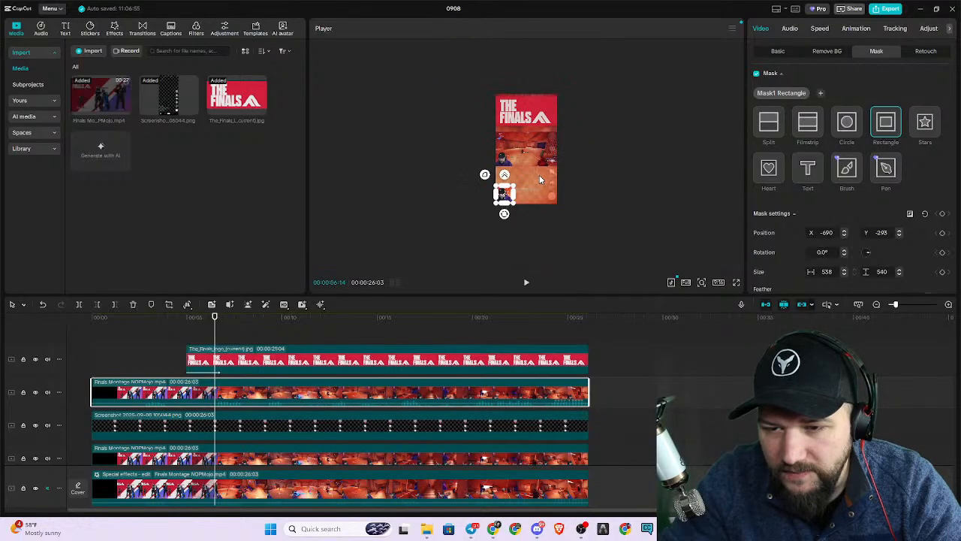
{"action": "scroll", "coordinate": [531, 179], "scroll_direction": "up", "scroll_amount": 4}
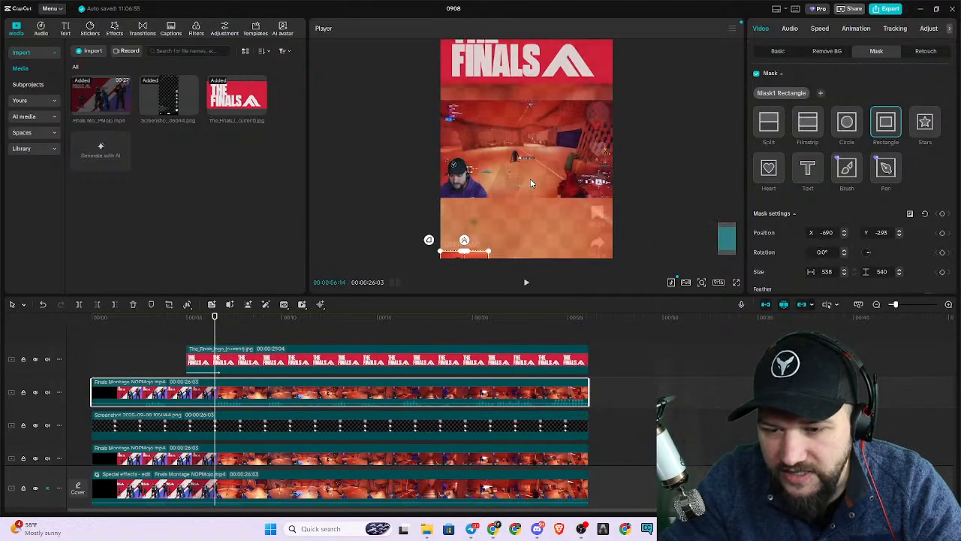
{"action": "scroll", "coordinate": [525, 232], "scroll_direction": "down", "scroll_amount": 2}
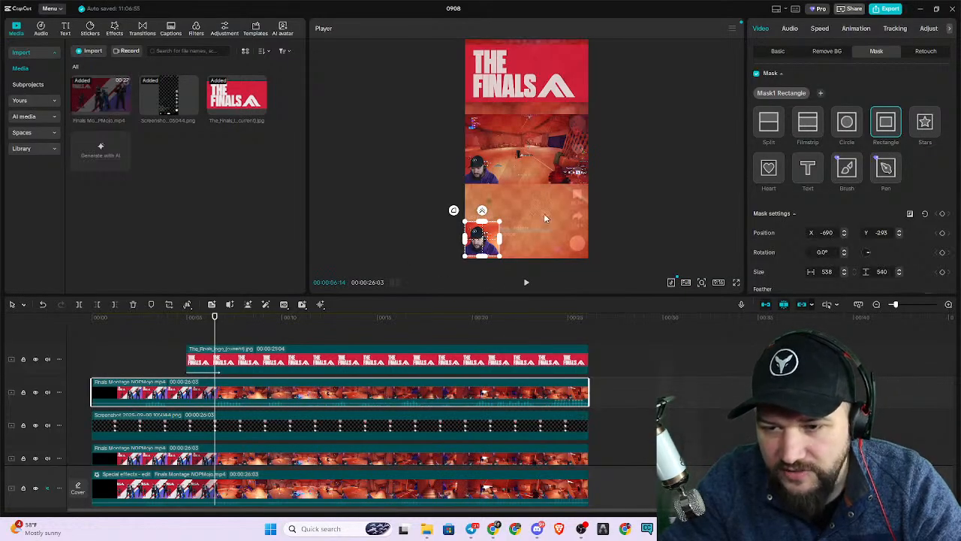
Enlarge the centred gameplay clip beyond the frame's sides so it fills the area from the Finals logo down to the isolated facecam.
{"action": "left_click", "coordinate": [400, 497]}
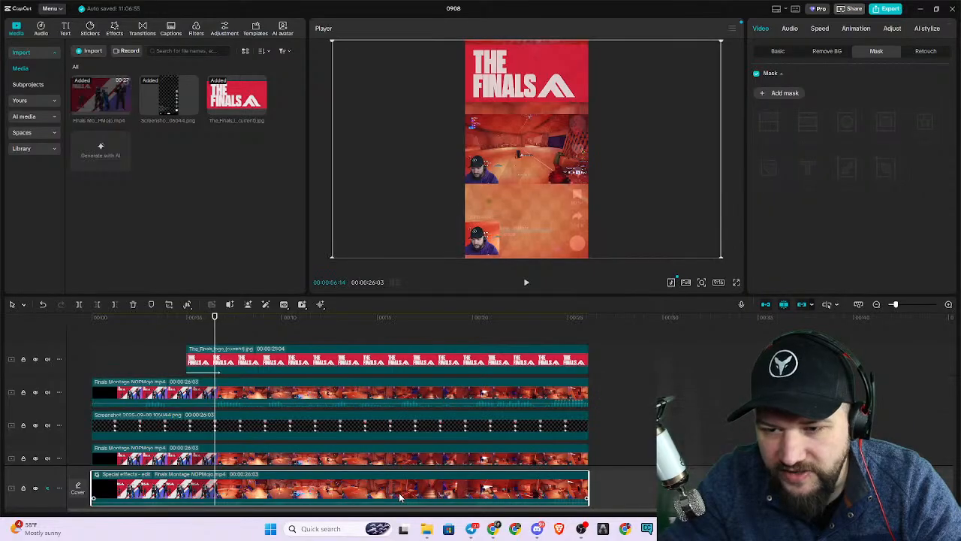
{"action": "left_click", "coordinate": [425, 394]}
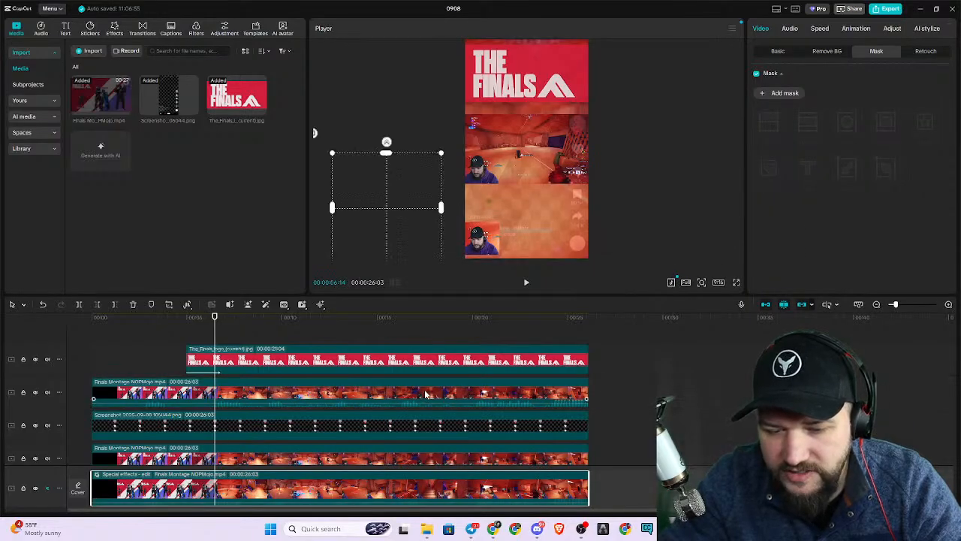
{"action": "left_click", "coordinate": [427, 454]}
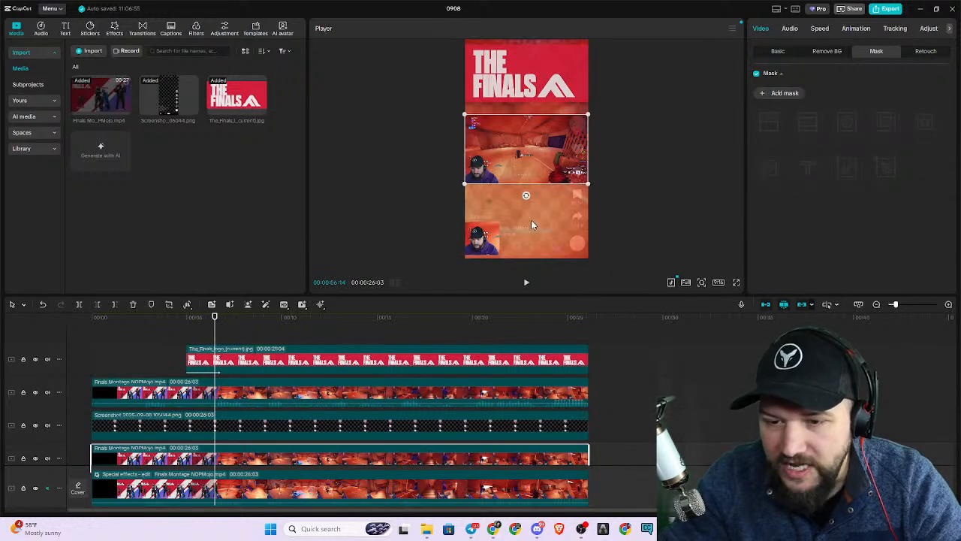
{"action": "left_click", "coordinate": [485, 239]}
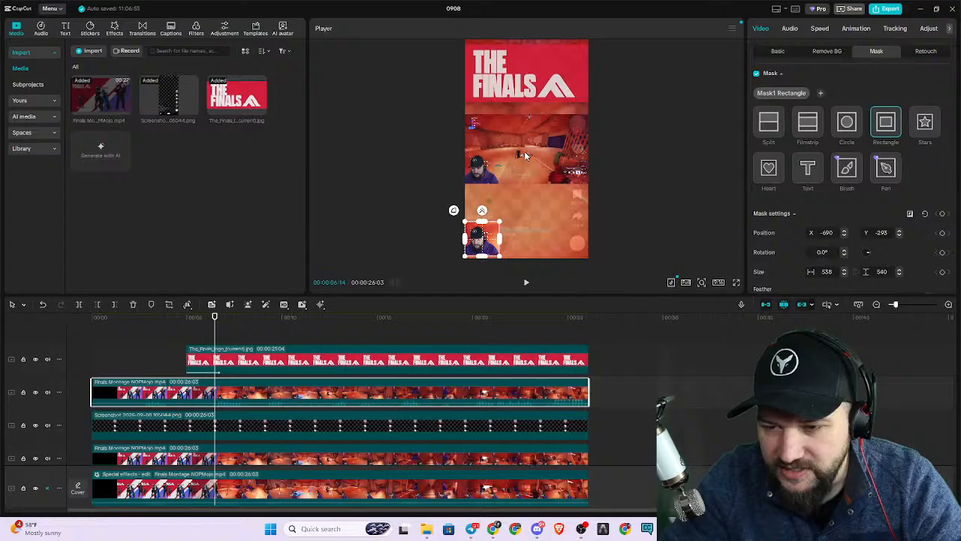
{"action": "left_click", "coordinate": [529, 178]}
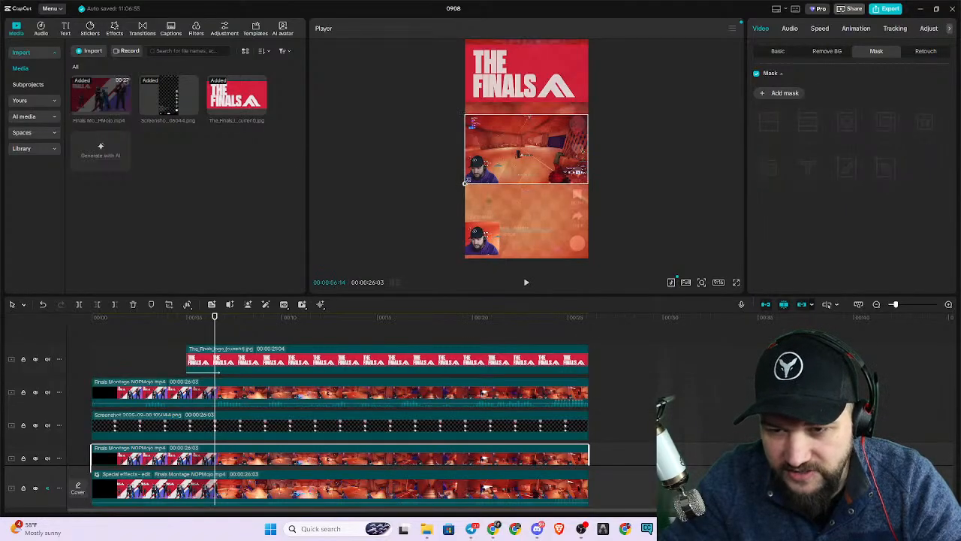
{"action": "left_click_drag", "start_coordinate": [466, 181], "coordinate": [428, 286]}
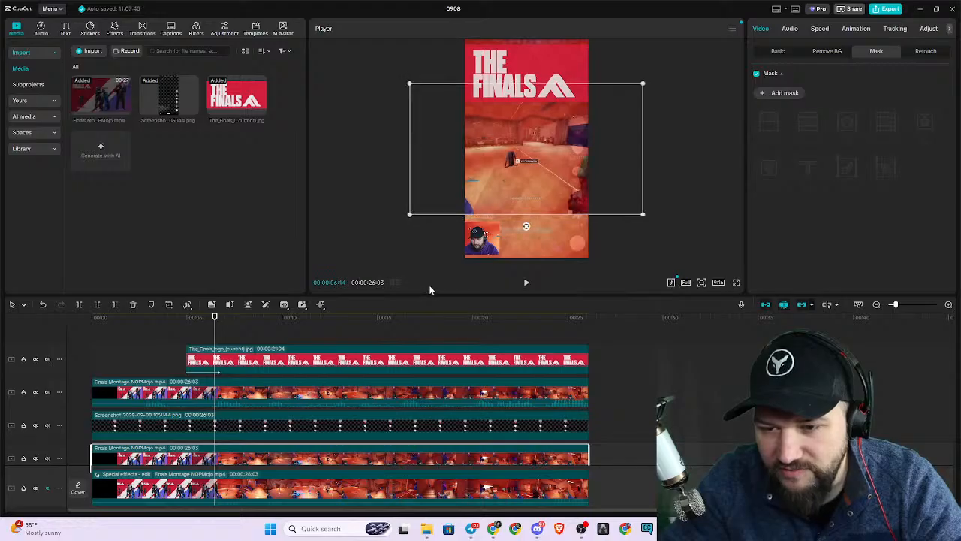
Enlarge the centred gameplay clip slightly further beyond the frame's sides and play back the montage to check its fit.
{"action": "left_click", "coordinate": [527, 287]}
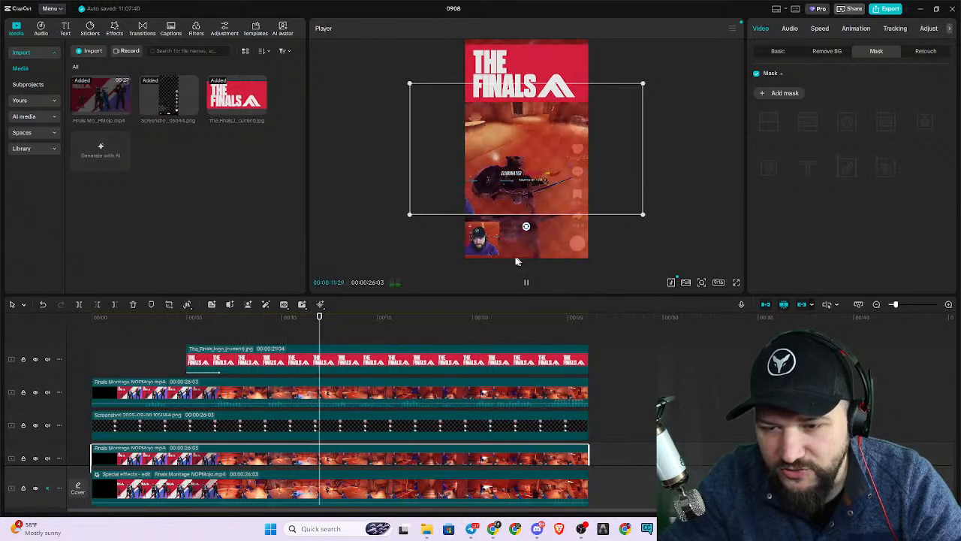
{"action": "left_click_drag", "start_coordinate": [409, 218], "coordinate": [397, 230]}
{"action": "left_click", "coordinate": [393, 230]}
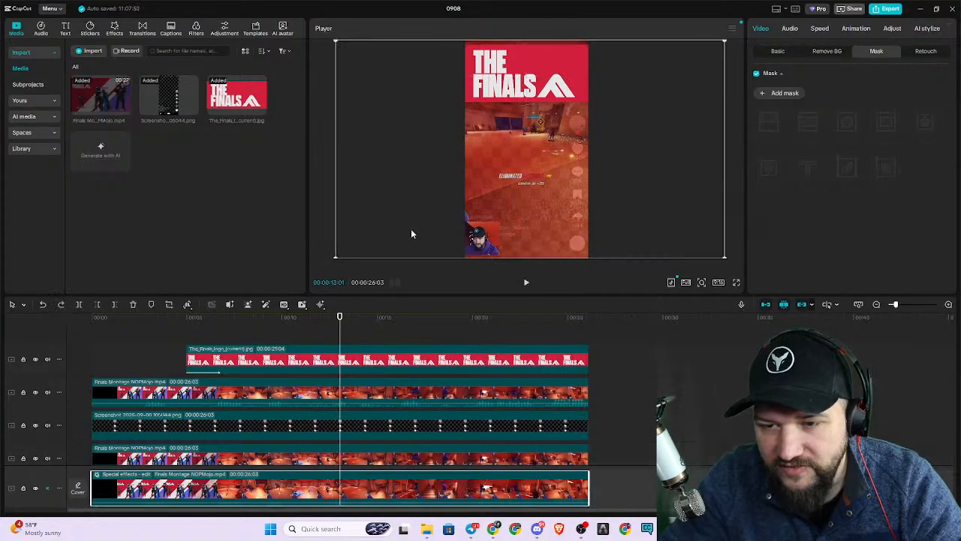
{"action": "left_click", "coordinate": [464, 217]}
{"action": "left_click", "coordinate": [464, 218]}
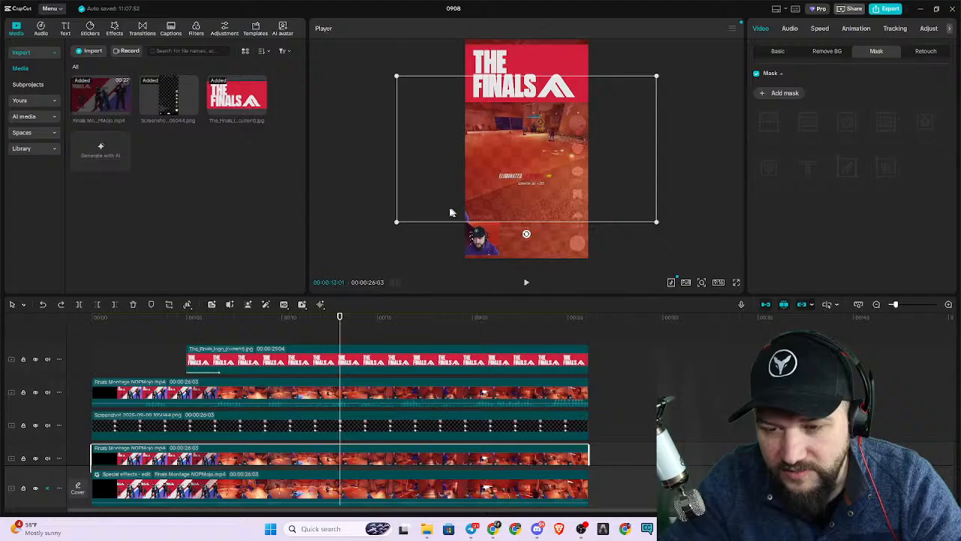
{"action": "left_click_drag", "start_coordinate": [398, 224], "coordinate": [389, 227]}
{"action": "left_click", "coordinate": [526, 282]}
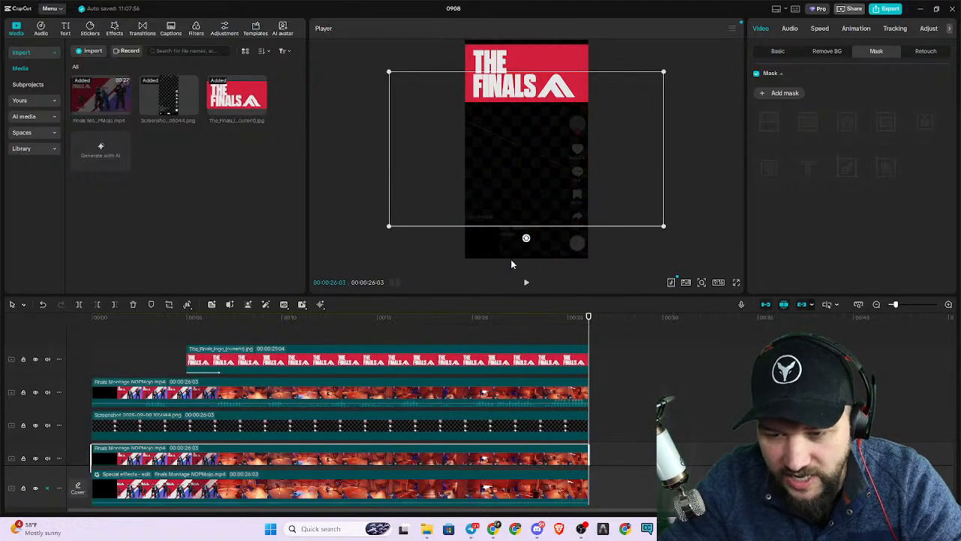
Try enlarging the rectangle mask around the facecam to about 912 × 916, and return it to 538 × 540.
{"action": "left_click", "coordinate": [441, 396]}
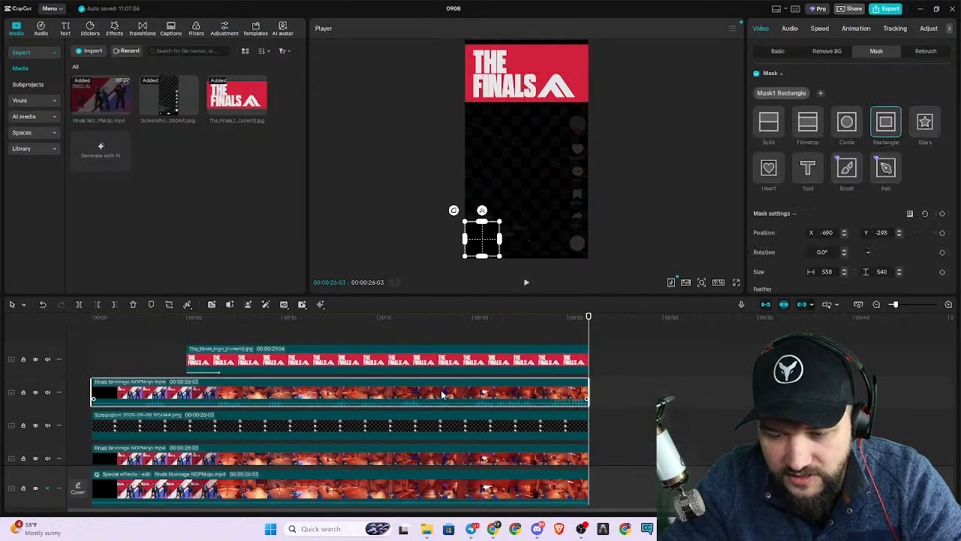
{"action": "left_click", "coordinate": [408, 322]}
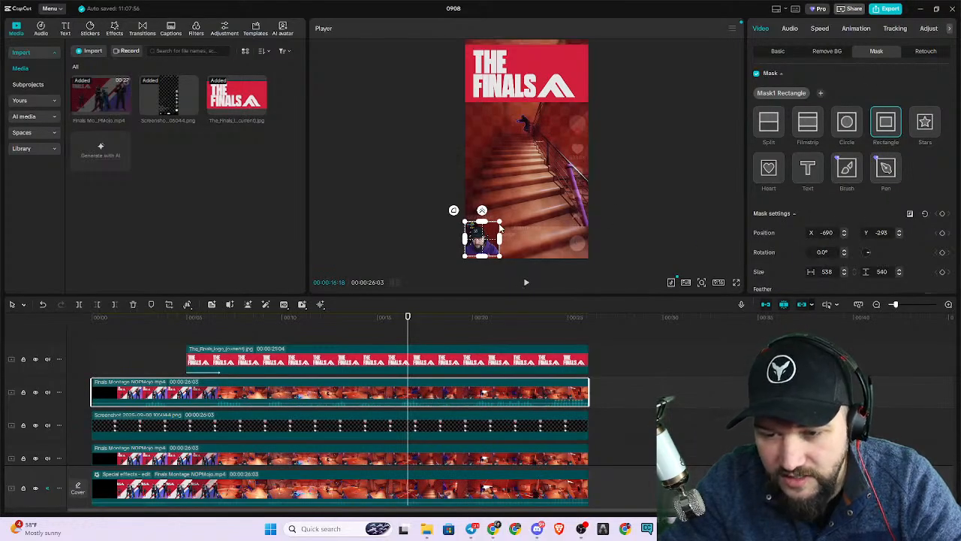
{"action": "mouse_move", "coordinate": [500, 224]}
{"action": "left_mouse_down"}
{"action": "mouse_move", "coordinate": [513, 212]}
{"action": "mouse_move", "coordinate": [551, 217]}
{"action": "mouse_move", "coordinate": [509, 235]}
{"action": "left_mouse_up"}
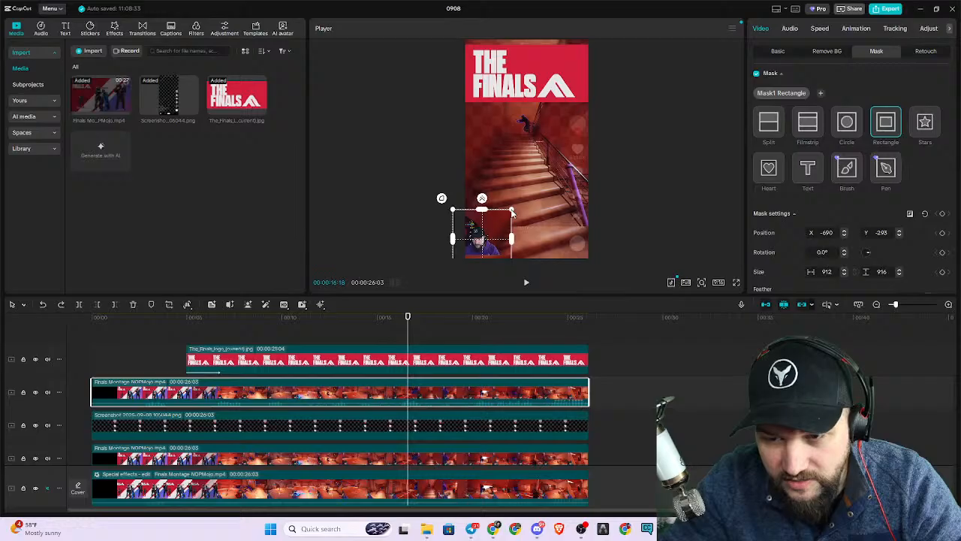
{"action": "left_click_drag", "start_coordinate": [512, 213], "coordinate": [502, 221]}
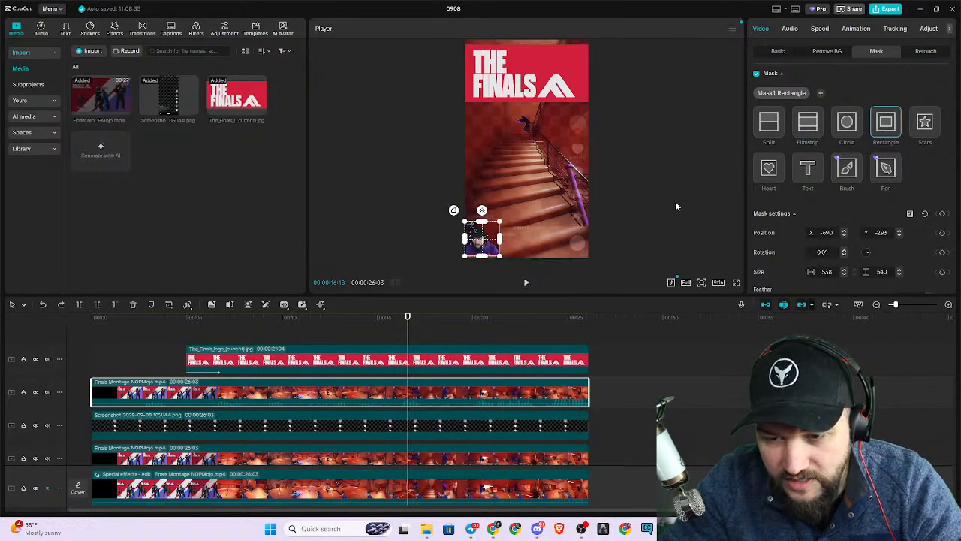
Try moving the facecam's rectangle mask to about X 0, Y 453, and undo the move.
{"action": "left_click", "coordinate": [616, 418]}
{"action": "left_click", "coordinate": [574, 394]}
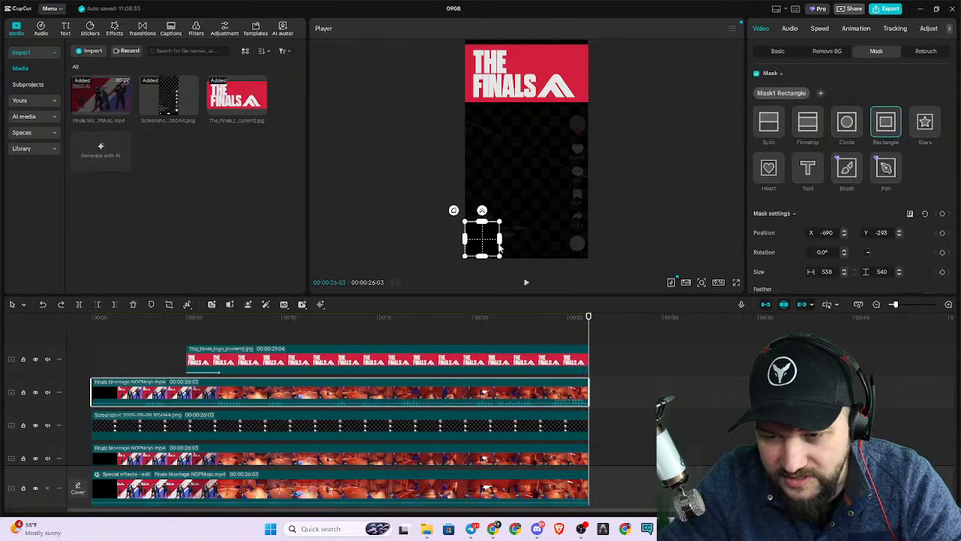
{"action": "left_click_drag", "start_coordinate": [485, 243], "coordinate": [528, 194]}
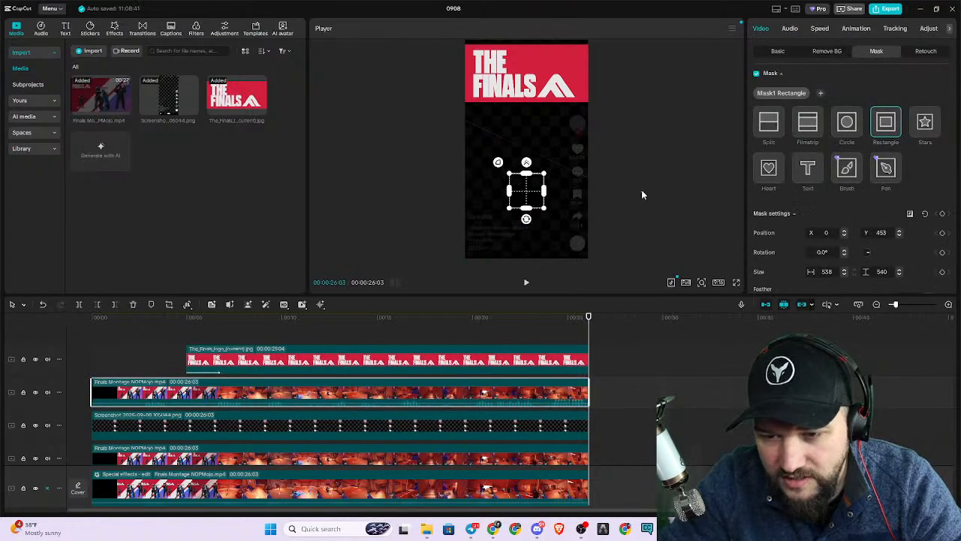
{"action": "key", "text": "ctrl+z"}
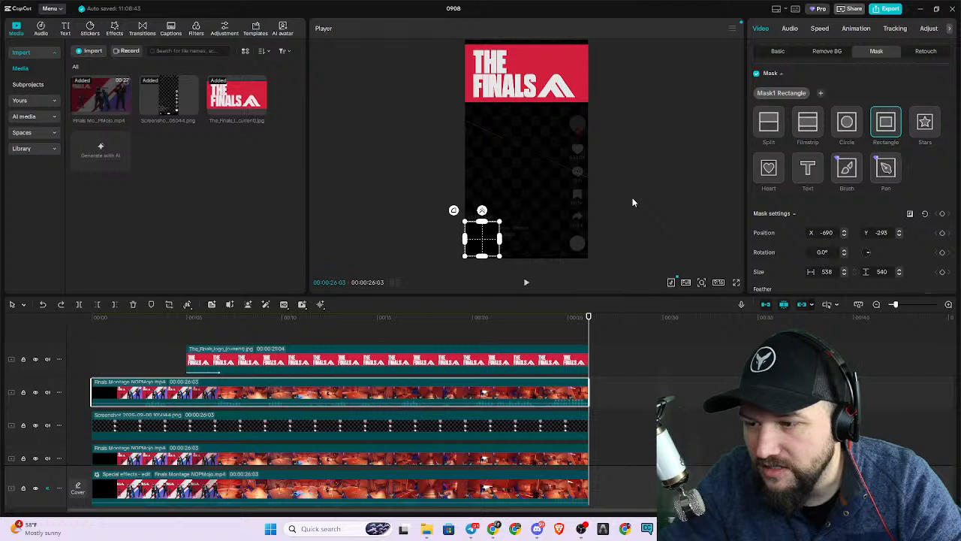
Shift the rectangle mask on the facecam copy towards the clip's lower left corner, to about X -728, Y -329.
{"action": "scroll", "coordinate": [868, 229], "scroll_direction": "down", "scroll_amount": 3}
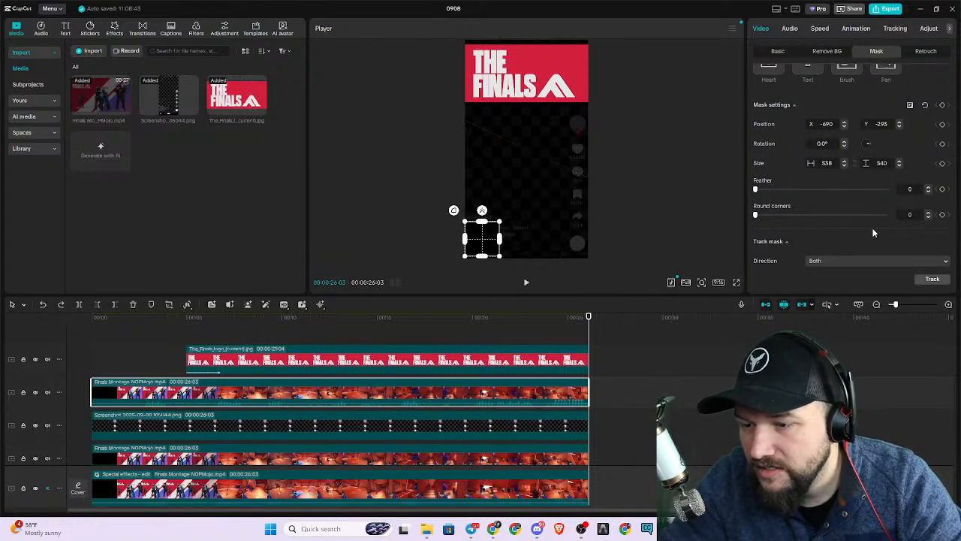
{"action": "scroll", "coordinate": [874, 233], "scroll_direction": "up", "scroll_amount": 3}
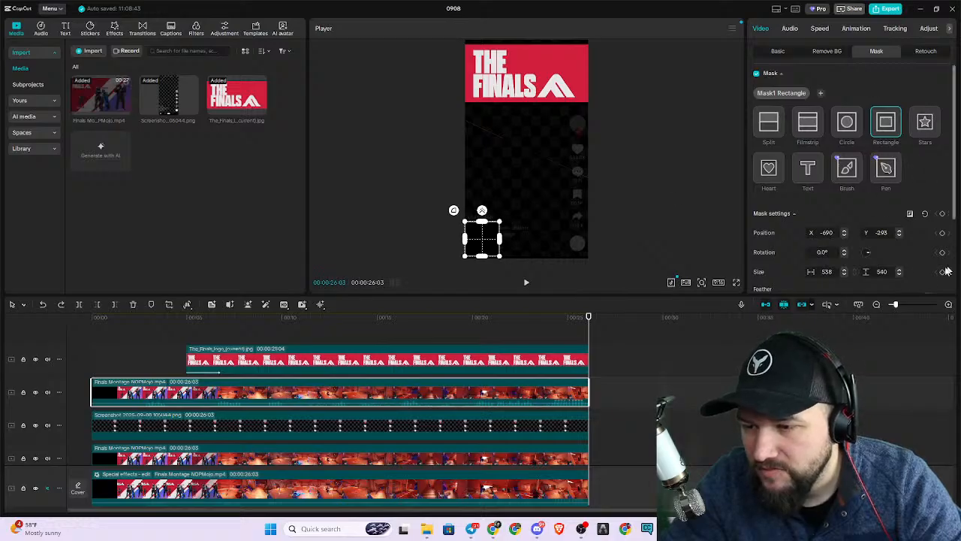
{"action": "scroll", "coordinate": [811, 181], "scroll_direction": "down", "scroll_amount": 3}
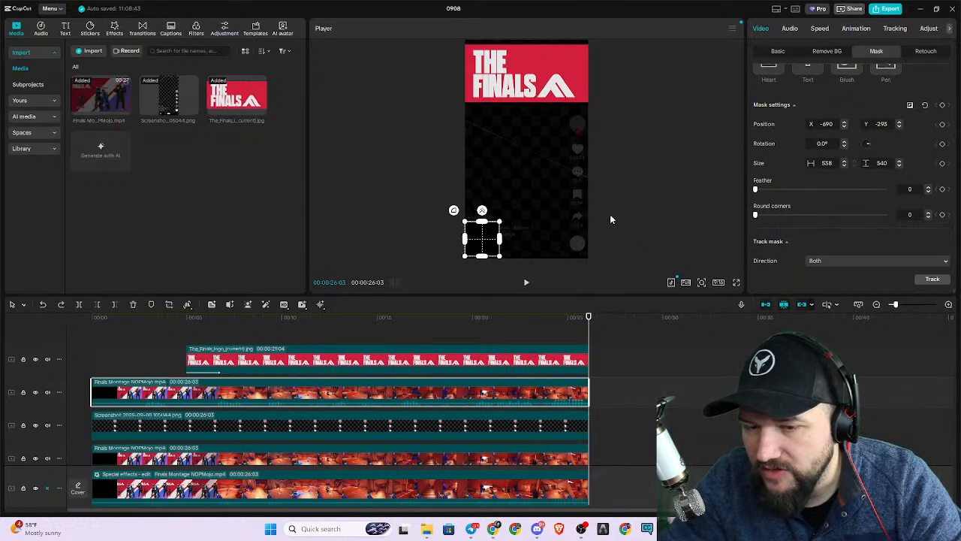
{"action": "left_click", "coordinate": [407, 317]}
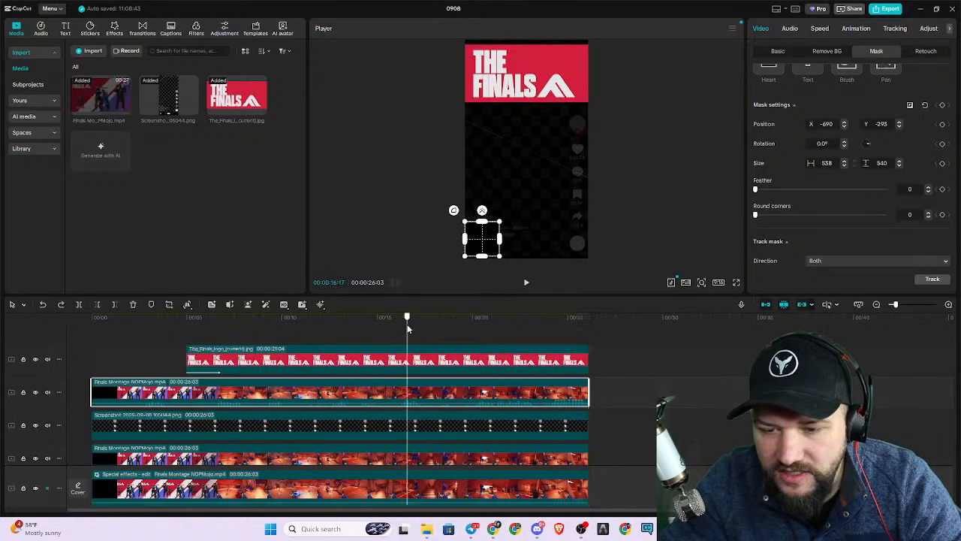
{"action": "mouse_move", "coordinate": [490, 250]}
{"action": "left_mouse_down"}
{"action": "mouse_move", "coordinate": [553, 237]}
{"action": "mouse_move", "coordinate": [486, 255]}
{"action": "mouse_move", "coordinate": [483, 239]}
{"action": "mouse_move", "coordinate": [485, 249]}
{"action": "left_mouse_up"}
{"action": "scroll", "coordinate": [851, 154], "scroll_direction": "up", "scroll_amount": 3}
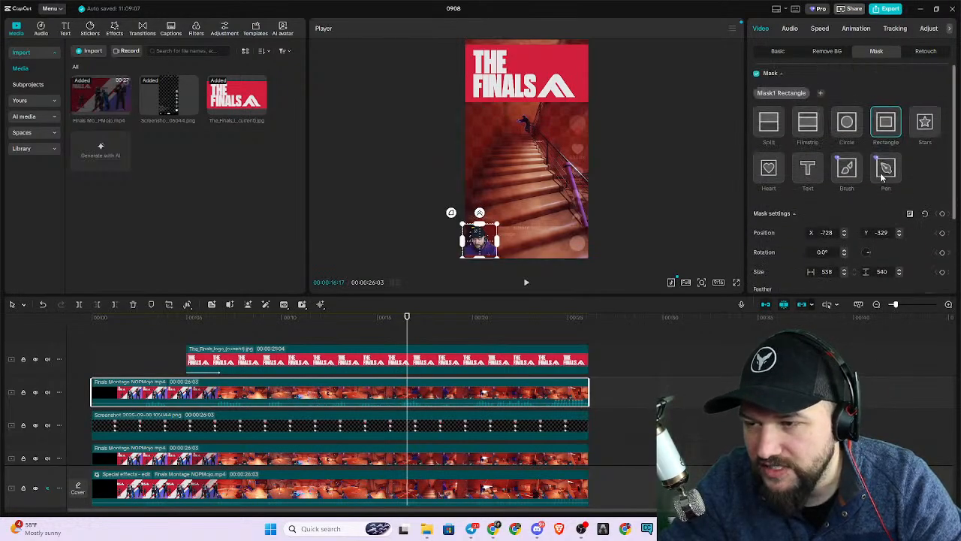
{"action": "left_click_drag", "start_coordinate": [479, 239], "coordinate": [480, 245]}
Replace the rectangle mask with a circle mask and place it over the facecam at about X -745, Y -286.
{"action": "left_click", "coordinate": [847, 133]}
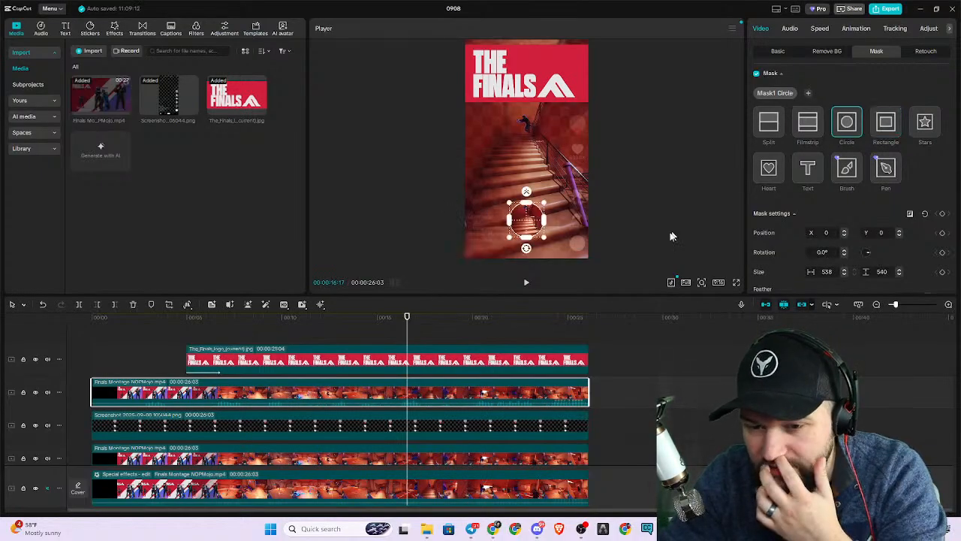
{"action": "left_click_drag", "start_coordinate": [486, 241], "coordinate": [482, 241]}
{"action": "left_click_drag", "start_coordinate": [633, 295], "coordinate": [633, 391]}
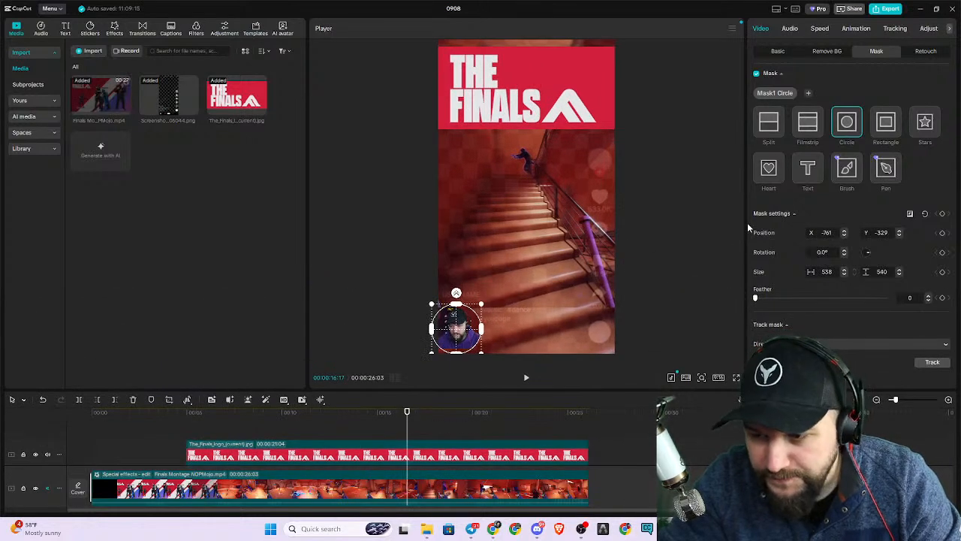
{"action": "mouse_move", "coordinate": [462, 329]}
{"action": "left_mouse_down"}
{"action": "mouse_move", "coordinate": [504, 253]}
{"action": "mouse_move", "coordinate": [536, 251]}
{"action": "mouse_move", "coordinate": [539, 279]}
{"action": "mouse_move", "coordinate": [457, 333]}
{"action": "left_mouse_up"}
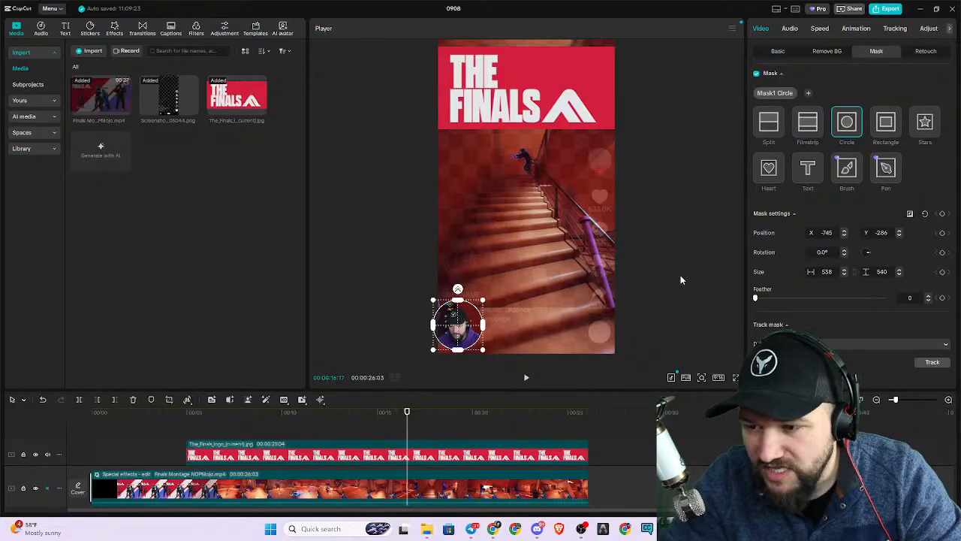
{"action": "key", "text": "super+Down"}
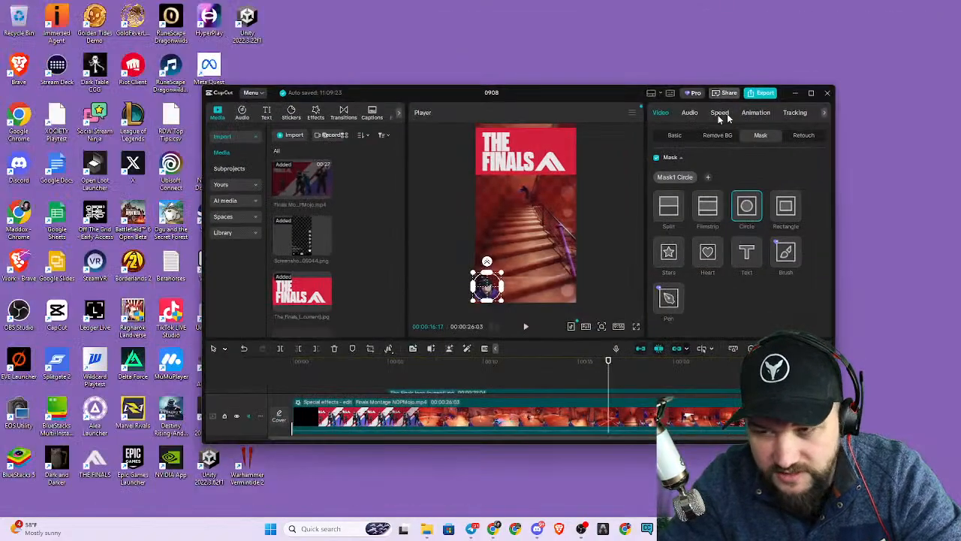
{"action": "left_click", "coordinate": [794, 112]}
{"action": "key", "text": "super+Up"}
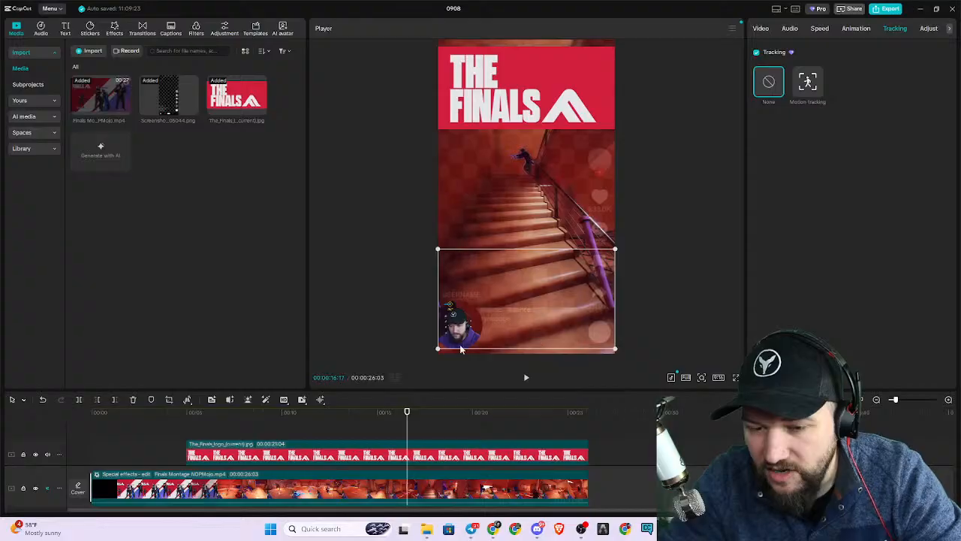
{"action": "left_click", "coordinate": [437, 492]}
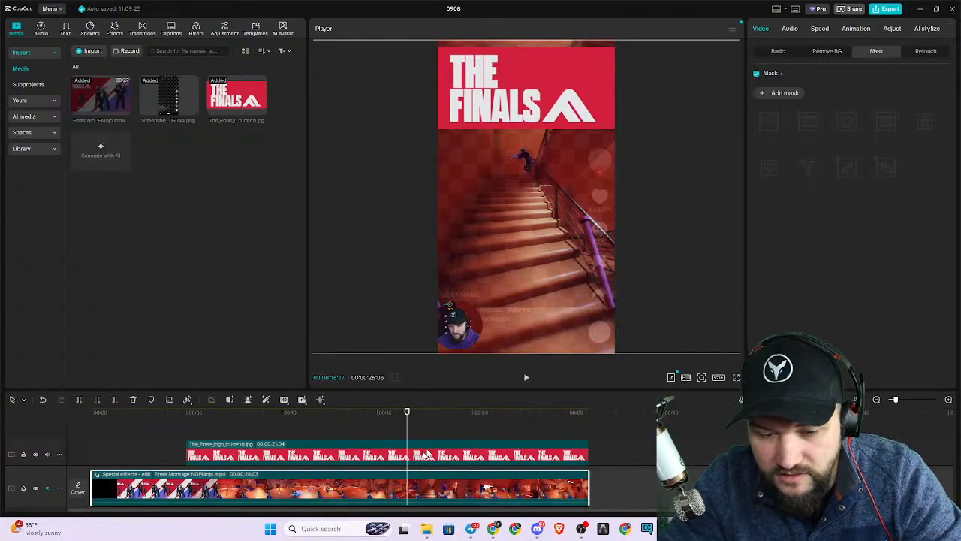
Remove the circle mask from the facecam copy and move the unmasked clip up to the middle of the frame.
{"action": "left_click", "coordinate": [469, 324]}
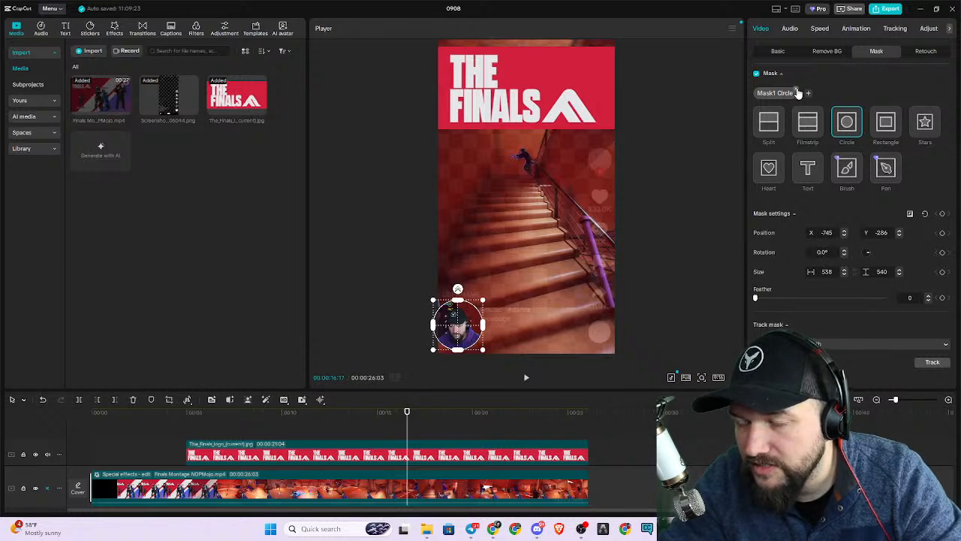
{"action": "left_click", "coordinate": [798, 92]}
{"action": "left_click_drag", "start_coordinate": [527, 341], "coordinate": [525, 238]}
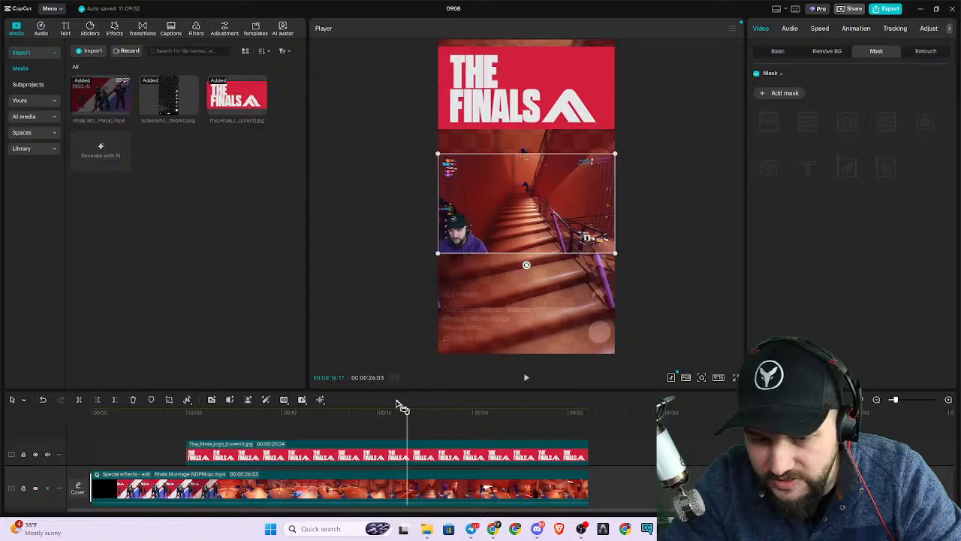
Crop the upper gameplay copy to just the facecam in its lower left corner, keeping the free aspect ratio.
{"action": "left_click", "coordinate": [169, 400]}
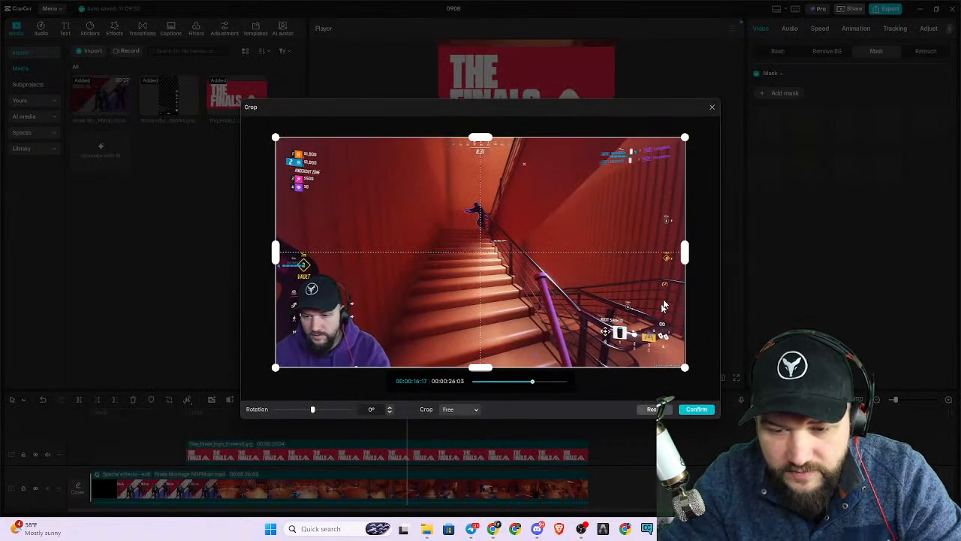
{"action": "left_click_drag", "start_coordinate": [685, 254], "coordinate": [393, 274]}
{"action": "left_click_drag", "start_coordinate": [325, 139], "coordinate": [323, 276]}
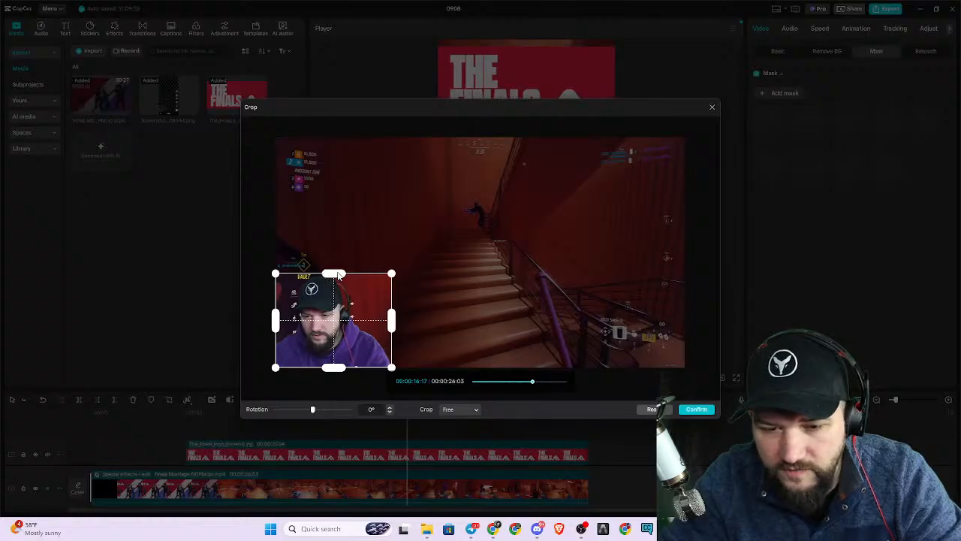
{"action": "left_click_drag", "start_coordinate": [335, 274], "coordinate": [339, 271]}
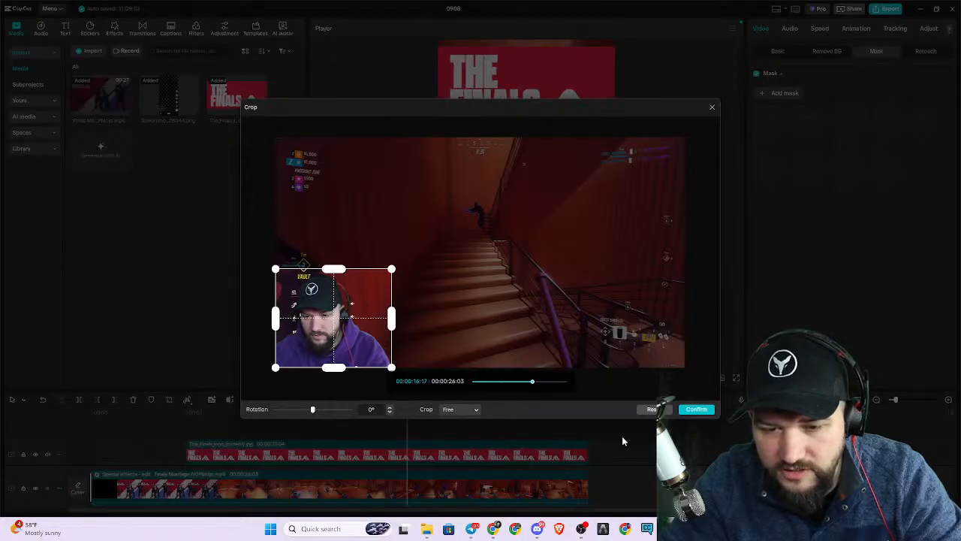
{"action": "left_click", "coordinate": [696, 408]}
Shrink the cropped facecam to a little over half the frame's width and seat it at the frame's bottom centre.
{"action": "left_click_drag", "start_coordinate": [541, 228], "coordinate": [521, 296]}
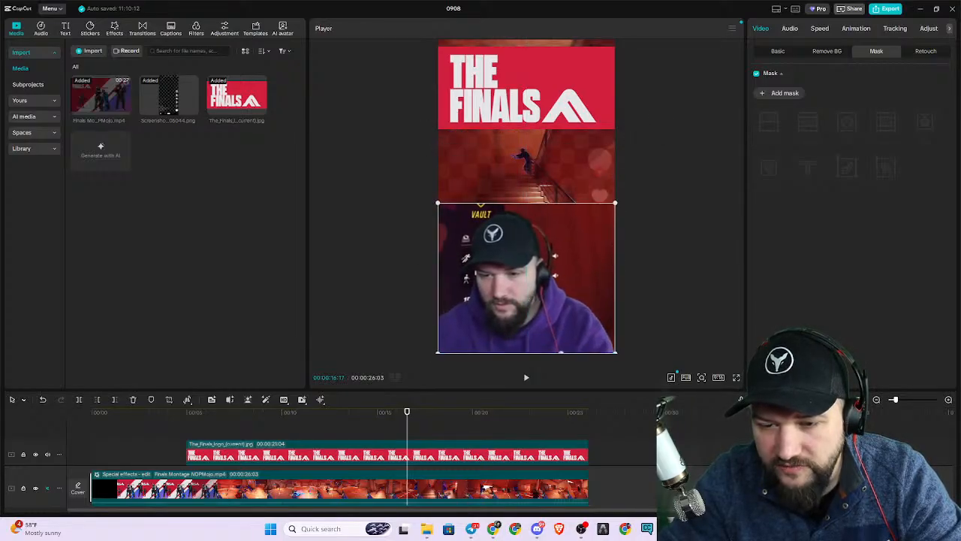
{"action": "left_click_drag", "start_coordinate": [430, 206], "coordinate": [470, 250]}
{"action": "left_click_drag", "start_coordinate": [555, 291], "coordinate": [561, 315]}
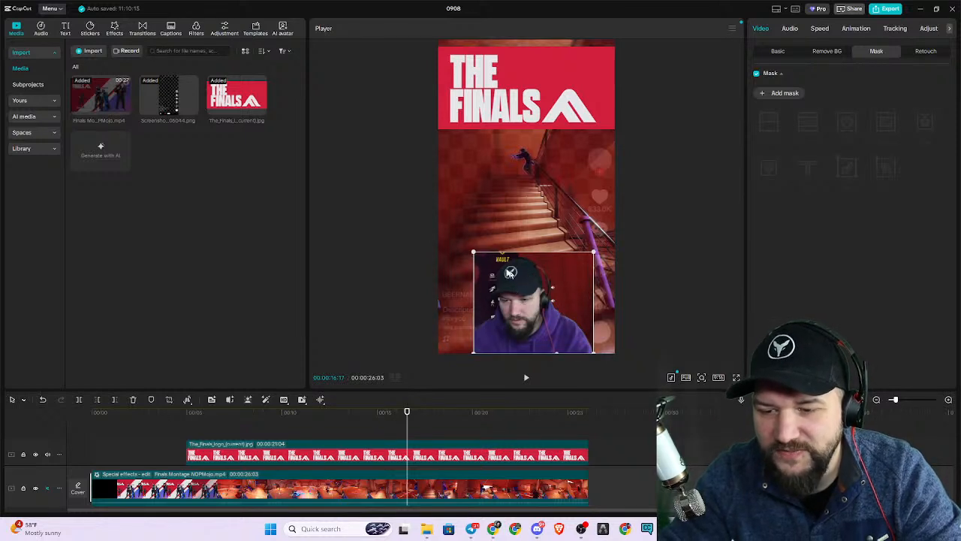
{"action": "mouse_move", "coordinate": [473, 253]}
{"action": "left_mouse_down"}
{"action": "mouse_move", "coordinate": [492, 268]}
{"action": "mouse_move", "coordinate": [489, 261]}
{"action": "left_mouse_up"}
{"action": "left_click_drag", "start_coordinate": [570, 332], "coordinate": [557, 265]}
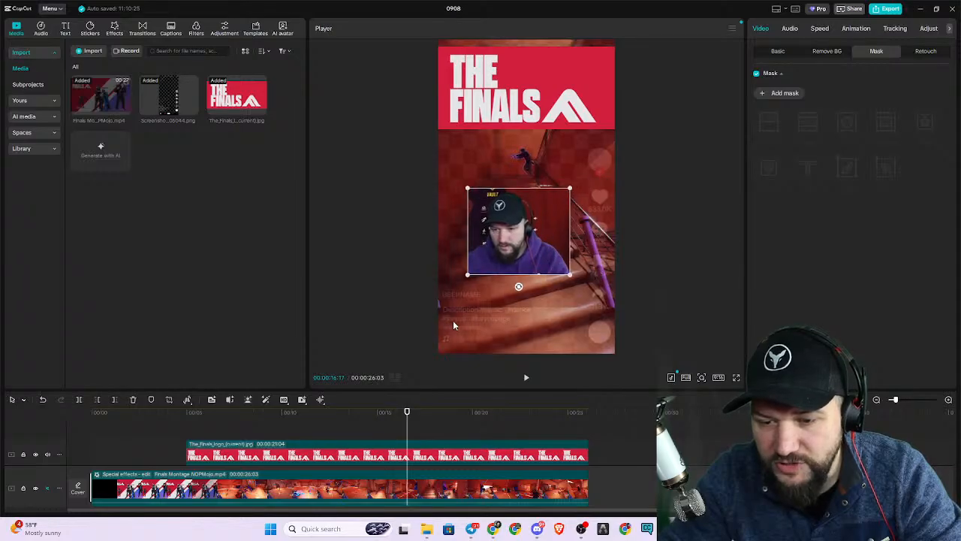
{"action": "left_click_drag", "start_coordinate": [514, 254], "coordinate": [516, 331]}
Move the TikTok overlay screenshot to a new topmost track above the Finals logo, starting near the beginning of the montage.
{"action": "scroll", "coordinate": [686, 449], "scroll_direction": "down", "scroll_amount": 2}
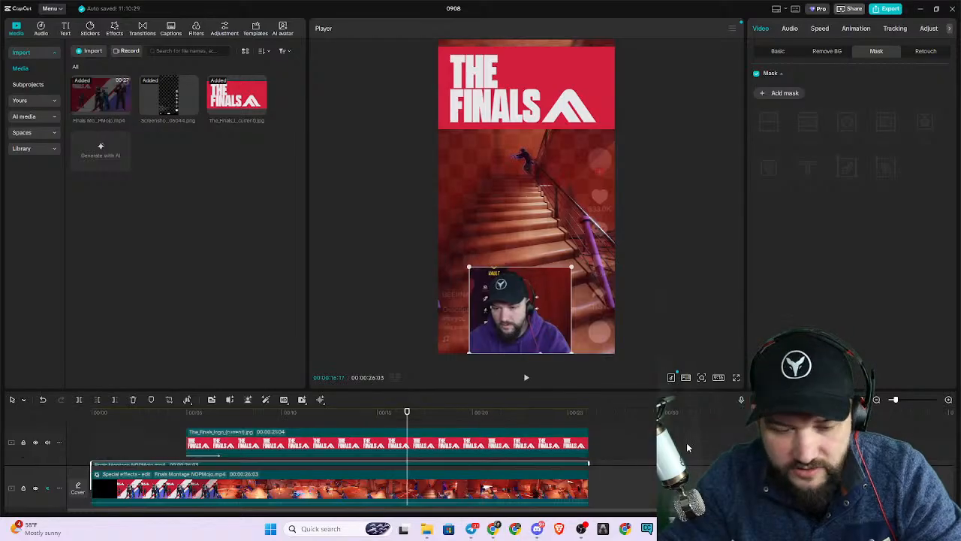
{"action": "left_click_drag", "start_coordinate": [605, 388], "coordinate": [593, 217]}
{"action": "left_click_drag", "start_coordinate": [363, 353], "coordinate": [372, 265]}
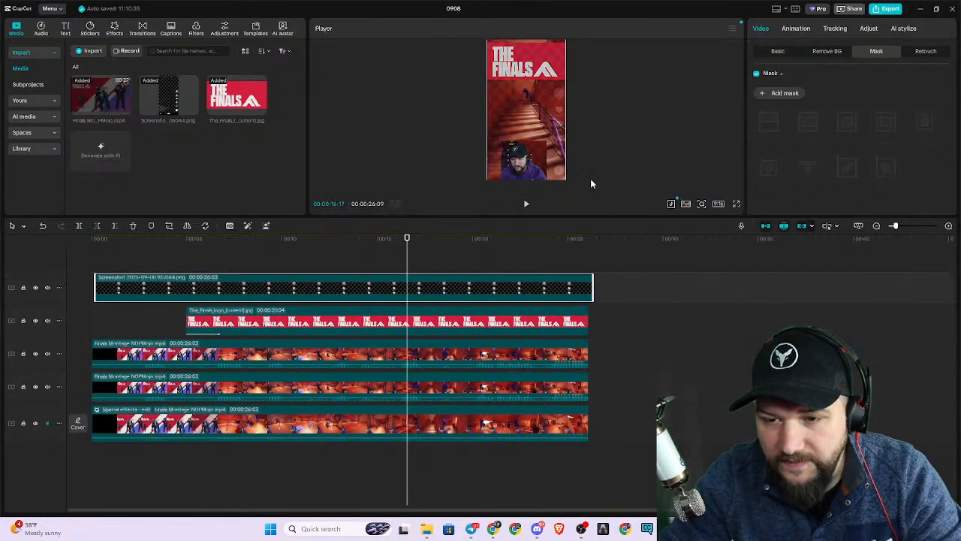
Raise the TikTok overlay's opacity to about 51% to compare its interface elements with the facecam's placement.
{"action": "left_click_drag", "start_coordinate": [561, 215], "coordinate": [571, 368]}
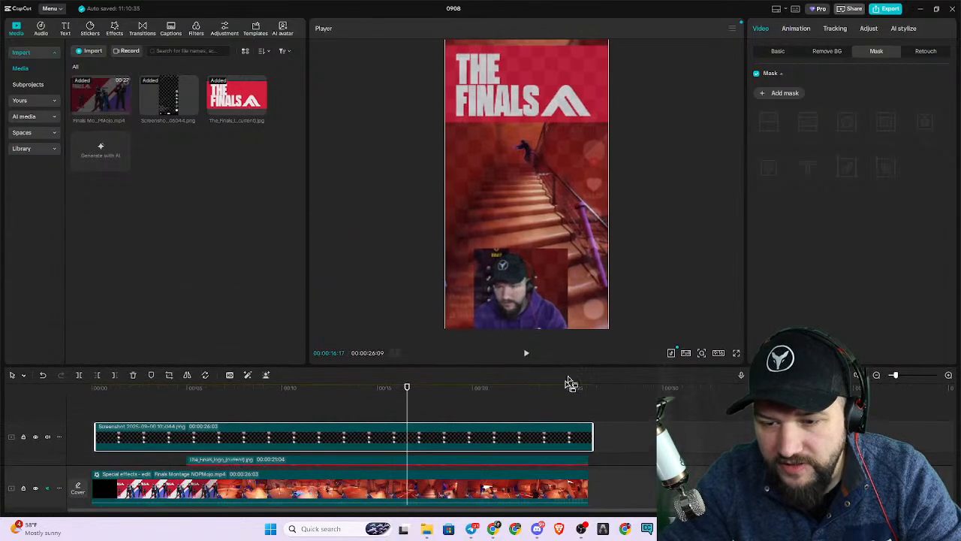
{"action": "left_click", "coordinate": [778, 51]}
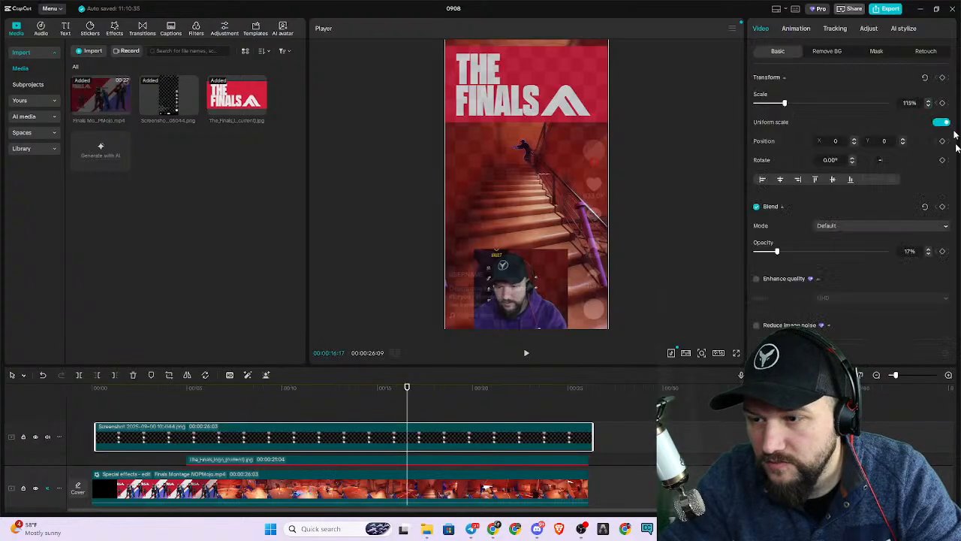
{"action": "left_click_drag", "start_coordinate": [778, 252], "coordinate": [823, 261]}
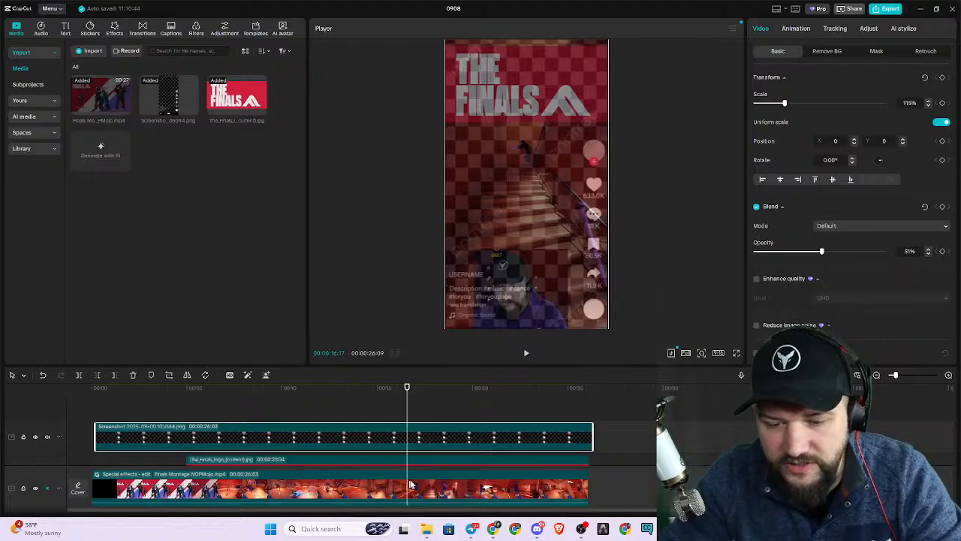
Try enlarging the facecam clip to about 89% so it spans most of the frame's lower part, at X 56, Y -1106.
{"action": "scroll", "coordinate": [630, 427], "scroll_direction": "down", "scroll_amount": 1}
{"action": "scroll", "coordinate": [476, 437], "scroll_direction": "down", "scroll_amount": 1}
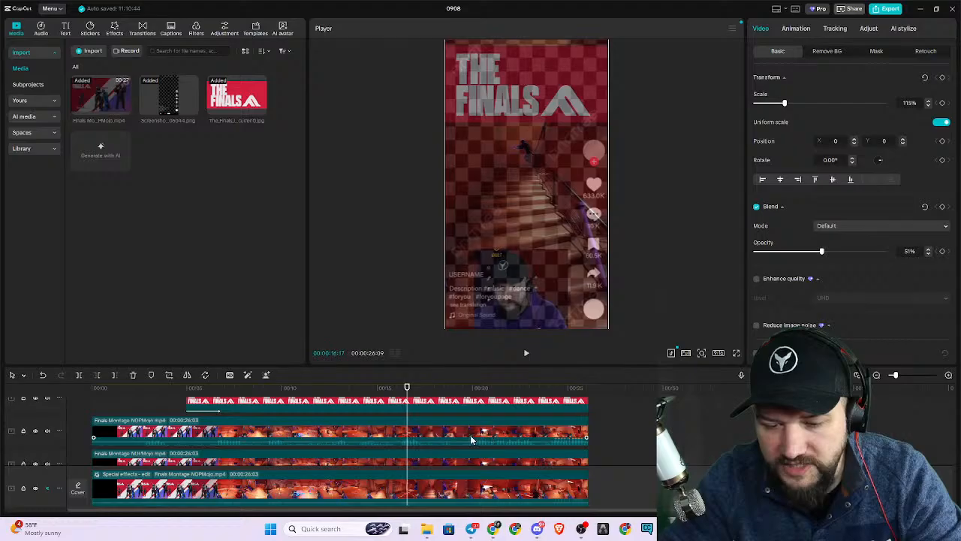
{"action": "left_click", "coordinate": [474, 439]}
{"action": "left_click_drag", "start_coordinate": [567, 250], "coordinate": [593, 210]}
{"action": "left_click_drag", "start_coordinate": [557, 271], "coordinate": [570, 234]}
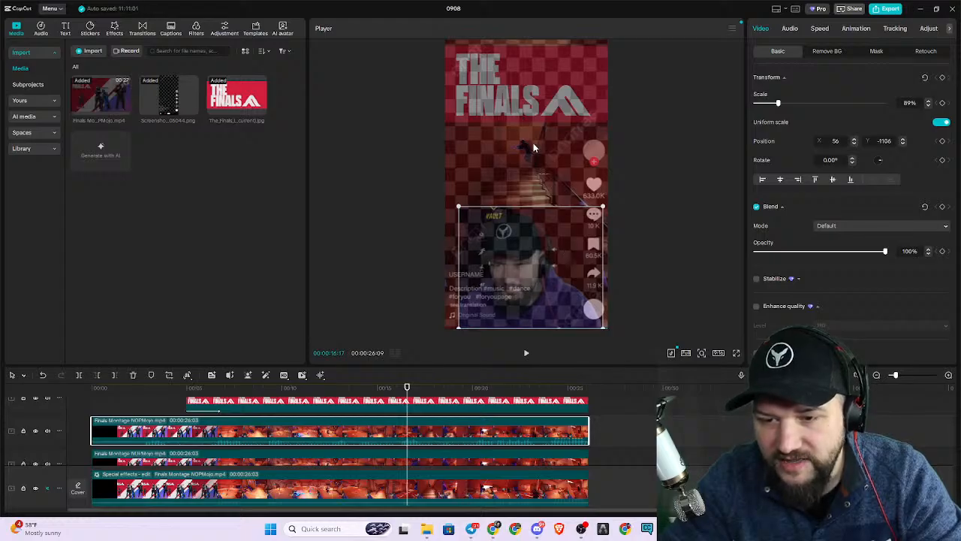
{"action": "mouse_move", "coordinate": [454, 211]}
{"action": "left_mouse_down"}
{"action": "mouse_move", "coordinate": [469, 221]}
{"action": "mouse_move", "coordinate": [455, 219]}
{"action": "left_mouse_up"}
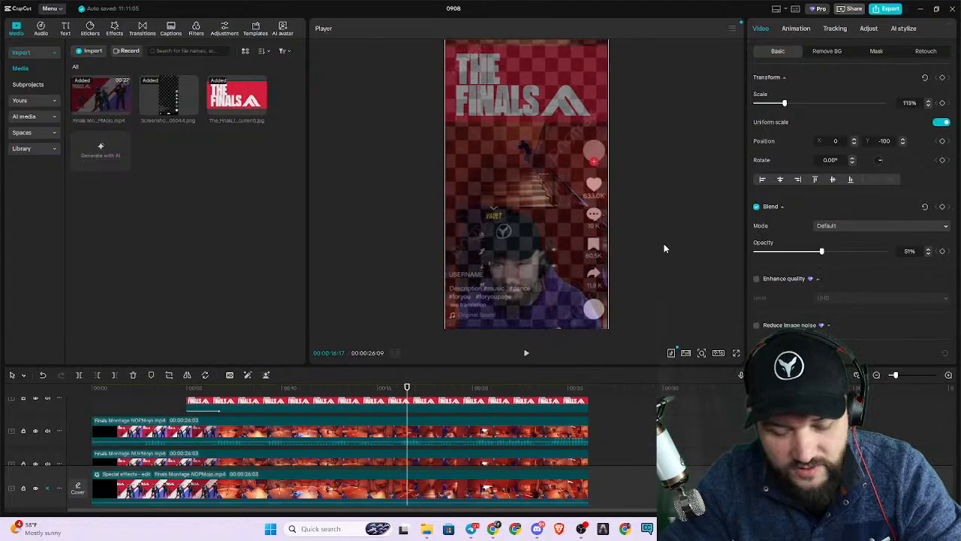
Scale the facecam clip to about 75% and place it in the video frame's lower right corner, at X 329, Y -1282.
{"action": "left_click", "coordinate": [477, 433]}
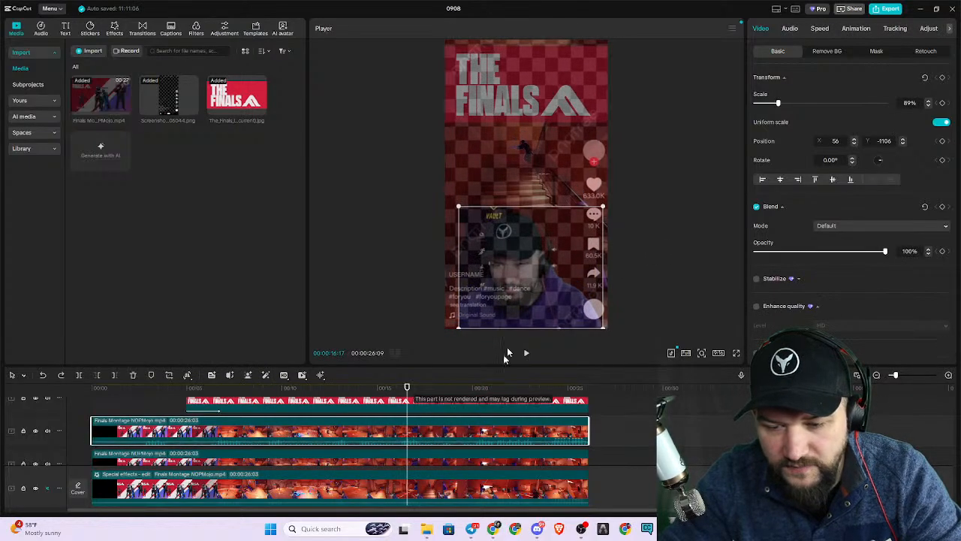
{"action": "left_click_drag", "start_coordinate": [457, 207], "coordinate": [559, 273]}
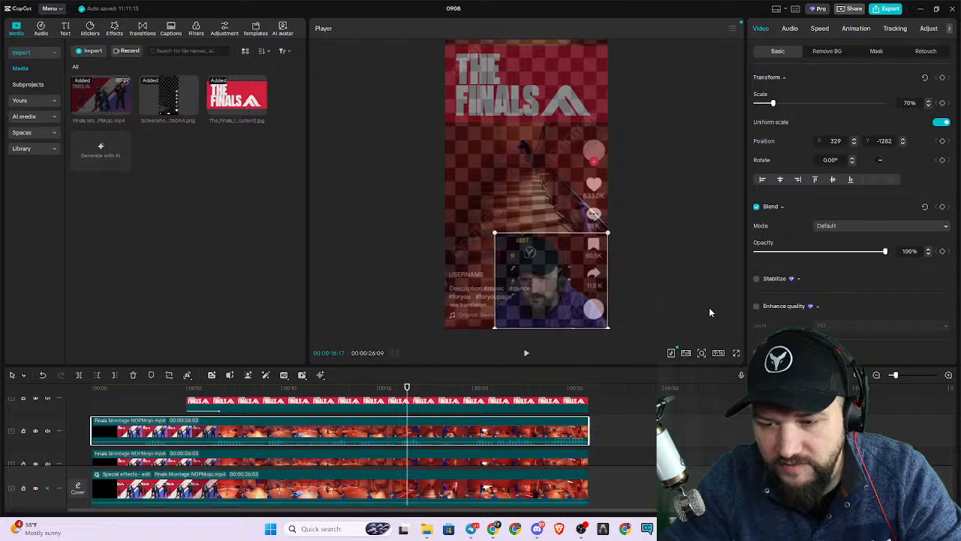
{"action": "left_click", "coordinate": [690, 268]}
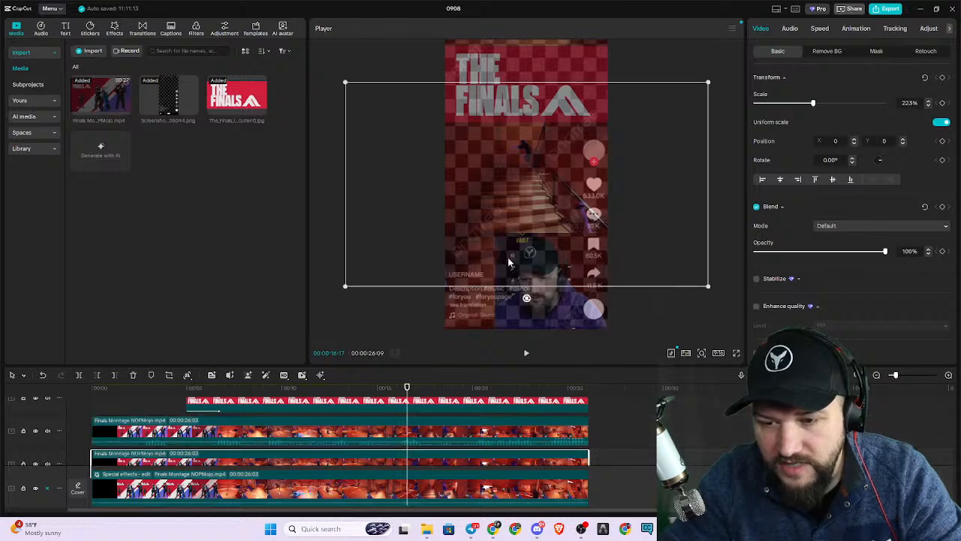
{"action": "left_click", "coordinate": [542, 262]}
{"action": "left_click", "coordinate": [703, 254]}
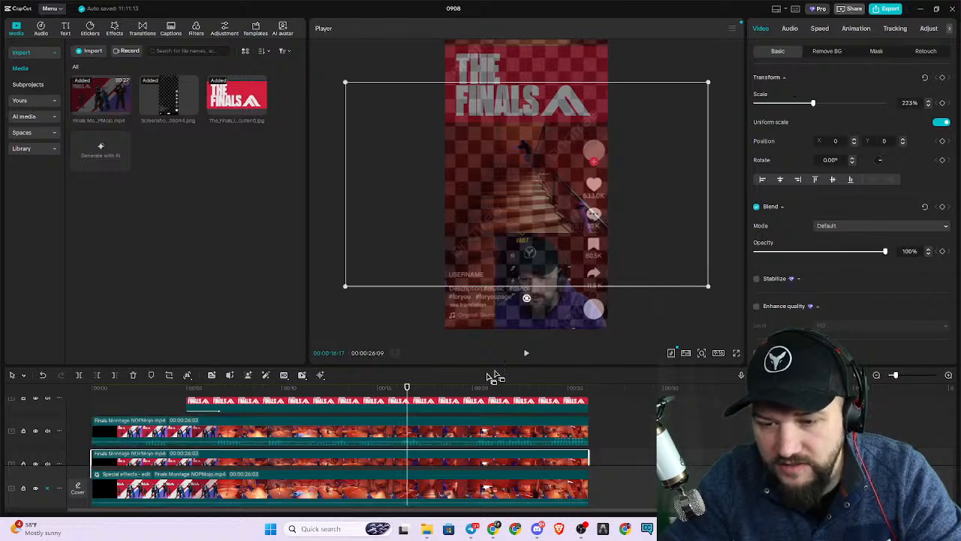
{"action": "left_click", "coordinate": [464, 434]}
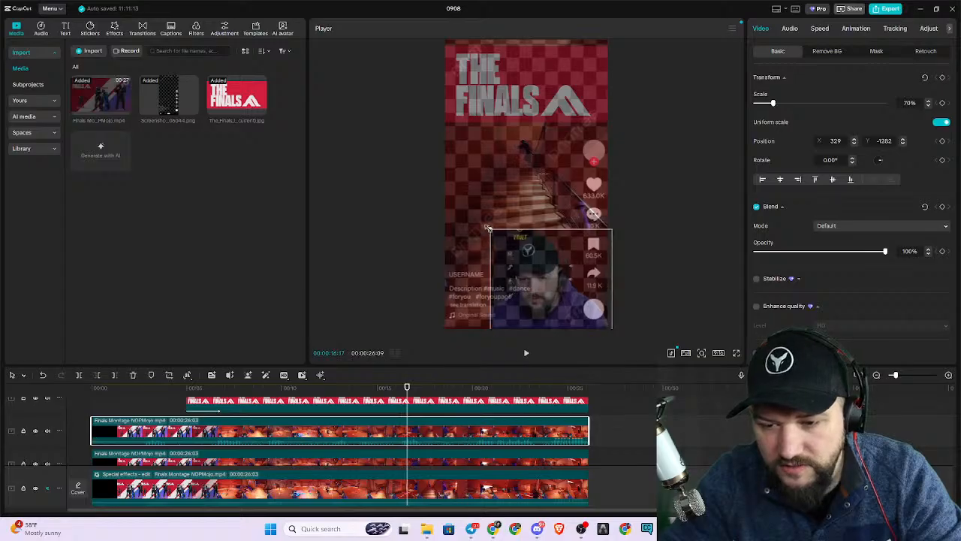
Hide the topmost track holding the TikTok overlay screenshot.
{"action": "left_click", "coordinate": [694, 233]}
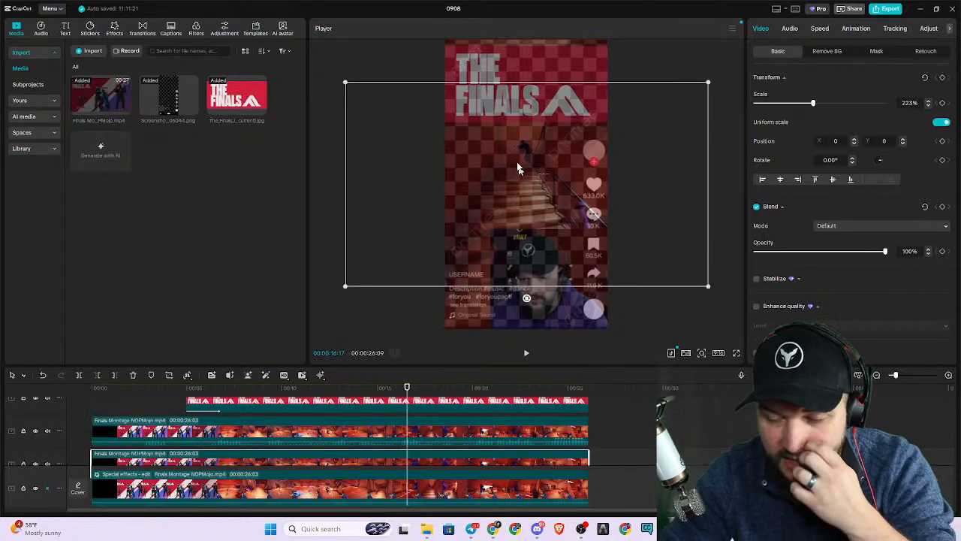
{"action": "scroll", "coordinate": [286, 443], "scroll_direction": "up", "scroll_amount": 3}
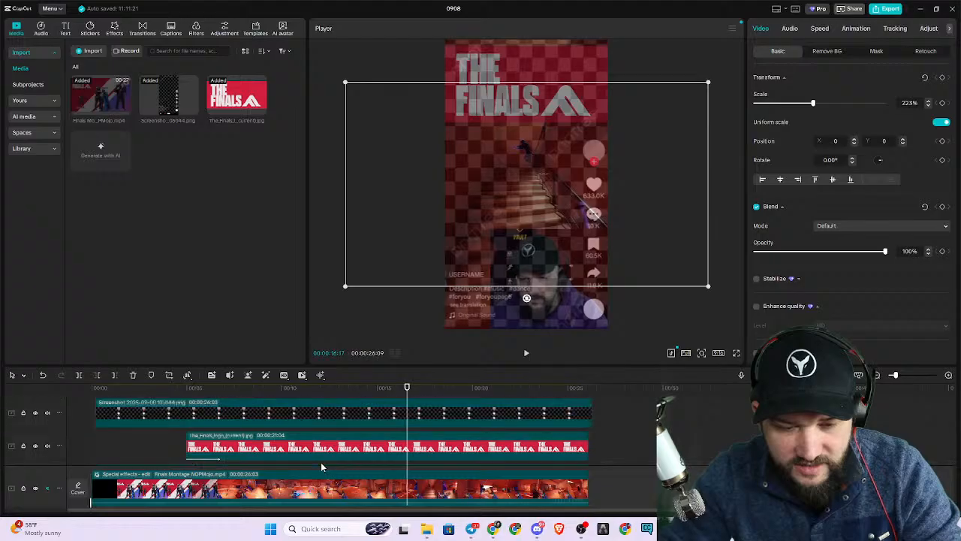
{"action": "left_click", "coordinate": [35, 413]}
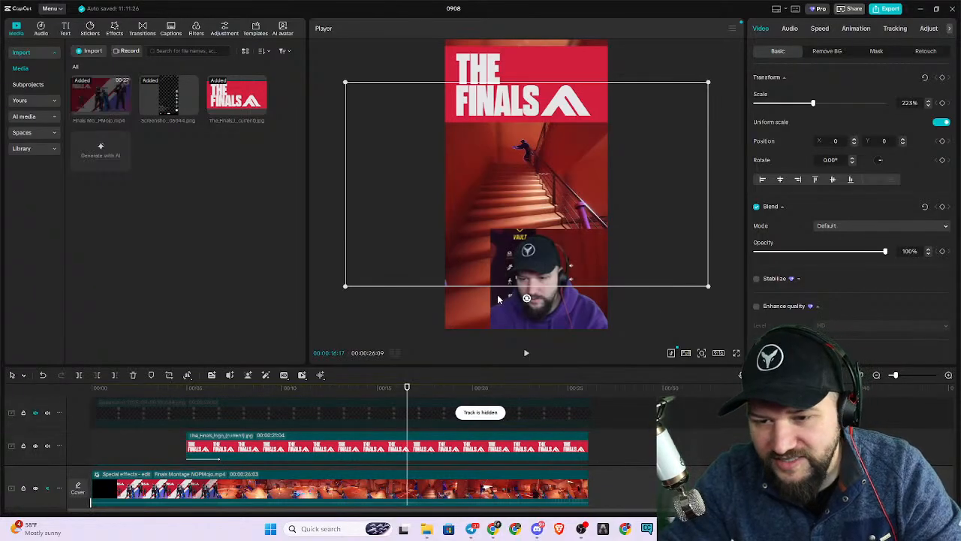
Give the facecam a circle mask of about 480 by 485, offset to X -33, Y 8 around the face.
{"action": "left_click", "coordinate": [562, 310]}
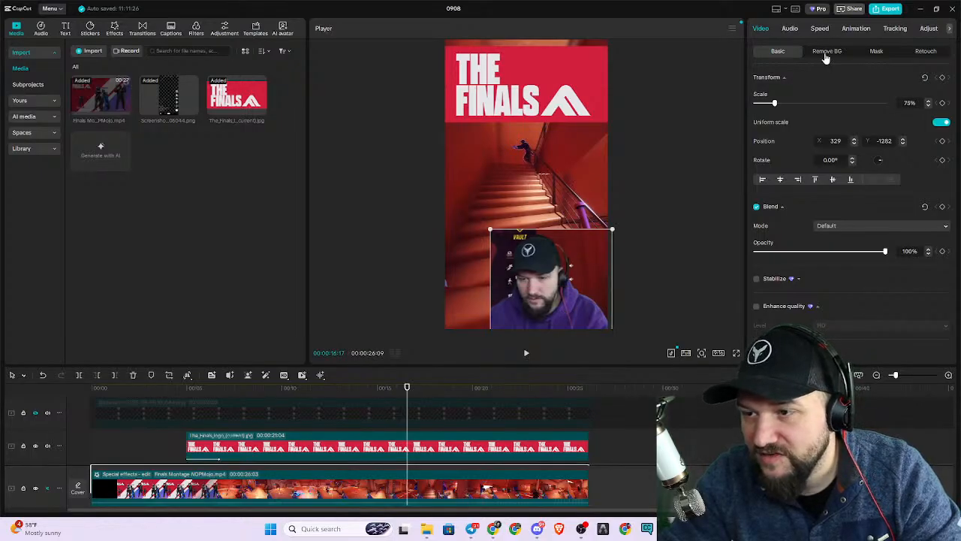
{"action": "left_click", "coordinate": [877, 54]}
{"action": "left_click", "coordinate": [781, 93]}
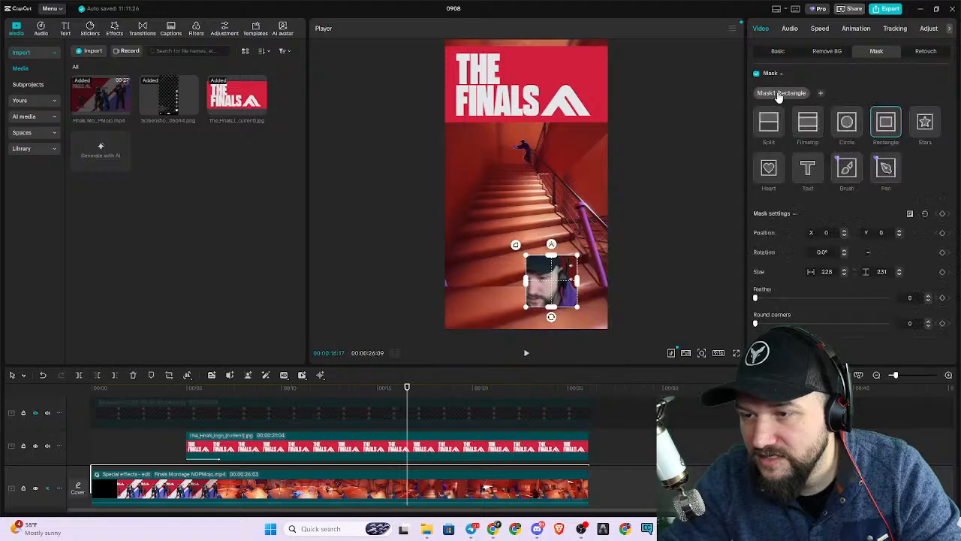
{"action": "left_click", "coordinate": [848, 129]}
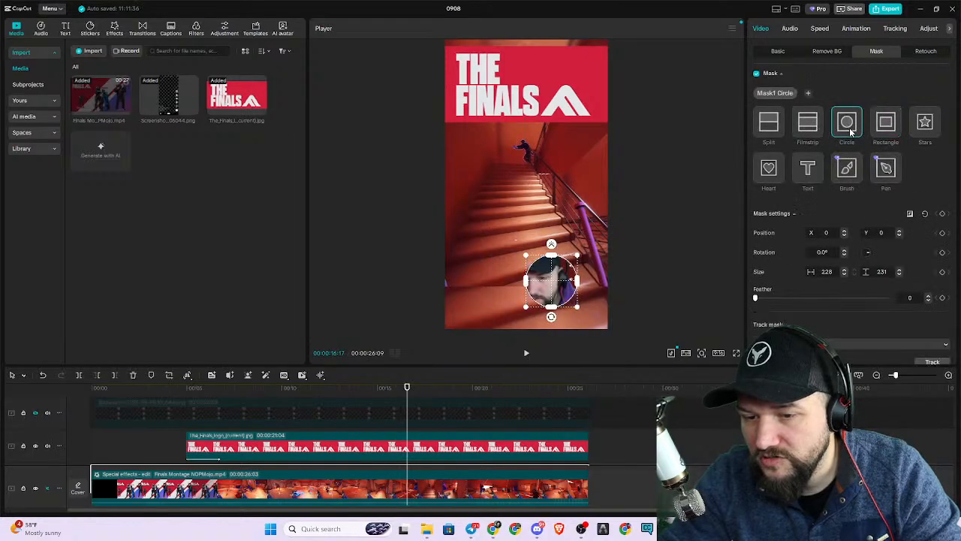
{"action": "left_click_drag", "start_coordinate": [526, 259], "coordinate": [487, 228]}
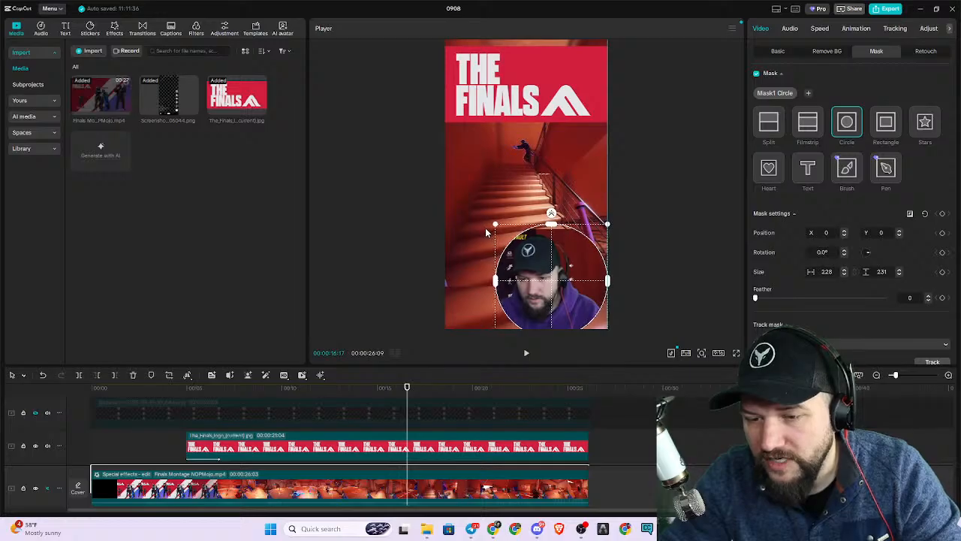
{"action": "left_click_drag", "start_coordinate": [552, 314], "coordinate": [549, 316]}
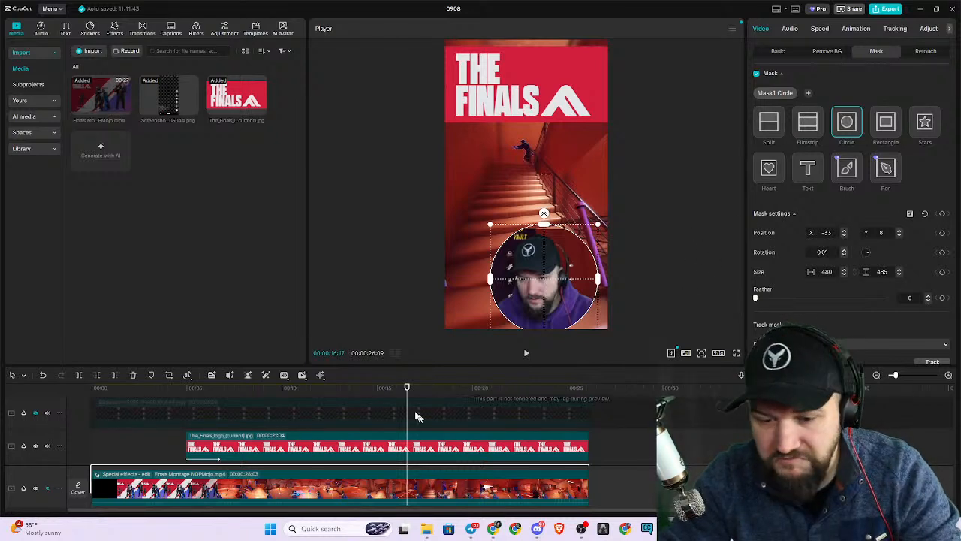
Play the montage from the beginning in full screen to check the circular facecam, then return to the editor.
{"action": "left_click_drag", "start_coordinate": [407, 388], "coordinate": [58, 418]}
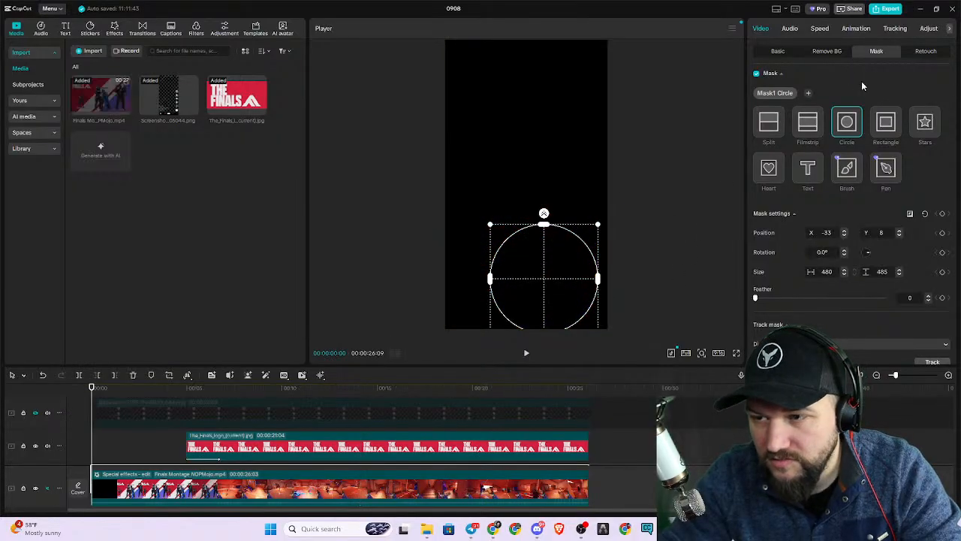
{"action": "left_click", "coordinate": [348, 461]}
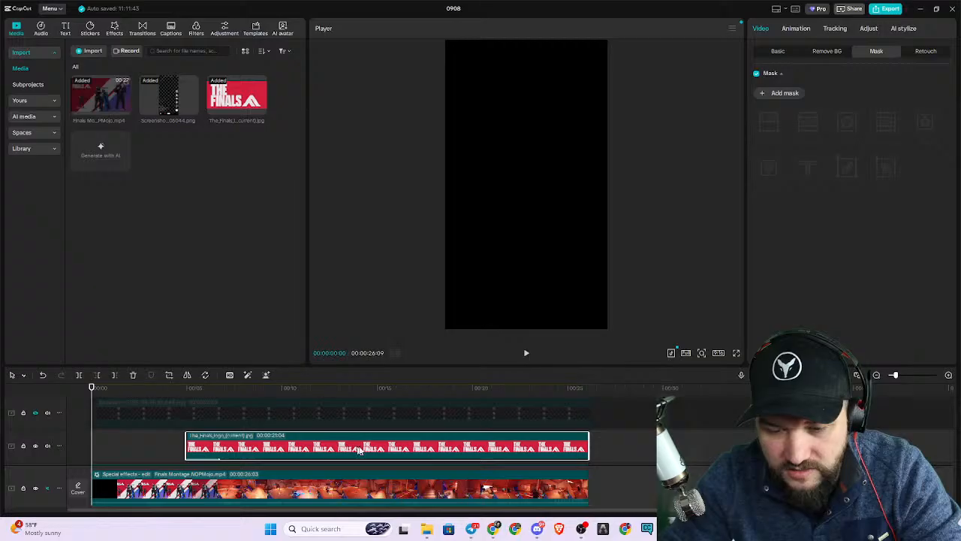
{"action": "left_click", "coordinate": [421, 412]}
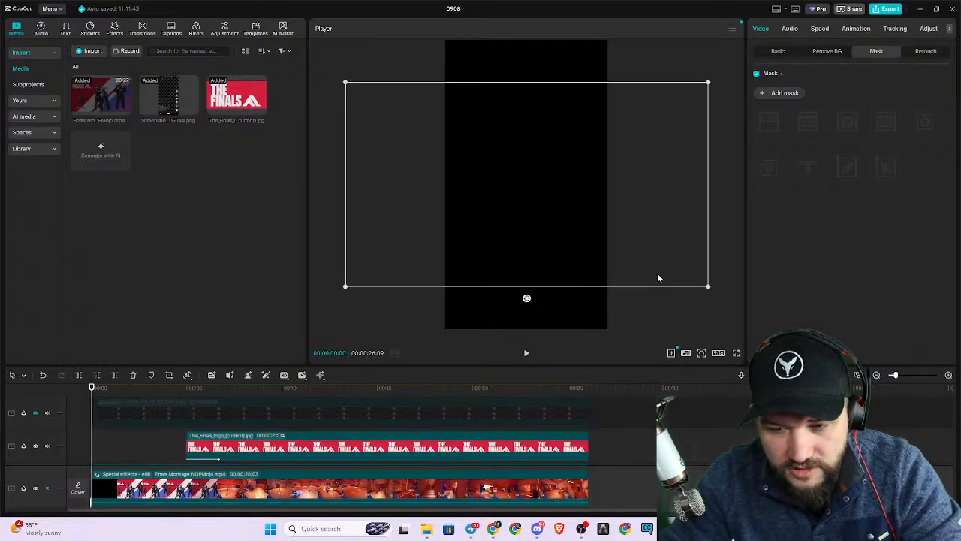
{"action": "left_click", "coordinate": [655, 304]}
{"action": "left_click", "coordinate": [736, 356]}
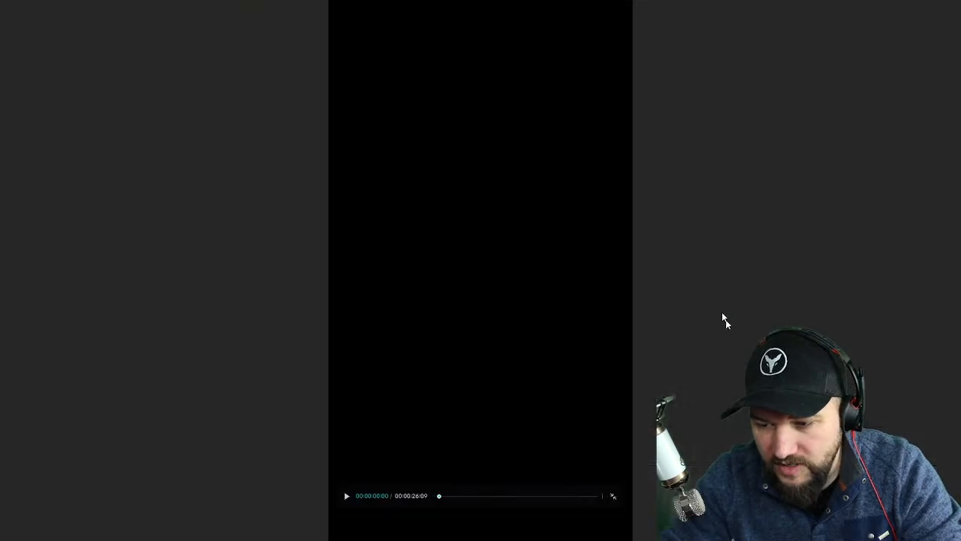
{"action": "key", "text": "space"}
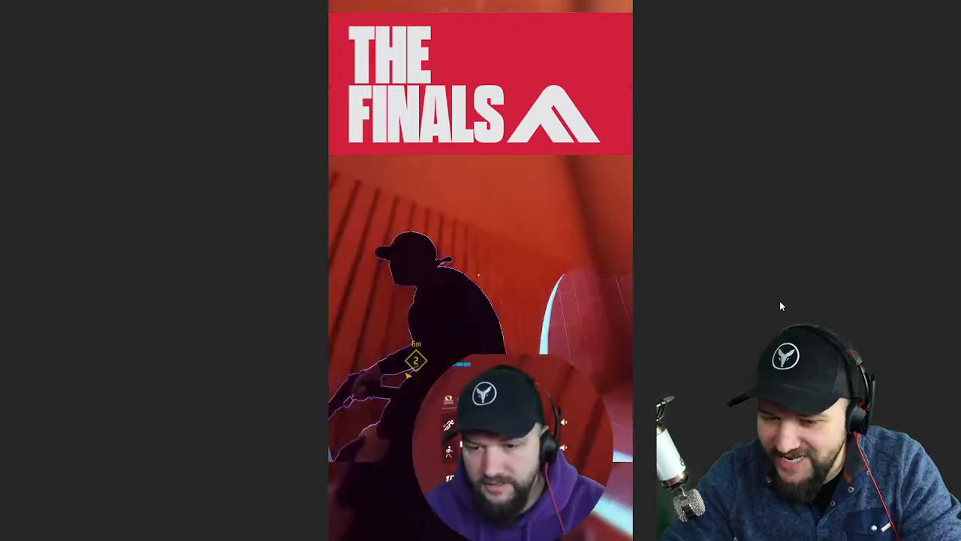
{"action": "key", "text": "Escape"}
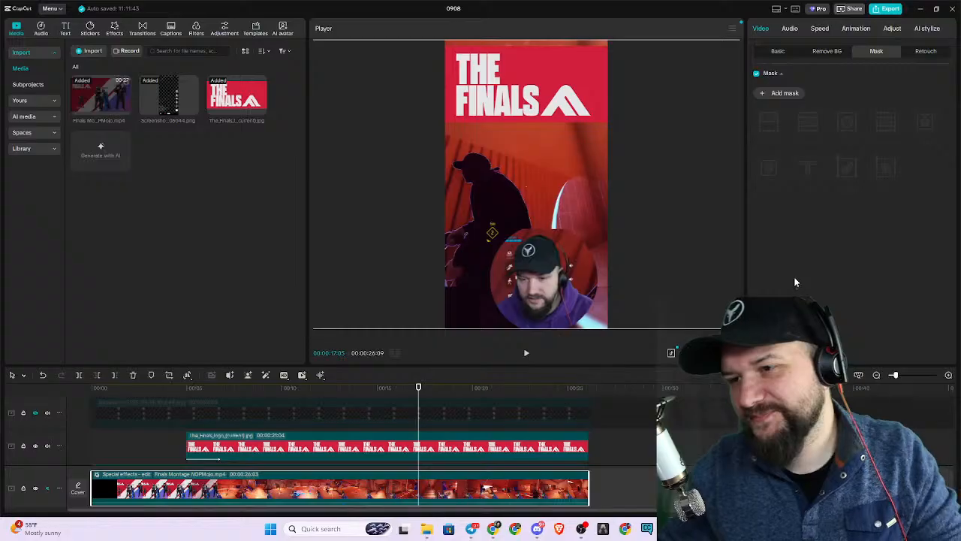
Look through the audio and speed settings, and the facecam clip's mask and basic video settings.
{"action": "left_click", "coordinate": [791, 29]}
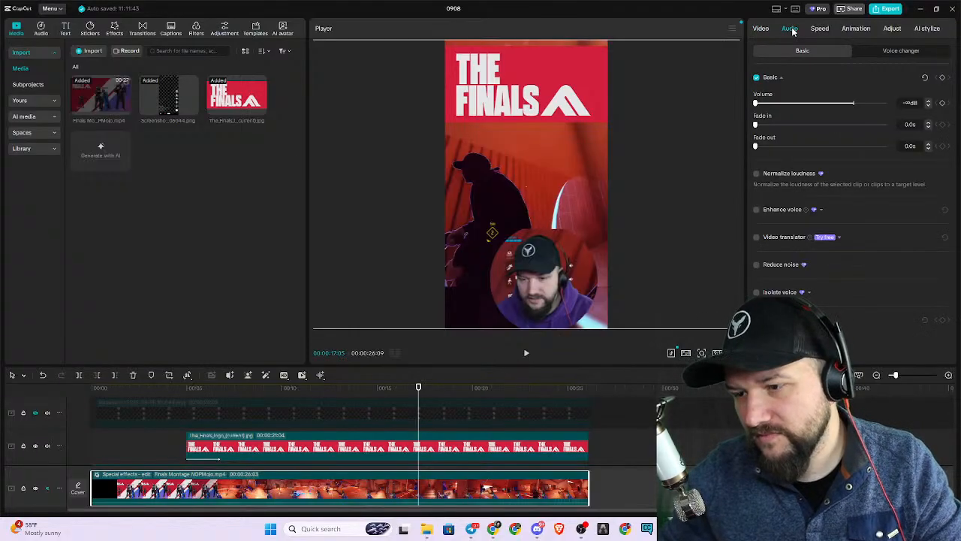
{"action": "left_click", "coordinate": [823, 30]}
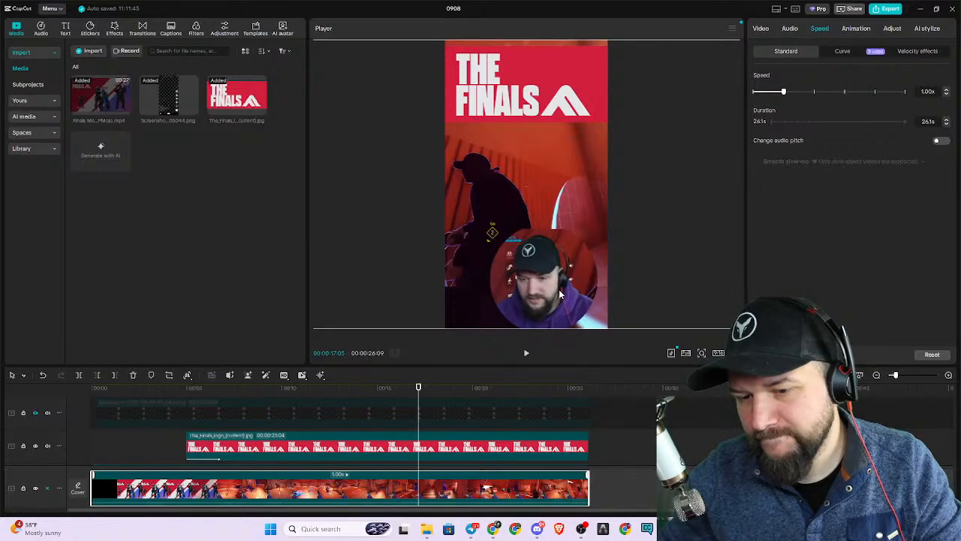
{"action": "left_click", "coordinate": [581, 302]}
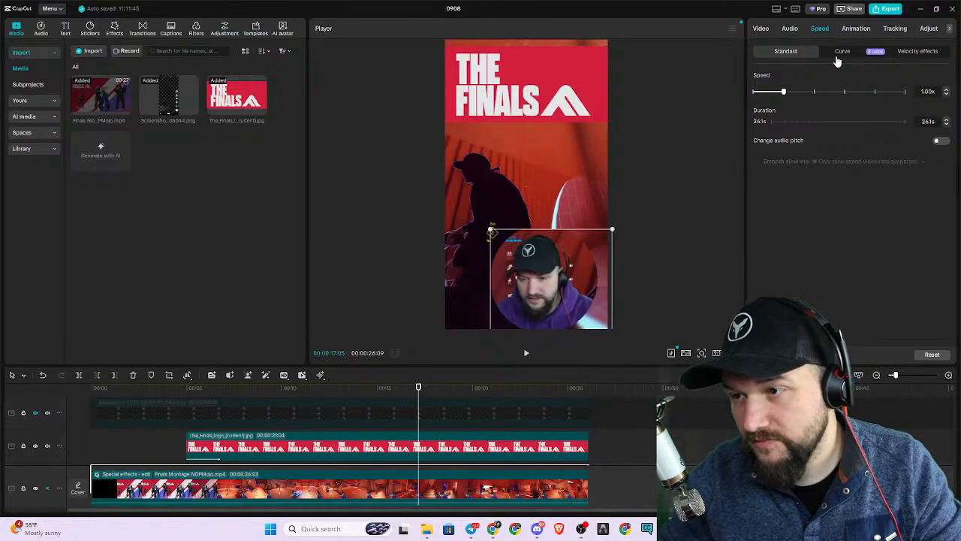
{"action": "left_click", "coordinate": [760, 29]}
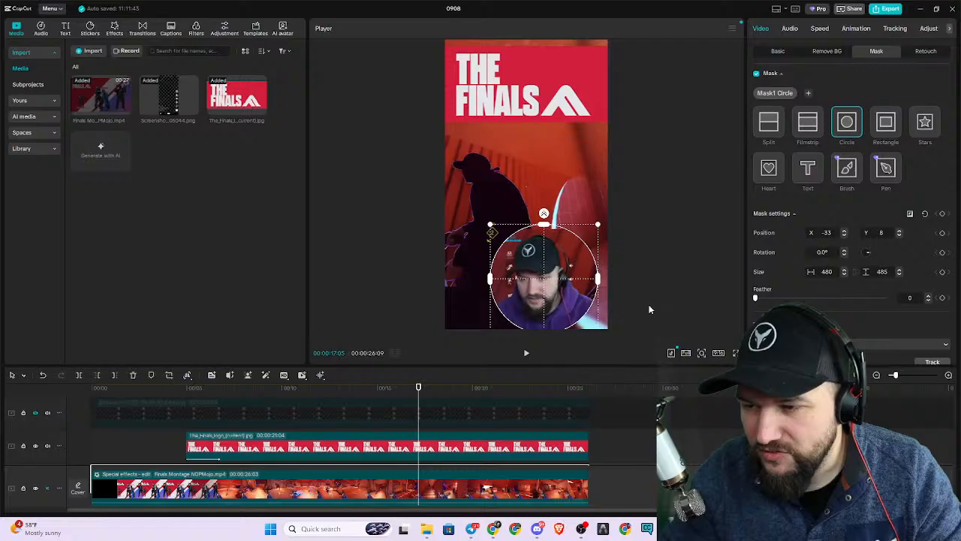
{"action": "scroll", "coordinate": [845, 301], "scroll_direction": "down", "scroll_amount": 1}
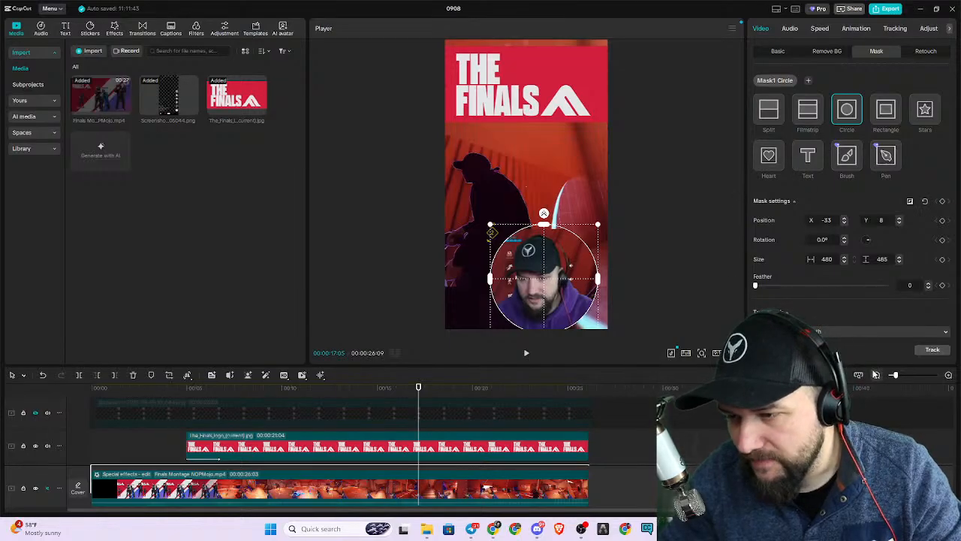
{"action": "left_click", "coordinate": [778, 51]}
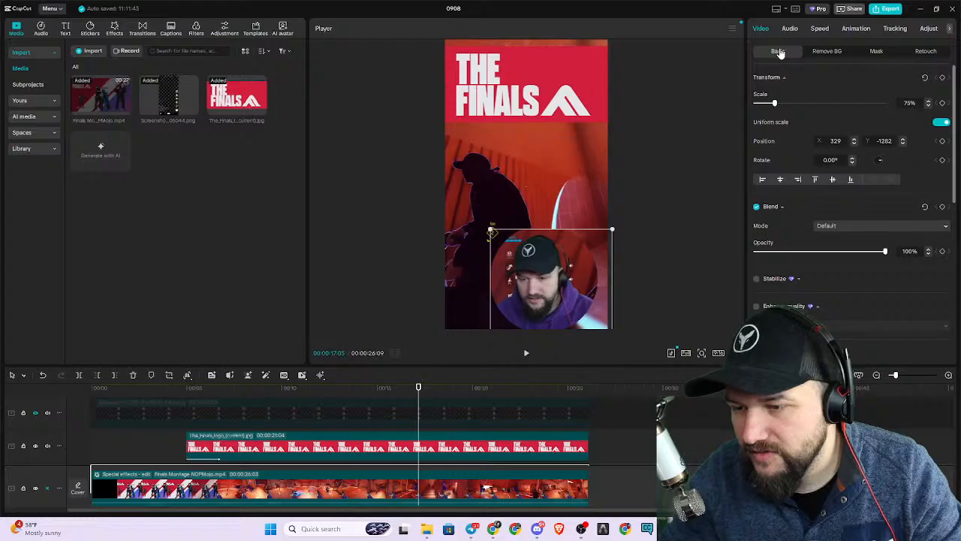
{"action": "scroll", "coordinate": [852, 316], "scroll_direction": "down", "scroll_amount": 10}
{"action": "scroll", "coordinate": [856, 311], "scroll_direction": "up", "scroll_amount": 5}
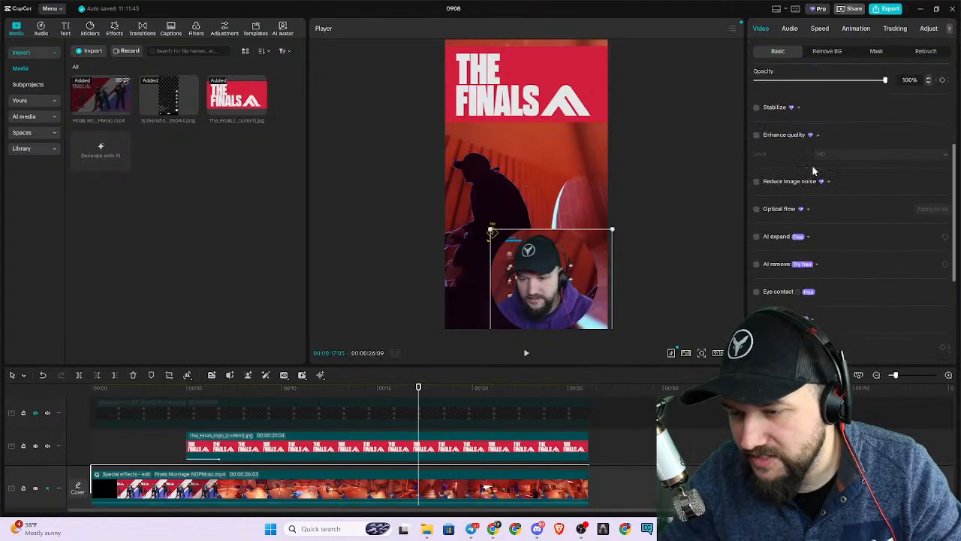
{"action": "scroll", "coordinate": [811, 196], "scroll_direction": "down", "scroll_amount": 3}
{"action": "scroll", "coordinate": [793, 239], "scroll_direction": "down", "scroll_amount": 2}
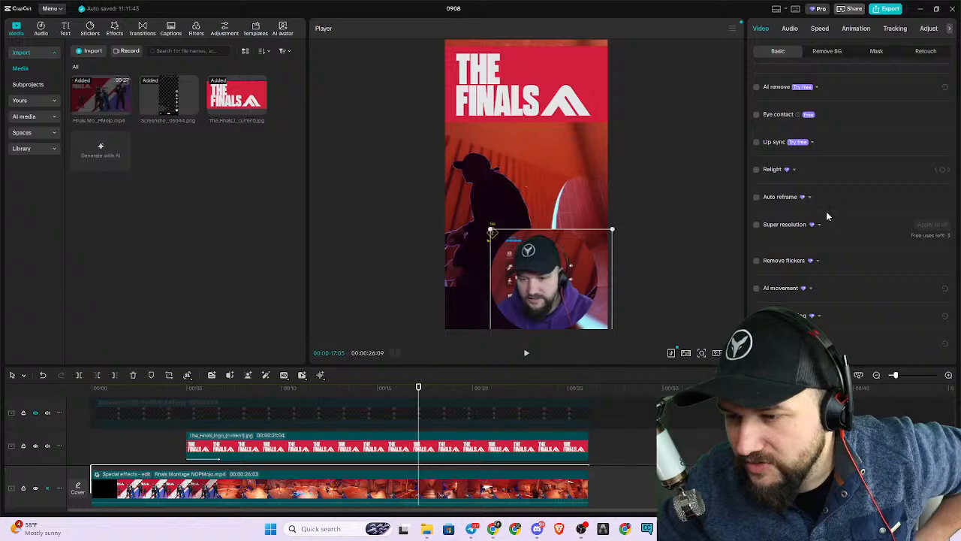
{"action": "scroll", "coordinate": [826, 212], "scroll_direction": "up", "scroll_amount": 4}
{"action": "scroll", "coordinate": [828, 222], "scroll_direction": "up", "scroll_amount": 2}
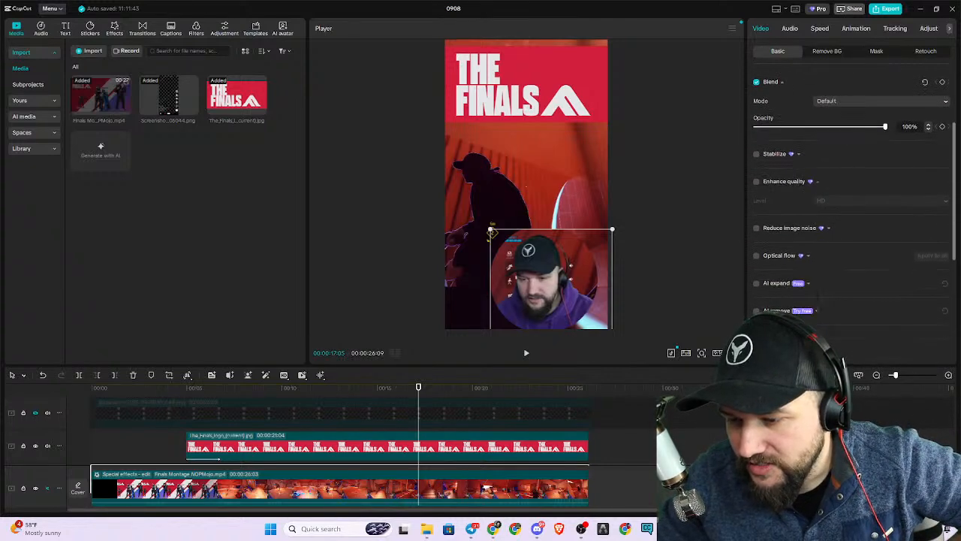
{"action": "scroll", "coordinate": [842, 240], "scroll_direction": "up", "scroll_amount": 3}
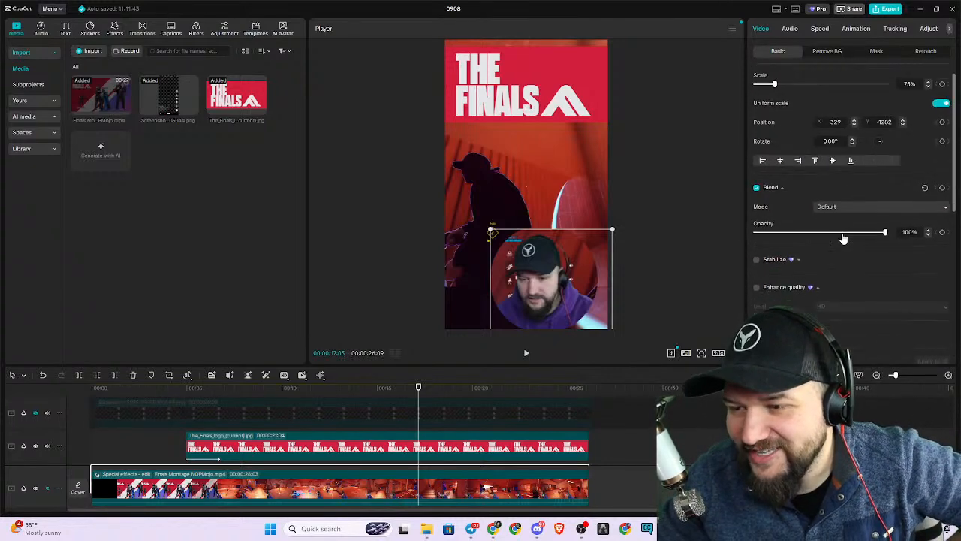
Turn on custom background removal for the facecam clip.
{"action": "left_click", "coordinate": [837, 60]}
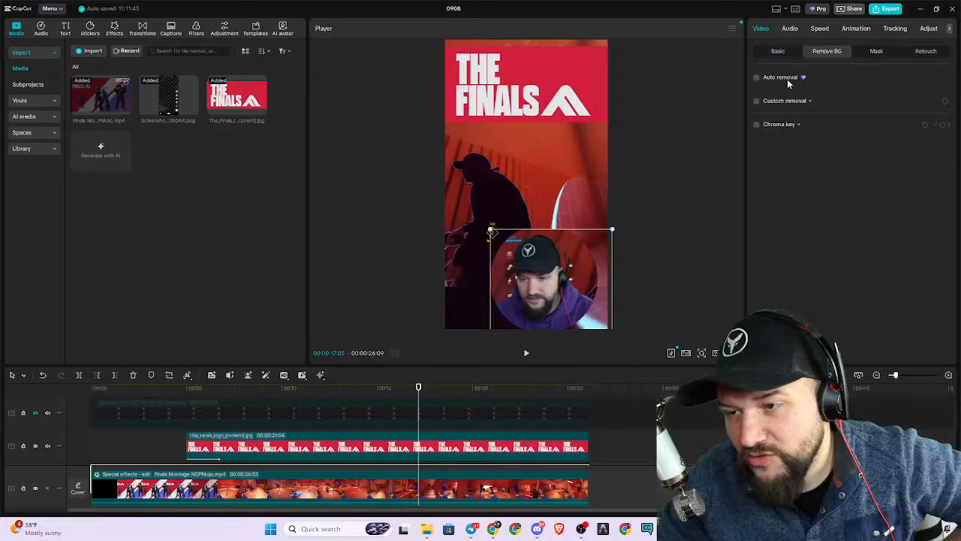
{"action": "left_click", "coordinate": [757, 102]}
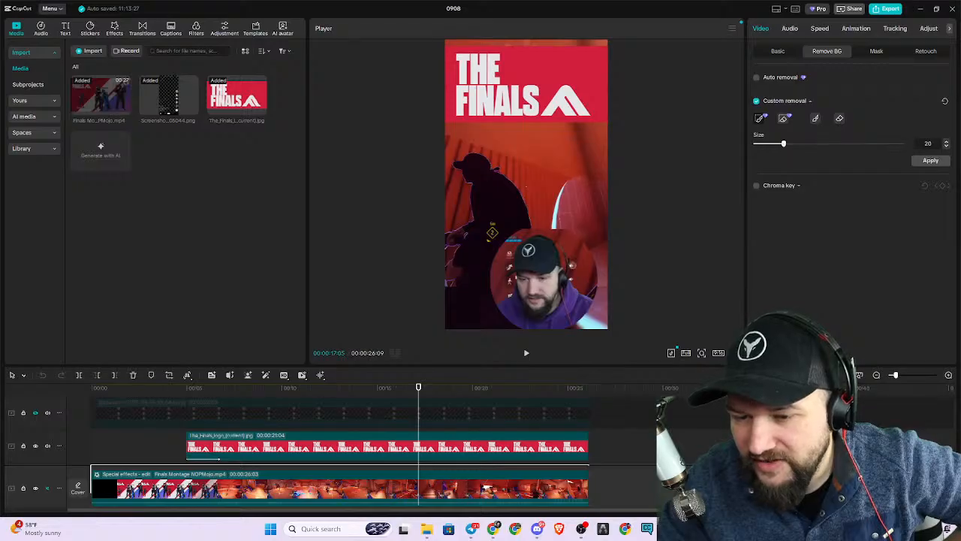
Brush over the background on both sides of and above the head in the facecam at size 20, and apply the removal.
{"action": "mouse_move", "coordinate": [597, 289]}
{"action": "left_mouse_down"}
{"action": "mouse_move", "coordinate": [587, 248]}
{"action": "mouse_move", "coordinate": [568, 225]}
{"action": "mouse_move", "coordinate": [497, 240]}
{"action": "mouse_move", "coordinate": [492, 275]}
{"action": "mouse_move", "coordinate": [514, 303]}
{"action": "left_mouse_up"}
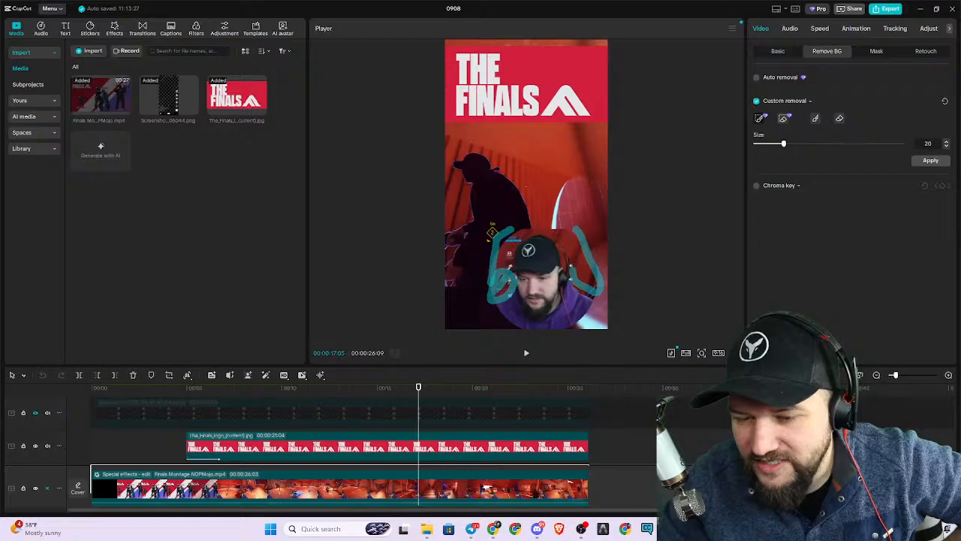
{"action": "left_click_drag", "start_coordinate": [543, 230], "coordinate": [577, 255]}
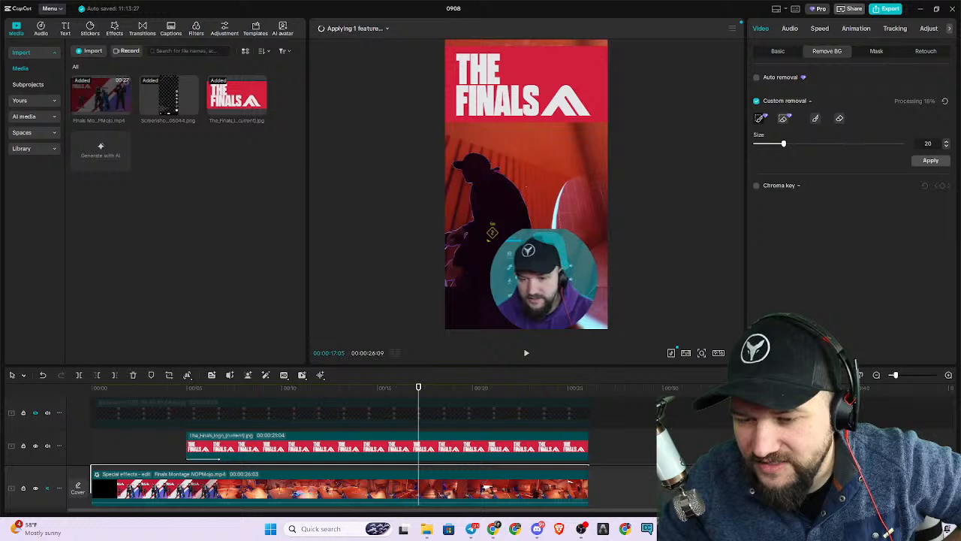
{"action": "left_click", "coordinate": [925, 161]}
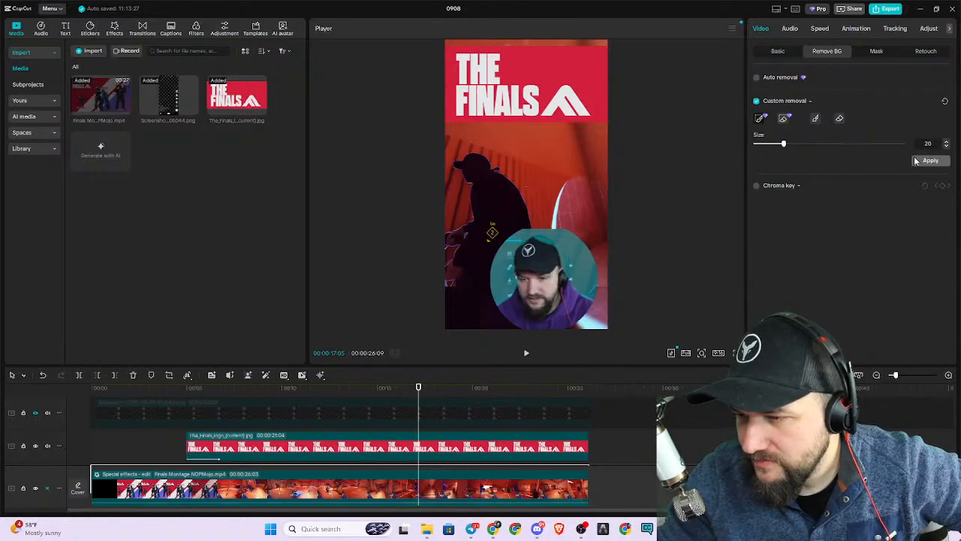
{"action": "left_click", "coordinate": [919, 161]}
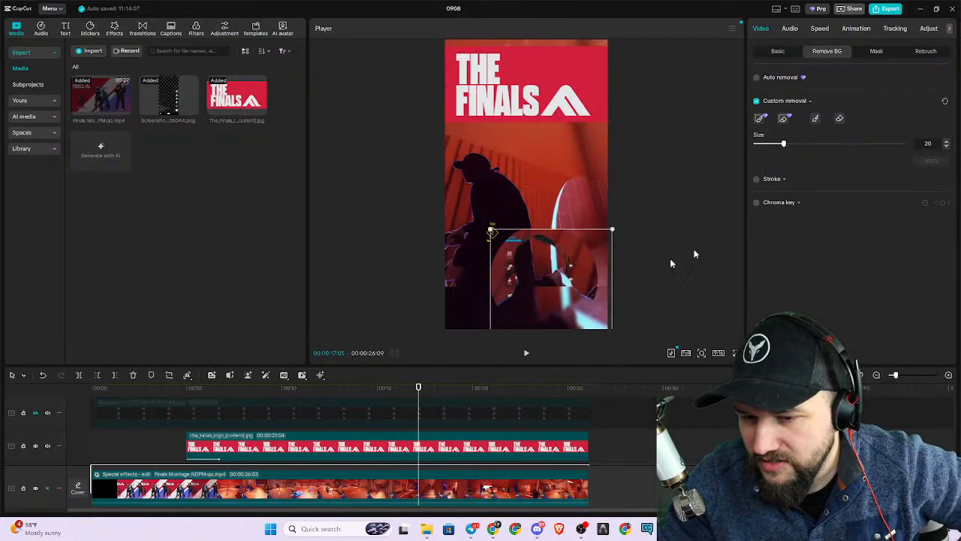
Move the facecam up over the gameplay, then undo that move and the applied background removal.
{"action": "left_click_drag", "start_coordinate": [595, 275], "coordinate": [597, 208]}
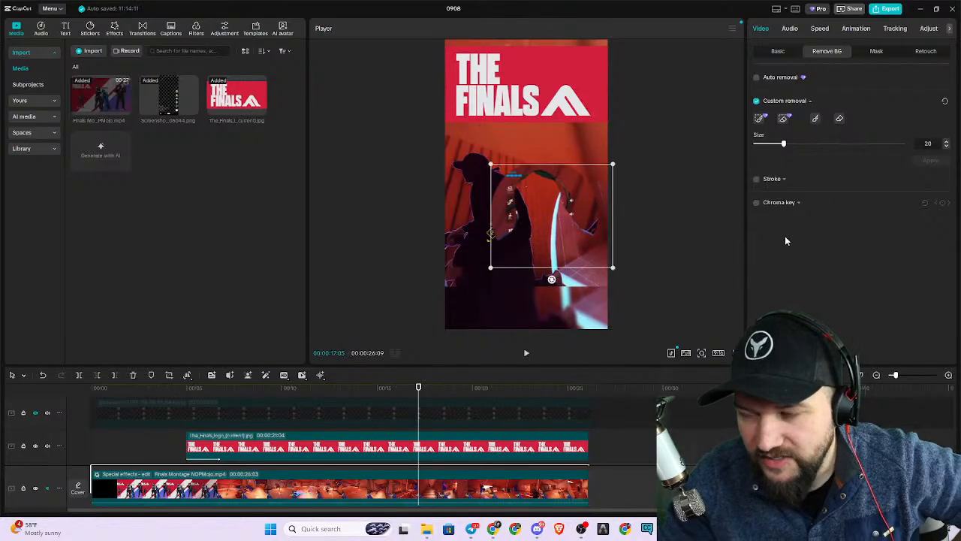
{"action": "key", "text": "ctrl+z"}
{"action": "key", "text": "ctrl+z"}
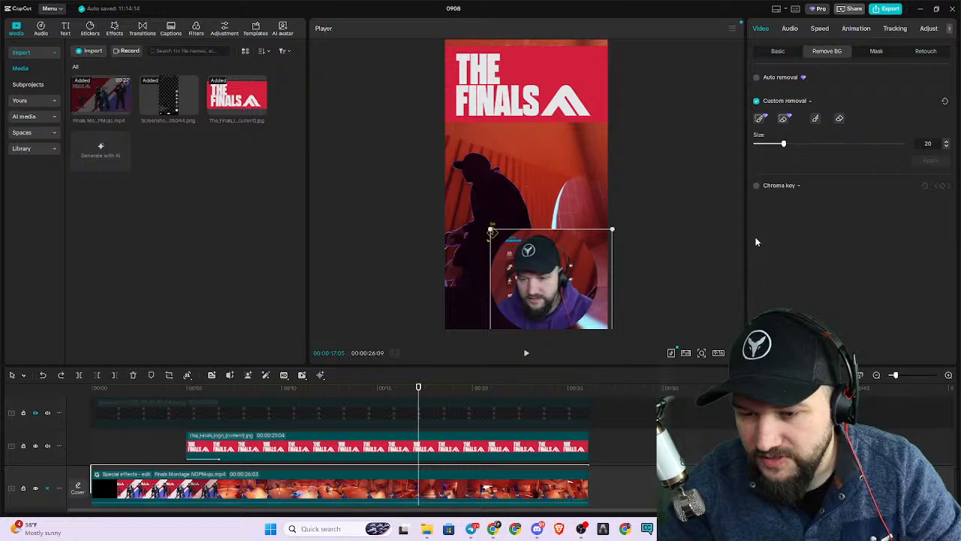
Turn on chroma key for the facecam clip and switch its custom removal off and on again.
{"action": "left_click", "coordinate": [761, 119]}
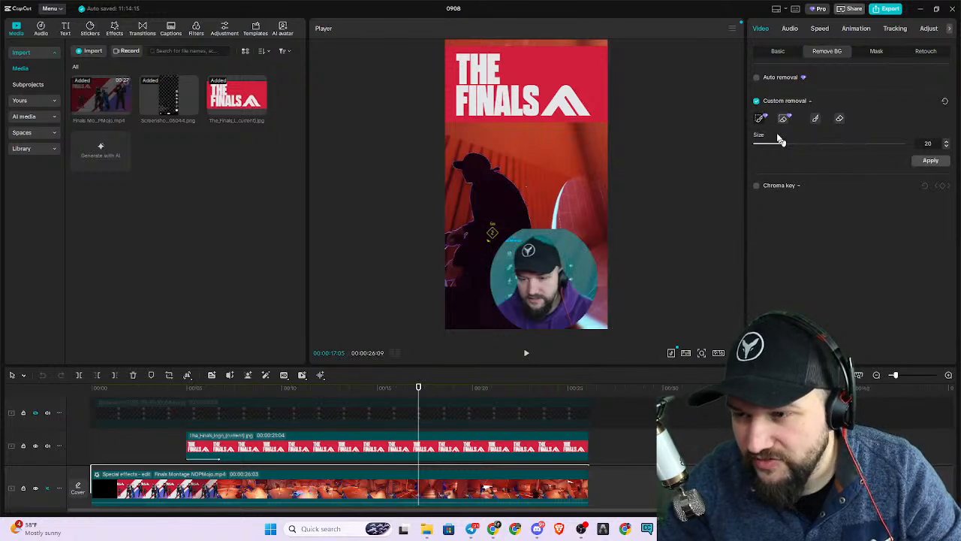
{"action": "left_click", "coordinate": [756, 186]}
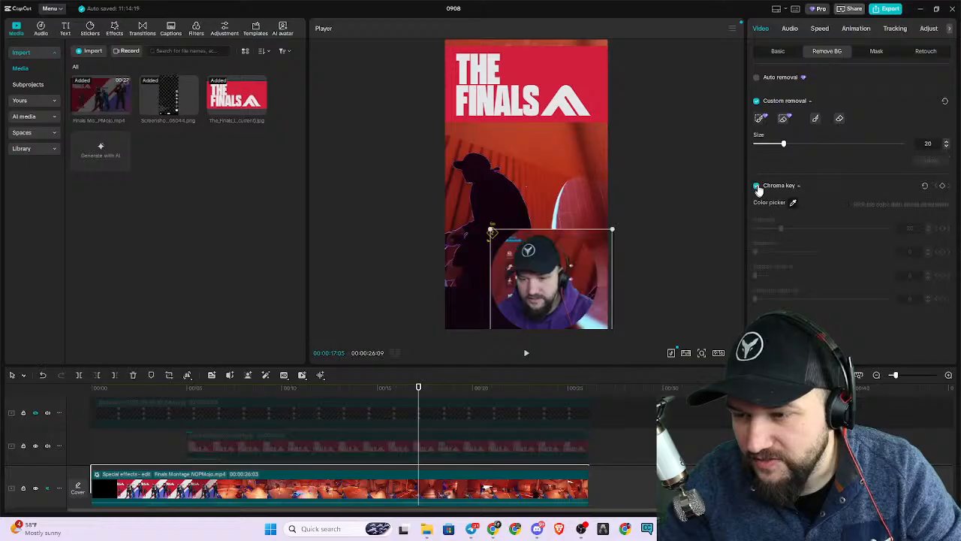
{"action": "left_click", "coordinate": [757, 101]}
{"action": "left_click", "coordinate": [757, 101]}
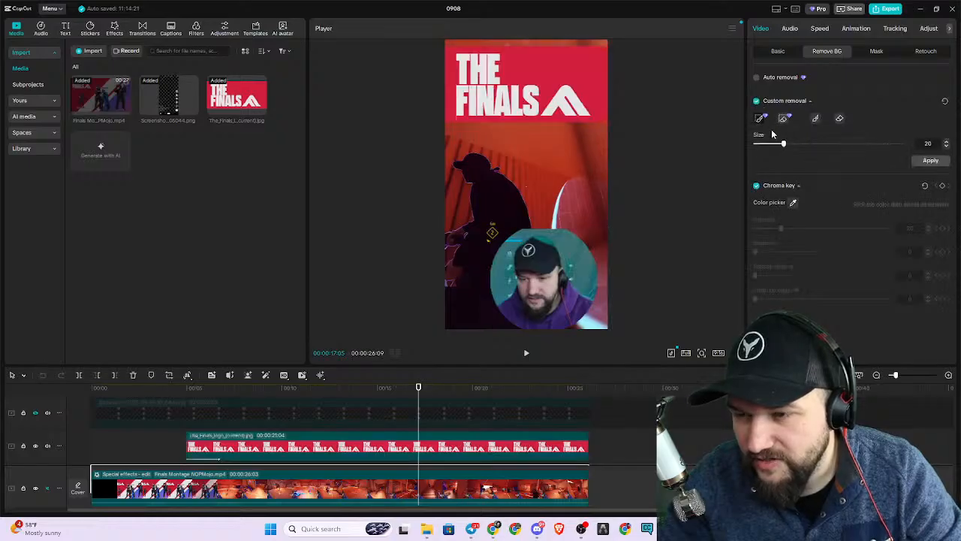
Erase the automatic selection across the facecam's background with the custom removal eraser at size 52.
{"action": "left_click", "coordinate": [783, 120]}
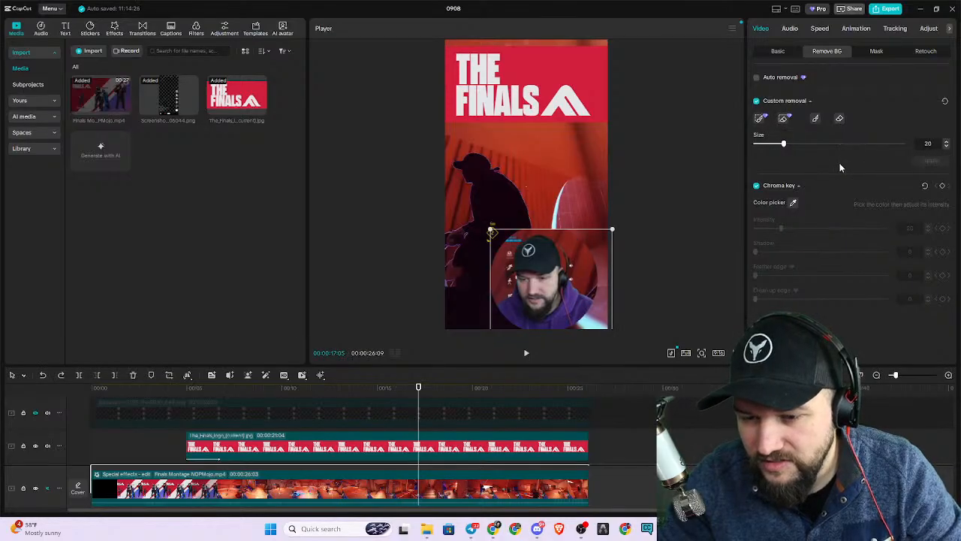
{"action": "left_click", "coordinate": [760, 120]}
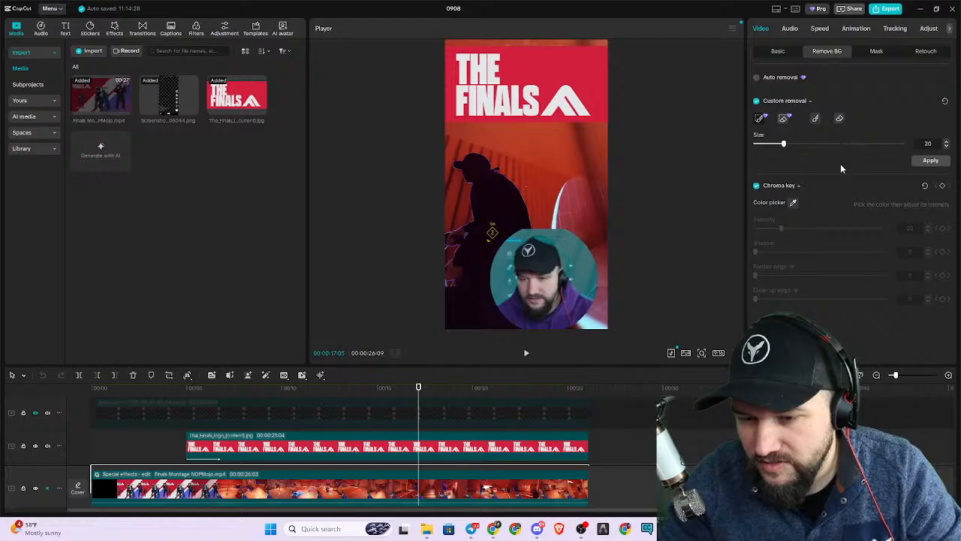
{"action": "key", "text": "Escape"}
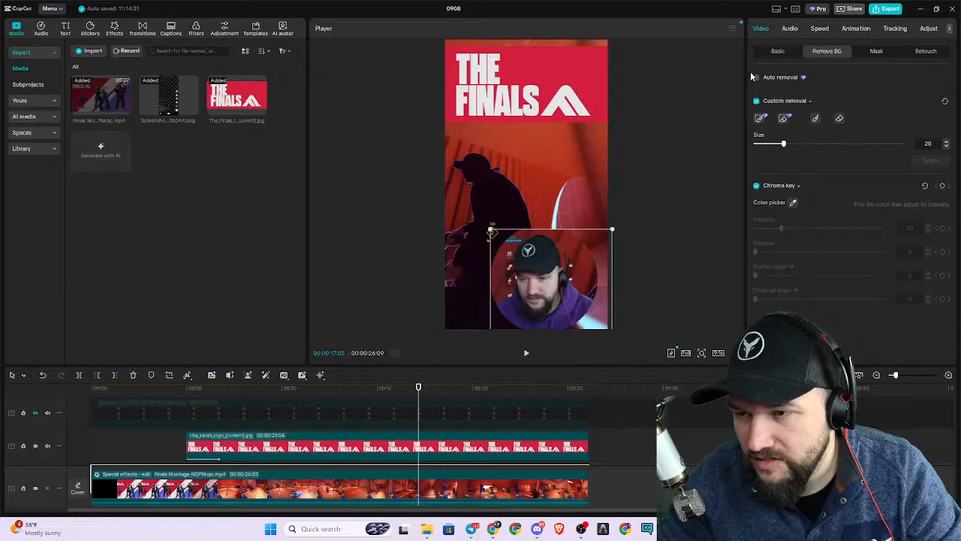
{"action": "left_click", "coordinate": [763, 120]}
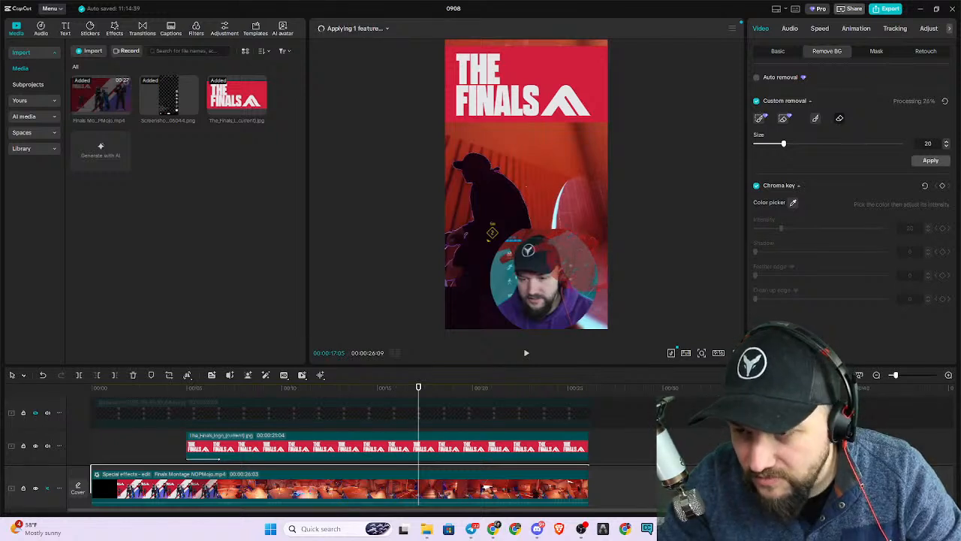
{"action": "left_click_drag", "start_coordinate": [784, 148], "coordinate": [832, 145]}
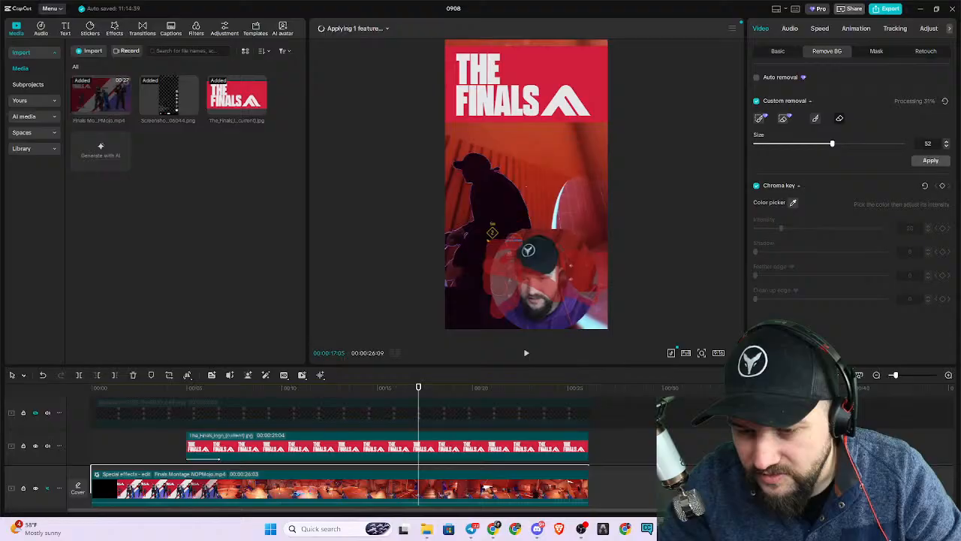
{"action": "left_click_drag", "start_coordinate": [503, 284], "coordinate": [506, 281]}
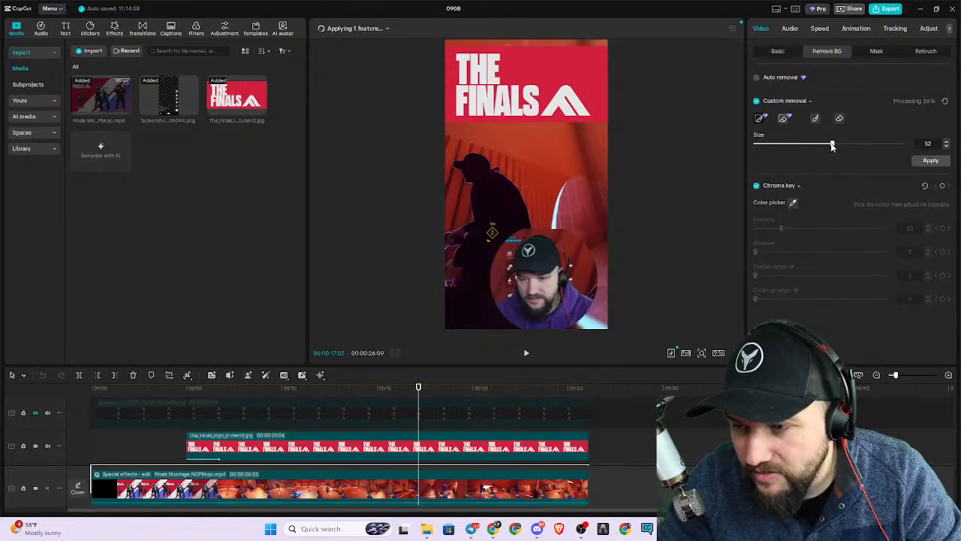
Paint over the head and shoulders in the facecam with the manual brush at size 36 and apply the custom removal.
{"action": "left_click_drag", "start_coordinate": [832, 147], "coordinate": [816, 151]}
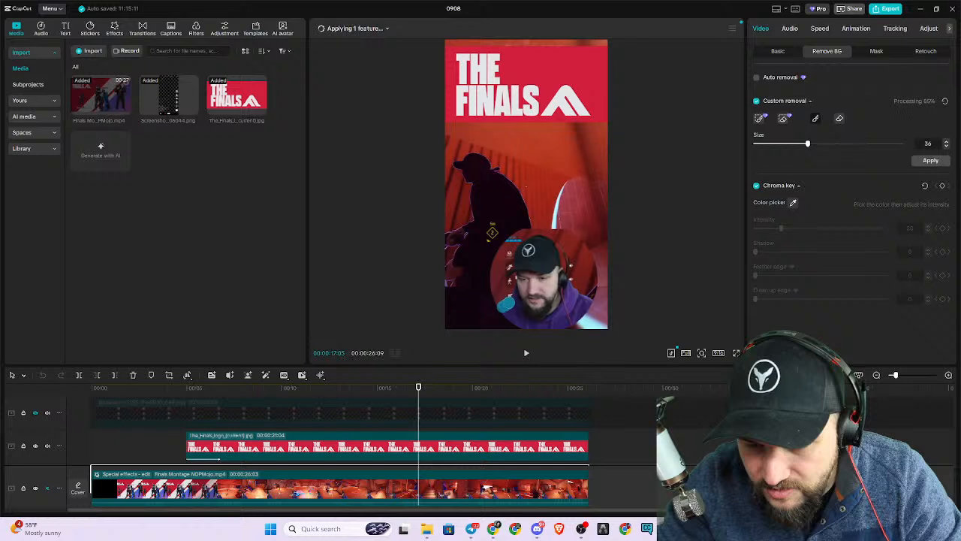
{"action": "left_click_drag", "start_coordinate": [523, 271], "coordinate": [521, 268]}
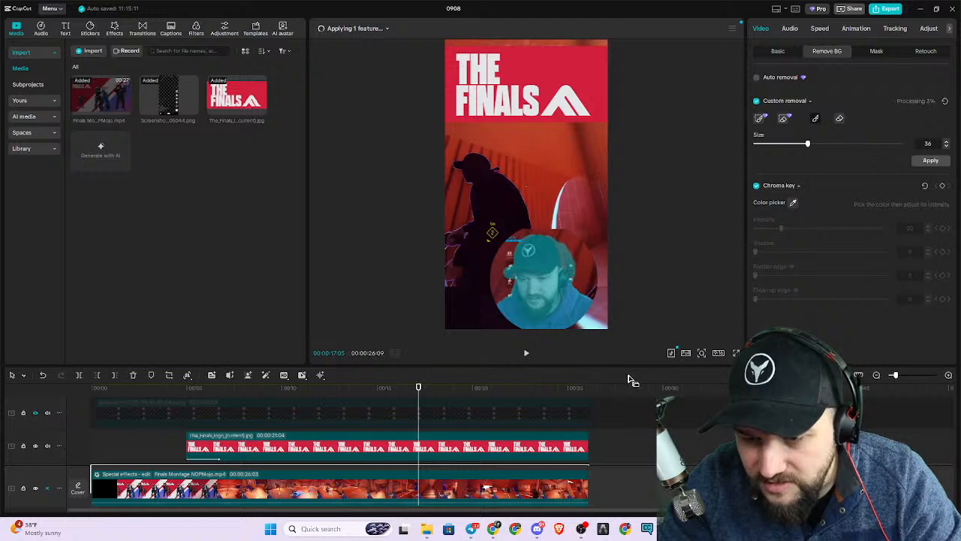
{"action": "left_click", "coordinate": [931, 160]}
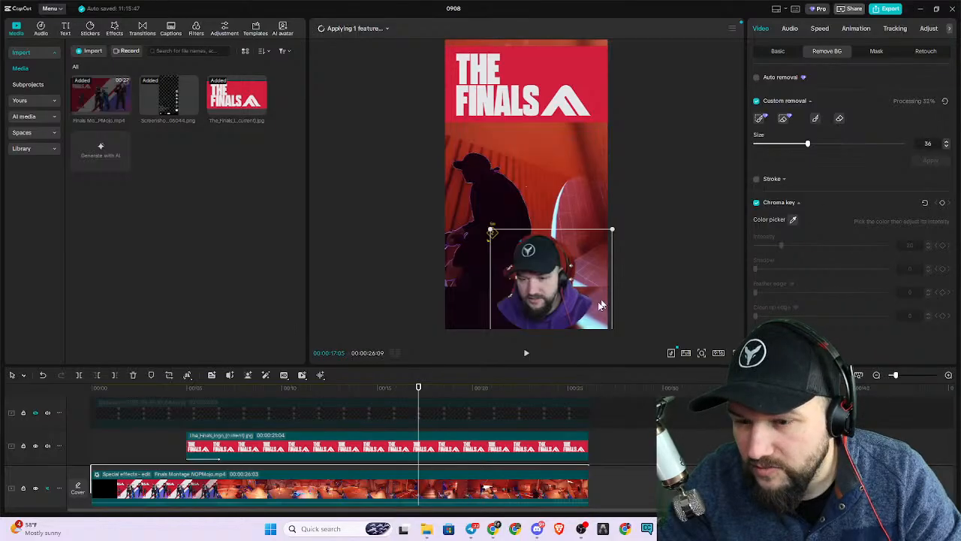
Play the montage to its end and replay a section around 18 seconds to check the facecam.
{"action": "left_click", "coordinate": [526, 355]}
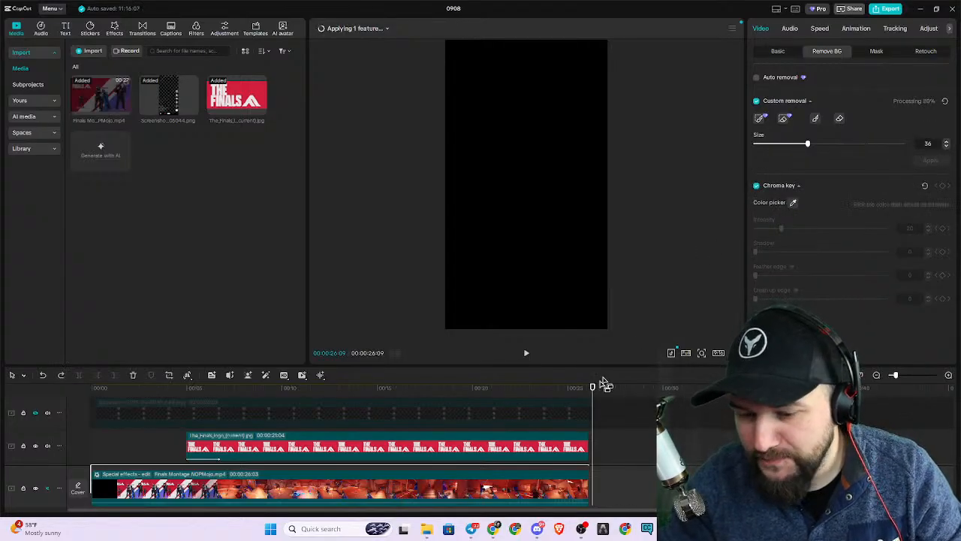
{"action": "left_click", "coordinate": [444, 392]}
{"action": "key", "text": "space"}
{"action": "key", "text": "space"}
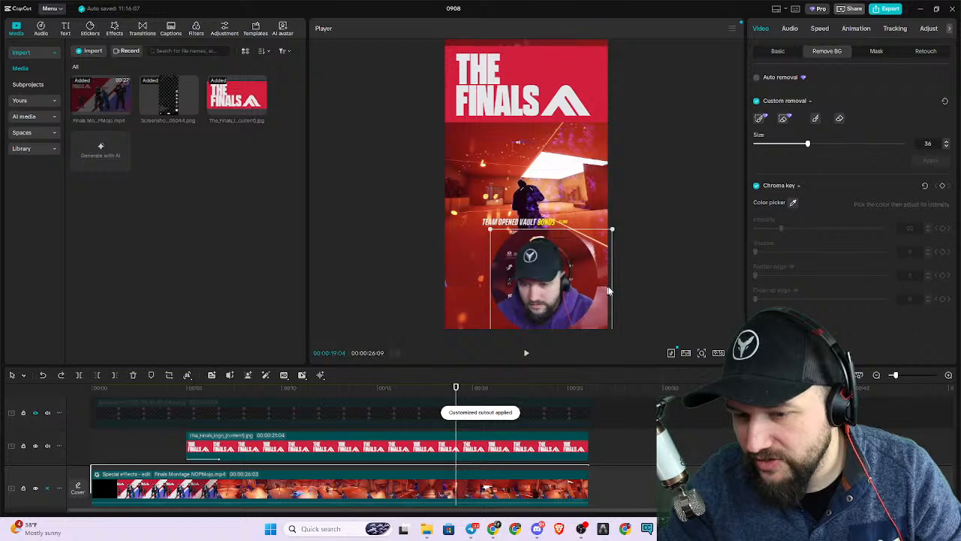
Activate the chroma key color picker for the facecam clip, then leave it without sampling a color.
{"action": "left_click", "coordinate": [792, 205]}
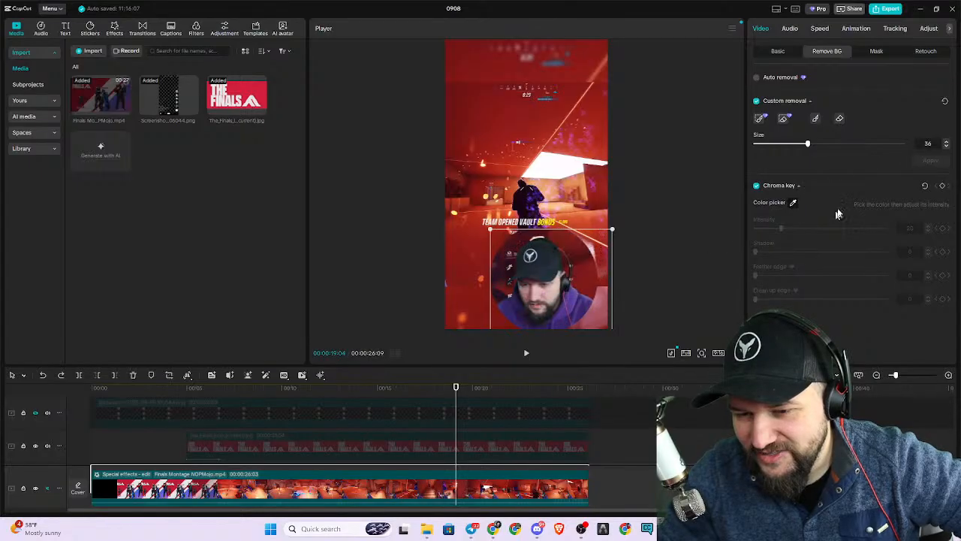
{"action": "left_click", "coordinate": [793, 203]}
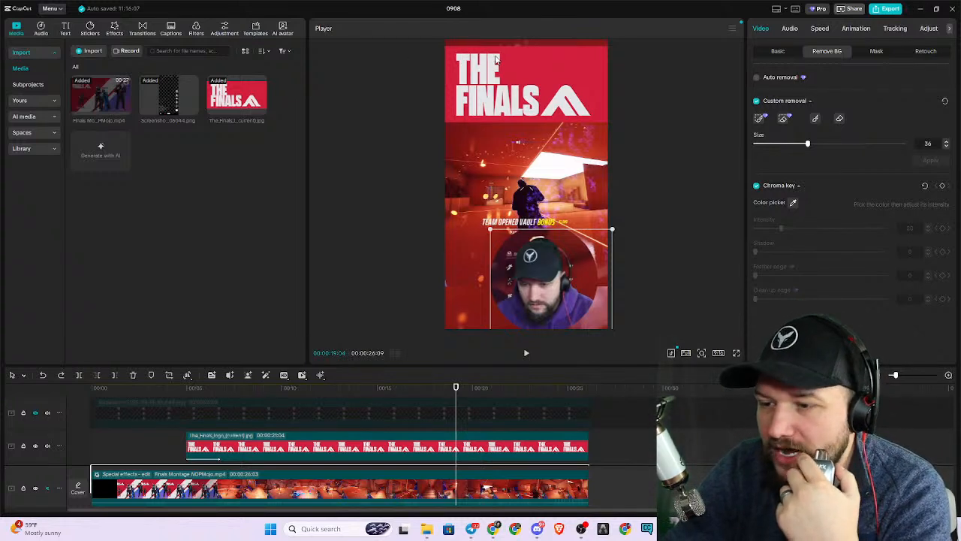
Look through the Pro subscription's plans, prices and included features, then close the offer.
{"action": "left_click", "coordinate": [821, 9]}
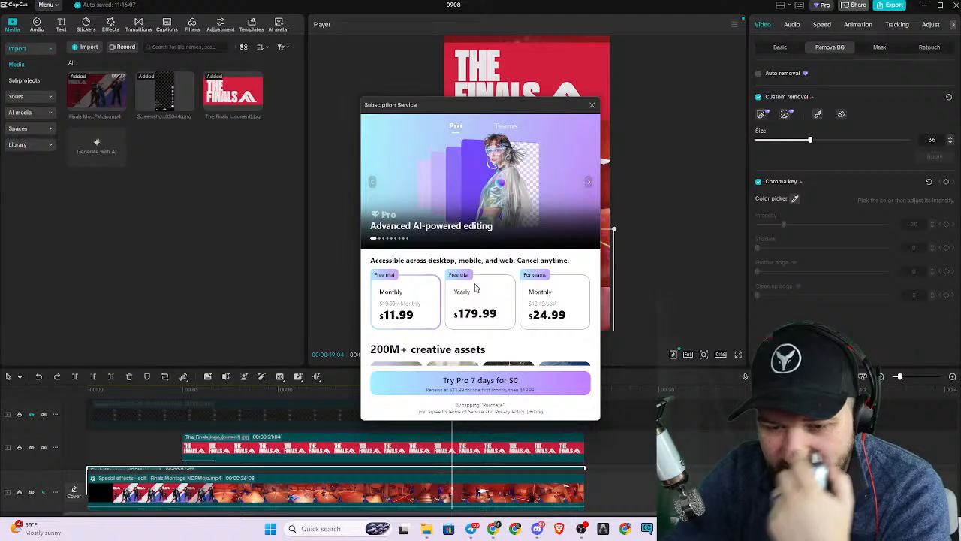
{"action": "scroll", "coordinate": [504, 301], "scroll_direction": "down", "scroll_amount": 1}
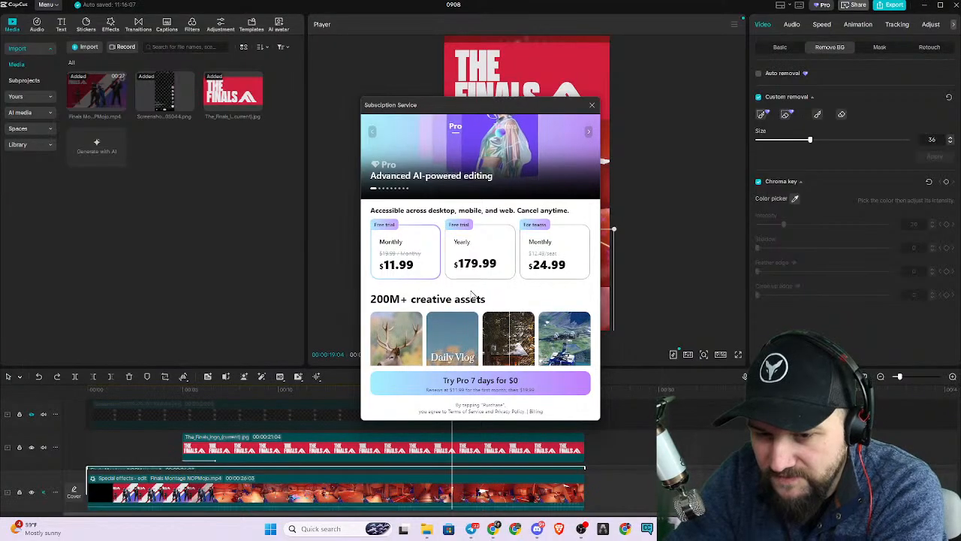
{"action": "scroll", "coordinate": [536, 301], "scroll_direction": "down", "scroll_amount": 5}
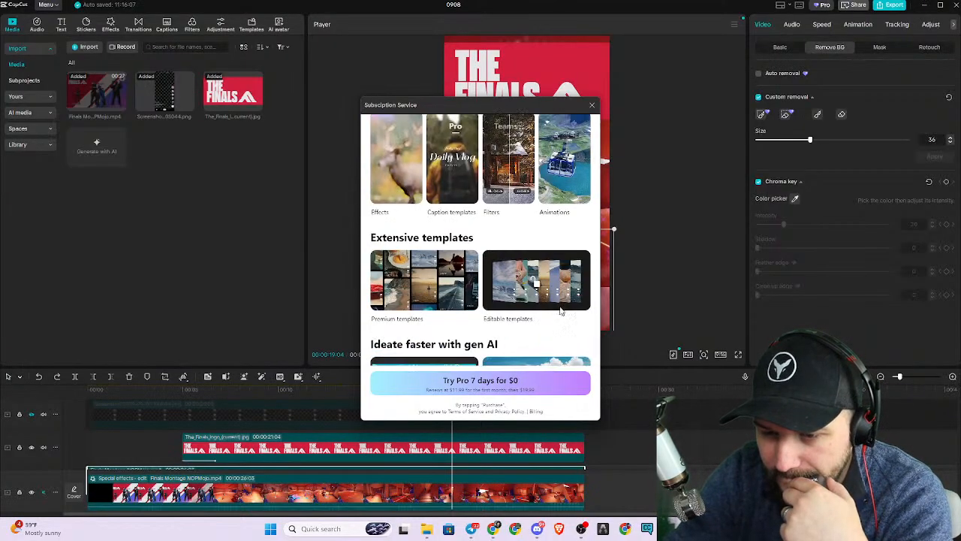
{"action": "scroll", "coordinate": [540, 338], "scroll_direction": "down", "scroll_amount": 3}
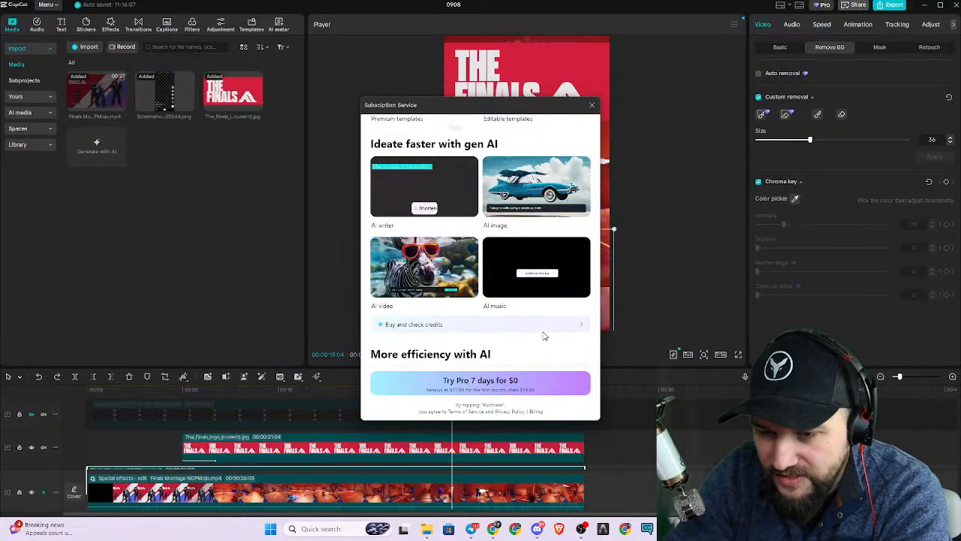
{"action": "scroll", "coordinate": [538, 335], "scroll_direction": "up", "scroll_amount": 3}
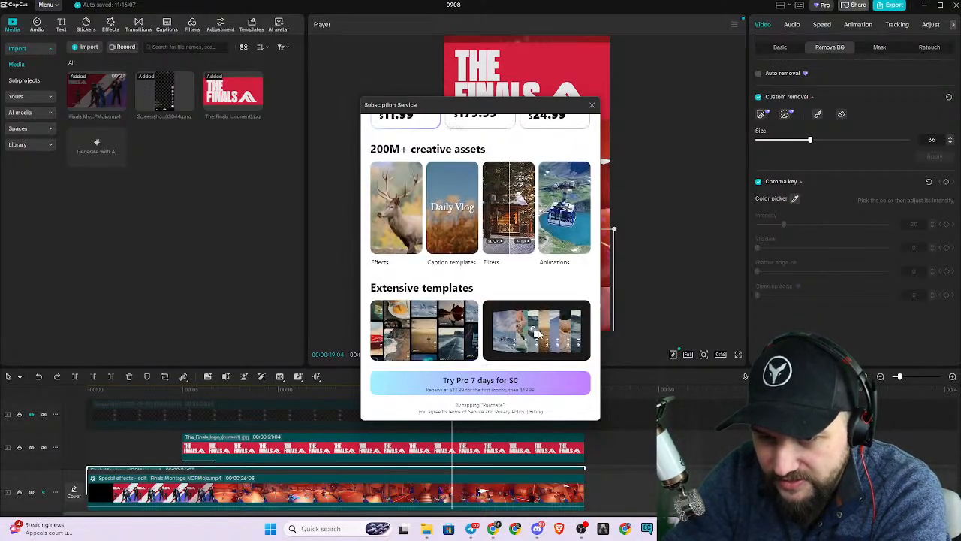
{"action": "scroll", "coordinate": [538, 335], "scroll_direction": "up", "scroll_amount": 3}
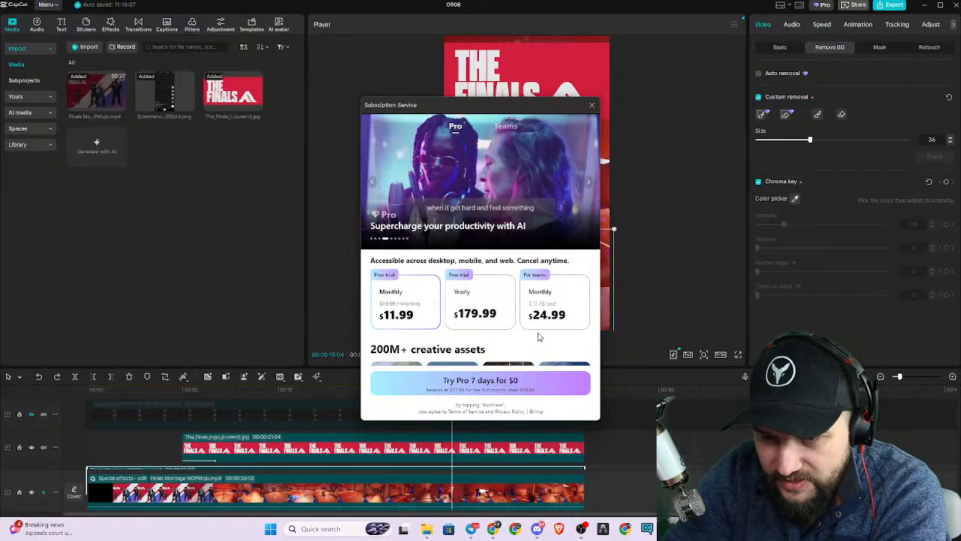
{"action": "left_click", "coordinate": [593, 107]}
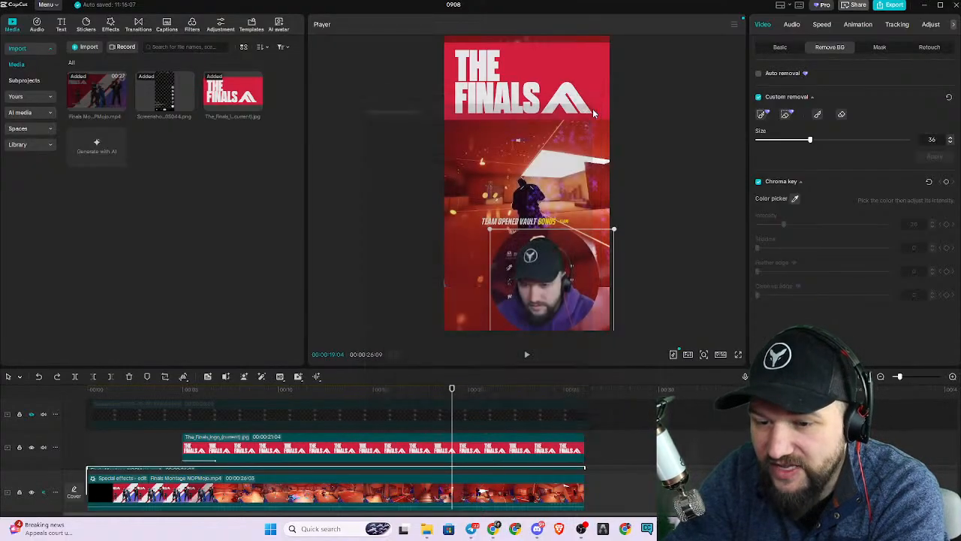
Select the facecam clip at 00:00:15:24 and shift its circle mask slightly left and down around the face.
{"action": "left_click", "coordinate": [696, 209]}
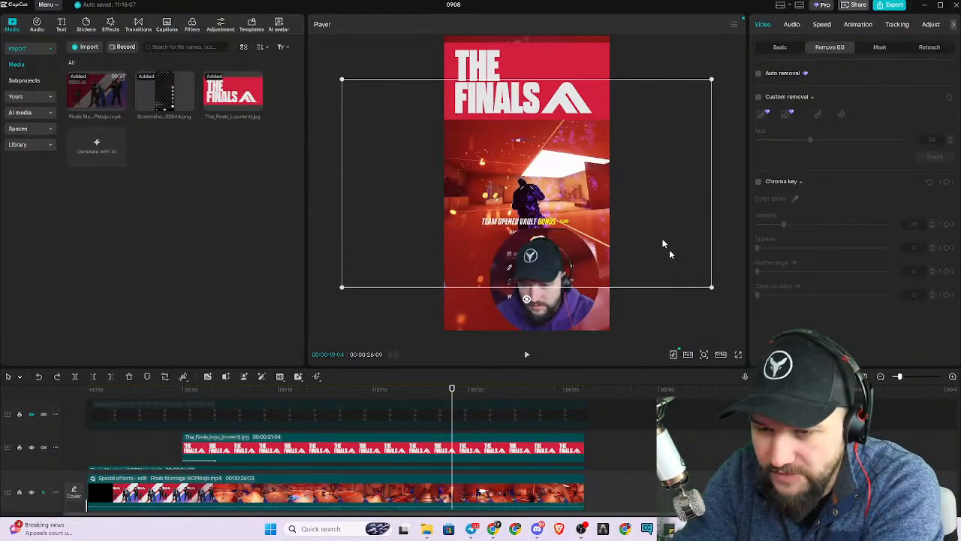
{"action": "left_click", "coordinate": [730, 269]}
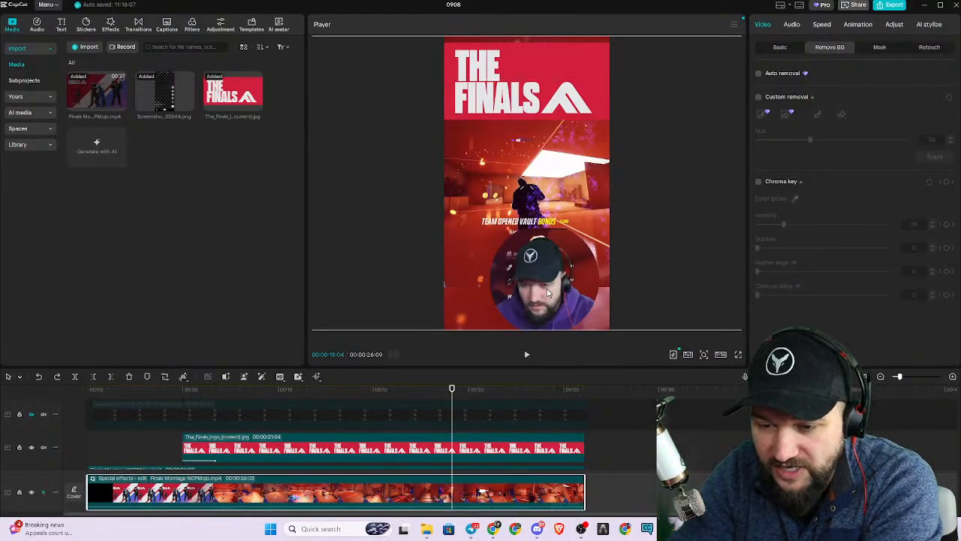
{"action": "left_click", "coordinate": [585, 300]}
{"action": "left_click", "coordinate": [388, 387]}
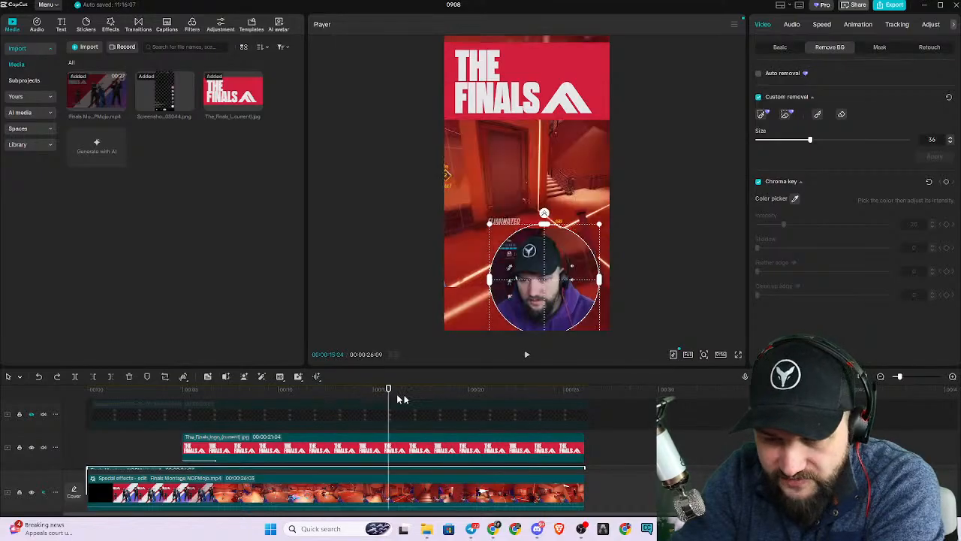
{"action": "left_click_drag", "start_coordinate": [566, 299], "coordinate": [559, 301]}
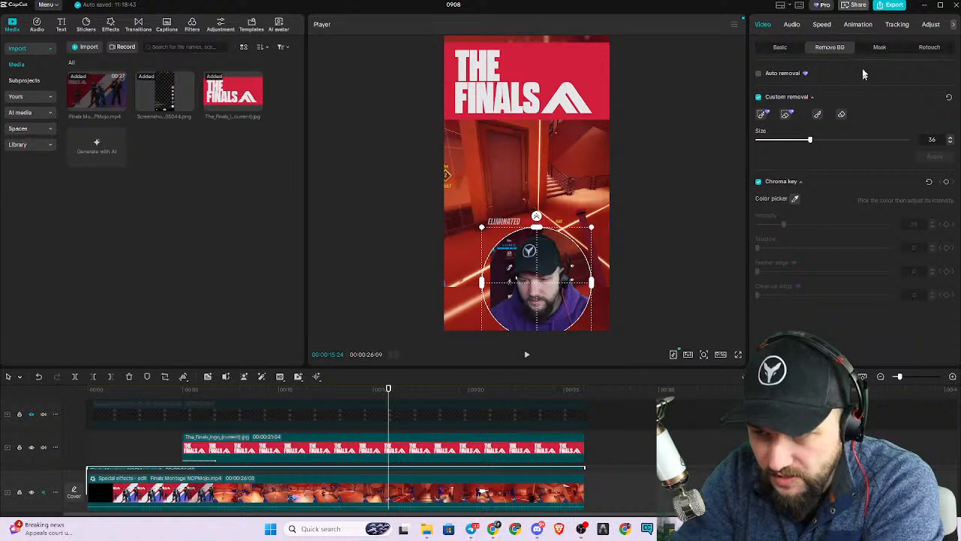
Shift the facecam clip's circle mask slightly right and down to center it around the face.
{"action": "left_click", "coordinate": [785, 48]}
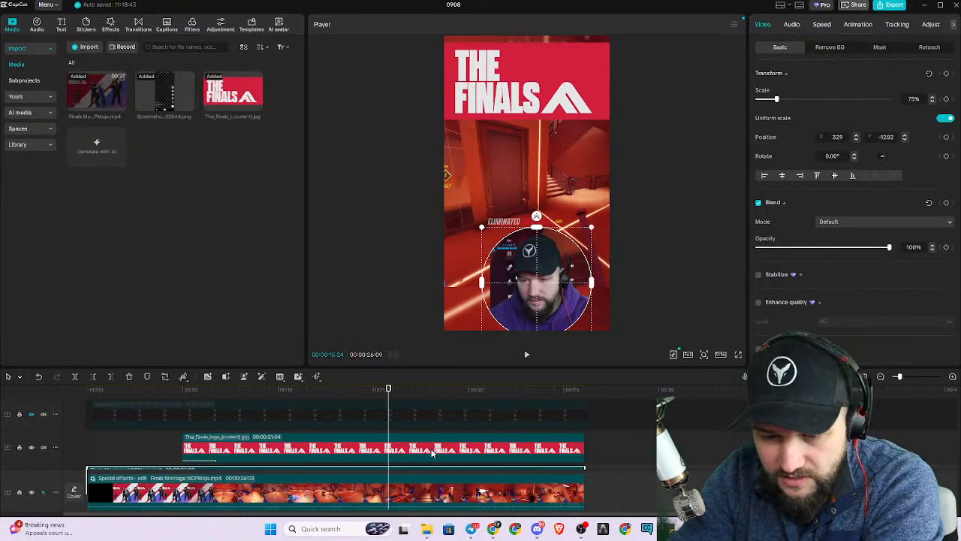
{"action": "left_click", "coordinate": [435, 451]}
{"action": "left_click", "coordinate": [559, 289]}
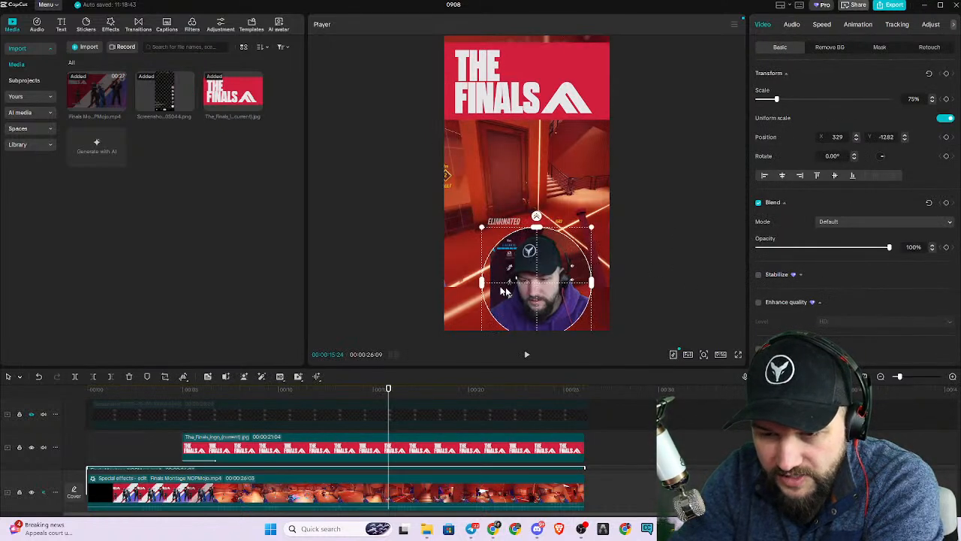
{"action": "mouse_move", "coordinate": [551, 295]}
{"action": "left_mouse_down"}
{"action": "mouse_move", "coordinate": [563, 266]}
{"action": "mouse_move", "coordinate": [583, 295]}
{"action": "mouse_move", "coordinate": [529, 276]}
{"action": "mouse_move", "coordinate": [545, 256]}
{"action": "mouse_move", "coordinate": [598, 291]}
{"action": "mouse_move", "coordinate": [529, 298]}
{"action": "mouse_move", "coordinate": [562, 305]}
{"action": "mouse_move", "coordinate": [552, 304]}
{"action": "left_mouse_up"}
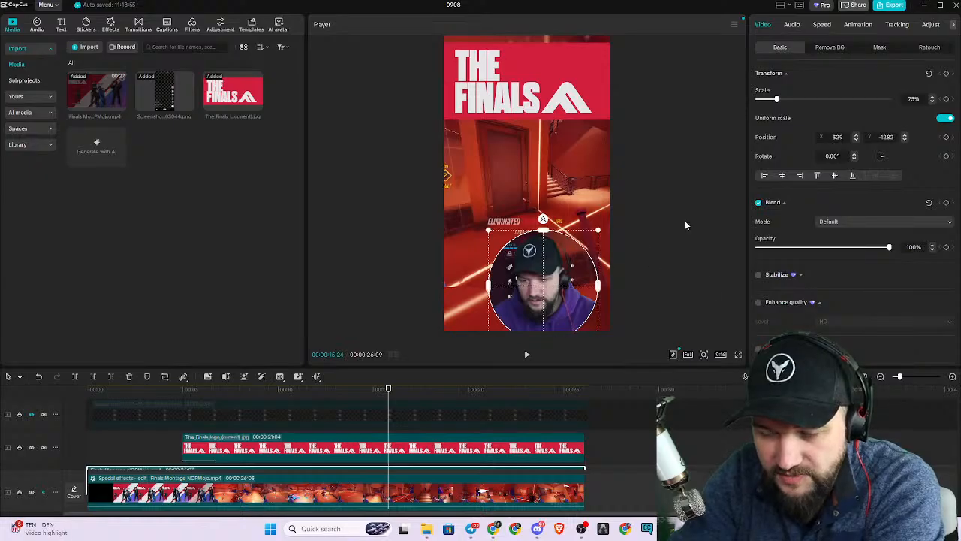
{"action": "left_click", "coordinate": [477, 492]}
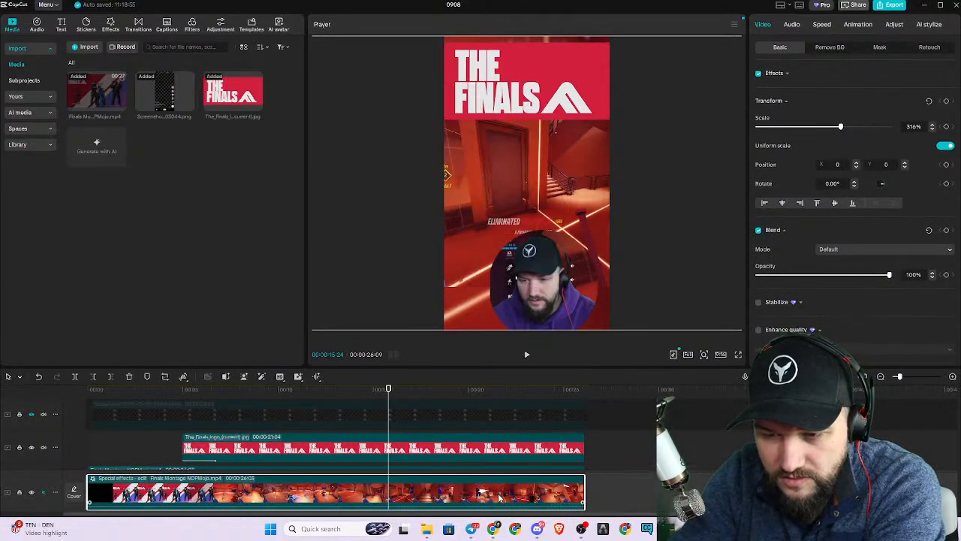
{"action": "mouse_move", "coordinate": [659, 258]}
{"action": "left_mouse_down"}
{"action": "mouse_move", "coordinate": [628, 221]}
{"action": "mouse_move", "coordinate": [671, 259]}
{"action": "left_mouse_up"}
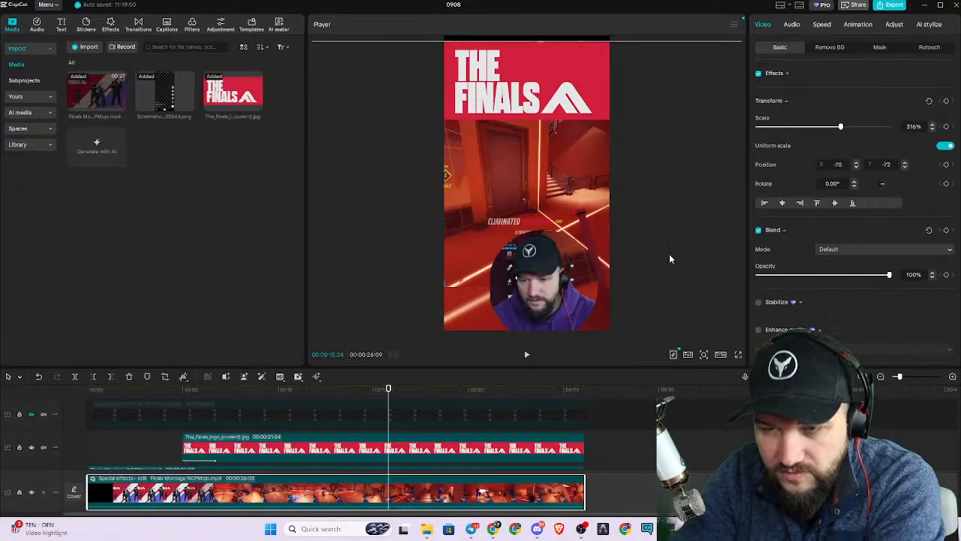
{"action": "key", "text": "ctrl+z"}
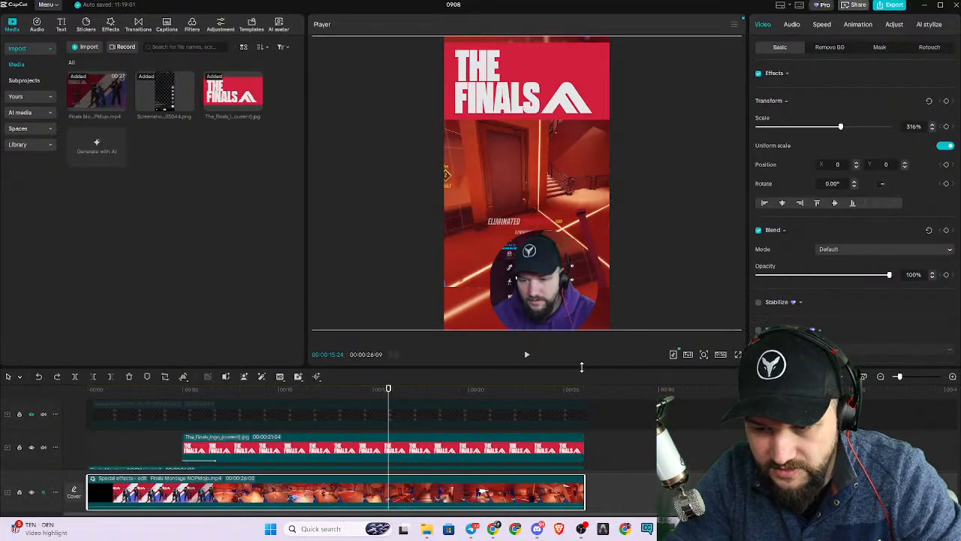
Enlarge the timeline area to show all tracks and review the facecam clip's circle mask settings and tracking options.
{"action": "left_click_drag", "start_coordinate": [581, 367], "coordinate": [598, 236]}
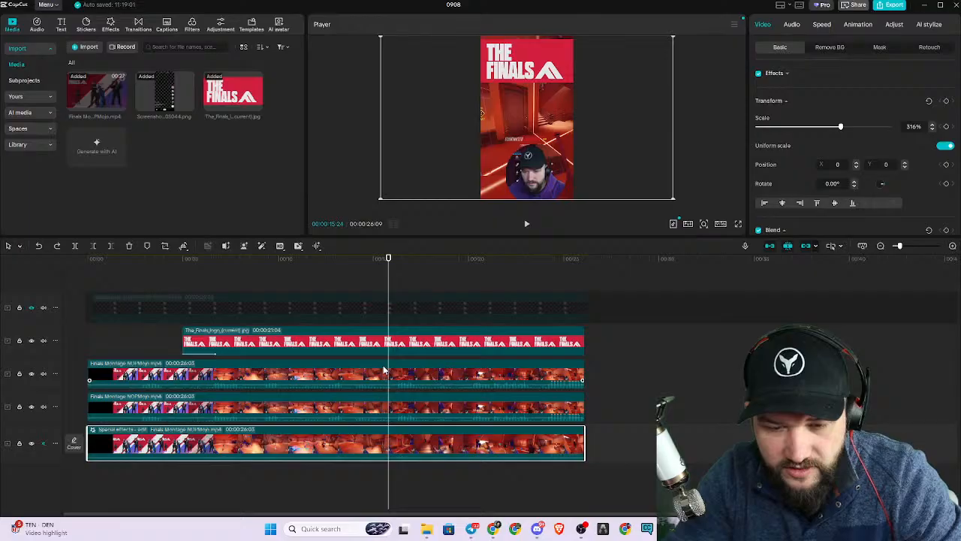
{"action": "left_click", "coordinate": [532, 167]}
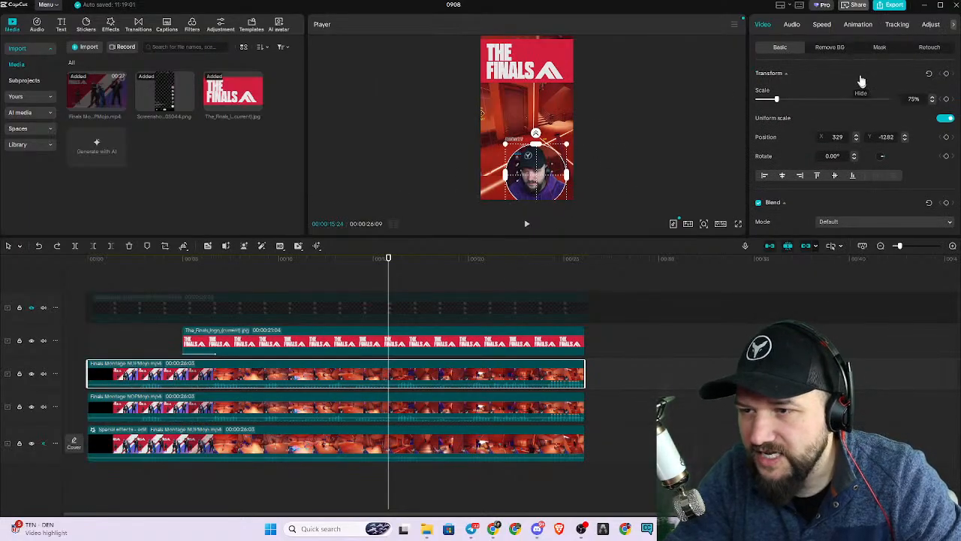
{"action": "left_click", "coordinate": [880, 48]}
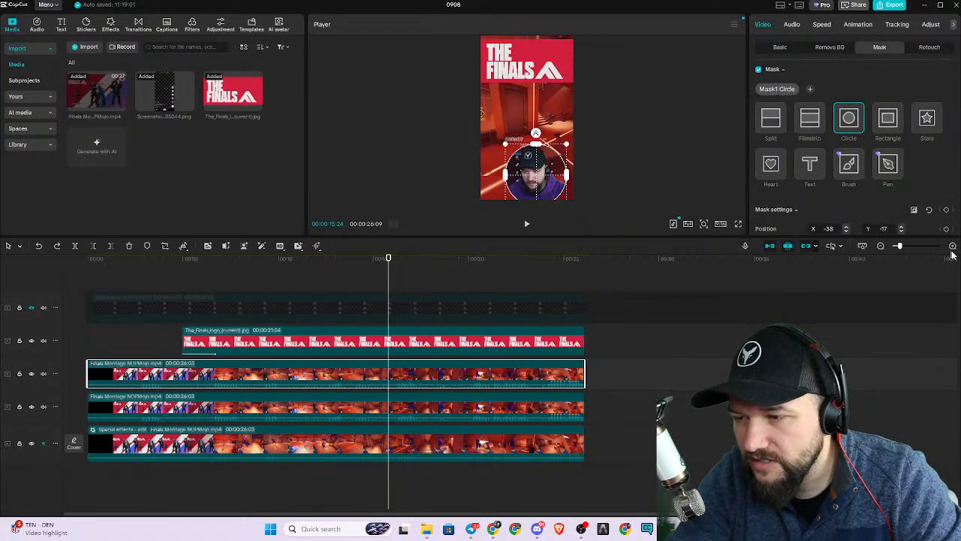
{"action": "scroll", "coordinate": [904, 233], "scroll_direction": "down", "scroll_amount": 4}
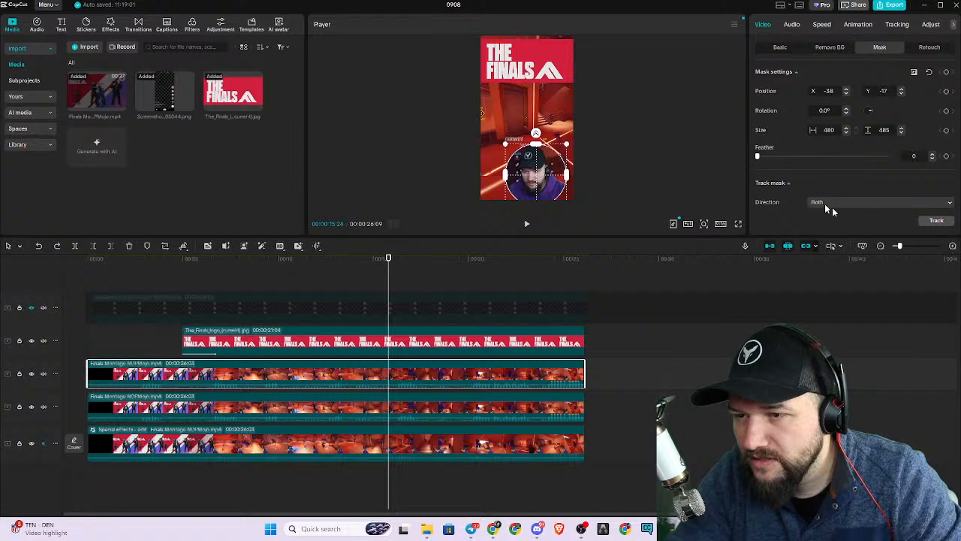
{"action": "scroll", "coordinate": [817, 205], "scroll_direction": "up", "scroll_amount": 4}
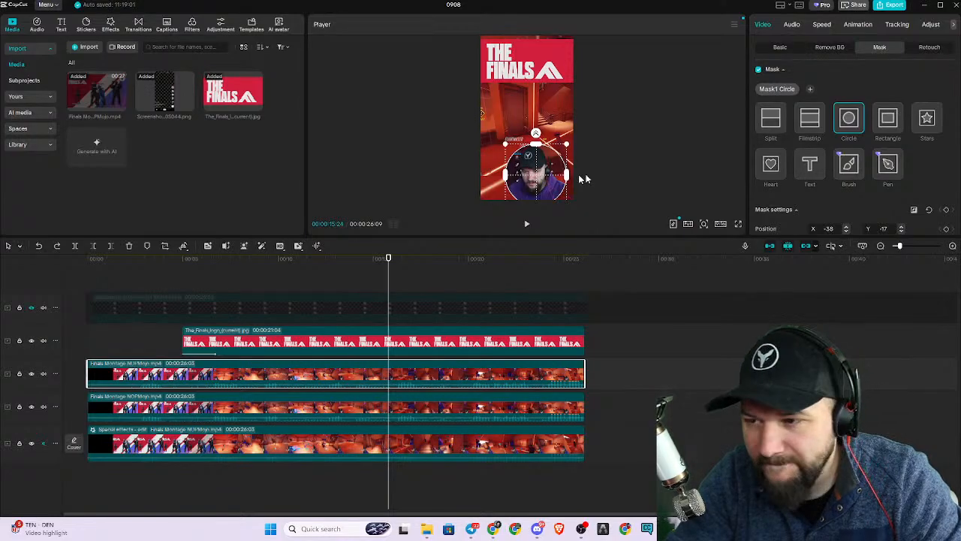
{"action": "scroll", "coordinate": [921, 182], "scroll_direction": "down", "scroll_amount": 3}
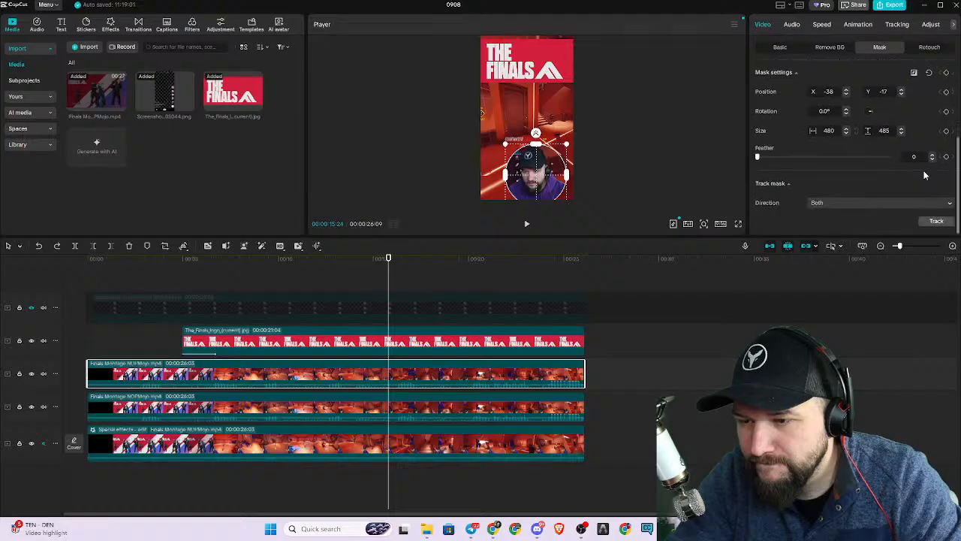
{"action": "scroll", "coordinate": [927, 182], "scroll_direction": "up", "scroll_amount": 3}
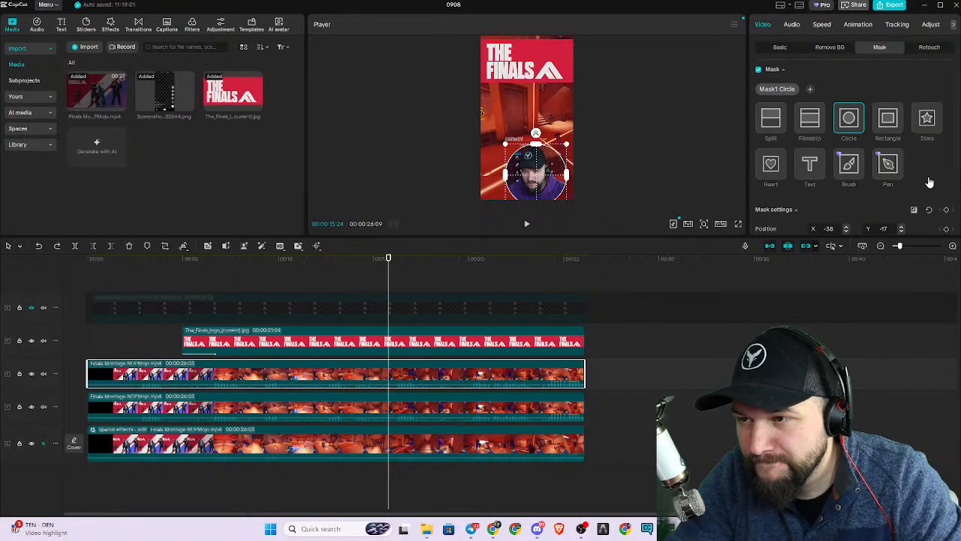
Reposition the facecam clip near the bottom of the vertical frame at about X 269, Y -1423.
{"action": "left_click", "coordinate": [781, 47]}
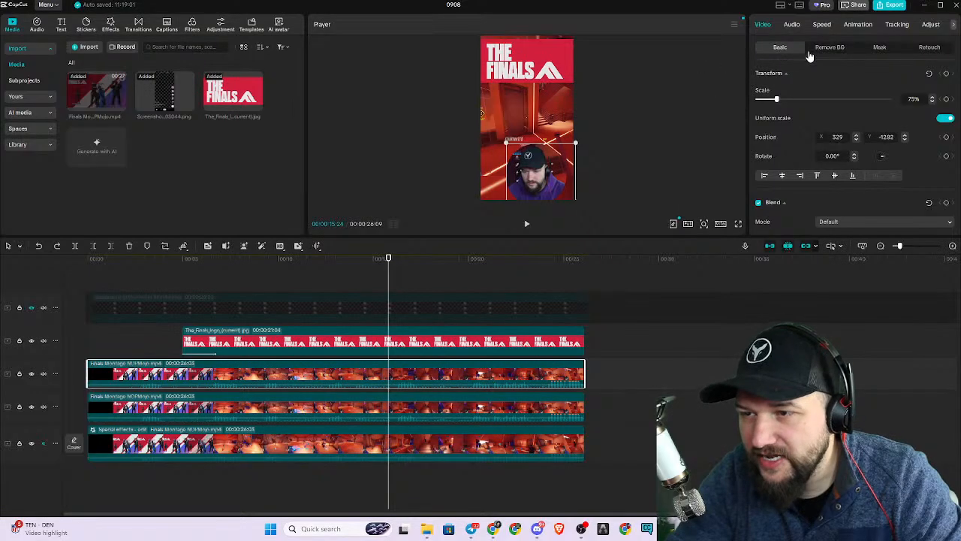
{"action": "left_click_drag", "start_coordinate": [548, 192], "coordinate": [516, 138]}
{"action": "left_click", "coordinate": [880, 48]}
{"action": "left_click", "coordinate": [780, 47]}
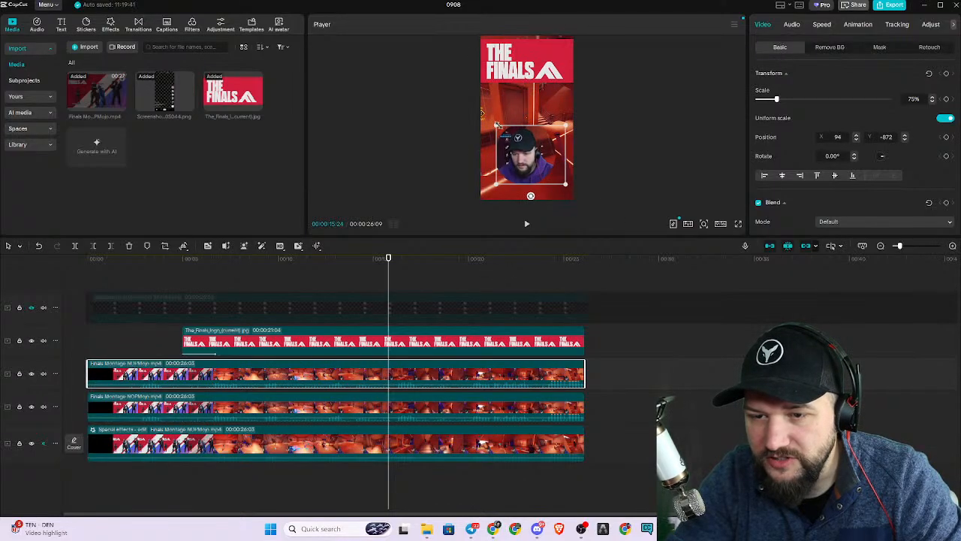
{"action": "left_click_drag", "start_coordinate": [524, 181], "coordinate": [546, 177]}
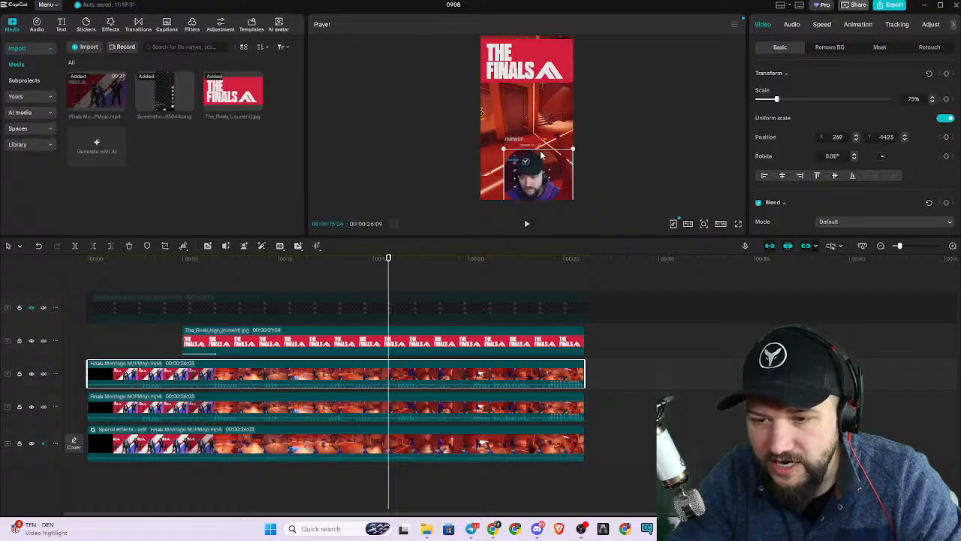
Extend the facecam clip's crop area upward and to the right to leave more room around the head.
{"action": "left_click", "coordinate": [164, 246]}
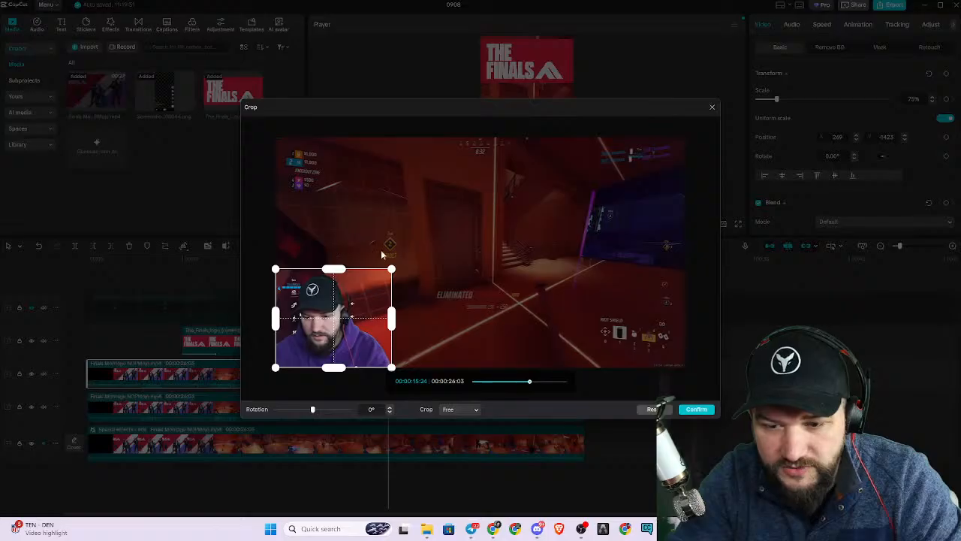
{"action": "mouse_move", "coordinate": [335, 276]}
{"action": "left_mouse_down"}
{"action": "mouse_move", "coordinate": [334, 262]}
{"action": "mouse_move", "coordinate": [334, 283]}
{"action": "left_mouse_up"}
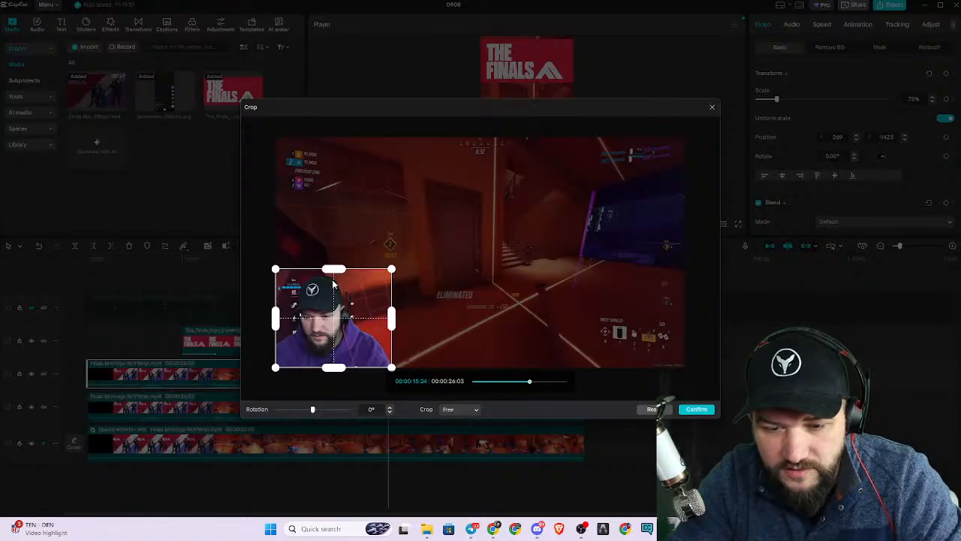
{"action": "left_click_drag", "start_coordinate": [391, 269], "coordinate": [407, 250]}
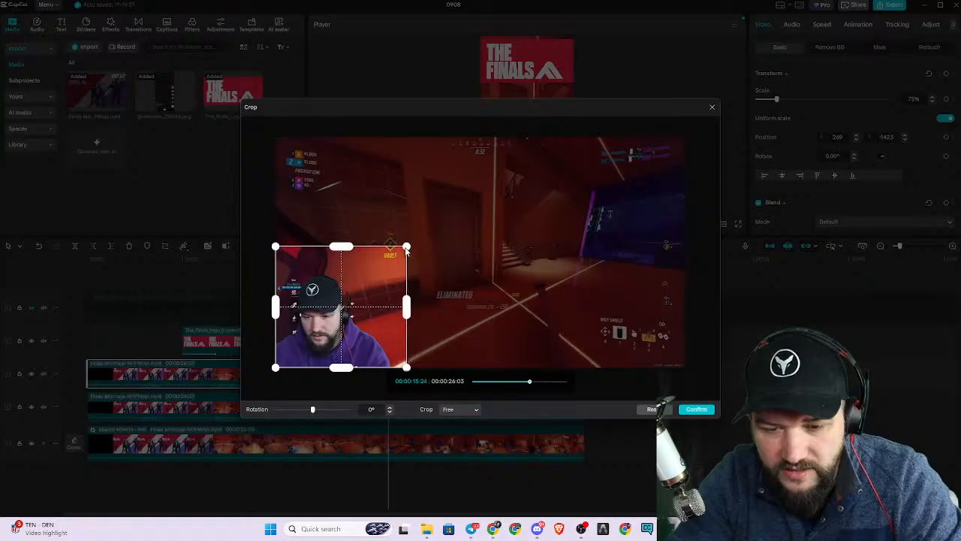
{"action": "left_click", "coordinate": [696, 408]}
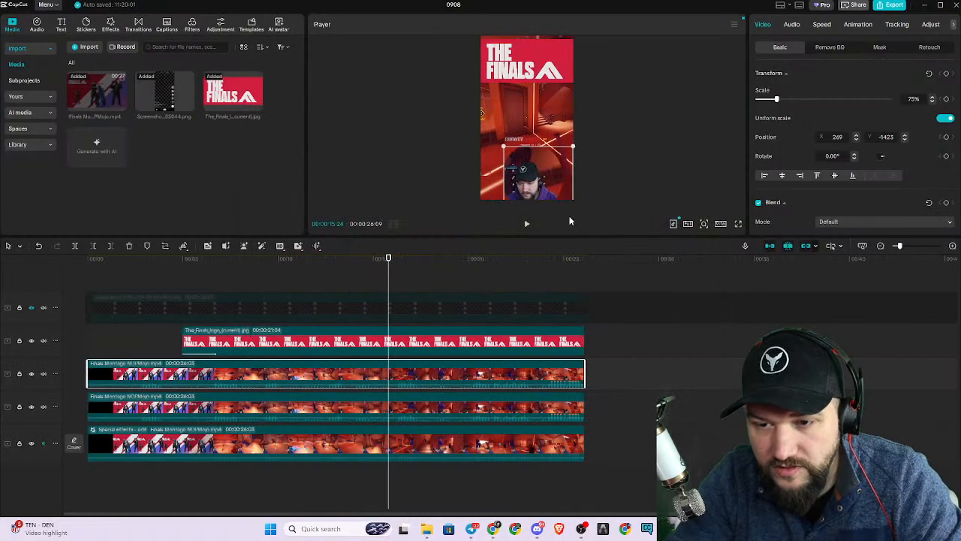
Shift the facecam clip's circle mask down and left around the face to about X -53, Y -75.
{"action": "left_click", "coordinate": [611, 181]}
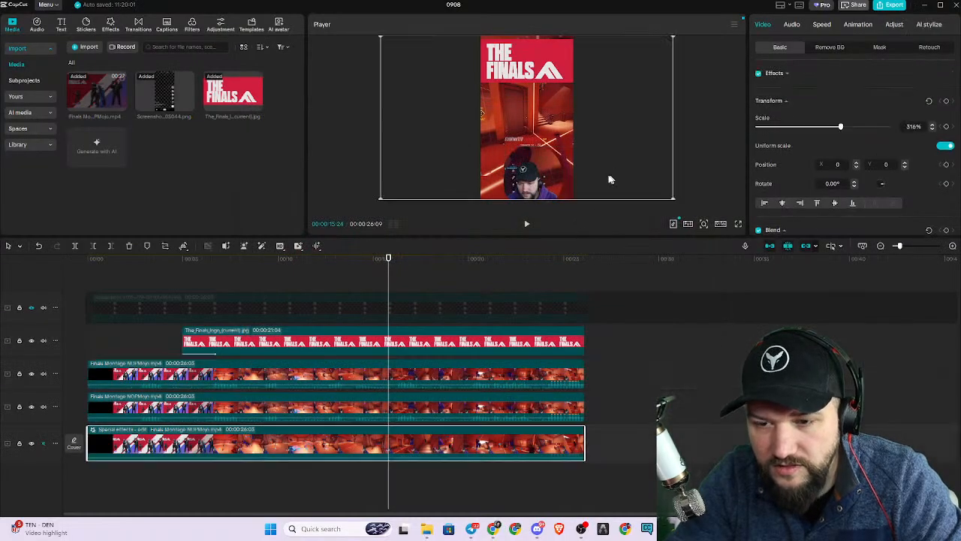
{"action": "left_click", "coordinate": [420, 367]}
{"action": "mouse_move", "coordinate": [544, 179]}
{"action": "left_mouse_down"}
{"action": "mouse_move", "coordinate": [538, 187]}
{"action": "mouse_move", "coordinate": [538, 176]}
{"action": "mouse_move", "coordinate": [548, 193]}
{"action": "left_mouse_up"}
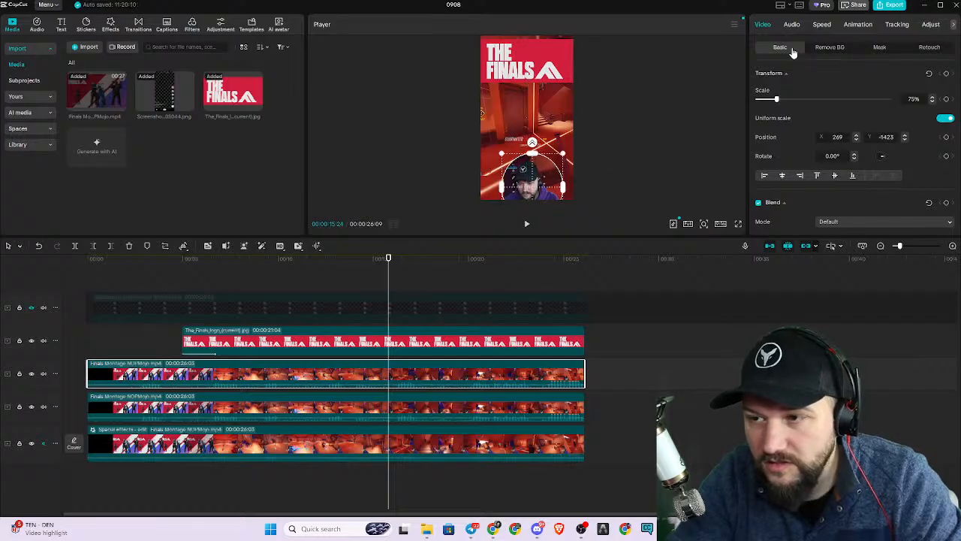
{"action": "left_click", "coordinate": [892, 47]}
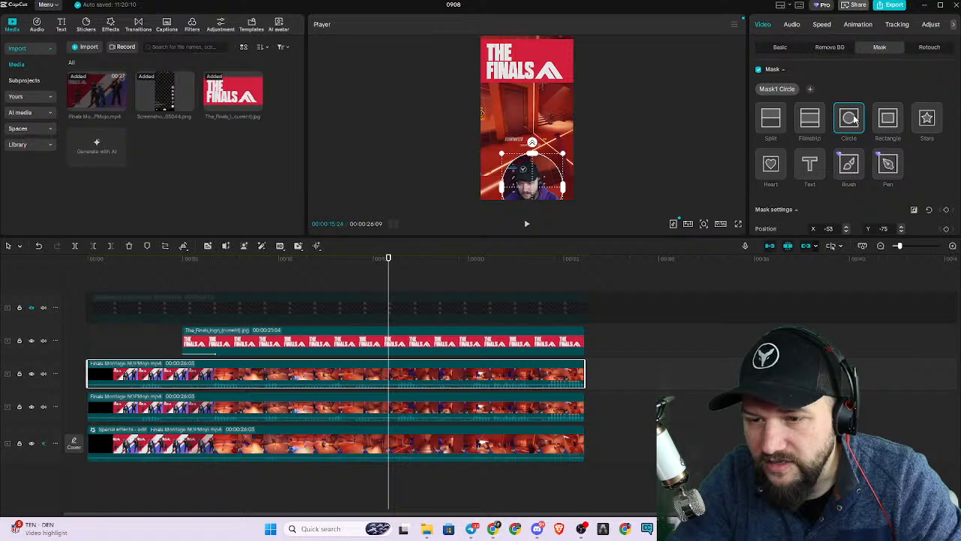
{"action": "mouse_move", "coordinate": [564, 154]}
{"action": "left_mouse_down"}
{"action": "mouse_move", "coordinate": [554, 165]}
{"action": "mouse_move", "coordinate": [563, 165]}
{"action": "left_mouse_up"}
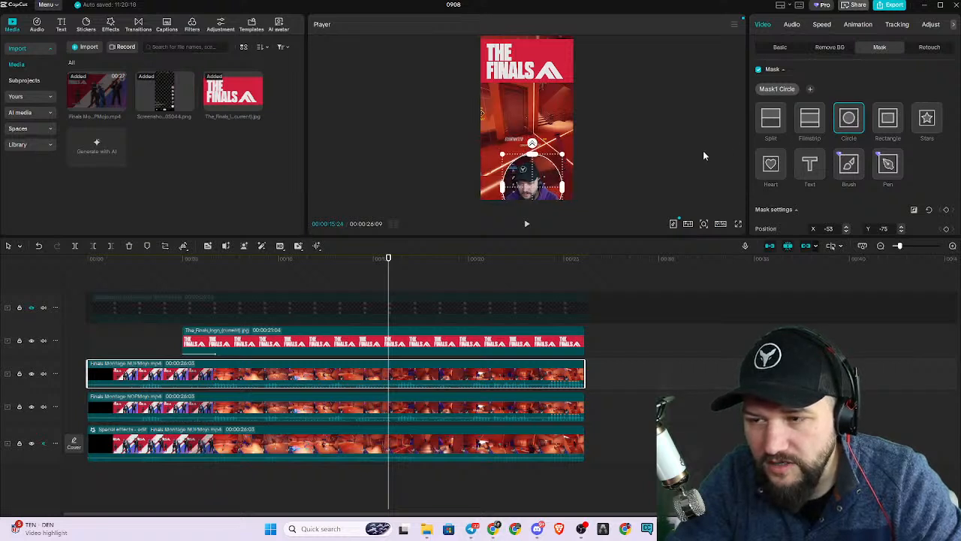
Move the facecam clip up and left to about X 117, Y -1168 so the circle sits inside the frame.
{"action": "left_click", "coordinate": [781, 47]}
{"action": "left_click_drag", "start_coordinate": [540, 185], "coordinate": [496, 178]}
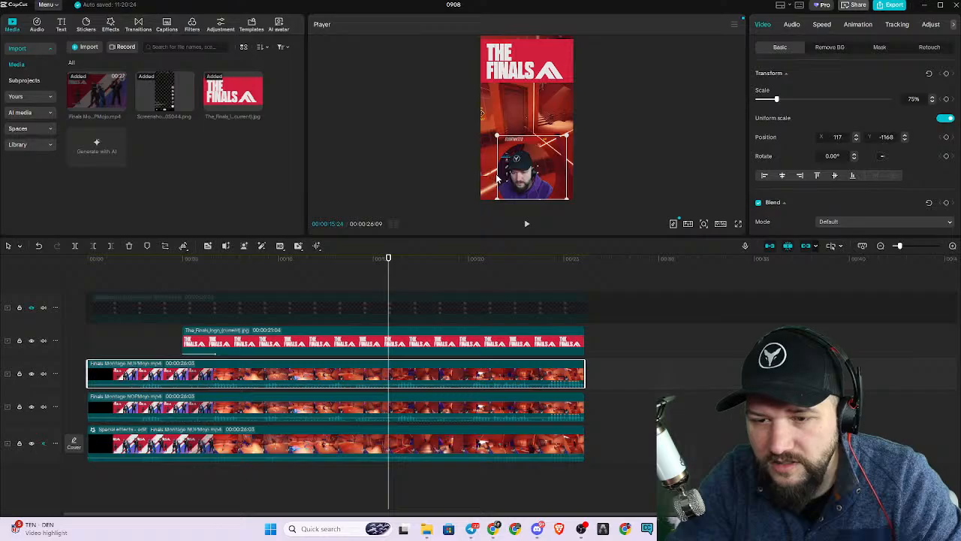
{"action": "left_click", "coordinate": [620, 195]}
{"action": "left_click", "coordinate": [657, 167]}
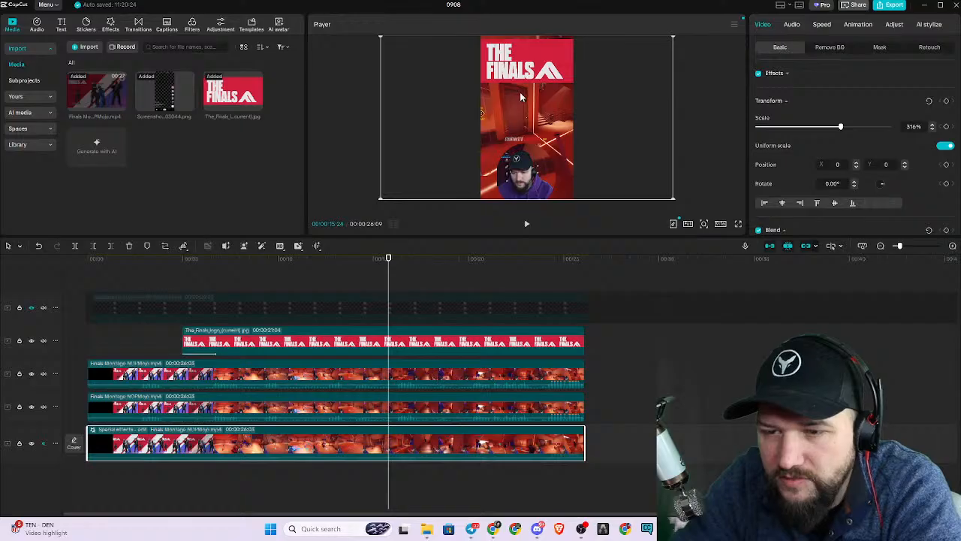
Scale the middle-track gameplay clip down slightly and shift it a little left and down behind the logo and facecam.
{"action": "left_click", "coordinate": [449, 412]}
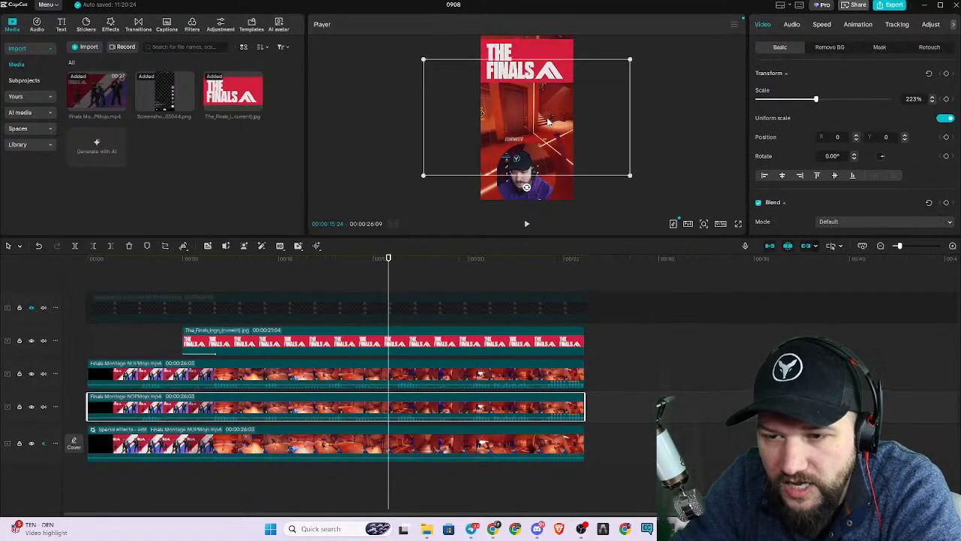
{"action": "mouse_move", "coordinate": [424, 175]}
{"action": "left_mouse_down"}
{"action": "mouse_move", "coordinate": [431, 170]}
{"action": "mouse_move", "coordinate": [416, 178]}
{"action": "mouse_move", "coordinate": [439, 166]}
{"action": "left_mouse_up"}
{"action": "mouse_move", "coordinate": [560, 120]}
{"action": "left_mouse_down"}
{"action": "mouse_move", "coordinate": [547, 121]}
{"action": "mouse_move", "coordinate": [555, 125]}
{"action": "left_mouse_up"}
{"action": "left_click", "coordinate": [649, 157]}
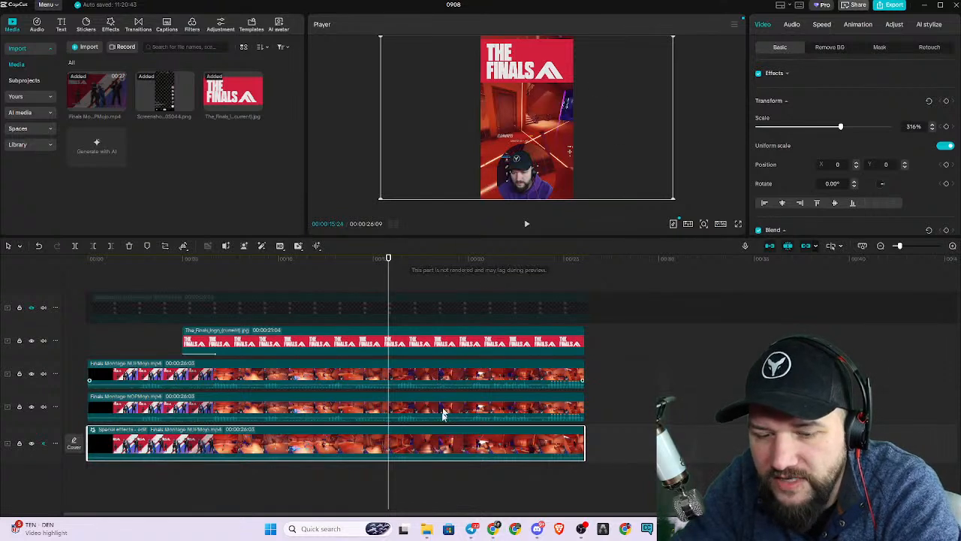
{"action": "left_click", "coordinate": [691, 144]}
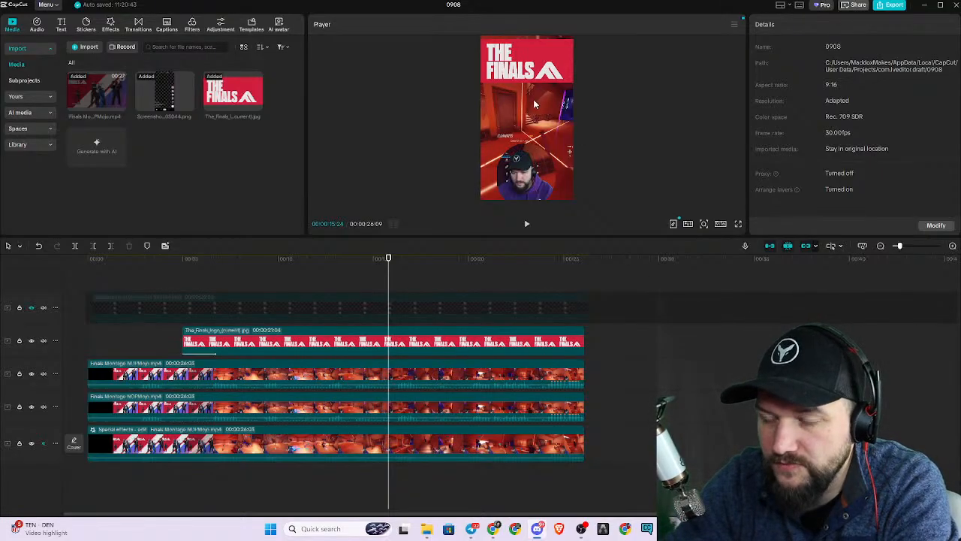
Preview the montage full screen from near its beginning through the logo and facecam entrance, then return to the editor.
{"action": "left_click", "coordinate": [738, 224]}
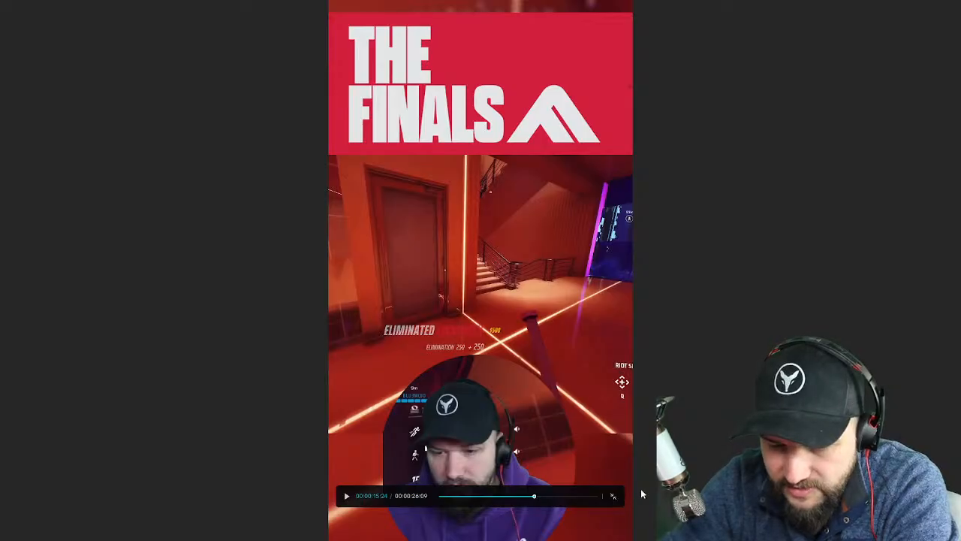
{"action": "left_click", "coordinate": [446, 497]}
{"action": "left_click", "coordinate": [347, 496]}
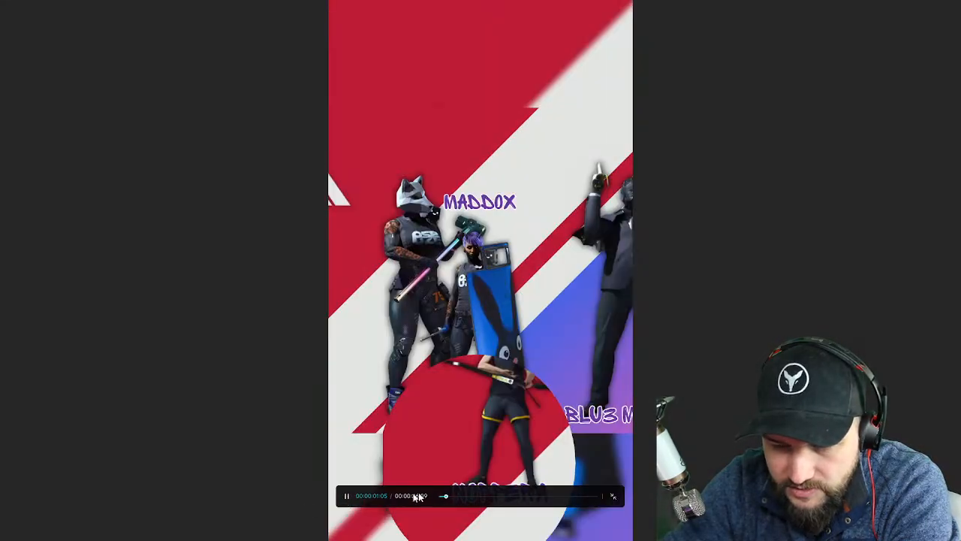
{"action": "left_click", "coordinate": [612, 495]}
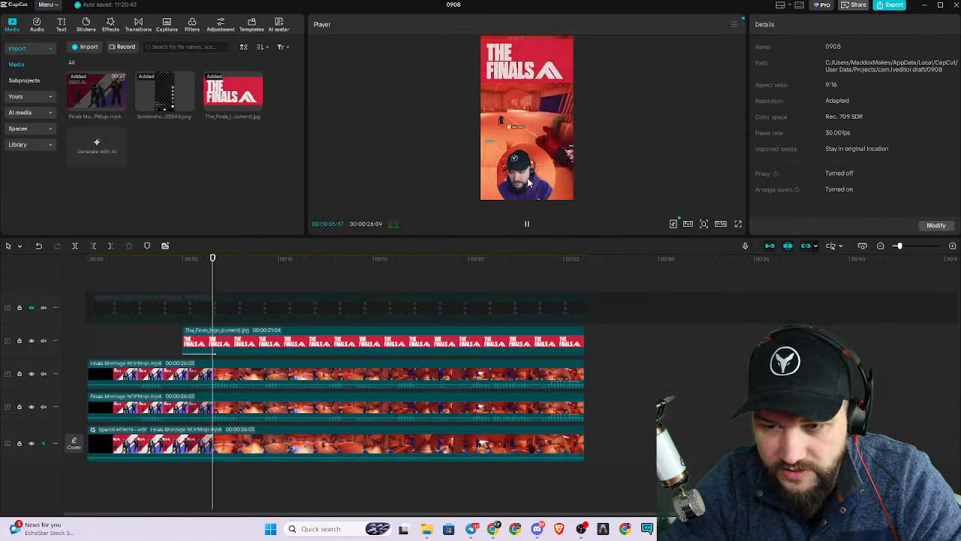
Trim the start of the facecam clip to line up with the start of the Finals logo clip.
{"action": "left_click", "coordinate": [529, 183]}
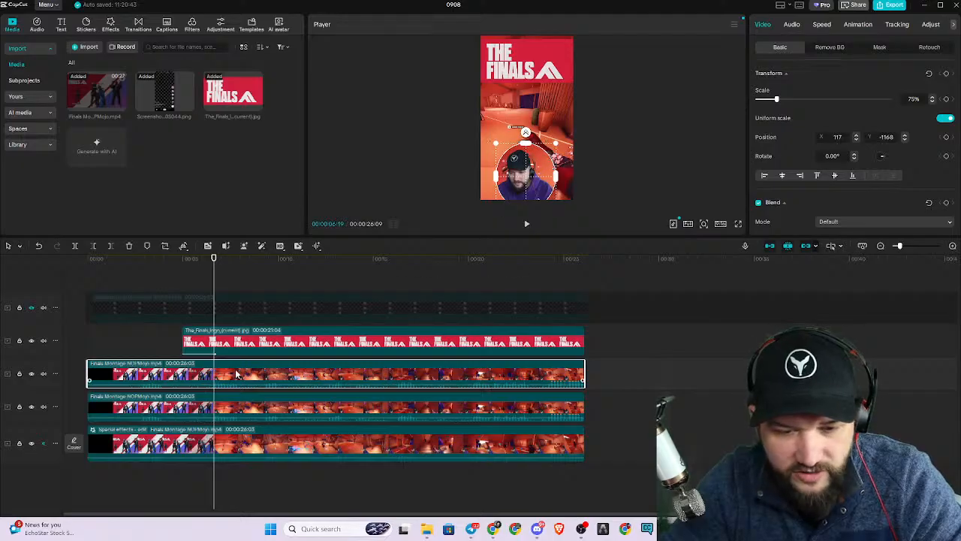
{"action": "left_click_drag", "start_coordinate": [86, 367], "coordinate": [183, 362]}
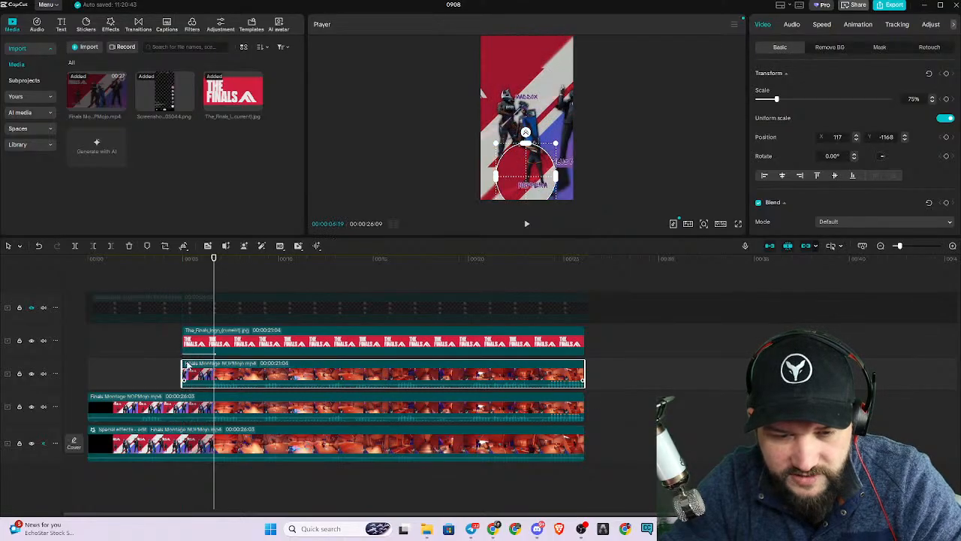
Try the Fade In entrance animation on the facecam clip and replace it with Slide Left at 0.5 s.
{"action": "left_click", "coordinate": [857, 27]}
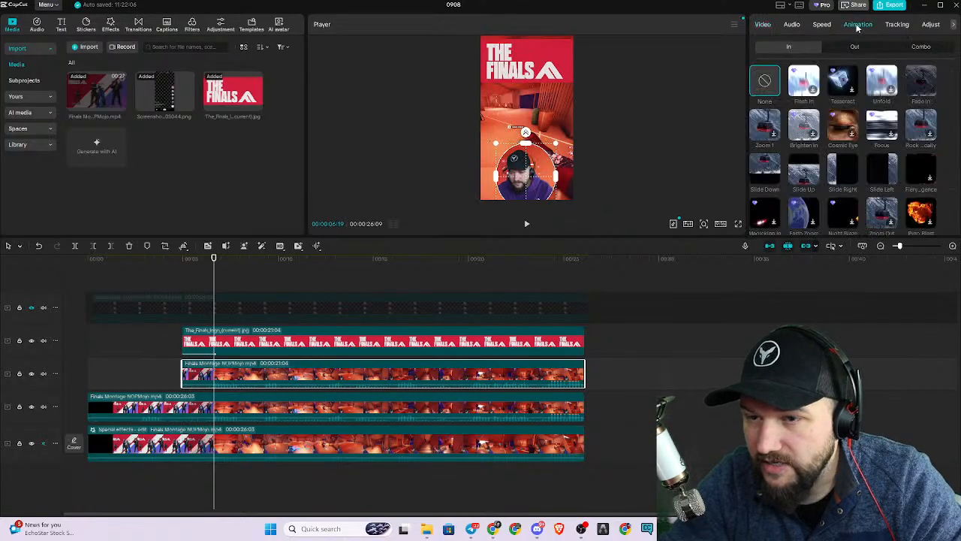
{"action": "left_click", "coordinate": [919, 81]}
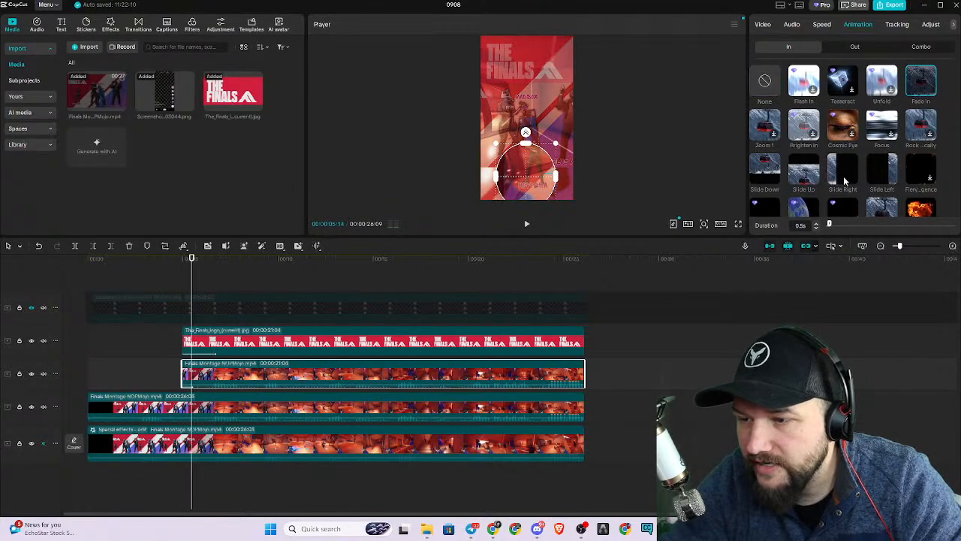
{"action": "left_click", "coordinate": [887, 178]}
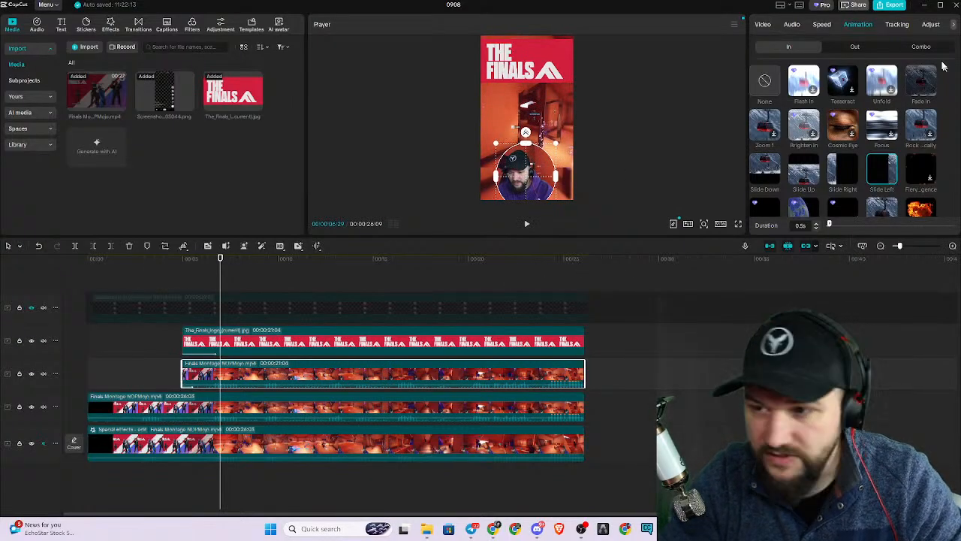
{"action": "left_click", "coordinate": [677, 371]}
{"action": "left_click", "coordinate": [369, 373]}
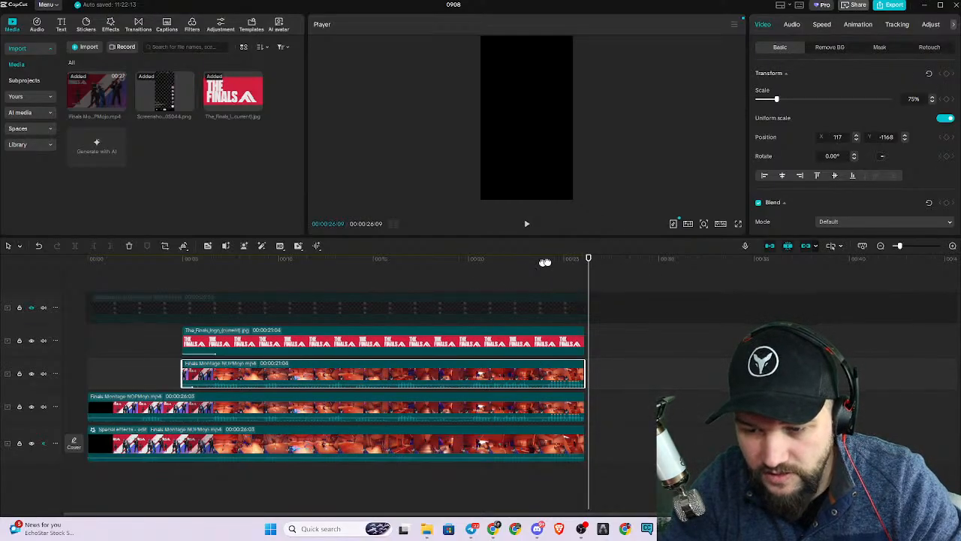
{"action": "left_click_drag", "start_coordinate": [504, 265], "coordinate": [483, 269]}
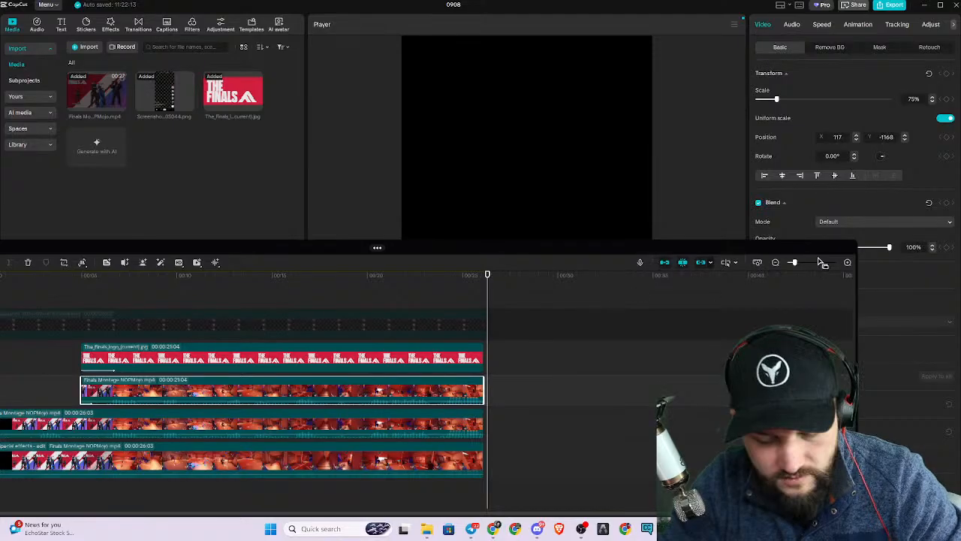
{"action": "left_click_drag", "start_coordinate": [502, 258], "coordinate": [620, 366]}
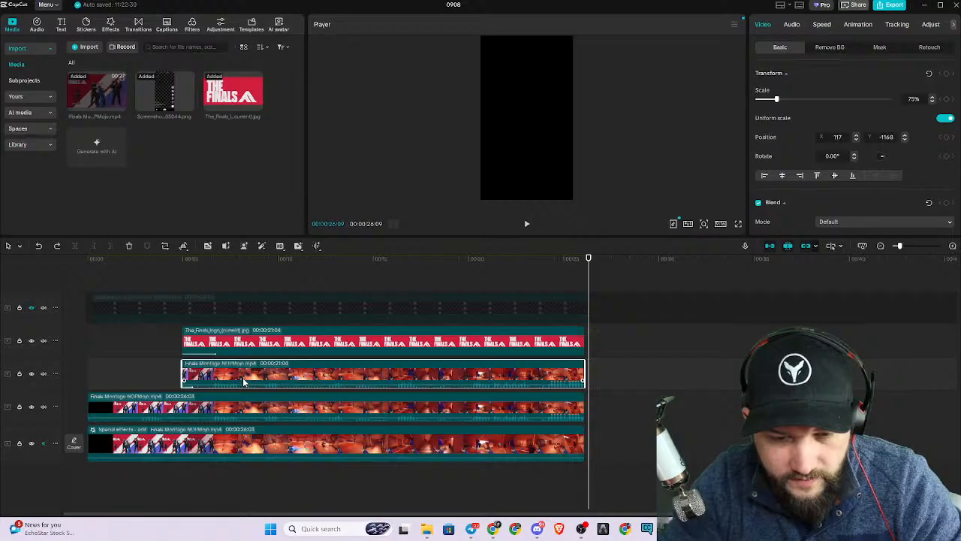
{"action": "left_click", "coordinate": [216, 276]}
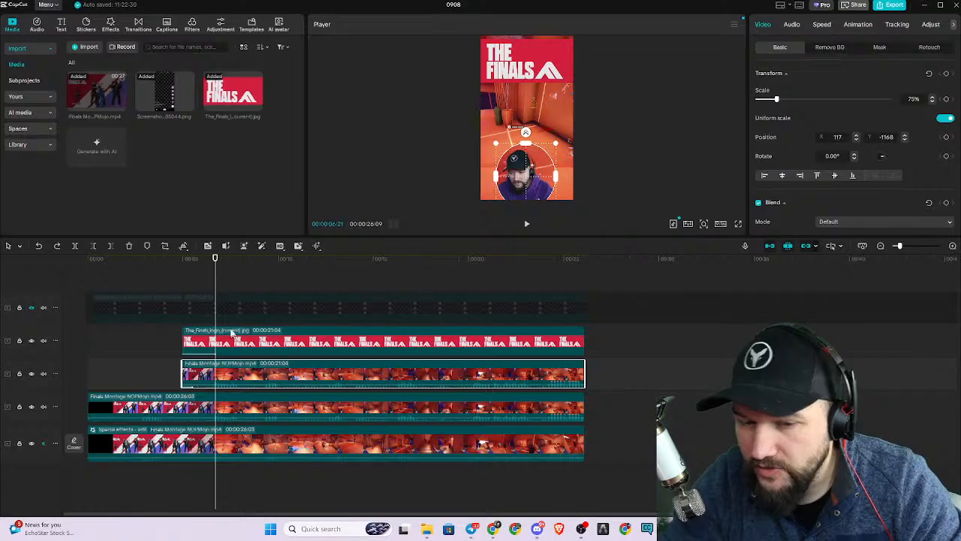
{"action": "mouse_move", "coordinate": [214, 257]}
{"action": "left_mouse_down"}
{"action": "mouse_move", "coordinate": [105, 265]}
{"action": "mouse_move", "coordinate": [220, 266]}
{"action": "left_mouse_up"}
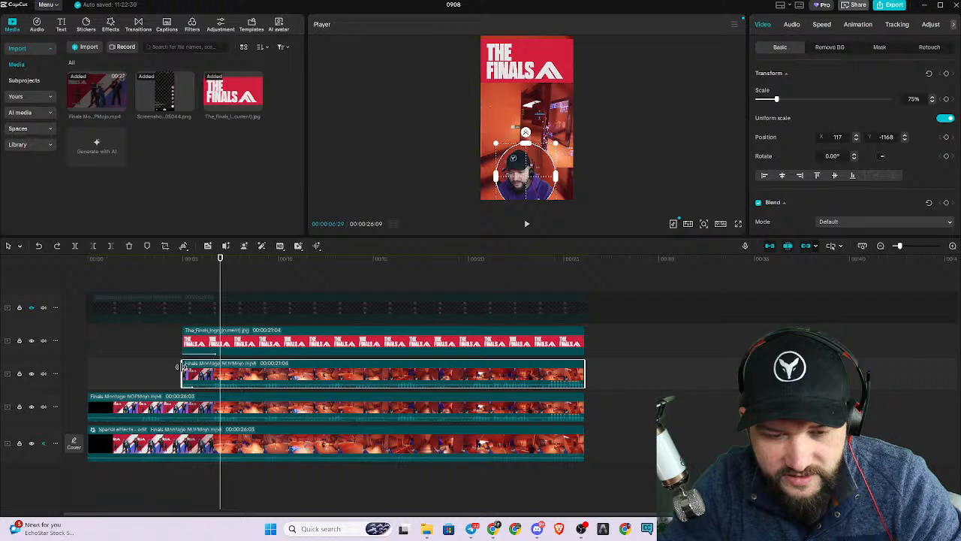
Try extending the facecam clip back to the timeline's beginning, preview the logo entrance, and trim its start back to the logo clip's start.
{"action": "left_click_drag", "start_coordinate": [183, 374], "coordinate": [87, 373]}
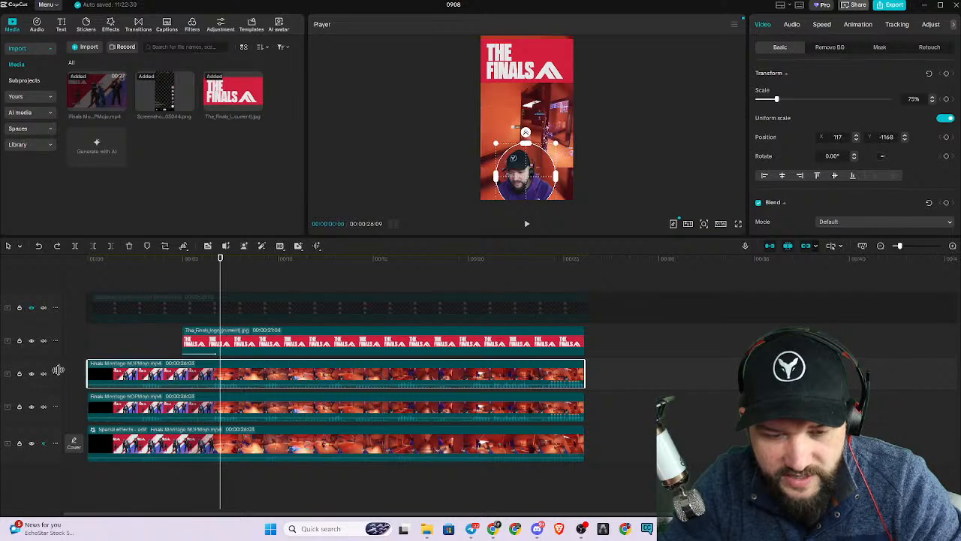
{"action": "left_click", "coordinate": [88, 263]}
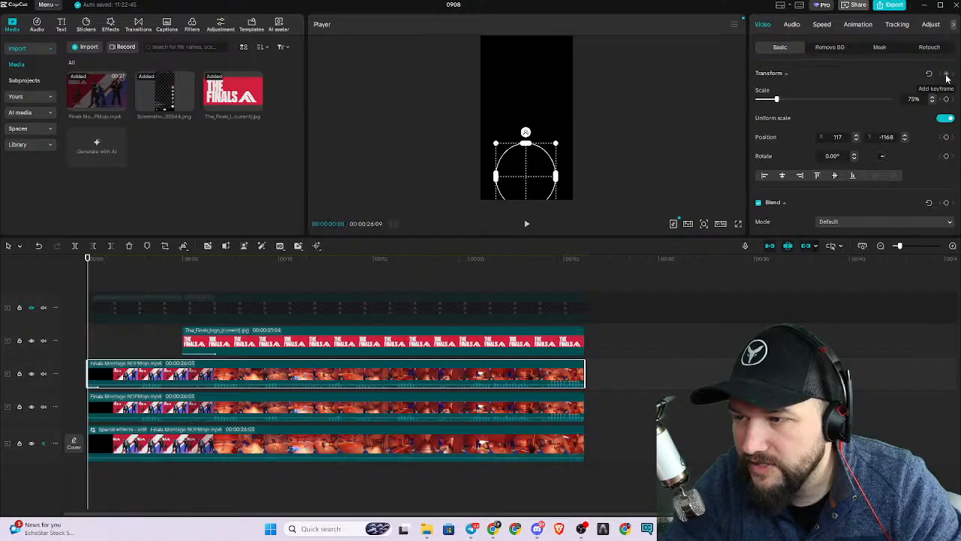
{"action": "left_click_drag", "start_coordinate": [88, 259], "coordinate": [182, 272]}
{"action": "key", "text": "space"}
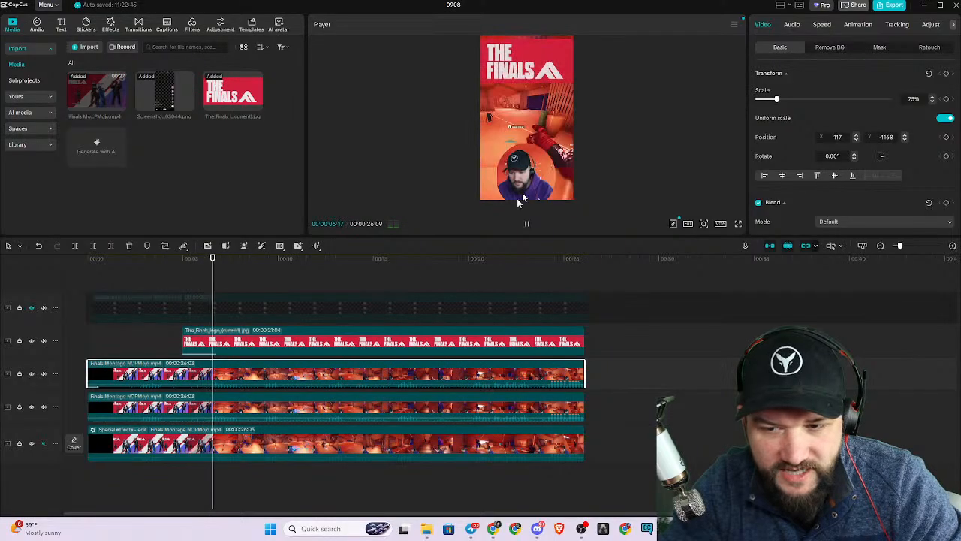
{"action": "key", "text": "space"}
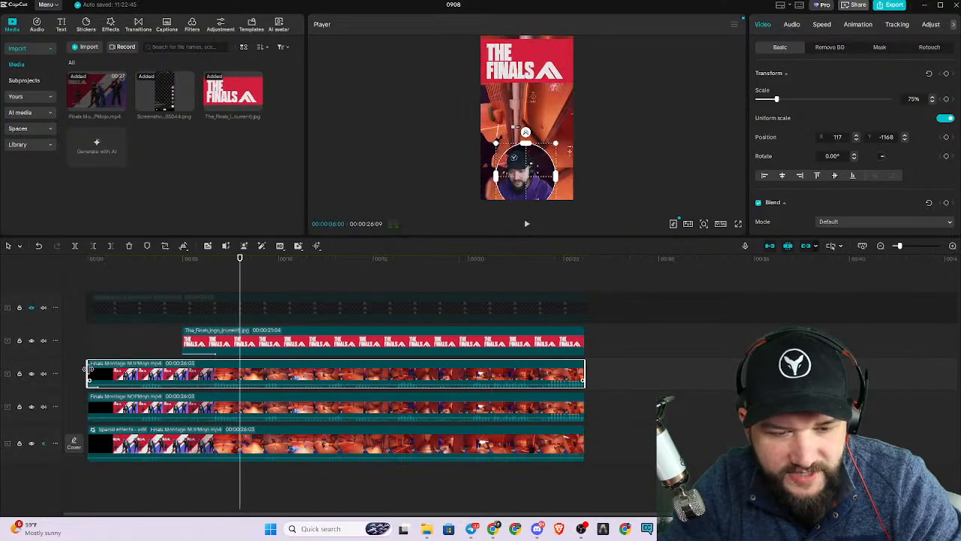
{"action": "left_click_drag", "start_coordinate": [88, 373], "coordinate": [183, 374]}
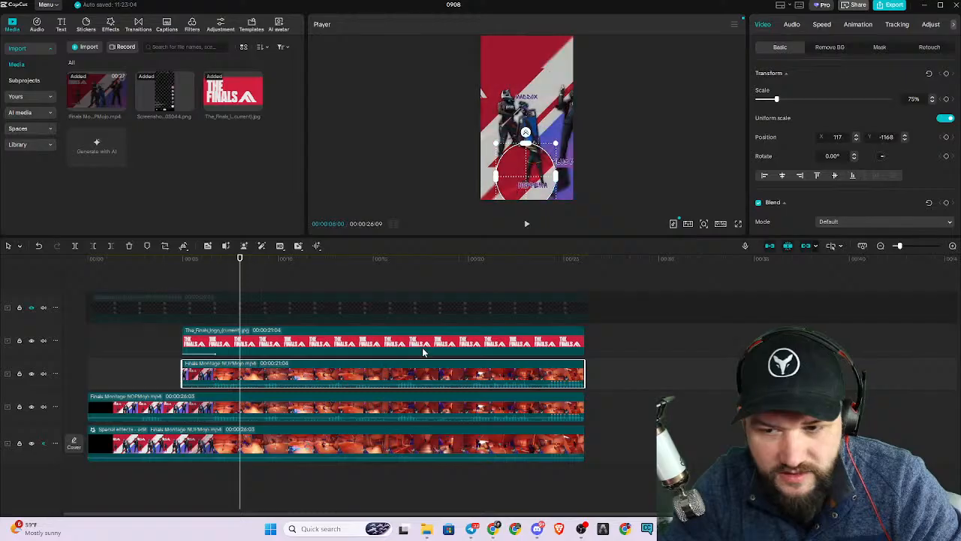
Preview the montage full screen from about 3 seconds in, before the logo and facecam entrance.
{"action": "left_click", "coordinate": [190, 265]}
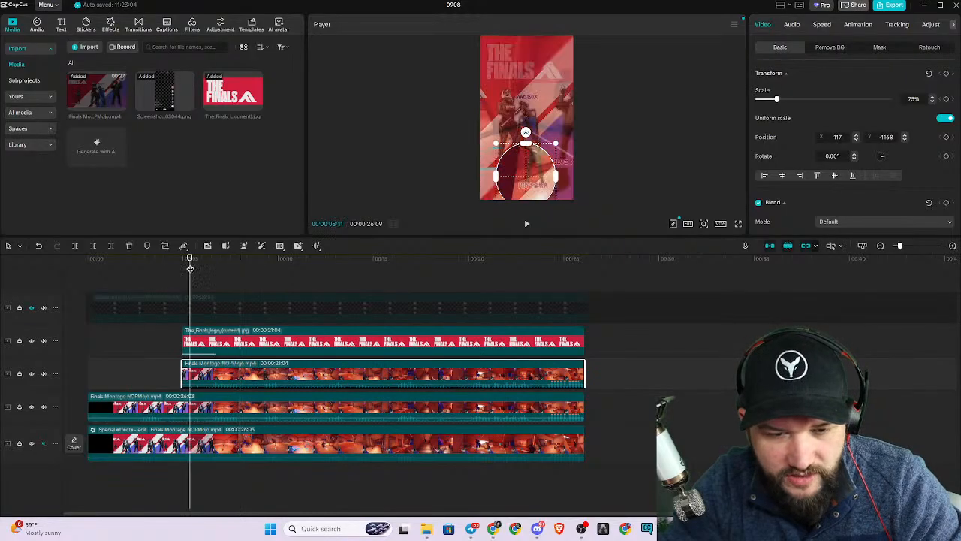
{"action": "left_click_drag", "start_coordinate": [190, 259], "coordinate": [156, 259]}
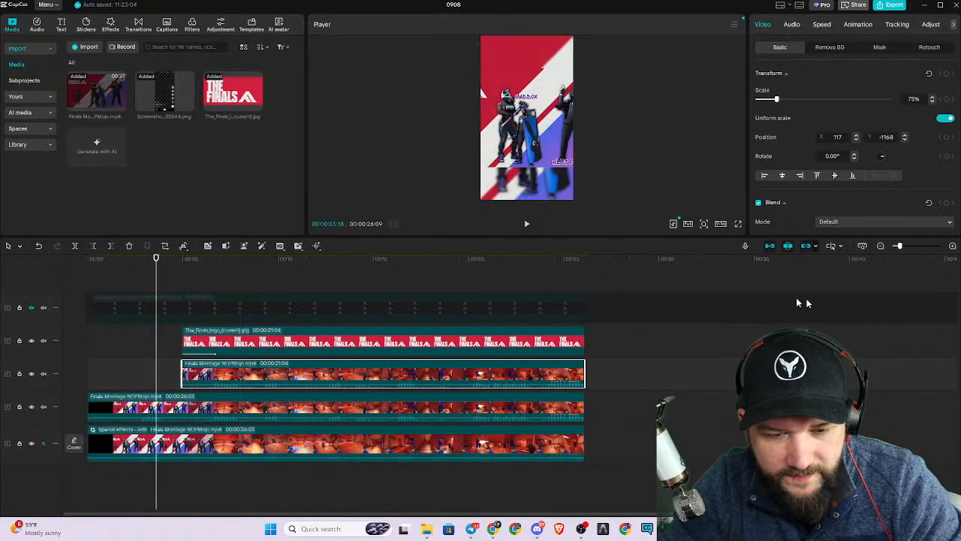
{"action": "left_click", "coordinate": [737, 224]}
{"action": "key", "text": "space"}
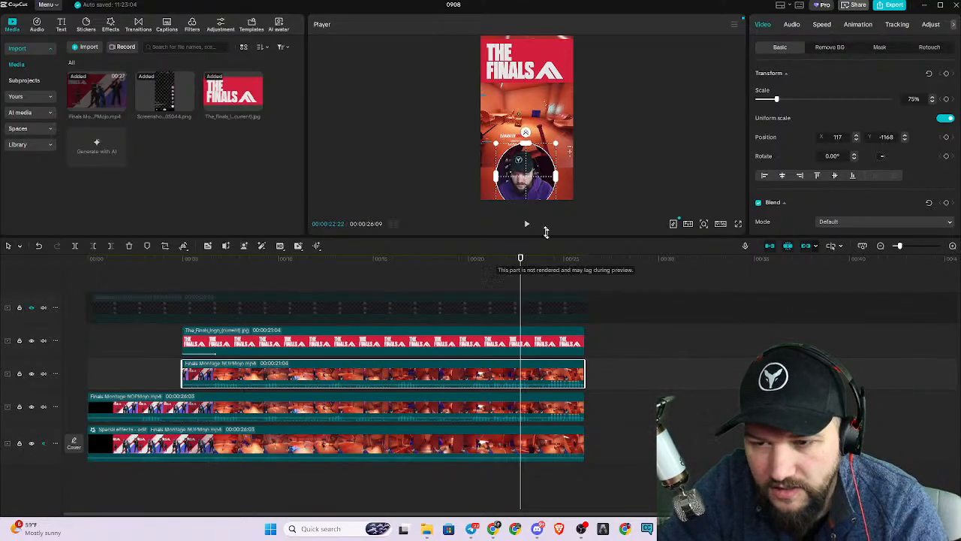
Duplicate the enlarged gameplay clip onto a new track between the Finals logo and the facecam clip, keeping the original in place.
{"action": "left_click", "coordinate": [289, 406]}
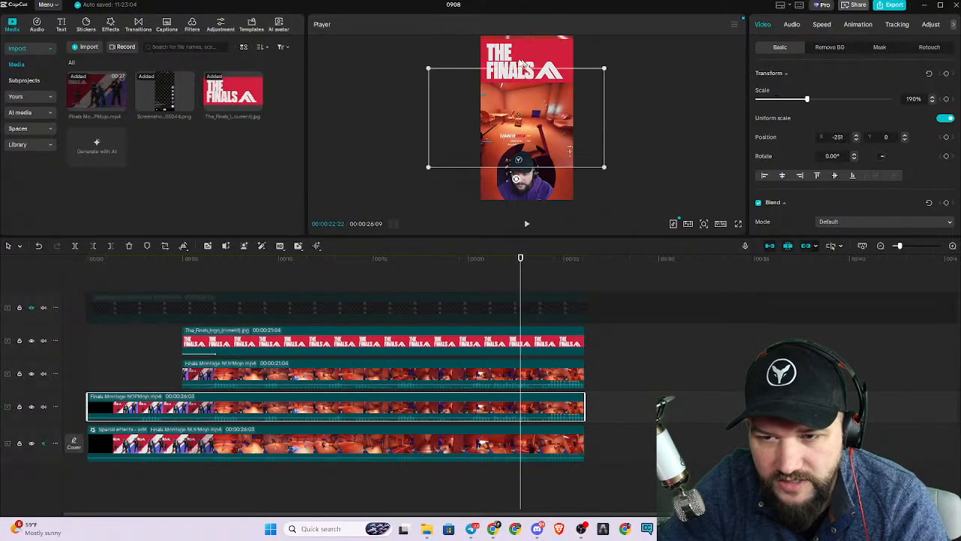
{"action": "right_click", "coordinate": [354, 407]}
{"action": "left_click", "coordinate": [395, 162]}
{"action": "left_click", "coordinate": [712, 390]}
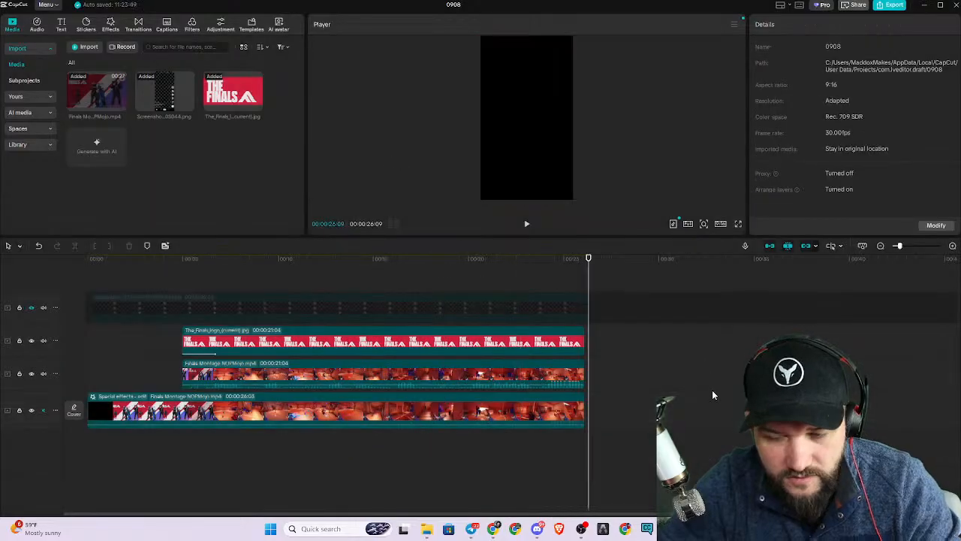
{"action": "key", "text": "ctrl+z"}
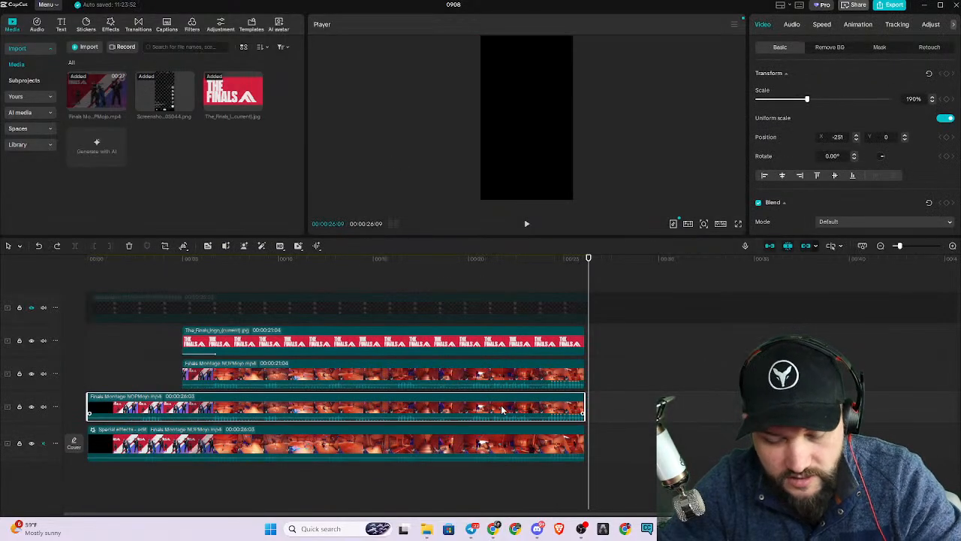
{"action": "key", "text": "ctrl+v"}
{"action": "left_click_drag", "start_coordinate": [692, 398], "coordinate": [201, 362]}
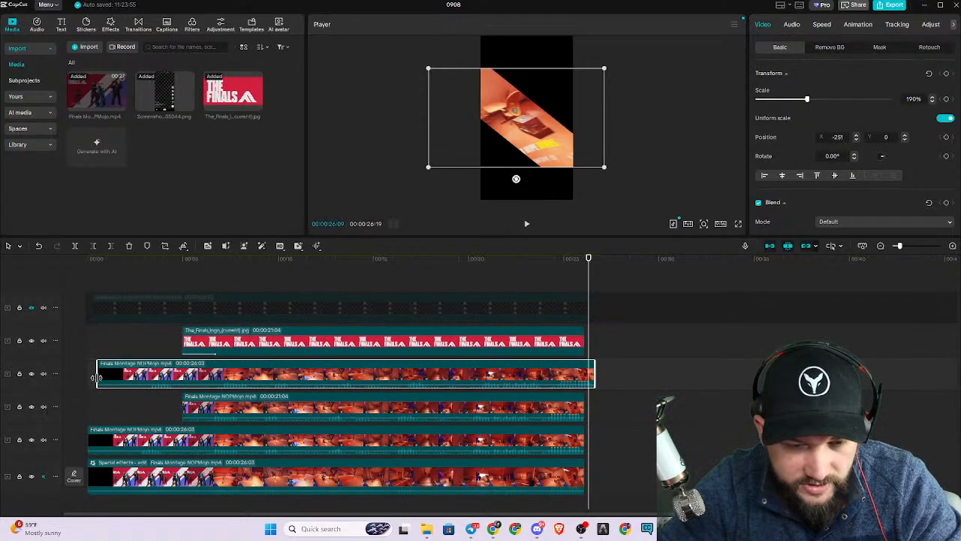
Trim the start of the duplicated gameplay clip to a length of 00:00:18:06 and align its end with the other clips.
{"action": "left_click_drag", "start_coordinate": [99, 373], "coordinate": [250, 375]}
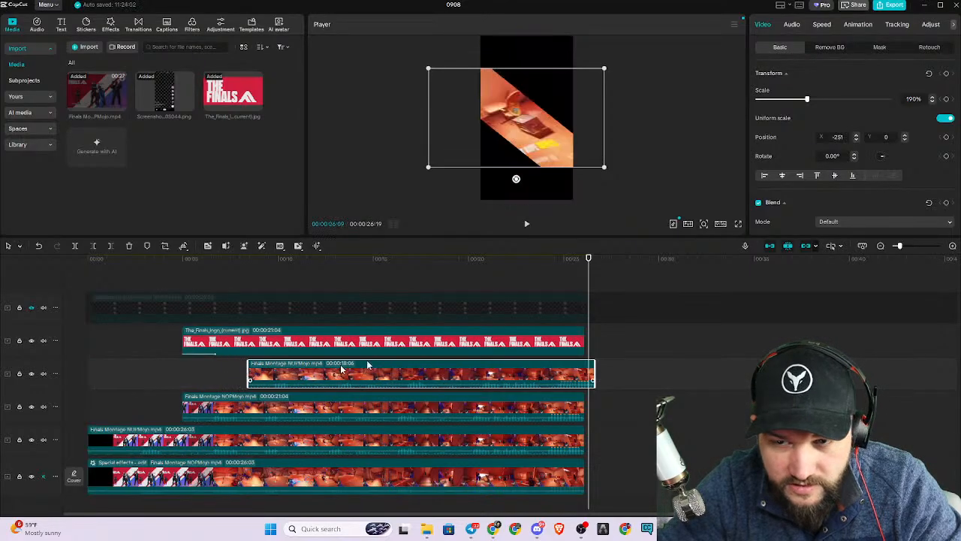
{"action": "left_click_drag", "start_coordinate": [657, 236], "coordinate": [664, 405]}
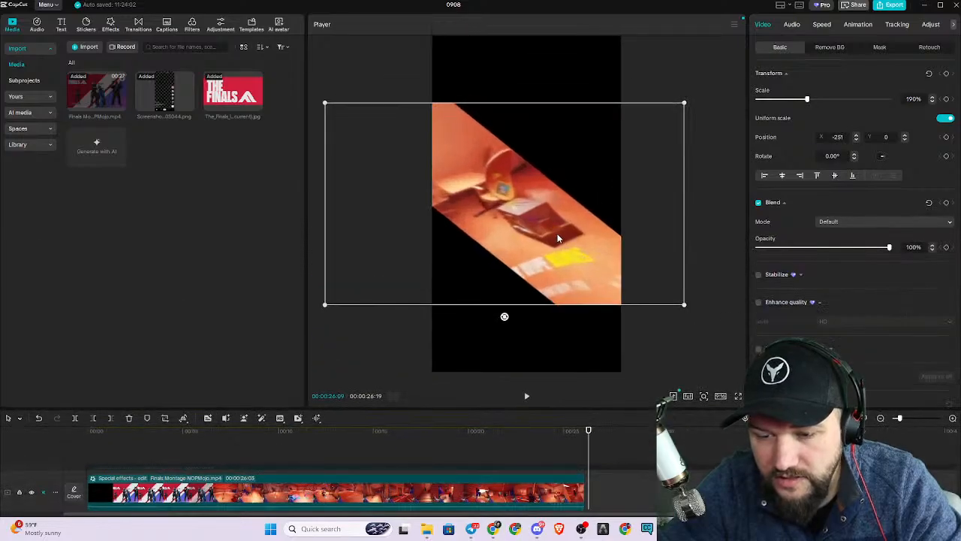
{"action": "left_click", "coordinate": [214, 443]}
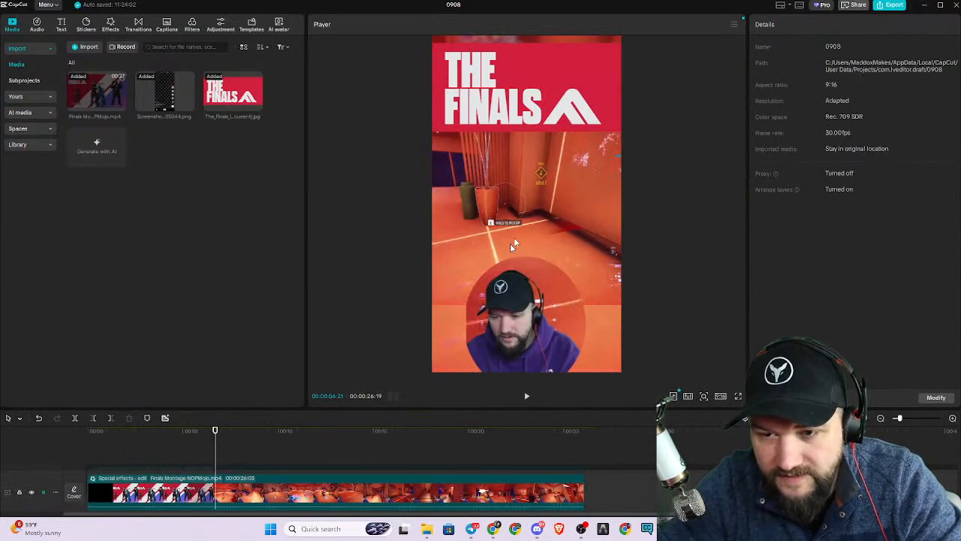
{"action": "scroll", "coordinate": [330, 455], "scroll_direction": "up", "scroll_amount": 1}
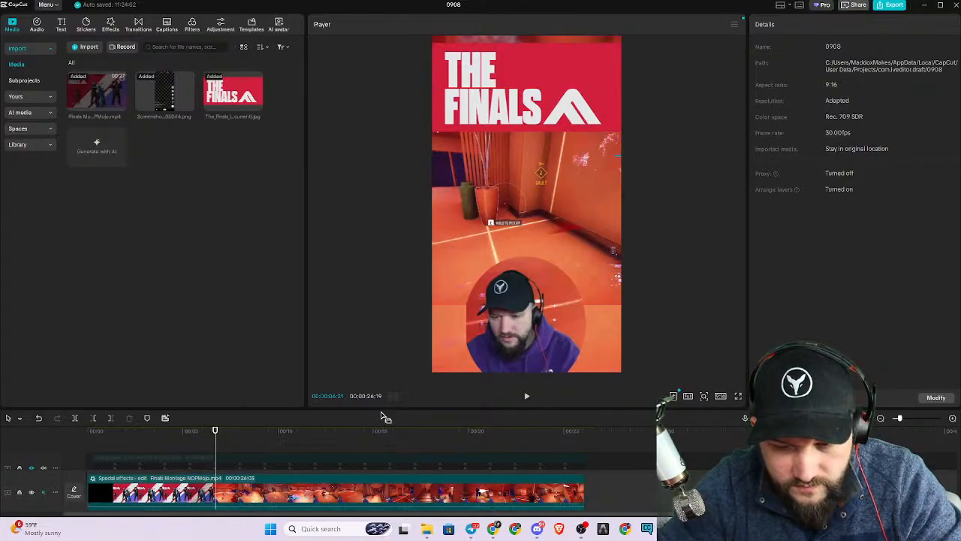
{"action": "left_click_drag", "start_coordinate": [384, 409], "coordinate": [401, 305]}
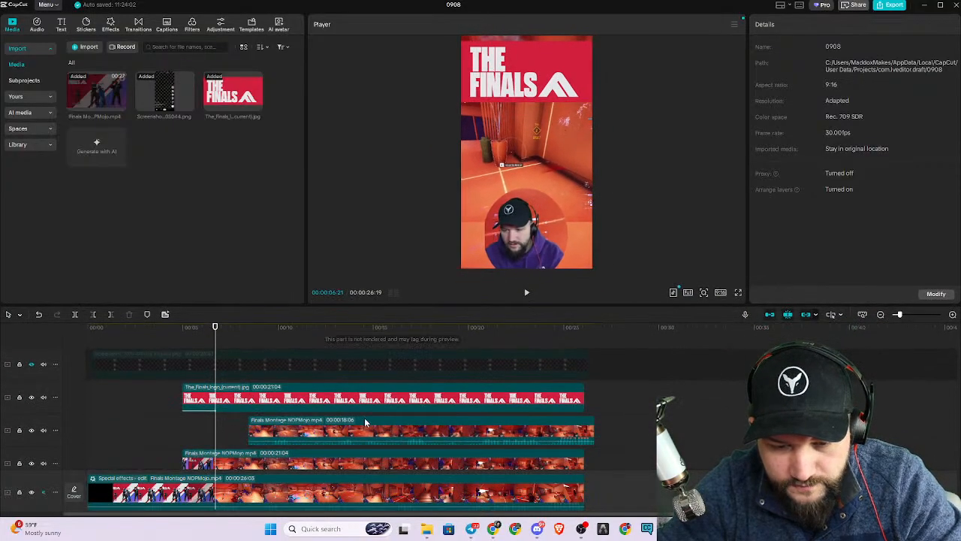
{"action": "left_click", "coordinate": [385, 438]}
{"action": "left_click_drag", "start_coordinate": [395, 437], "coordinate": [383, 438]}
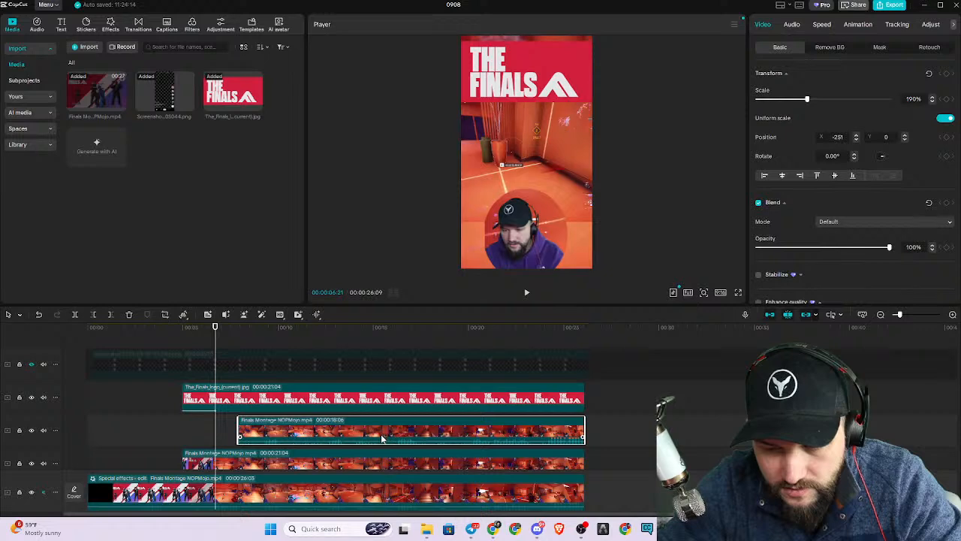
At 00:00:10:19, shift the duplicated gameplay clip in the frame to about X 1019, Y -372 to expose its upper-left scoreboard.
{"action": "key", "text": "space"}
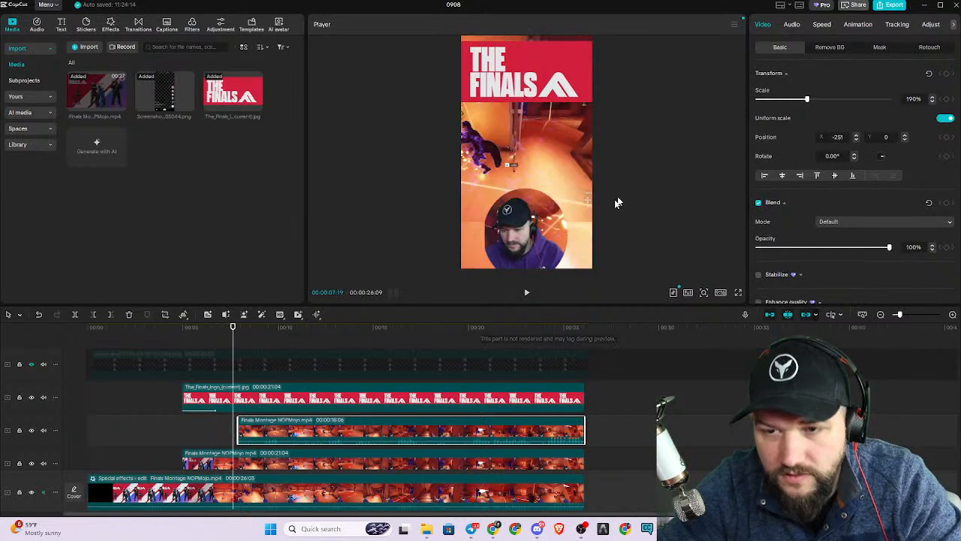
{"action": "left_click", "coordinate": [260, 358]}
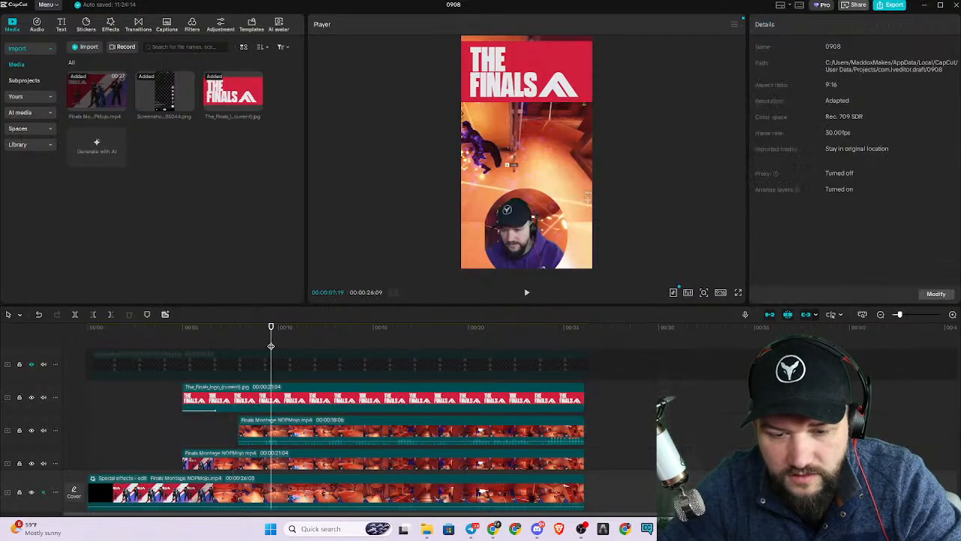
{"action": "left_click", "coordinate": [359, 431]}
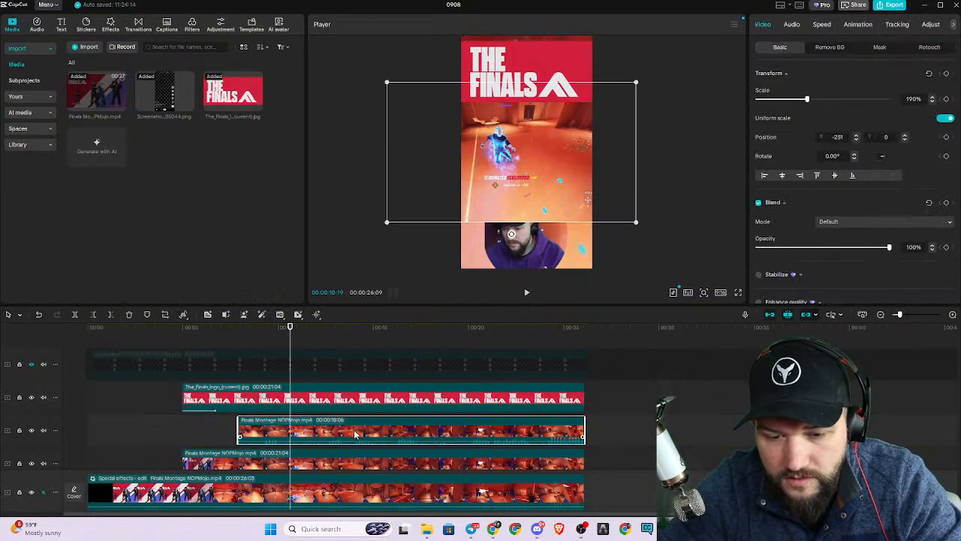
{"action": "left_click_drag", "start_coordinate": [553, 140], "coordinate": [505, 162]}
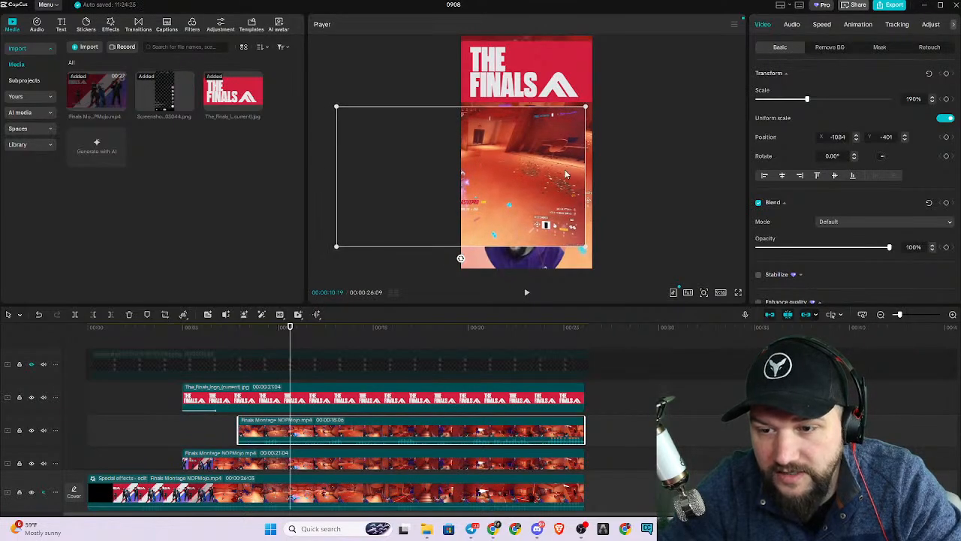
{"action": "left_click_drag", "start_coordinate": [566, 155], "coordinate": [636, 177]}
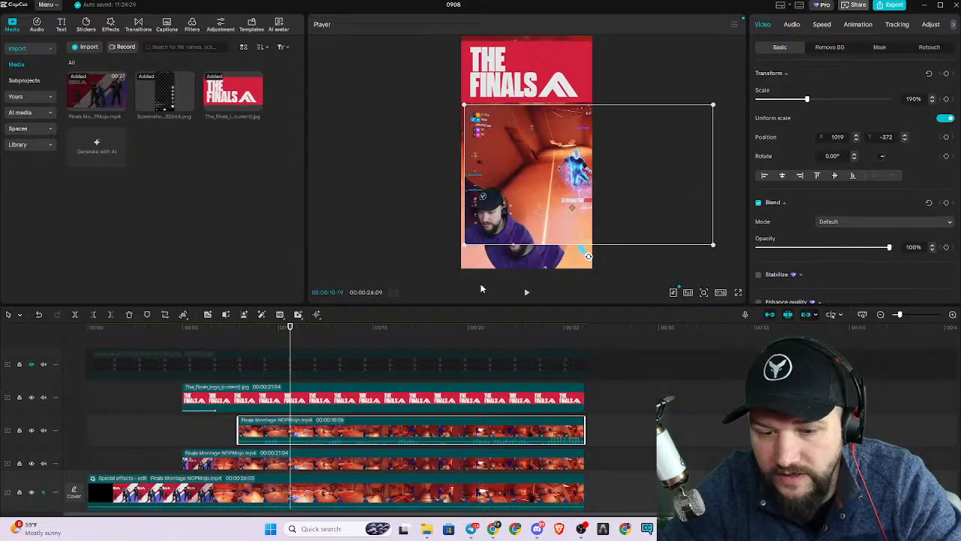
Crop the duplicated gameplay clip to the small team scoreboard in the upper-left corner of the footage.
{"action": "left_click", "coordinate": [165, 315]}
{"action": "left_click_drag", "start_coordinate": [684, 253], "coordinate": [324, 252]}
{"action": "left_click_drag", "start_coordinate": [306, 369], "coordinate": [322, 198]}
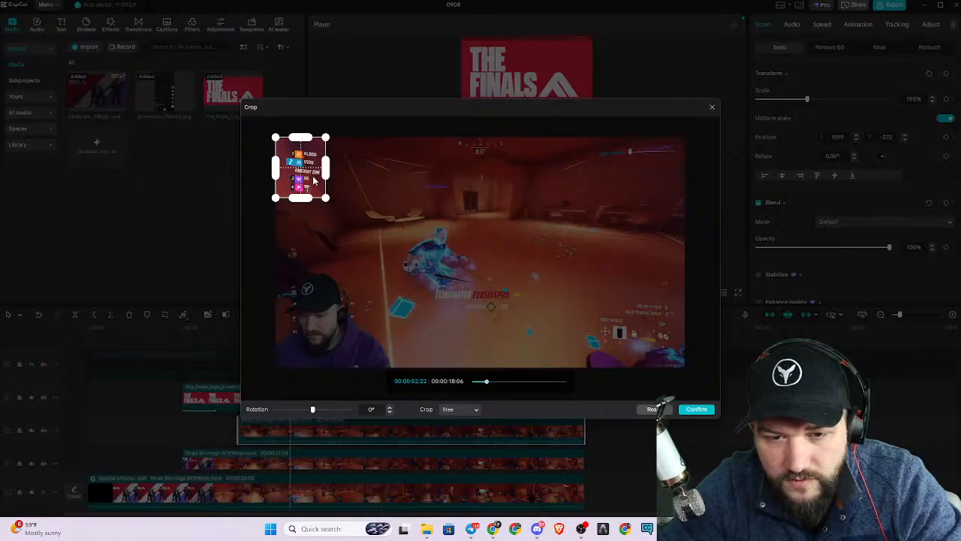
{"action": "left_click_drag", "start_coordinate": [314, 180], "coordinate": [317, 188]}
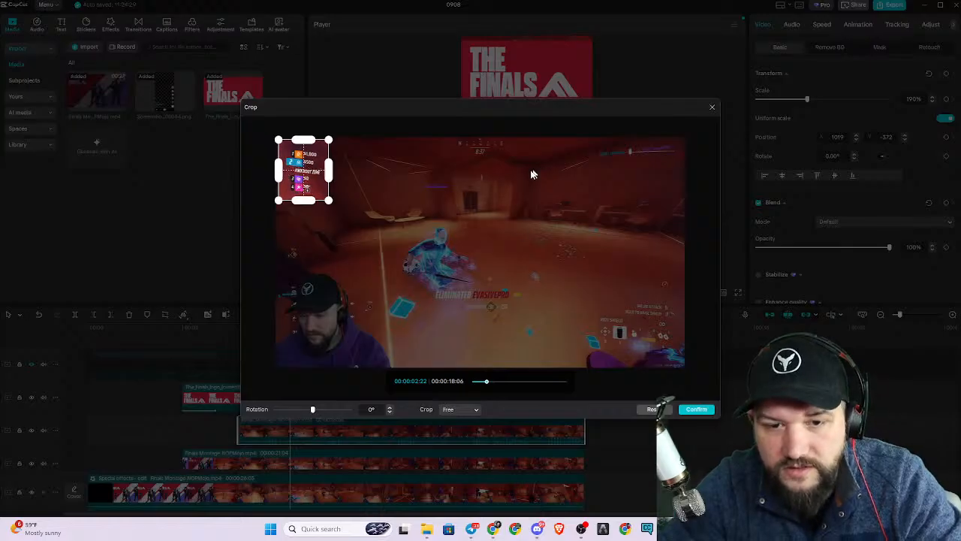
{"action": "left_click", "coordinate": [696, 410]}
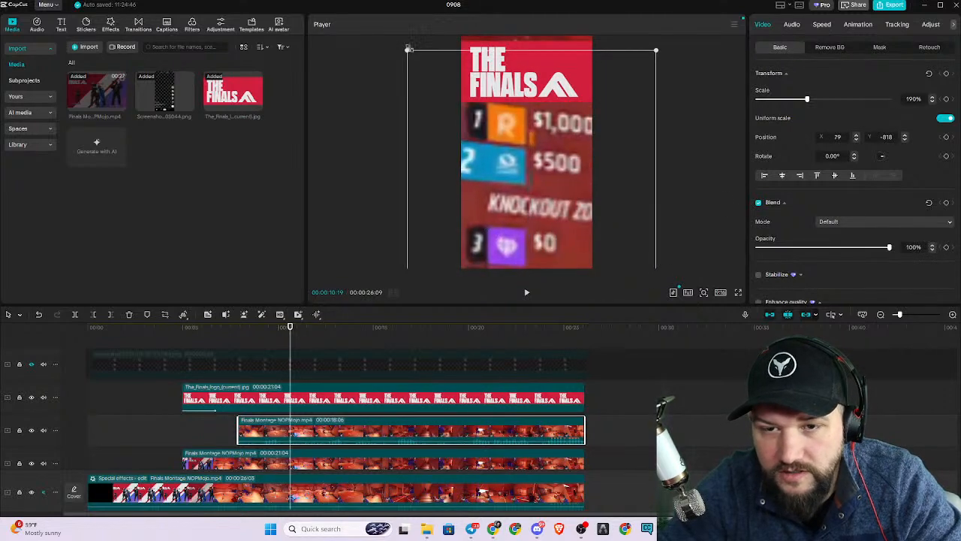
Scale the cropped scoreboard down to about 22% and place it beside the facecam at about X -839, Y -958.
{"action": "left_click_drag", "start_coordinate": [406, 50], "coordinate": [482, 220]}
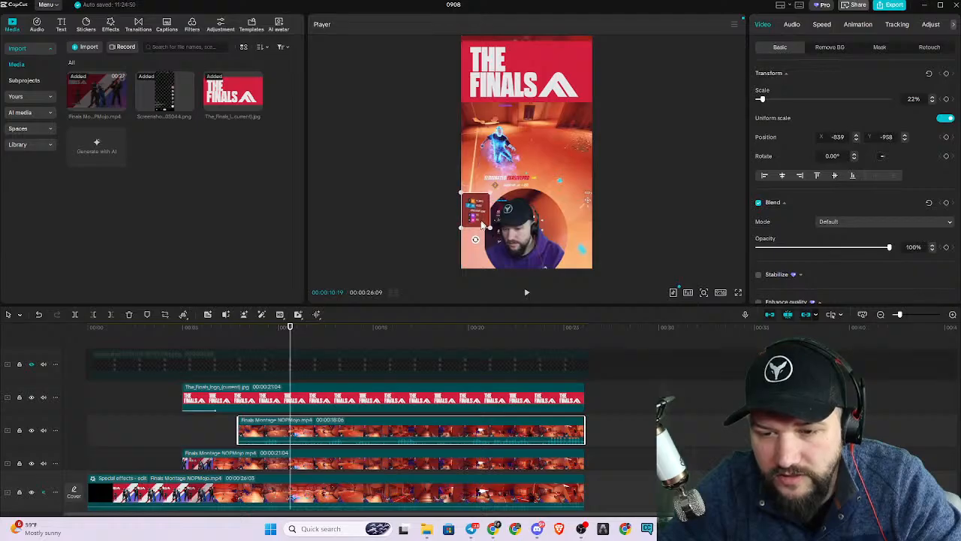
Show the screenshot guide overlay and move the cropped scoreboard clip to a new track above it.
{"action": "left_click", "coordinate": [31, 364]}
{"action": "left_click_drag", "start_coordinate": [479, 216], "coordinate": [580, 65]}
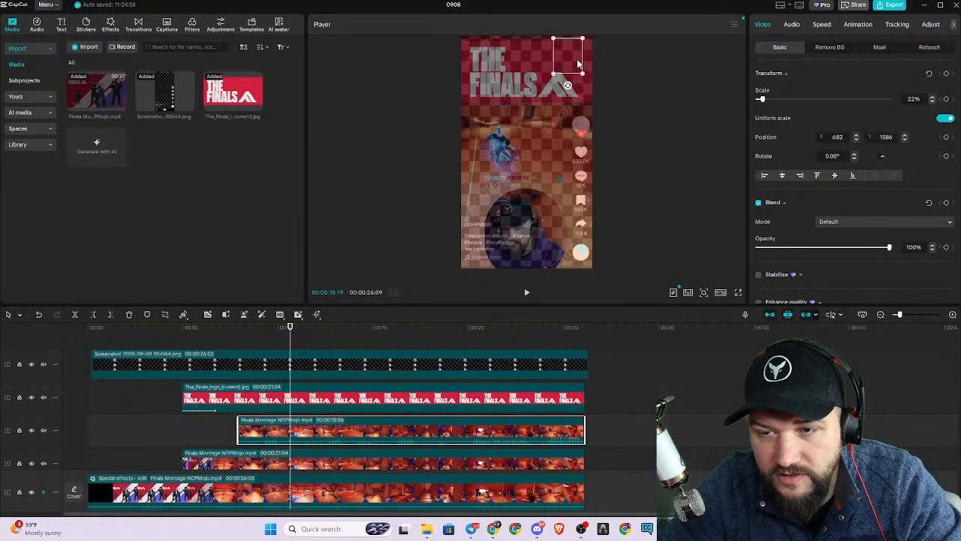
{"action": "left_click_drag", "start_coordinate": [338, 431], "coordinate": [342, 368]}
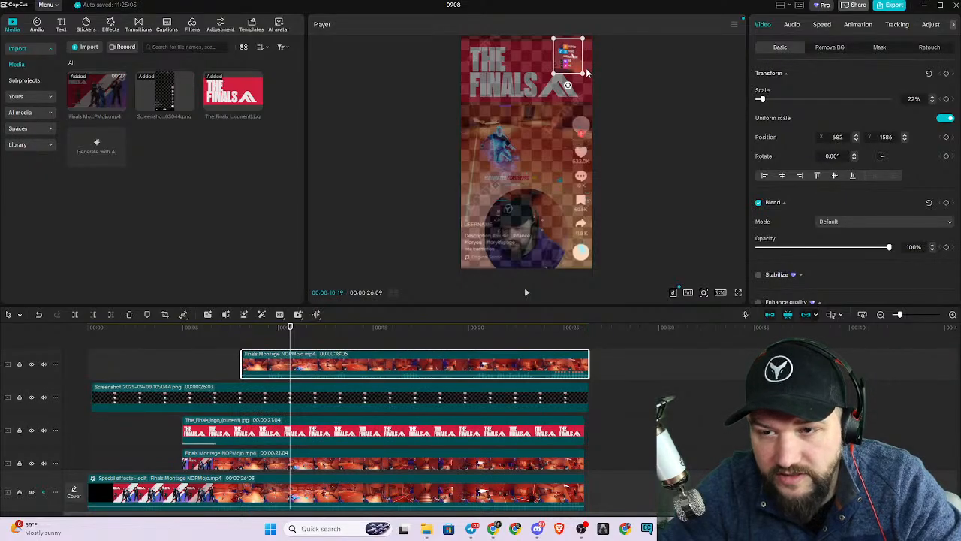
Place the scoreboard beside the facecam at about X -885, Y -851 and hide the screenshot guide track.
{"action": "left_click_drag", "start_coordinate": [573, 57], "coordinate": [478, 149]}
{"action": "left_click_drag", "start_coordinate": [557, 128], "coordinate": [477, 205]}
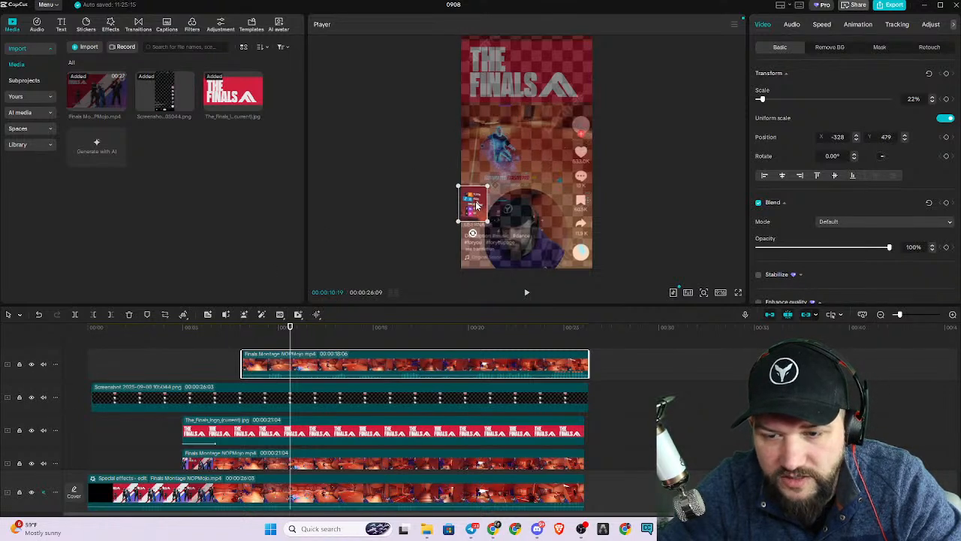
{"action": "left_click", "coordinate": [659, 224]}
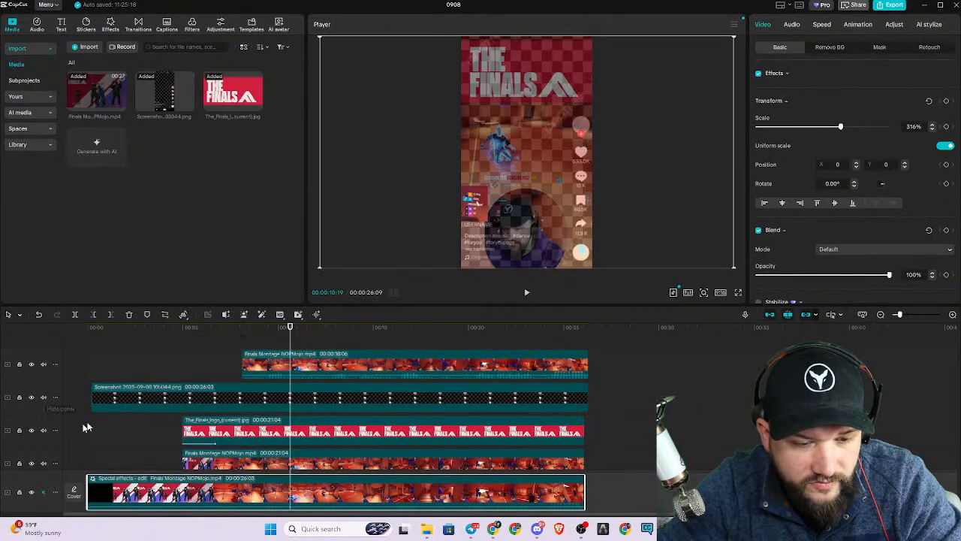
{"action": "left_click", "coordinate": [31, 397]}
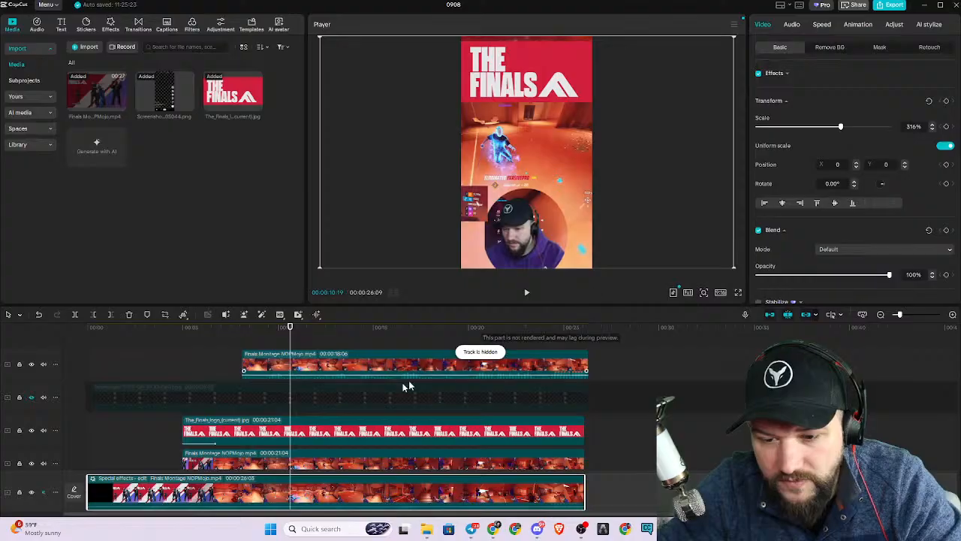
Give the scoreboard clip a Slide Right entrance animation lasting 1.0 s.
{"action": "left_click", "coordinate": [254, 364]}
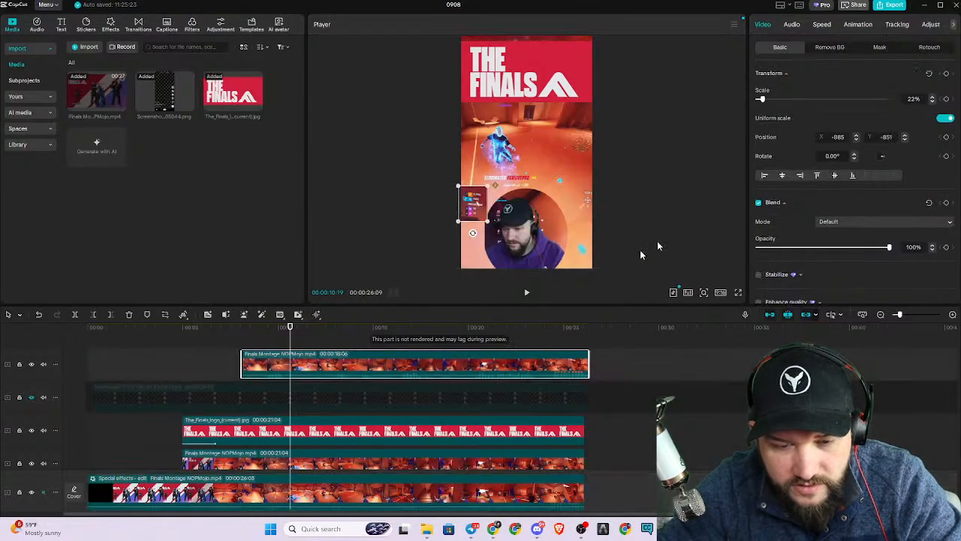
{"action": "left_click", "coordinate": [856, 25]}
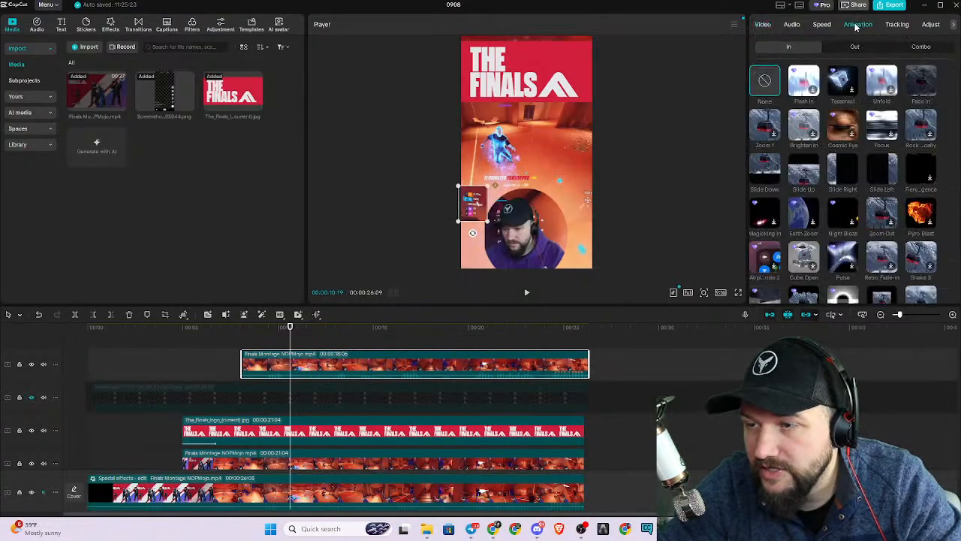
{"action": "left_click", "coordinate": [843, 169]}
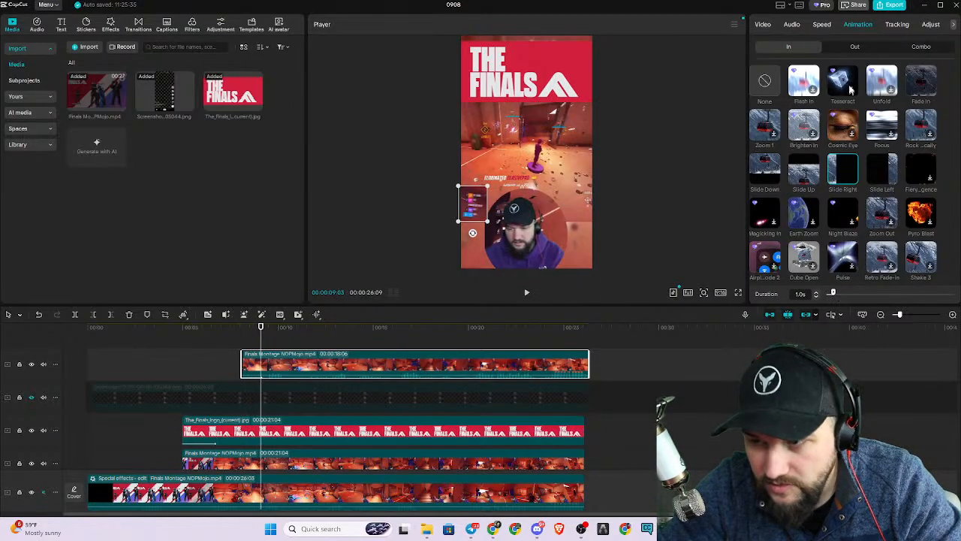
Add a 2.0 s Slide Left exit animation to the scoreboard clip and realign its end with the other clips.
{"action": "left_click", "coordinate": [856, 46]}
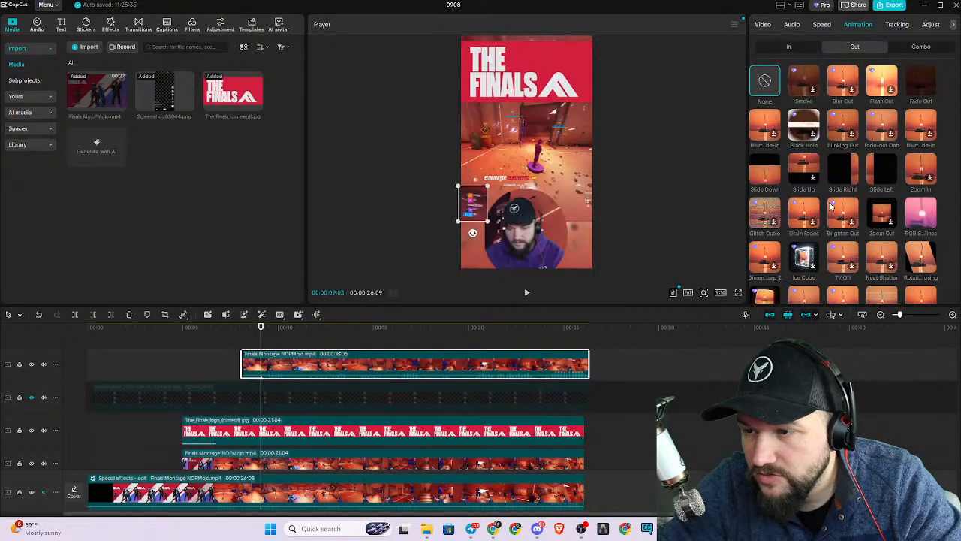
{"action": "left_click", "coordinate": [875, 175]}
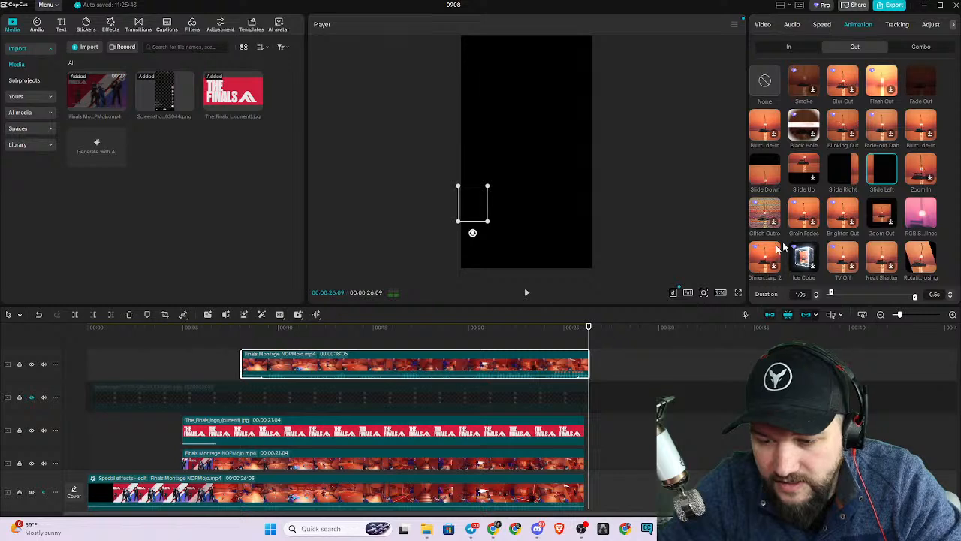
{"action": "left_click", "coordinate": [905, 296]}
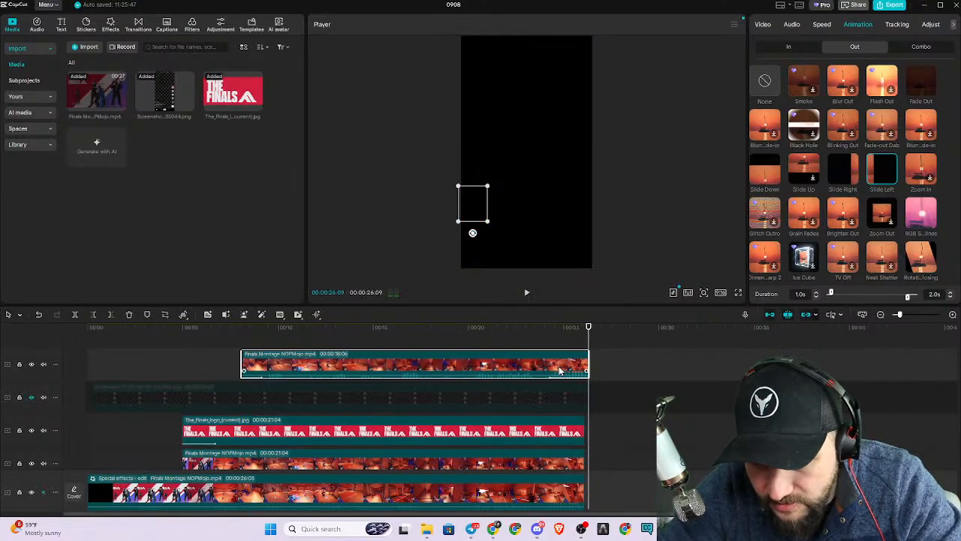
{"action": "left_click_drag", "start_coordinate": [562, 370], "coordinate": [557, 370]}
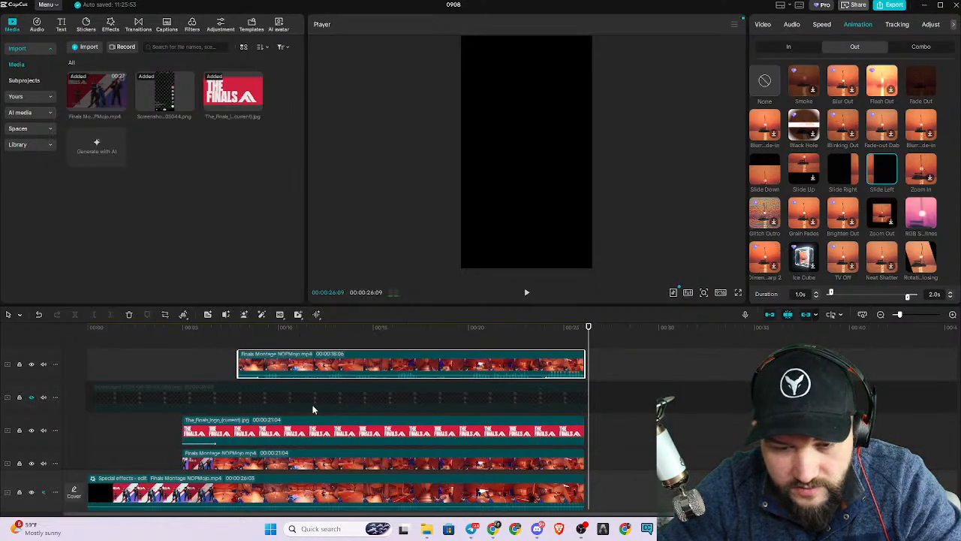
Play back the scoreboard's exit, and preview the facecam and logo entrance in full screen from 00:00:04:29.
{"action": "left_click", "coordinate": [509, 340]}
{"action": "key", "text": "space"}
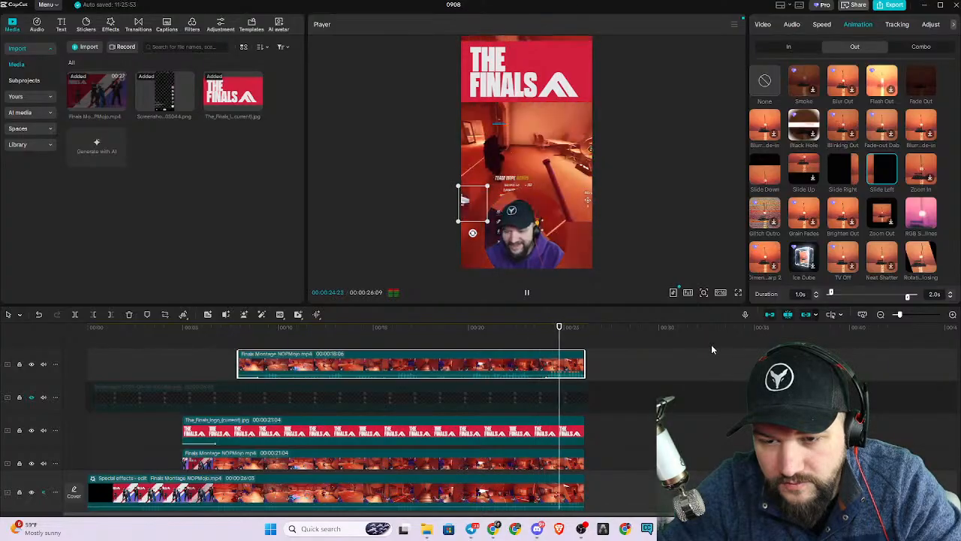
{"action": "left_click", "coordinate": [182, 339]}
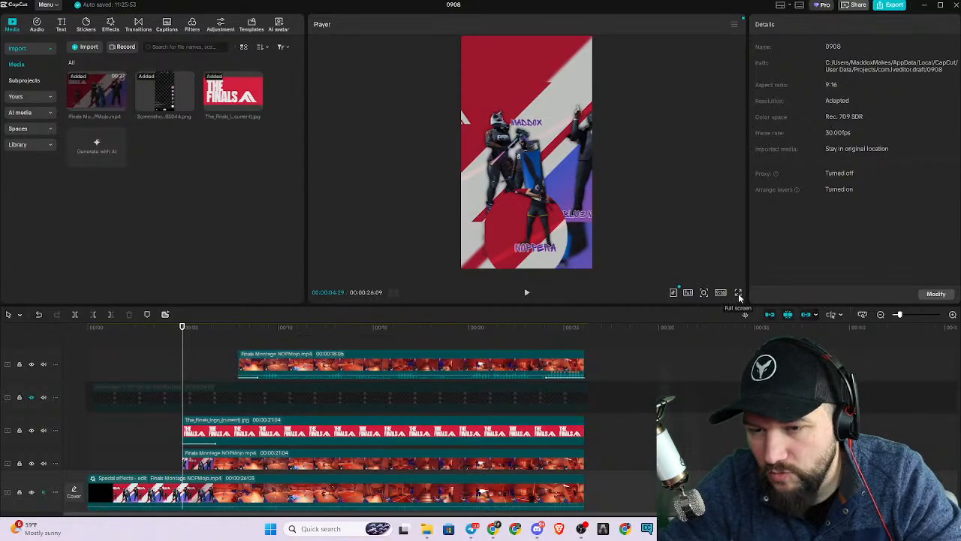
{"action": "left_click", "coordinate": [738, 294]}
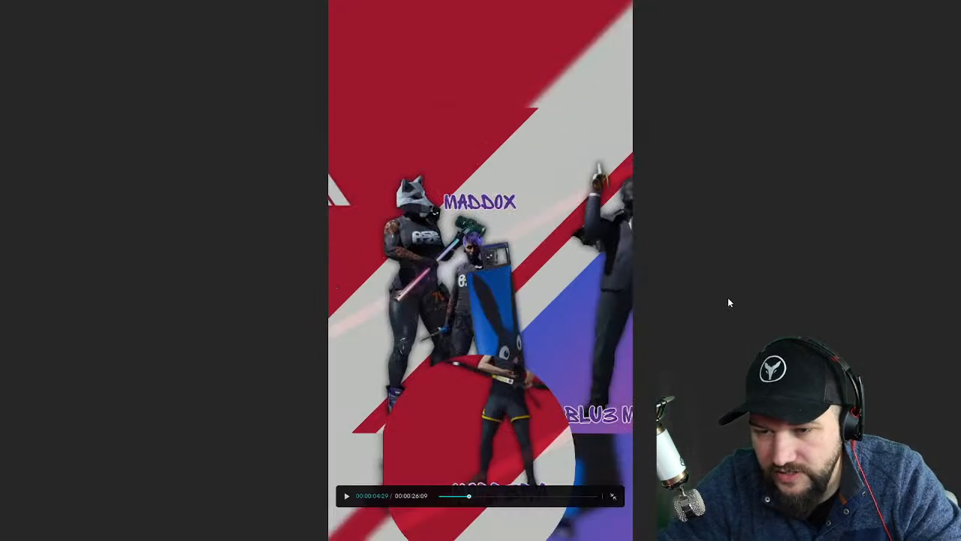
{"action": "left_click", "coordinate": [347, 499]}
{"action": "key", "text": "space"}
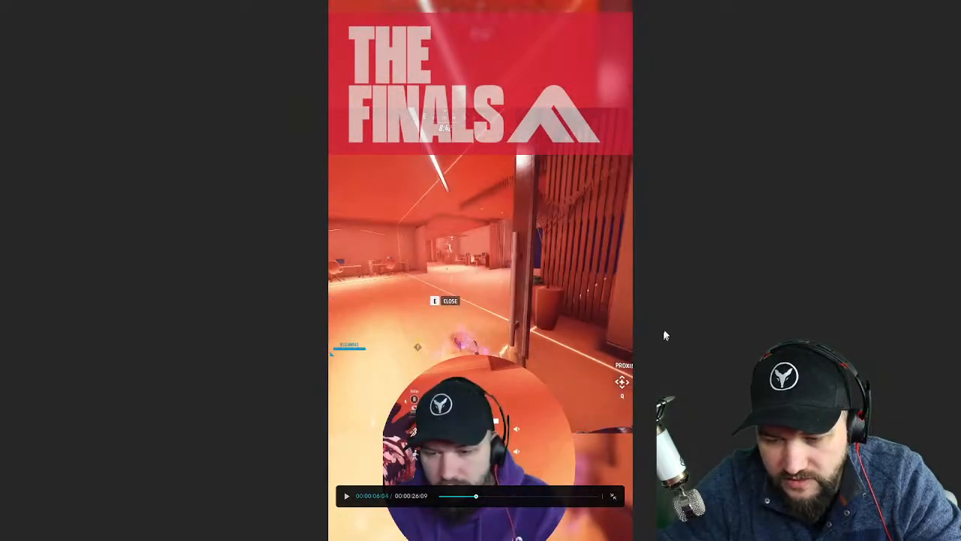
{"action": "key", "text": "Escape"}
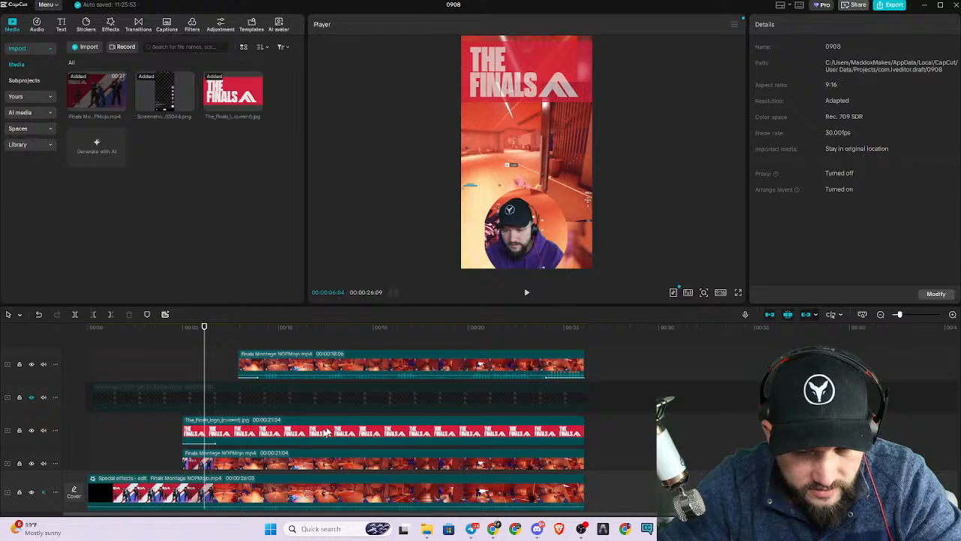
Apply a Slide Up entrance animation lasting 3.0 s to the circular facecam clip.
{"action": "scroll", "coordinate": [339, 418], "scroll_direction": "down", "scroll_amount": 1}
{"action": "scroll", "coordinate": [340, 421], "scroll_direction": "down", "scroll_amount": 1}
{"action": "left_click", "coordinate": [292, 424]}
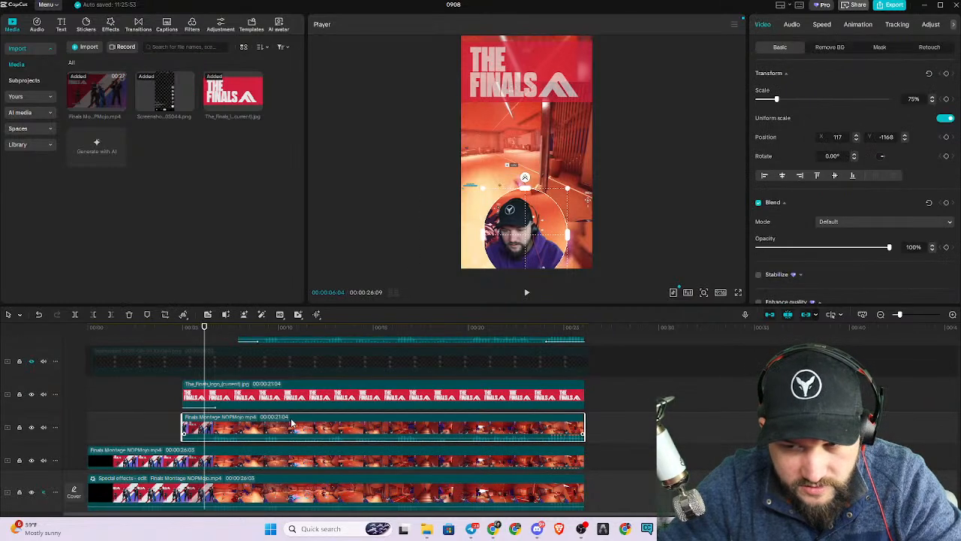
{"action": "left_click", "coordinate": [857, 24]}
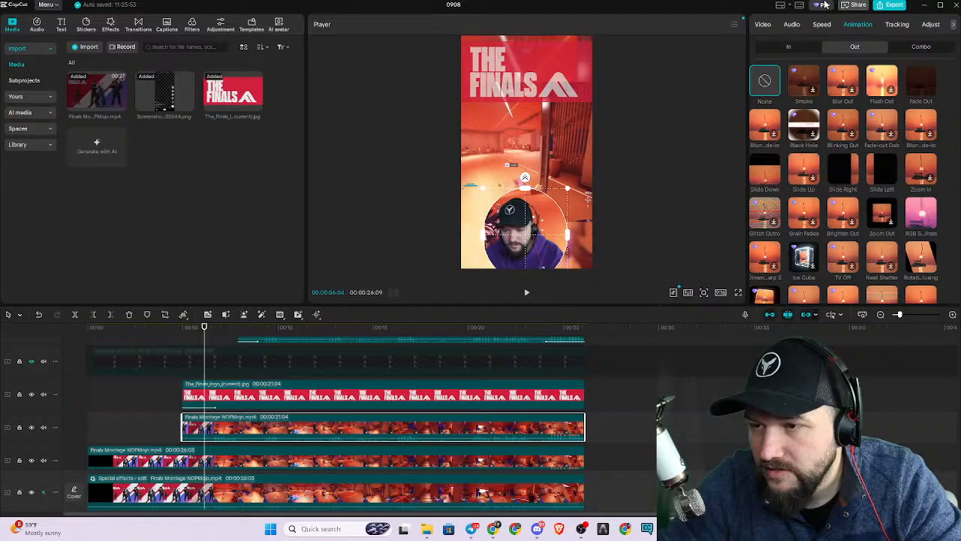
{"action": "left_click", "coordinate": [796, 48]}
{"action": "left_click", "coordinate": [803, 169]}
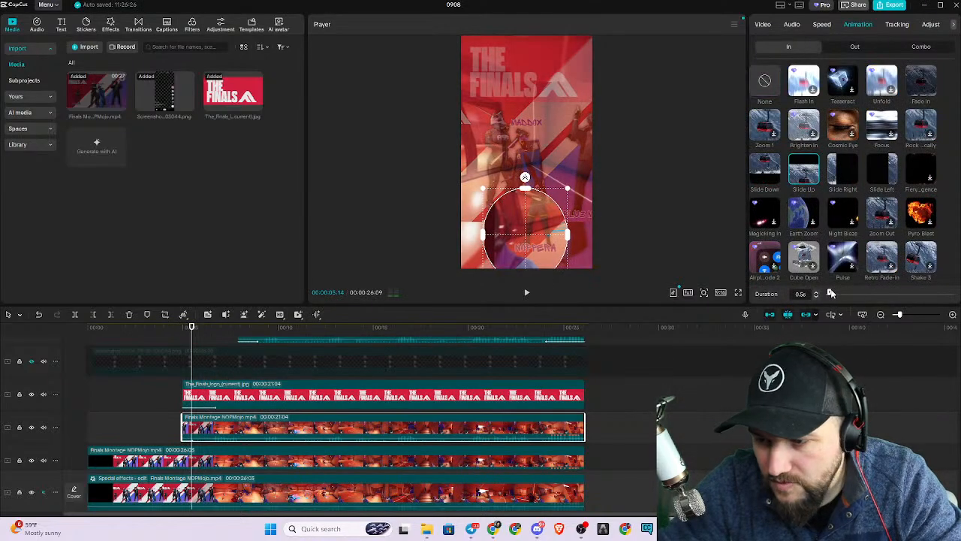
{"action": "left_click_drag", "start_coordinate": [847, 296], "coordinate": [844, 294]}
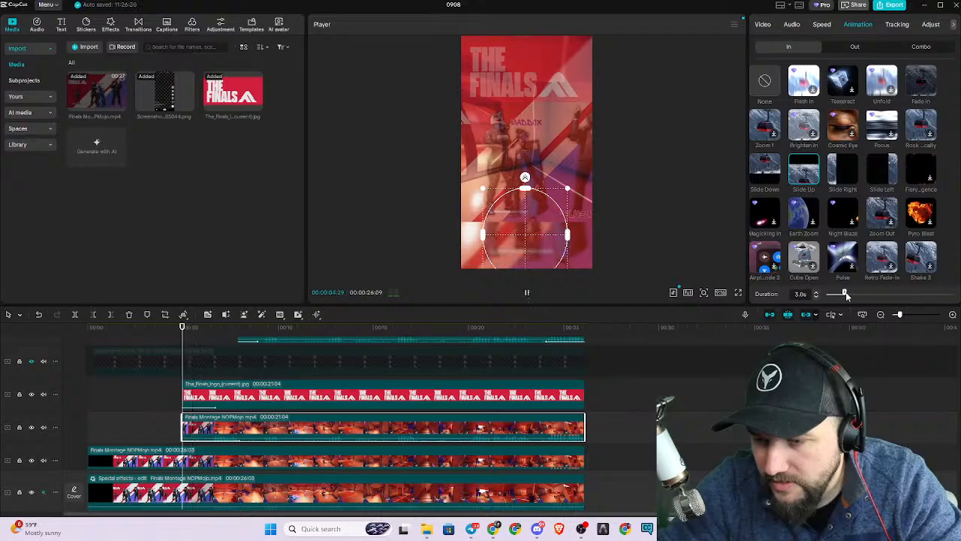
Play the montage from 00:00:05:00 to its end, watching the rest in full screen.
{"action": "left_click", "coordinate": [527, 293]}
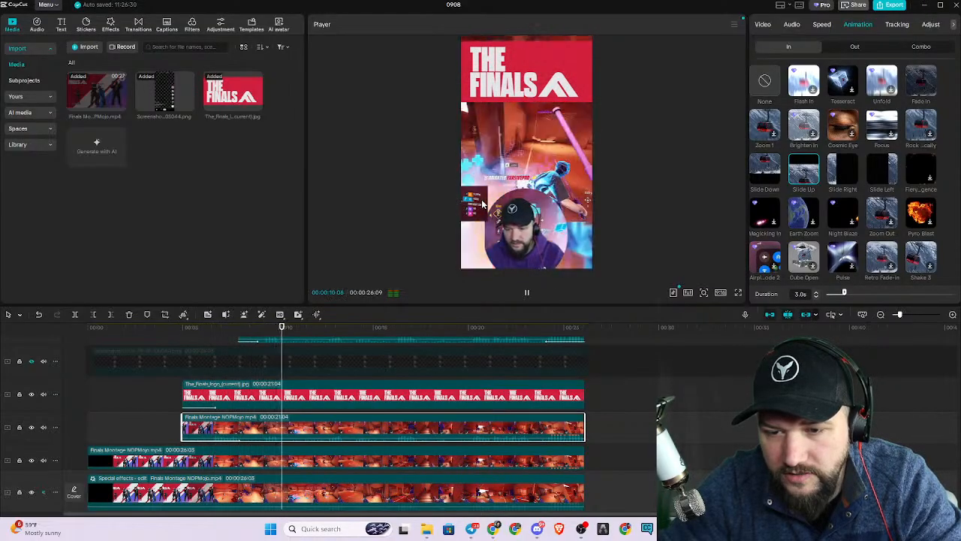
{"action": "left_click", "coordinate": [738, 292]}
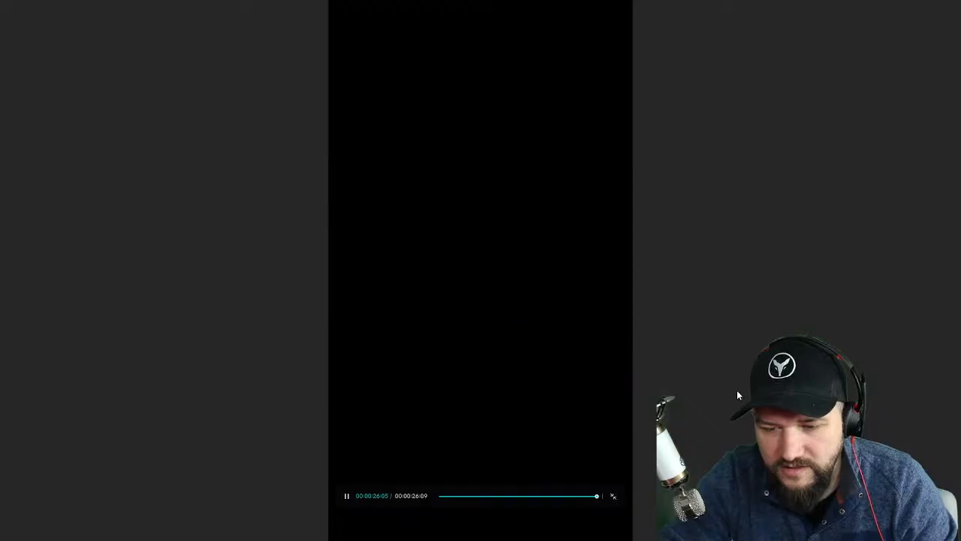
{"action": "left_click", "coordinate": [612, 495]}
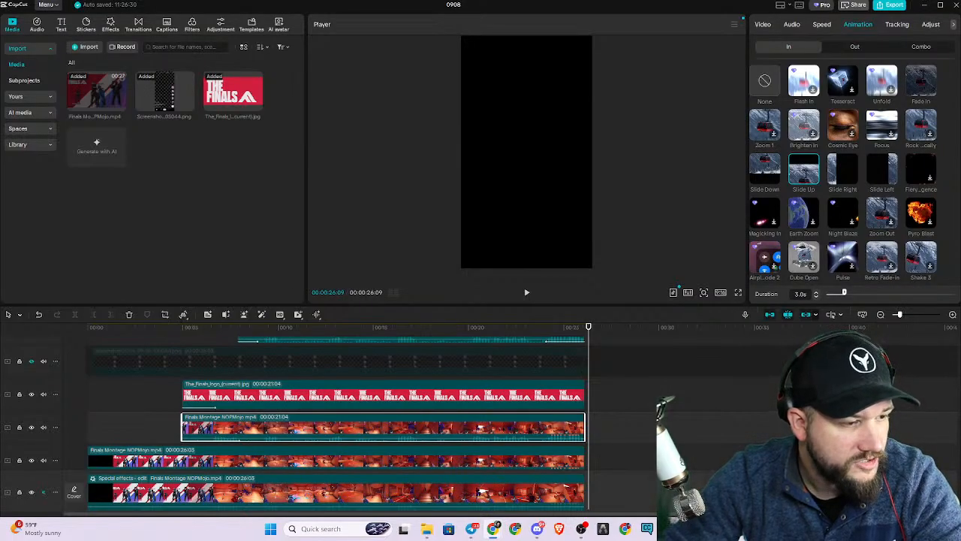
Switch to Unscreen in the browser and upload a video clip to have its background removed.
{"action": "left_click_drag", "start_coordinate": [0, 34], "coordinate": [240, 0]}
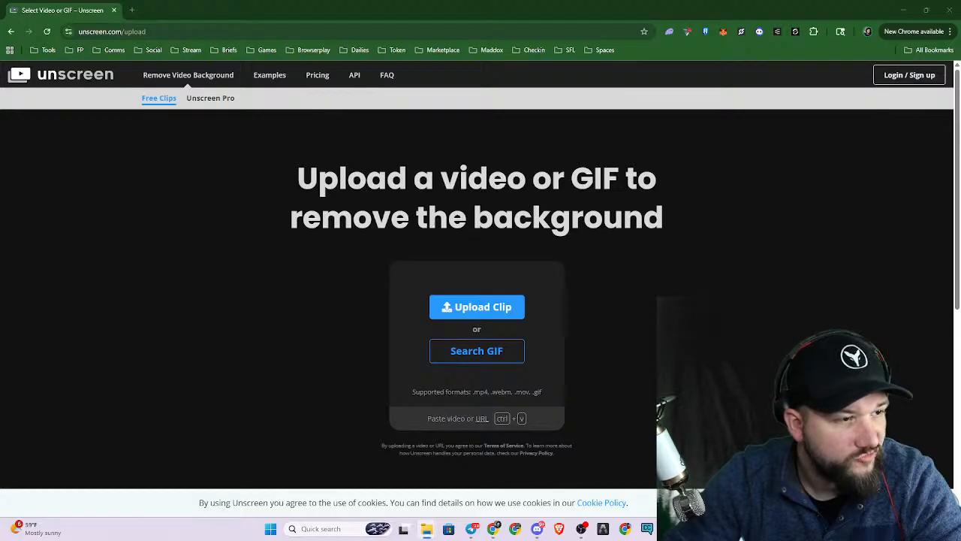
{"action": "left_click_drag", "start_coordinate": [2, 421], "coordinate": [399, 318]}
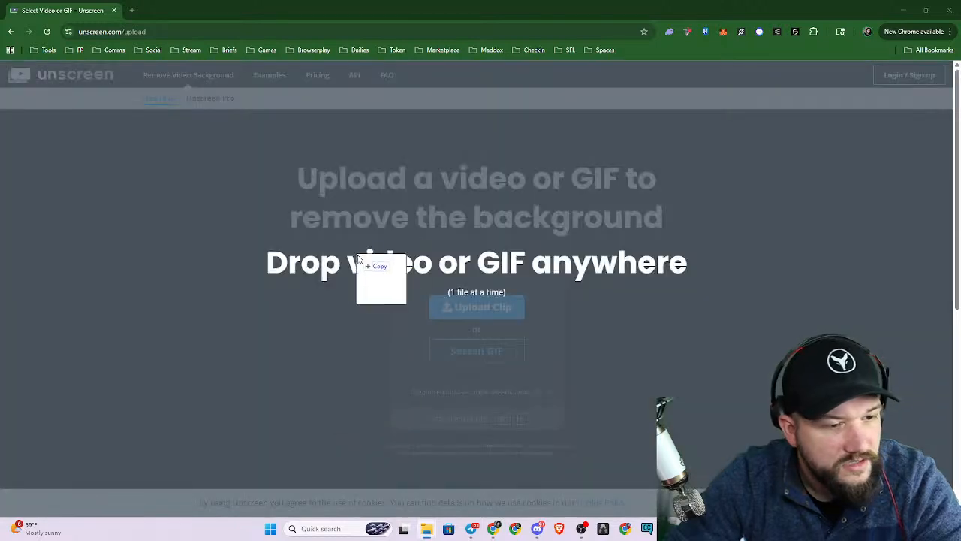
{"action": "left_click_drag", "start_coordinate": [356, 257], "coordinate": [461, 279]}
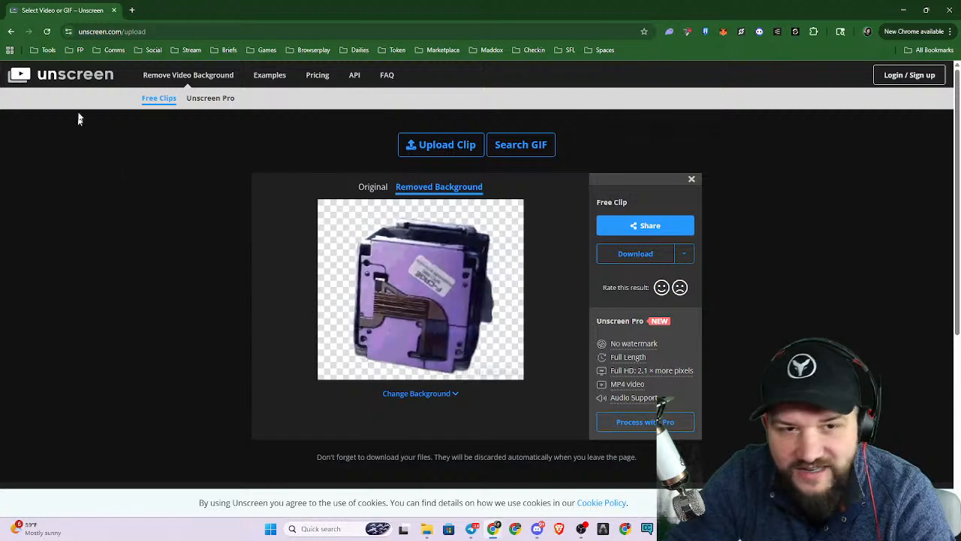
Open canva.com in a new browser tab and look over its home page.
{"action": "left_click", "coordinate": [132, 10]}
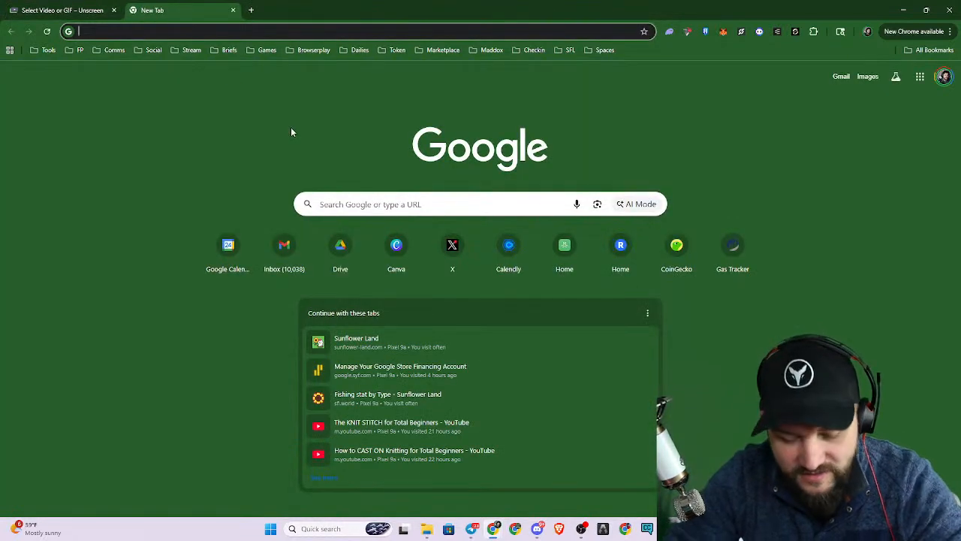
{"action": "type", "text": "canva.com"}
{"action": "key", "text": "Return"}
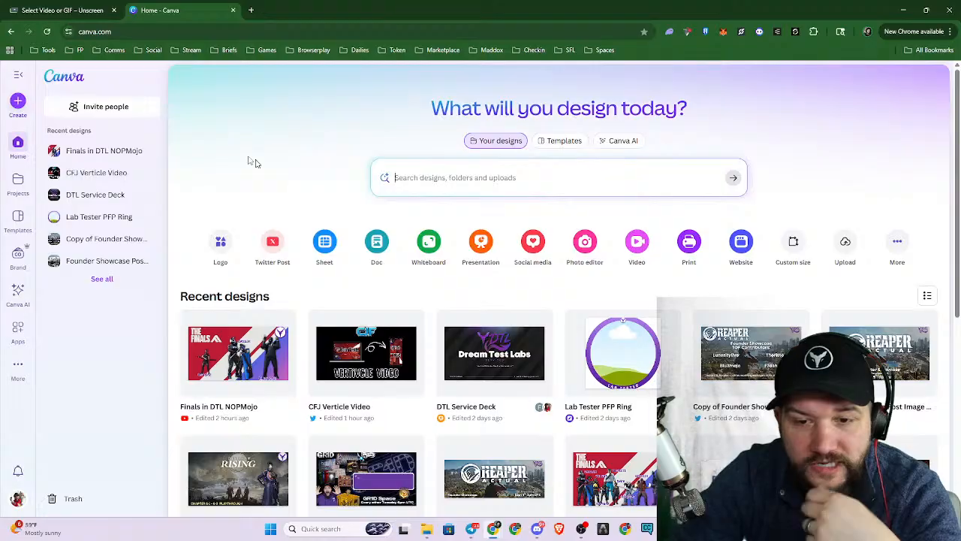
{"action": "scroll", "coordinate": [336, 206], "scroll_direction": "down", "scroll_amount": 3}
{"action": "scroll", "coordinate": [341, 203], "scroll_direction": "up", "scroll_amount": 3}
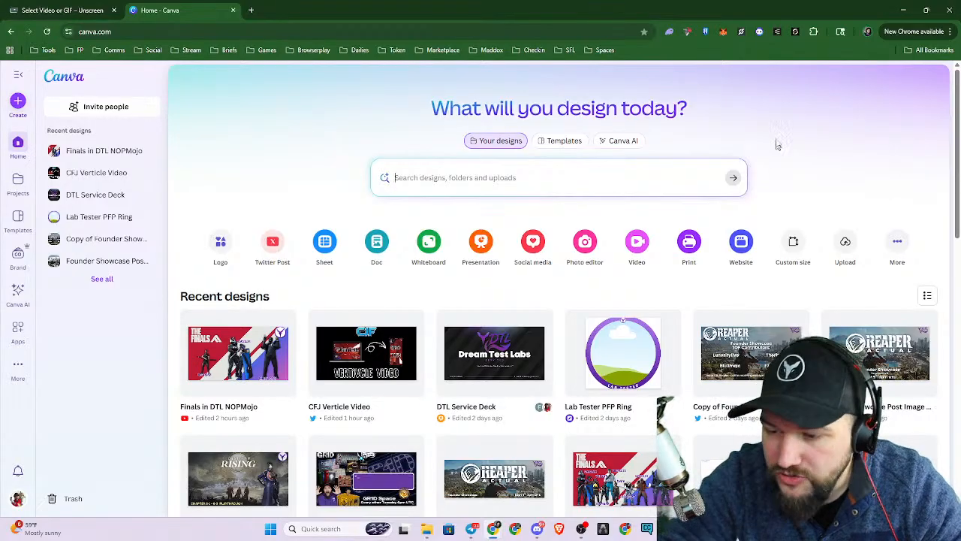
Switch back to CapCut and scrub the montage from its start to about 00:00:12:22.
{"action": "left_click", "coordinate": [903, 10]}
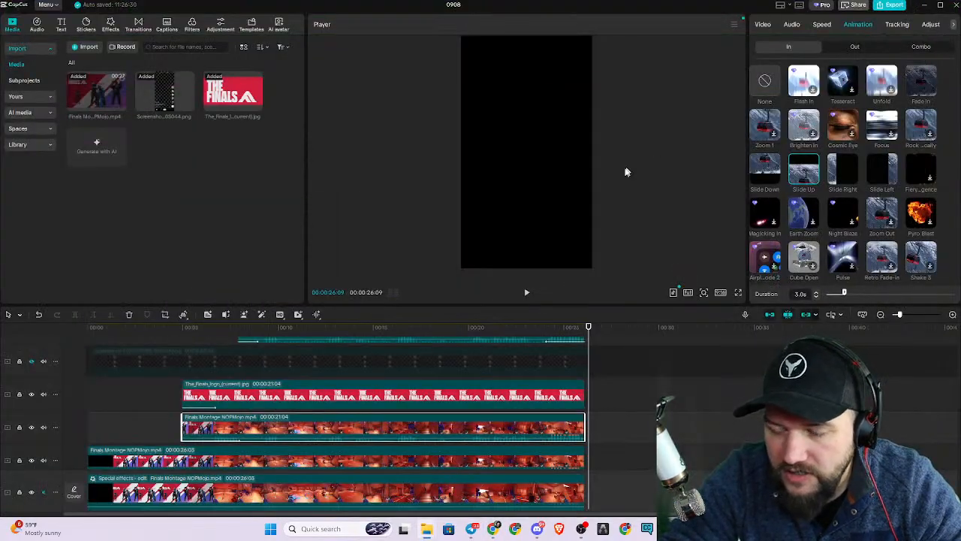
{"action": "left_click", "coordinate": [88, 330]}
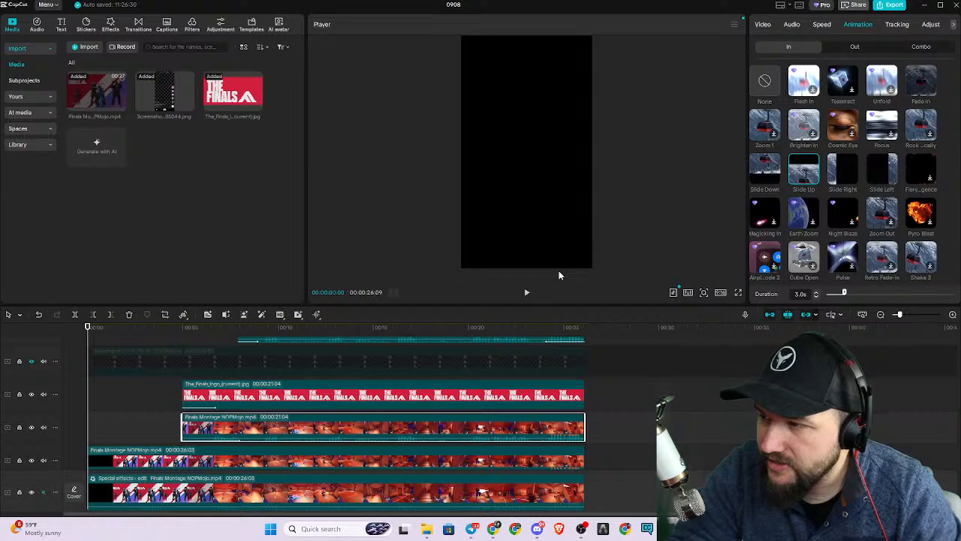
{"action": "left_click_drag", "start_coordinate": [88, 328], "coordinate": [330, 443]}
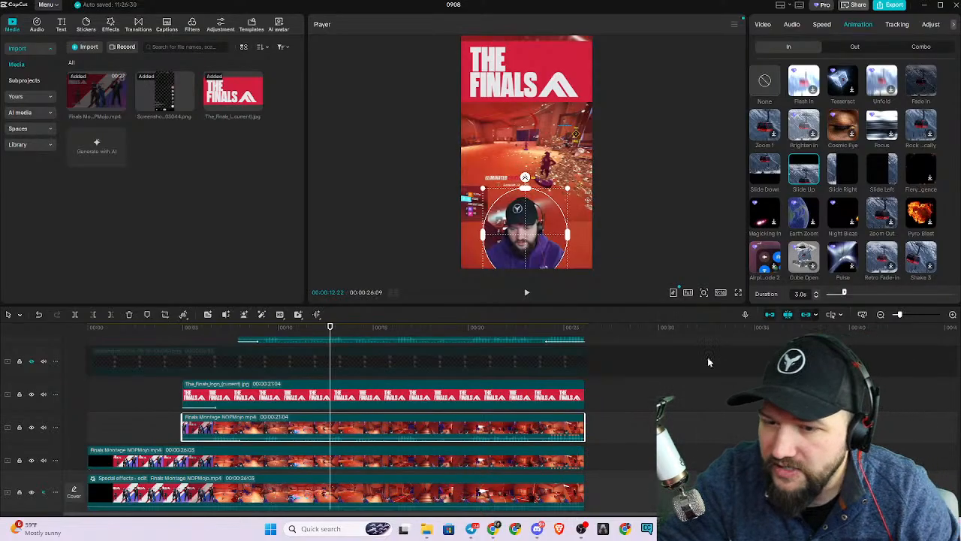
Export the montage as an H.264 mp4 at 1080P and 30fps, named "VERT Video EXample 1".
{"action": "key", "text": "ctrl+e"}
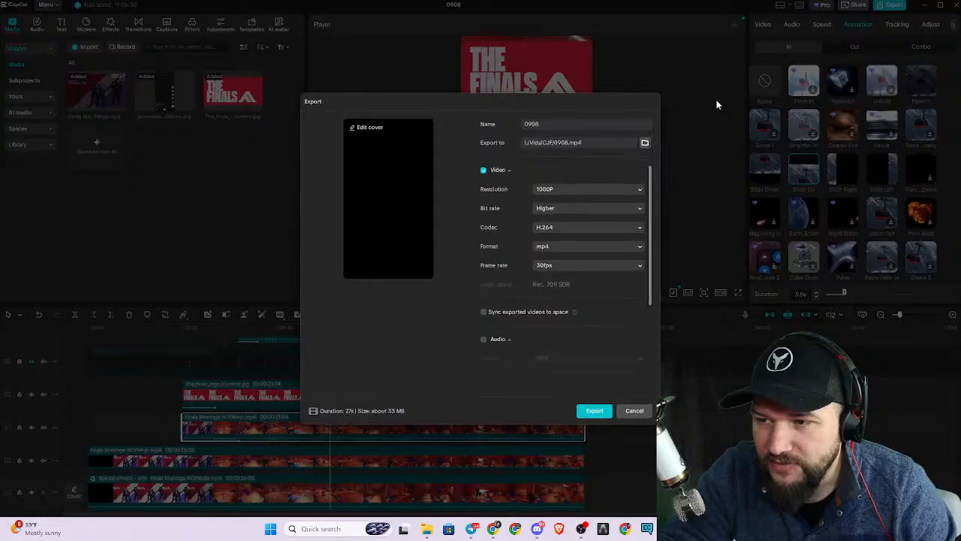
{"action": "left_click", "coordinate": [538, 125]}
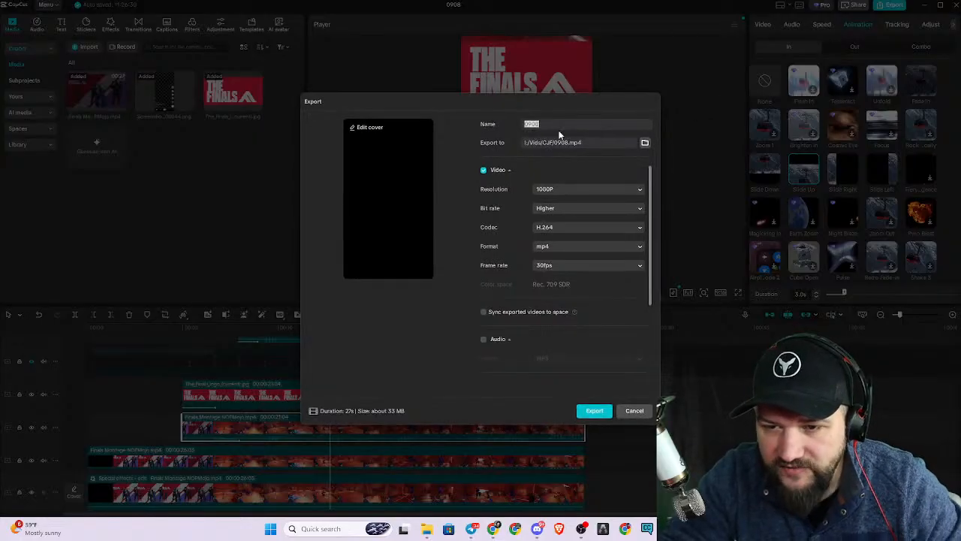
{"action": "type", "text": "VERT "}
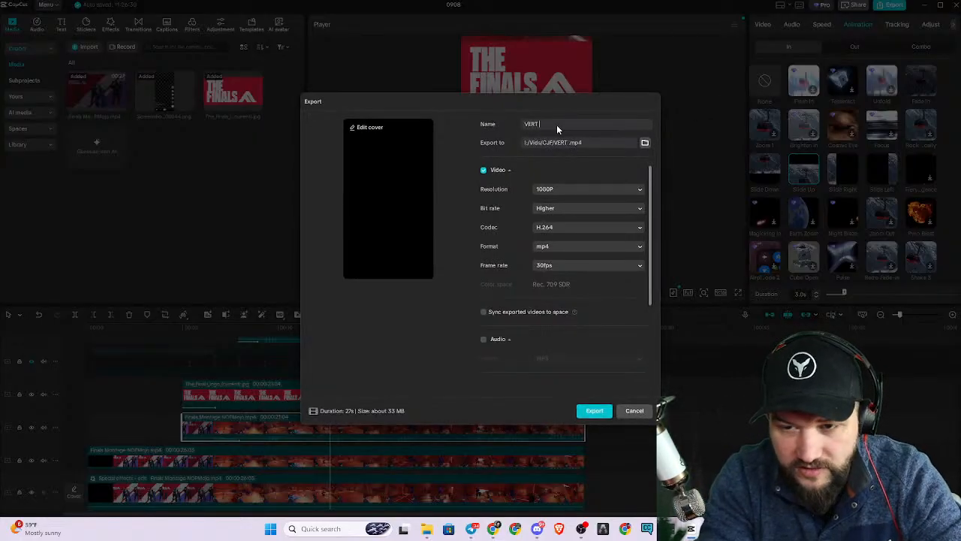
{"action": "type", "text": "Video EXample 1"}
{"action": "left_click", "coordinate": [594, 410]}
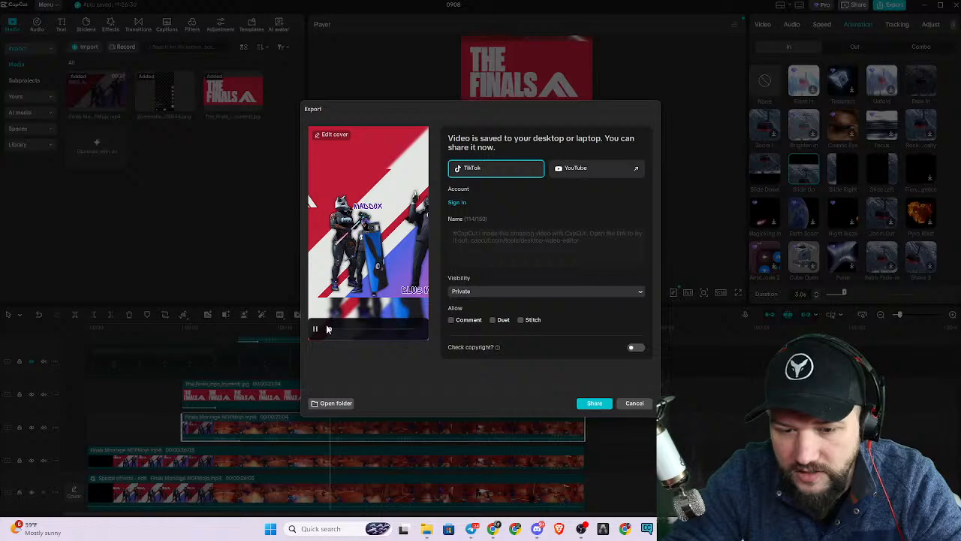
Play the exported video's preview and open the folder that contains the file.
{"action": "left_click", "coordinate": [316, 329]}
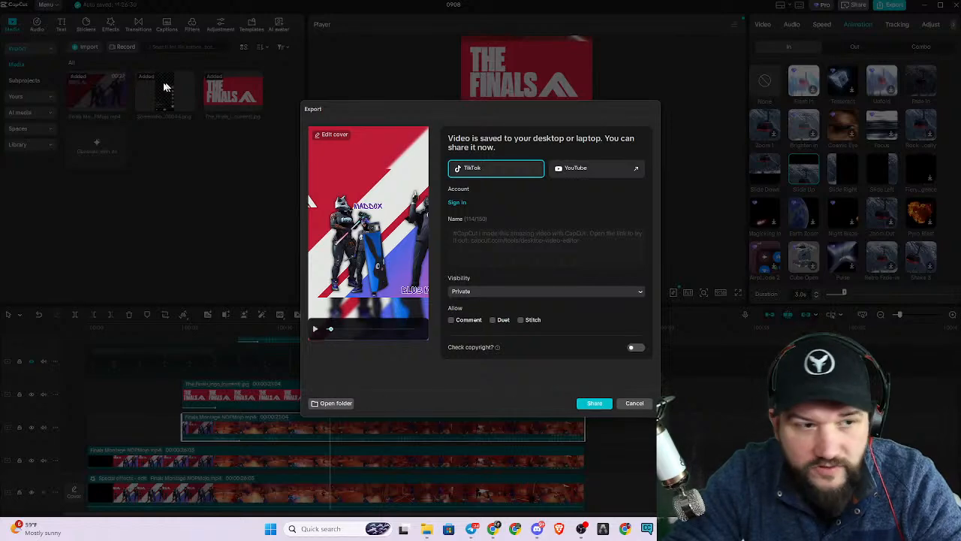
{"action": "left_click", "coordinate": [331, 402]}
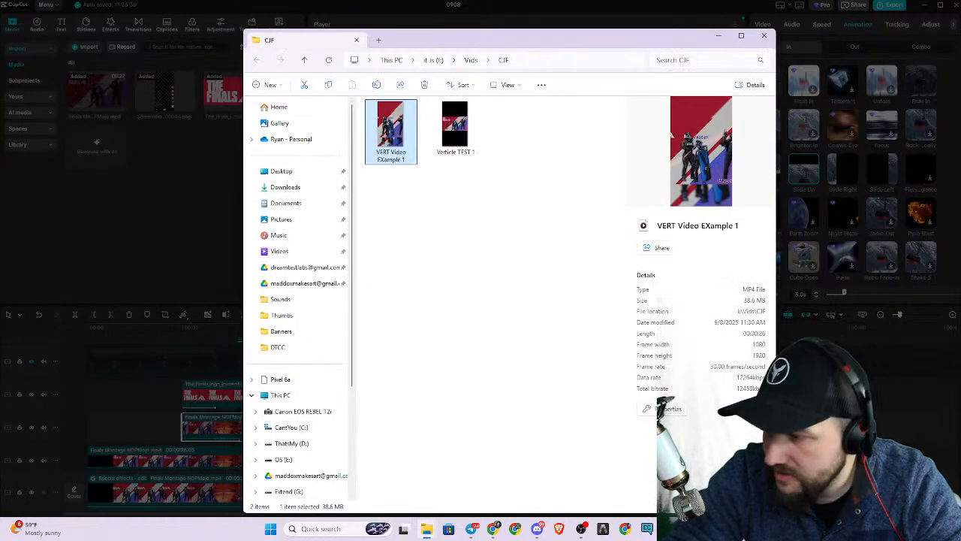
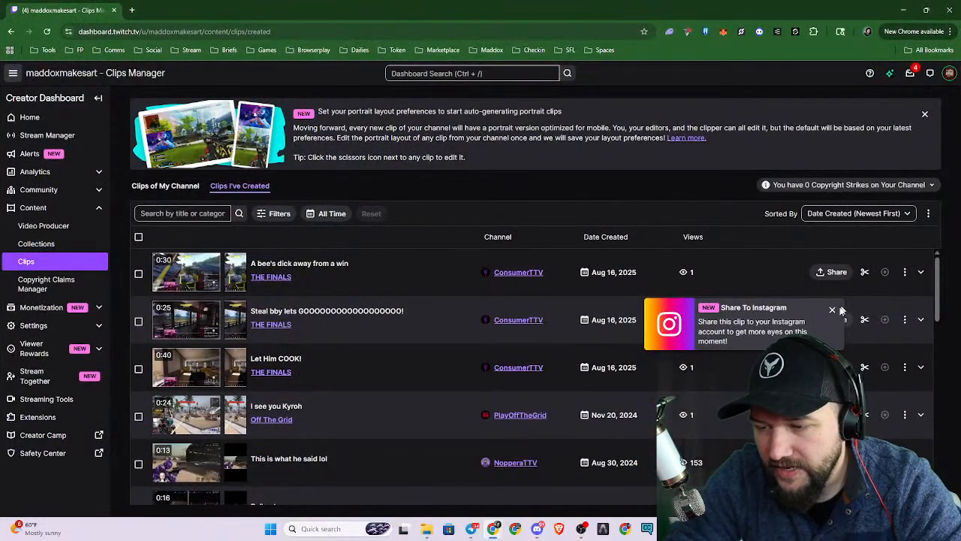
Dismiss the Instagram sharing and portrait layout notices on the Twitch Clips page and expand the "Roll out" clip.
{"action": "left_click", "coordinate": [832, 309]}
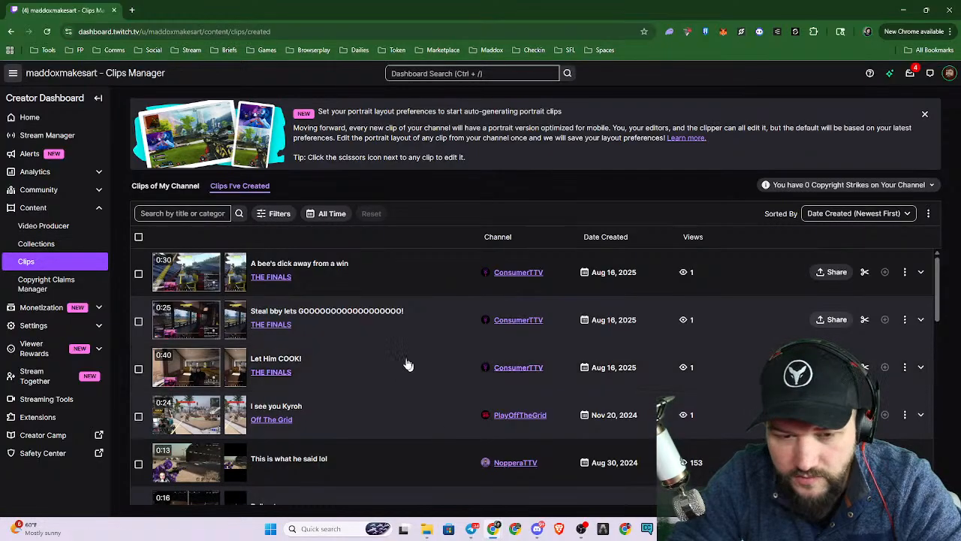
{"action": "scroll", "coordinate": [375, 330], "scroll_direction": "down", "scroll_amount": 3}
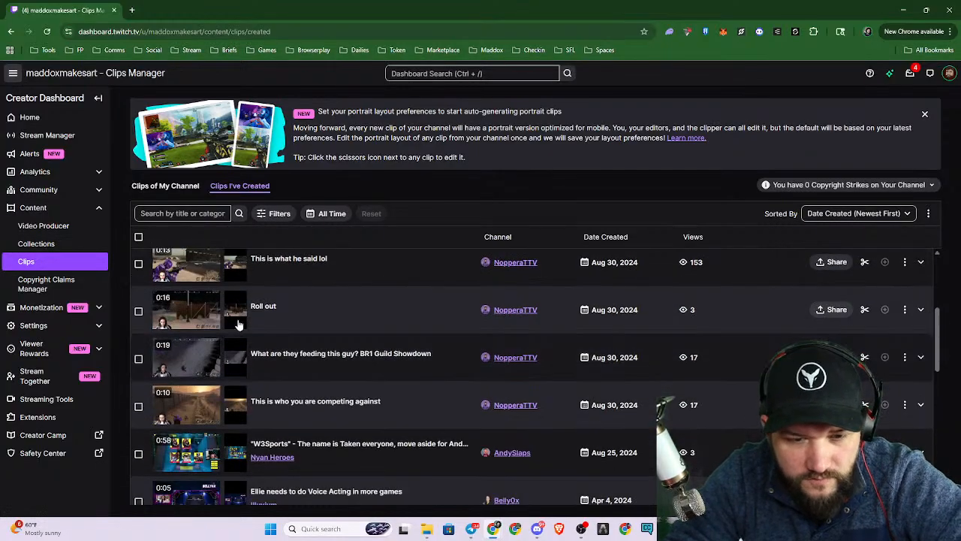
{"action": "left_click", "coordinate": [196, 318]}
{"action": "scroll", "coordinate": [698, 372], "scroll_direction": "down", "scroll_amount": 2}
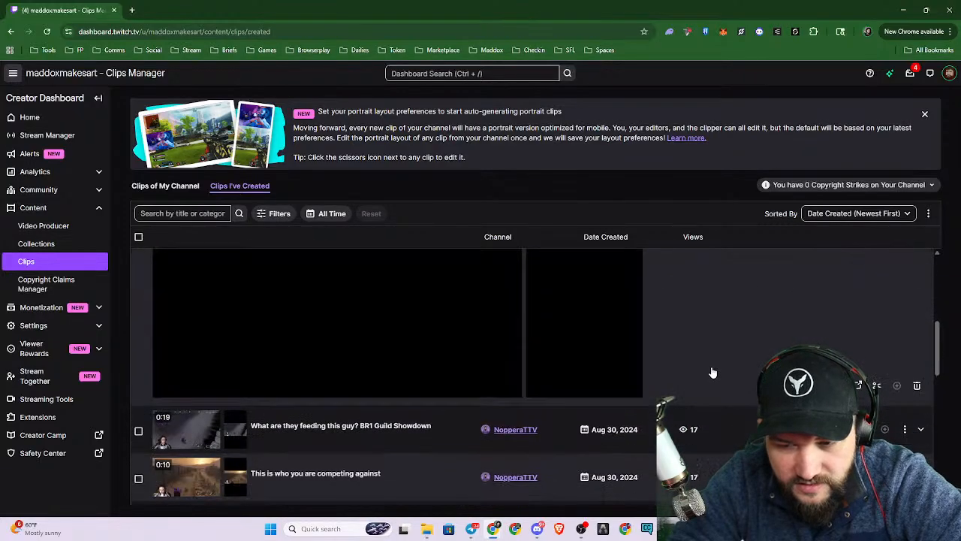
{"action": "scroll", "coordinate": [710, 369], "scroll_direction": "up", "scroll_amount": 2}
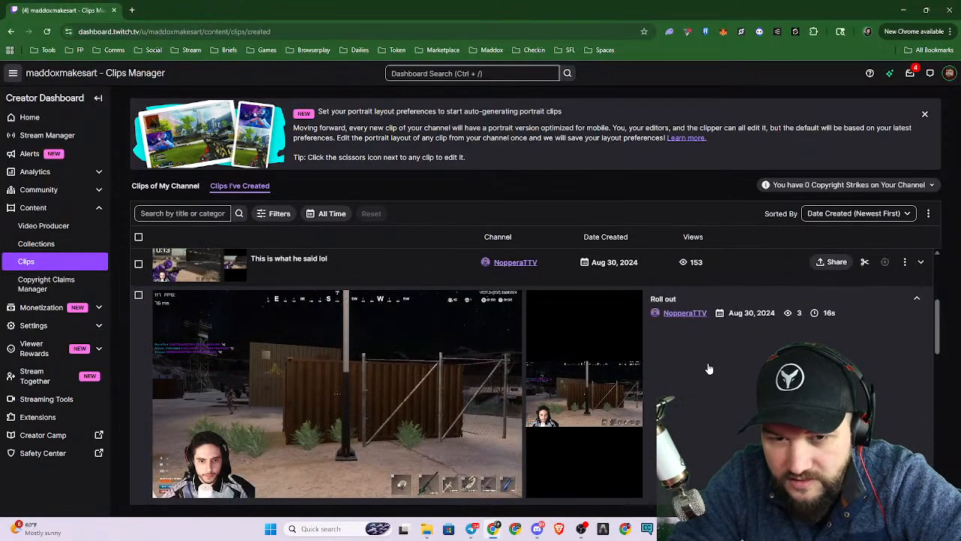
{"action": "left_click", "coordinate": [924, 114]}
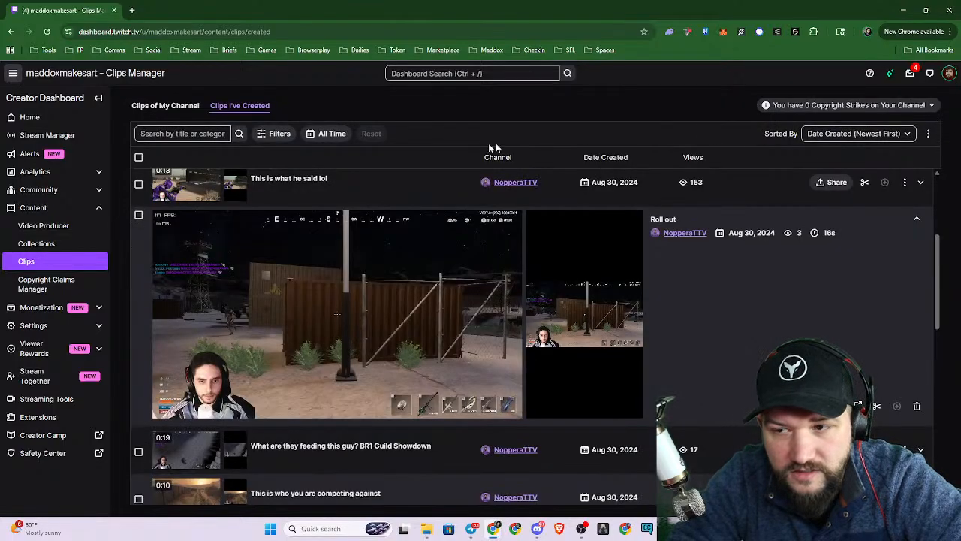
{"action": "left_click", "coordinate": [929, 135]}
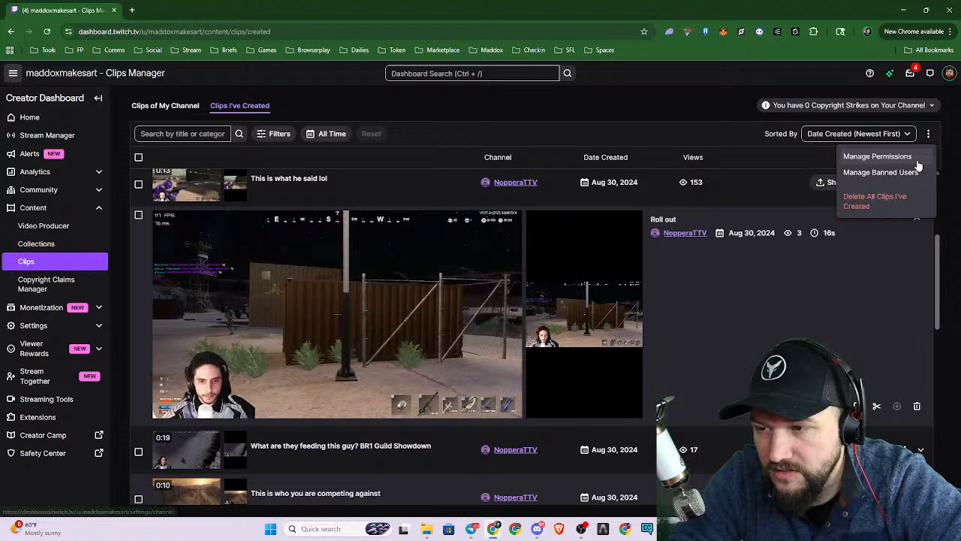
{"action": "left_click", "coordinate": [588, 135]}
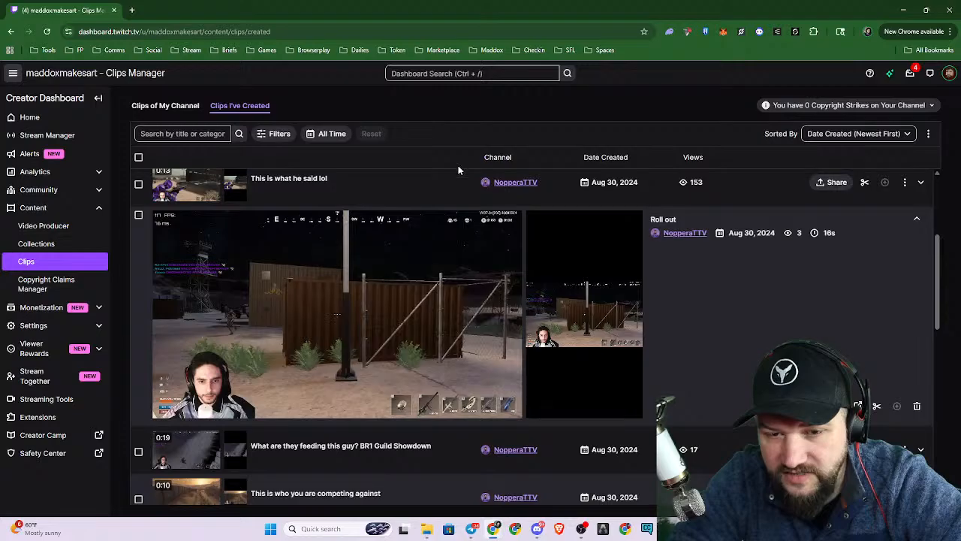
{"action": "left_click", "coordinate": [905, 182]}
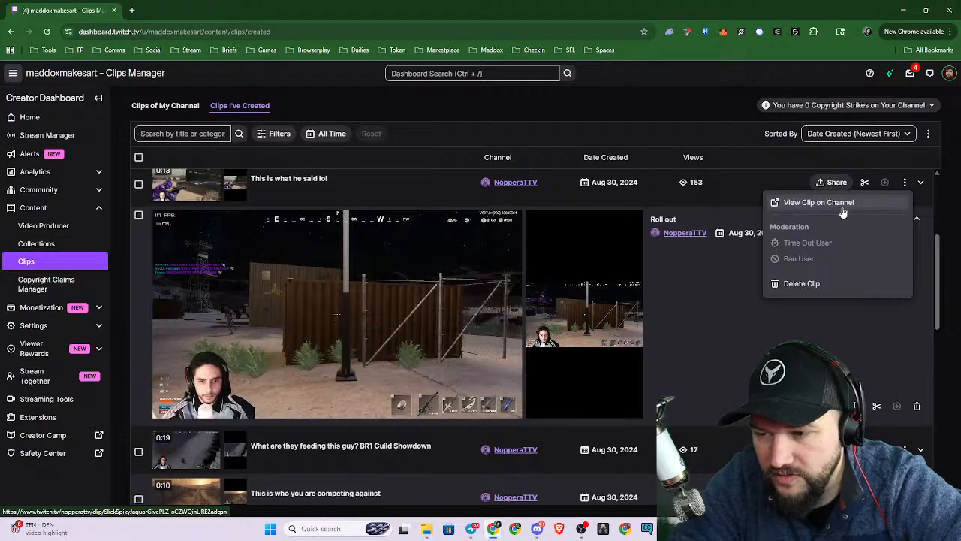
{"action": "left_click", "coordinate": [687, 366]}
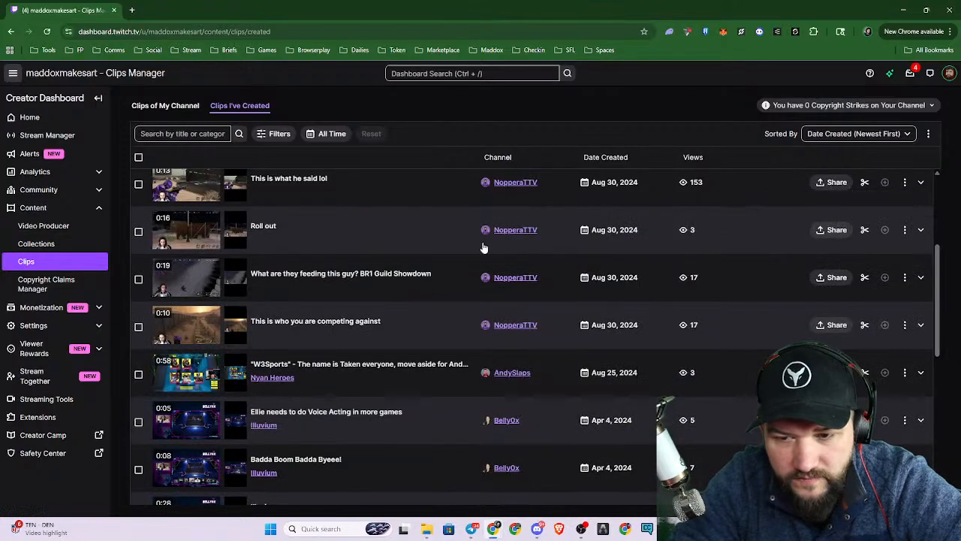
Download the "Roll out" clip as an MP4 into the Thumbs folder, then play the downloaded file and close the player.
{"action": "left_click", "coordinate": [835, 230]}
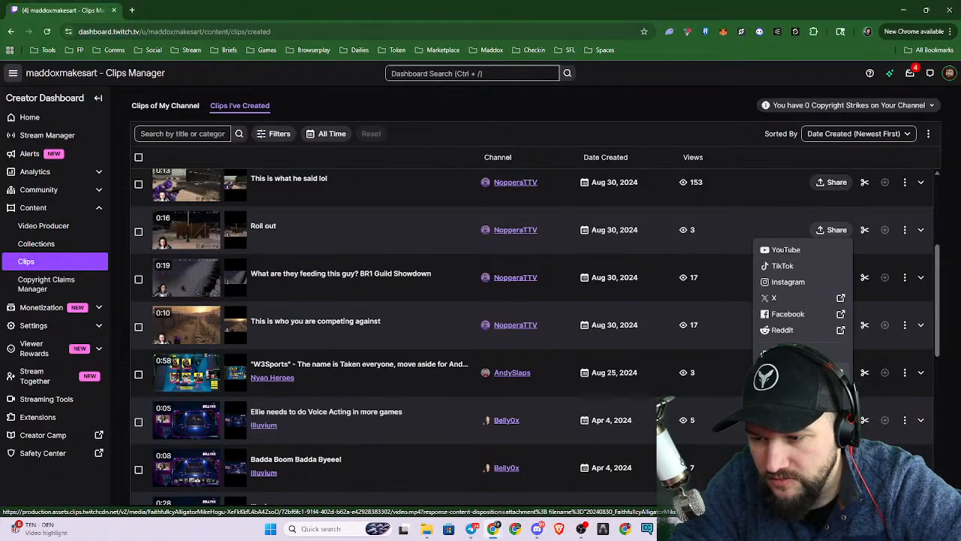
{"action": "left_click", "coordinate": [784, 351]}
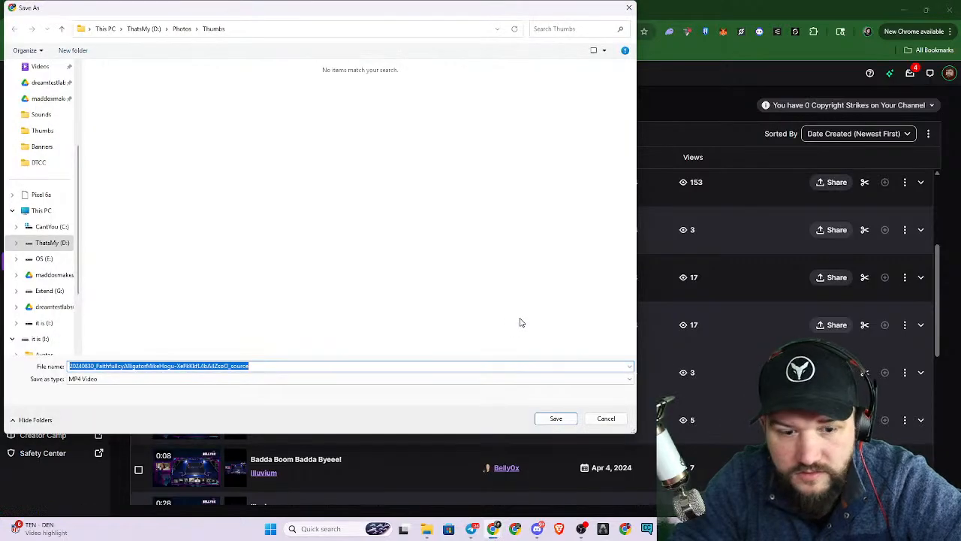
{"action": "left_click", "coordinate": [559, 419]}
{"action": "left_click", "coordinate": [781, 60]}
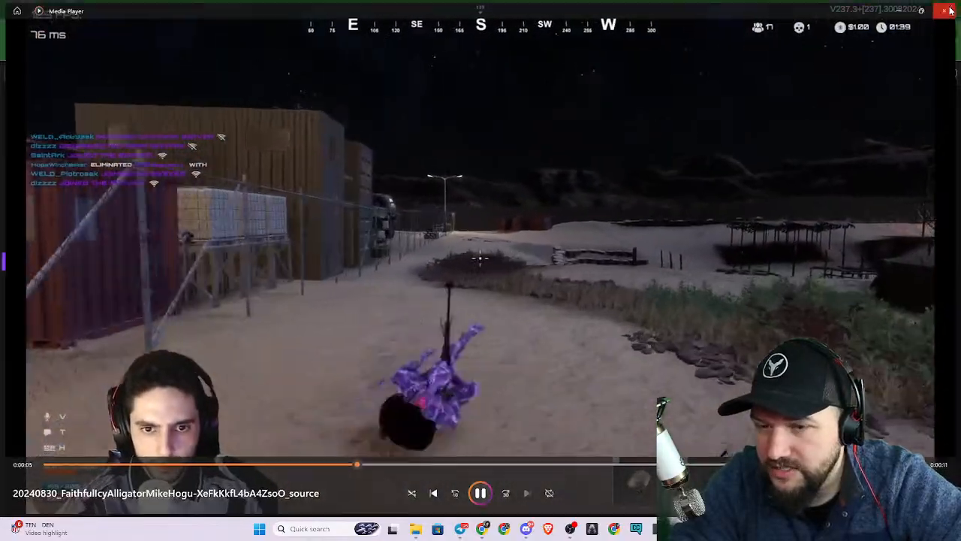
{"action": "left_click", "coordinate": [950, 11]}
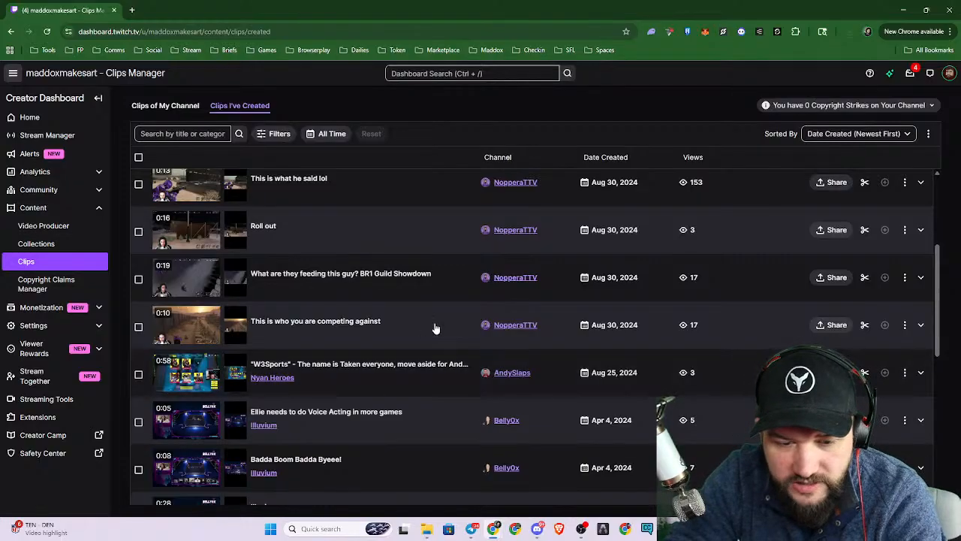
Preview the 25-second and 30-second THE FINALS clips among the newest created clips.
{"action": "scroll", "coordinate": [450, 305], "scroll_direction": "down", "scroll_amount": 2}
{"action": "scroll", "coordinate": [403, 386], "scroll_direction": "up", "scroll_amount": 4}
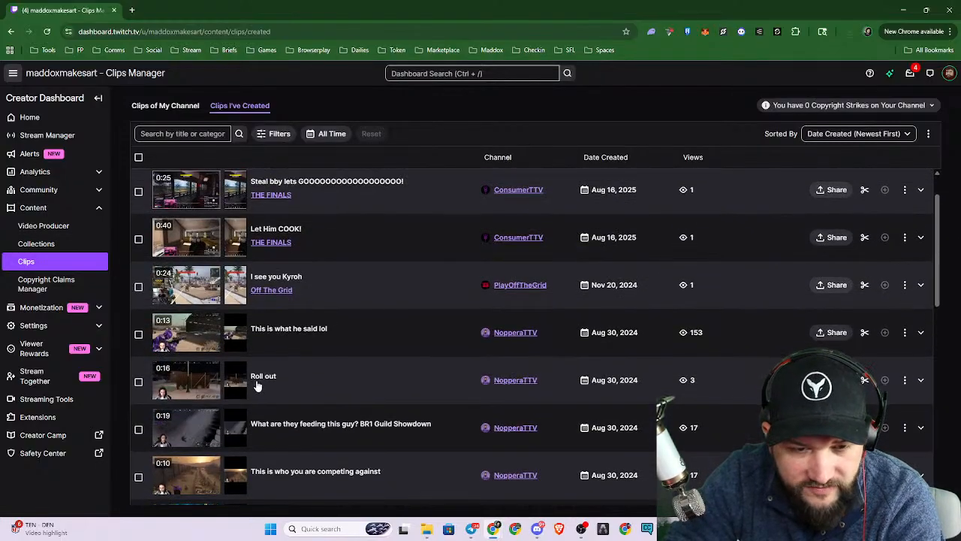
{"action": "scroll", "coordinate": [258, 385], "scroll_direction": "up", "scroll_amount": 1}
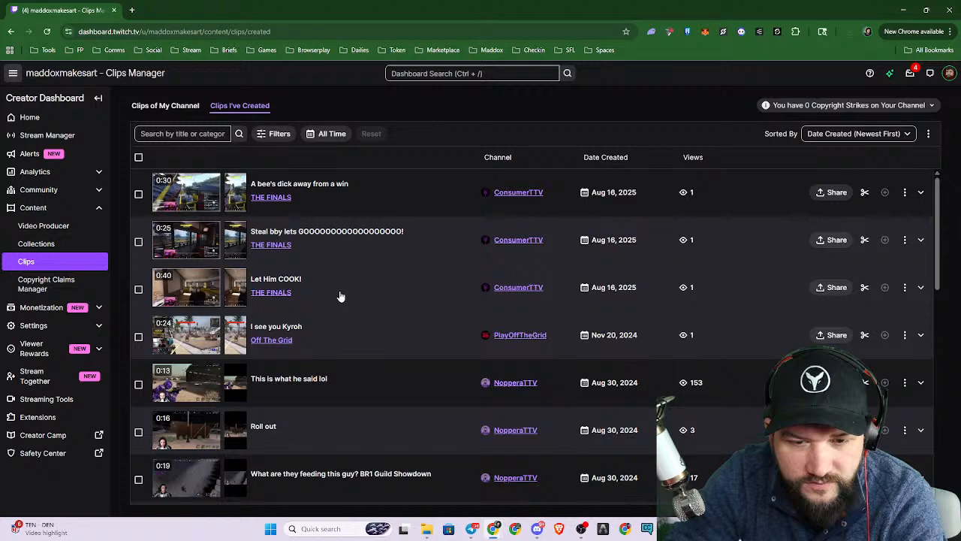
{"action": "left_click", "coordinate": [213, 245]}
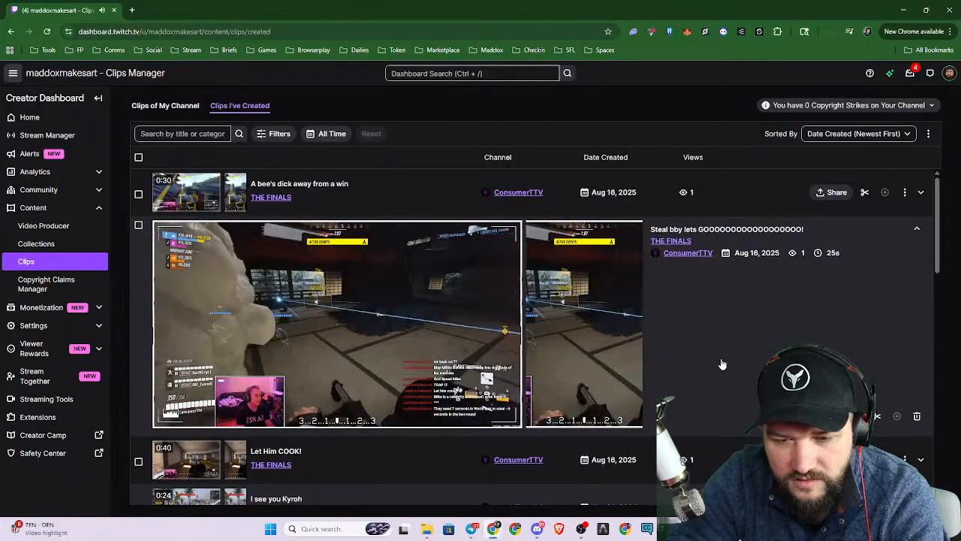
{"action": "left_click", "coordinate": [176, 195]}
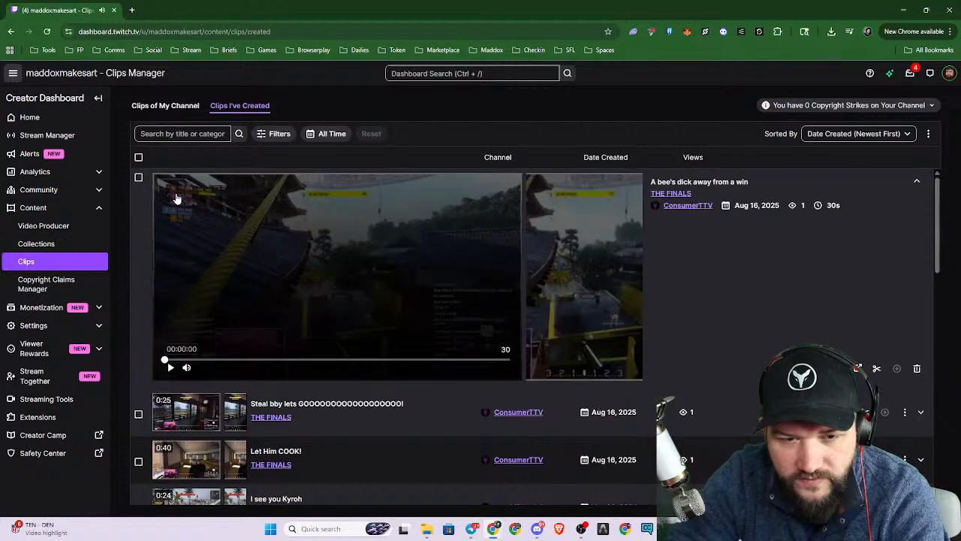
{"action": "mouse_move", "coordinate": [335, 362]}
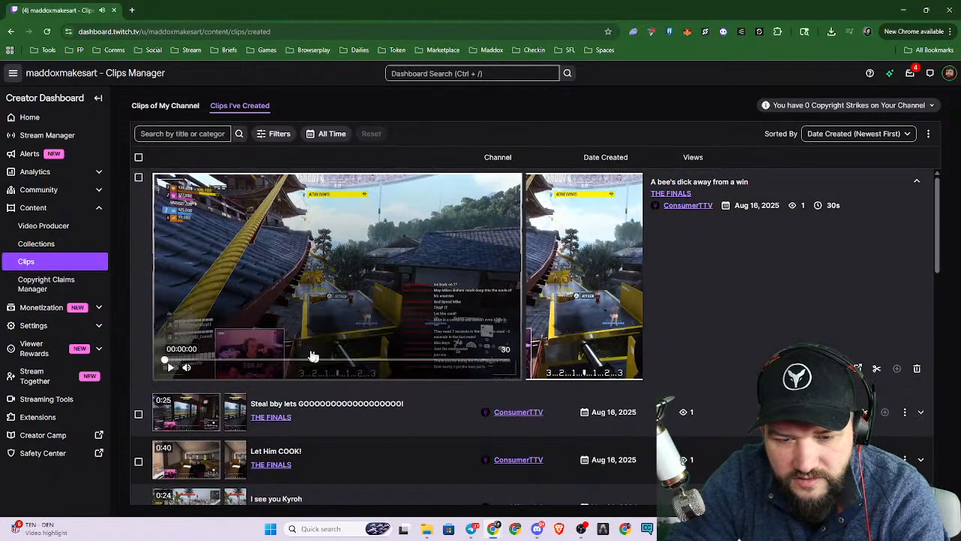
{"action": "left_click", "coordinate": [170, 369]}
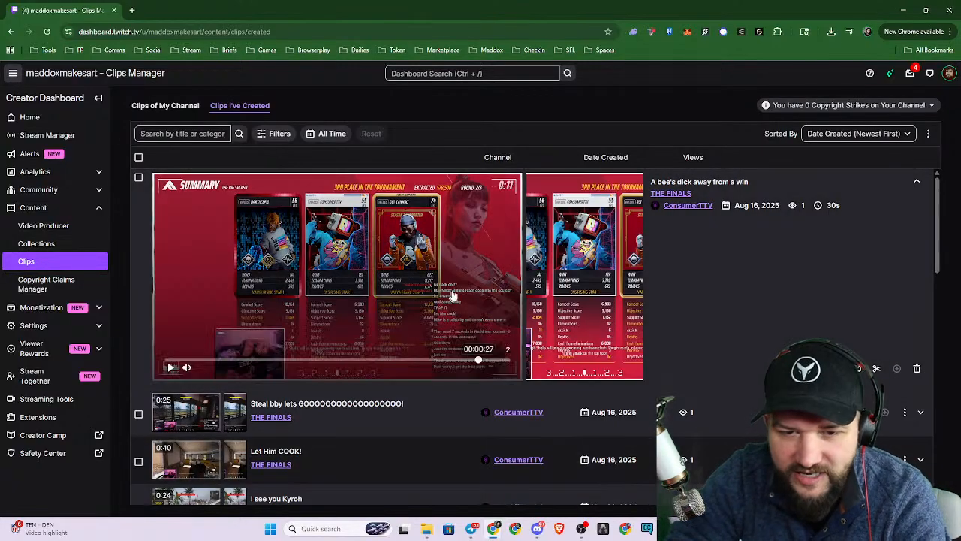
Examine the sharing and download options of "A bee's dick away from a win", including its portrait export.
{"action": "left_click", "coordinate": [857, 368]}
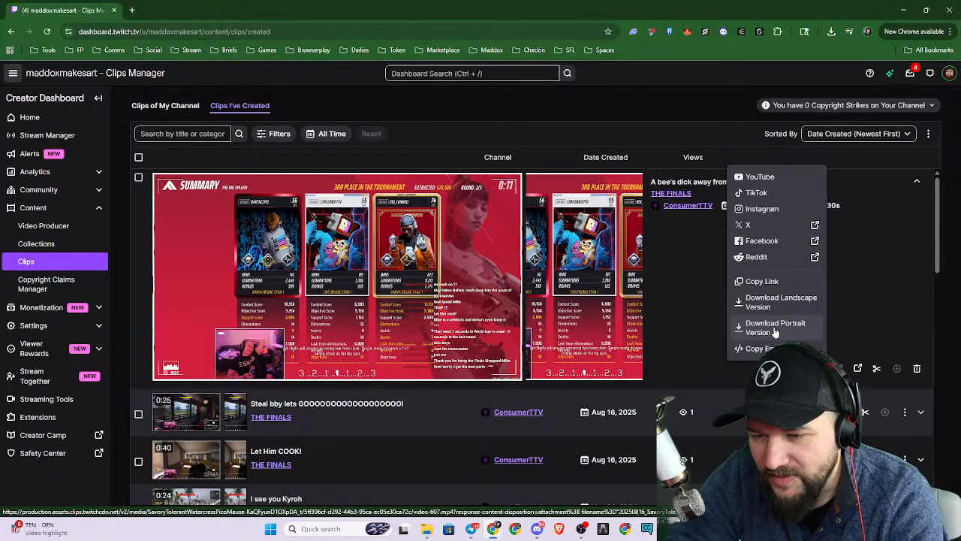
{"action": "mouse_move", "coordinate": [571, 244]}
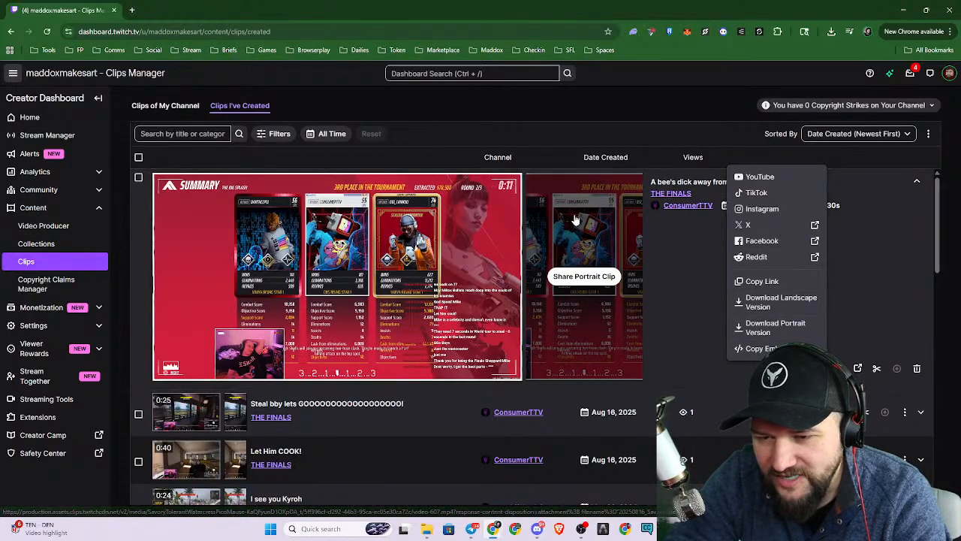
{"action": "left_click", "coordinate": [584, 276]}
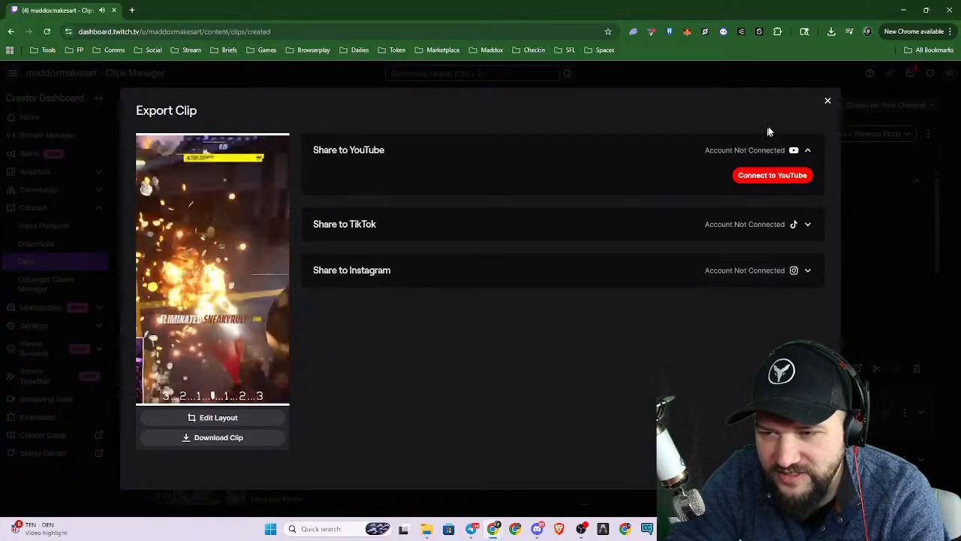
{"action": "left_click", "coordinate": [827, 100]}
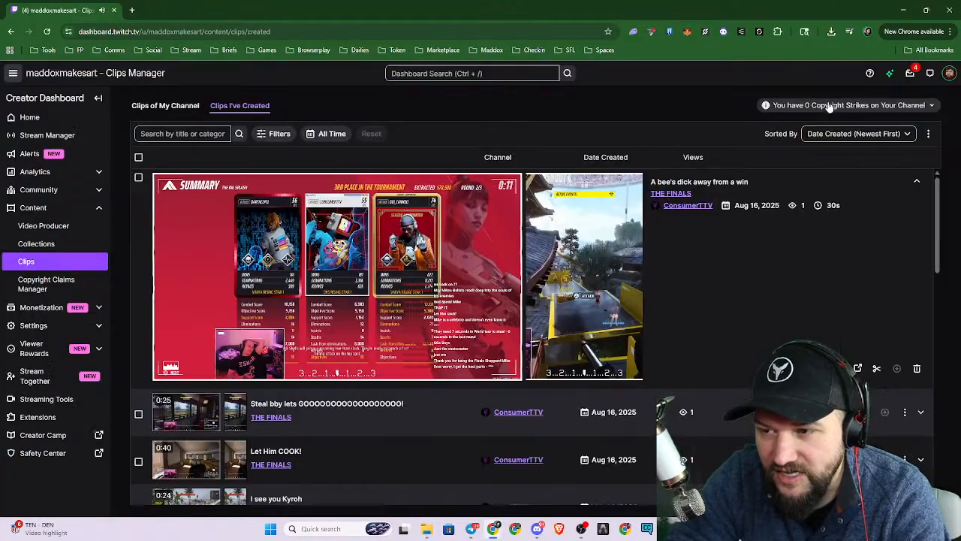
{"action": "left_click", "coordinate": [857, 368]}
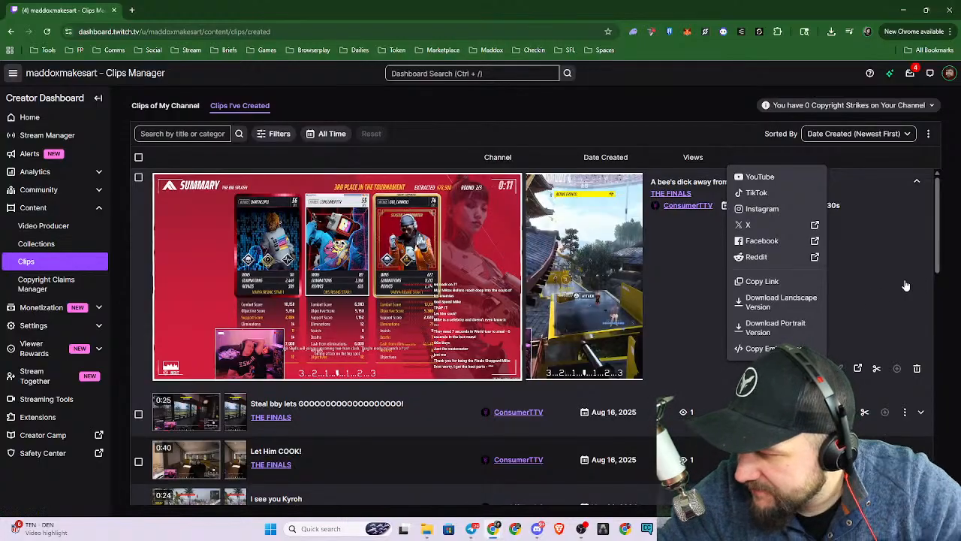
{"action": "left_click", "coordinate": [868, 259]}
Look through the whole list of created clips down to the oldest and return to the newest.
{"action": "scroll", "coordinate": [443, 410], "scroll_direction": "down", "scroll_amount": 5}
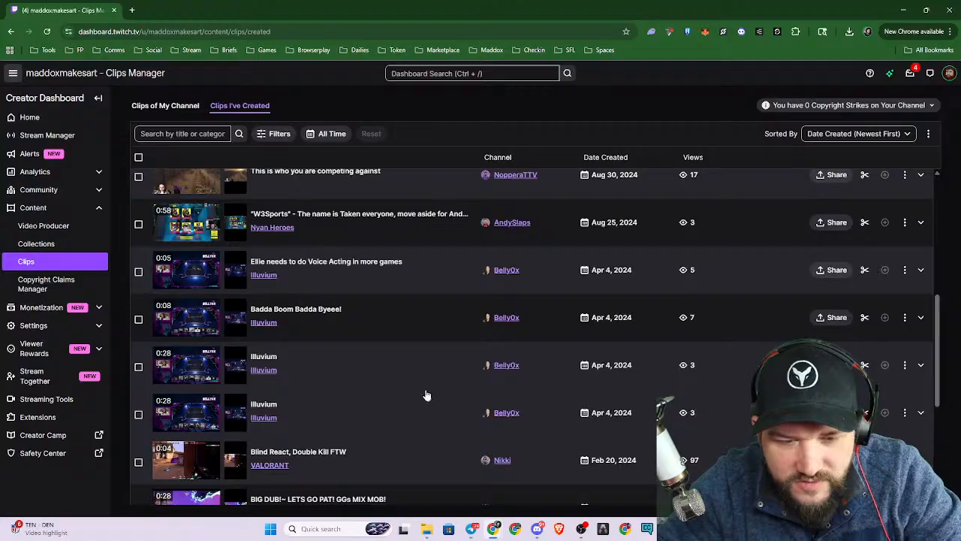
{"action": "scroll", "coordinate": [431, 398], "scroll_direction": "down", "scroll_amount": 4}
{"action": "scroll", "coordinate": [402, 364], "scroll_direction": "down", "scroll_amount": 3}
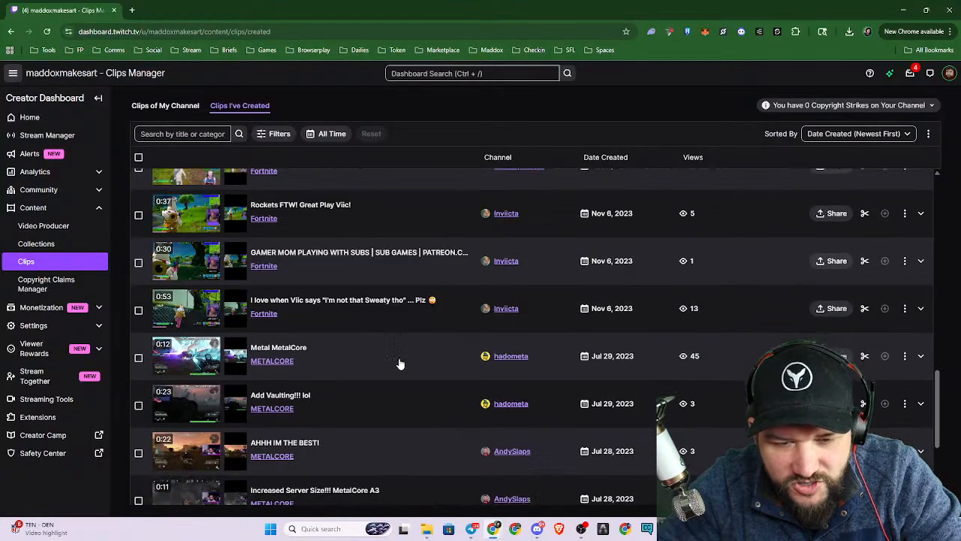
{"action": "scroll", "coordinate": [399, 363], "scroll_direction": "down", "scroll_amount": 3}
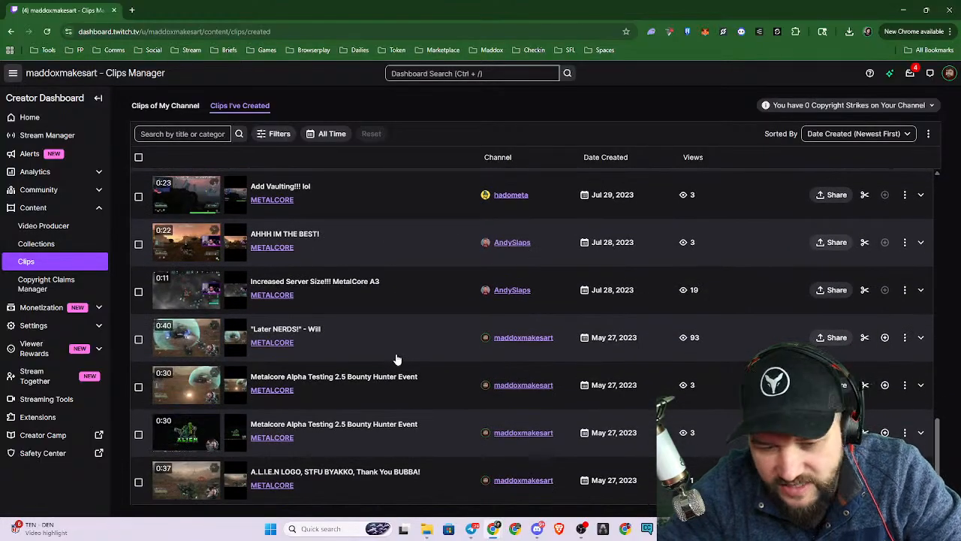
{"action": "scroll", "coordinate": [386, 391], "scroll_direction": "up", "scroll_amount": 10}
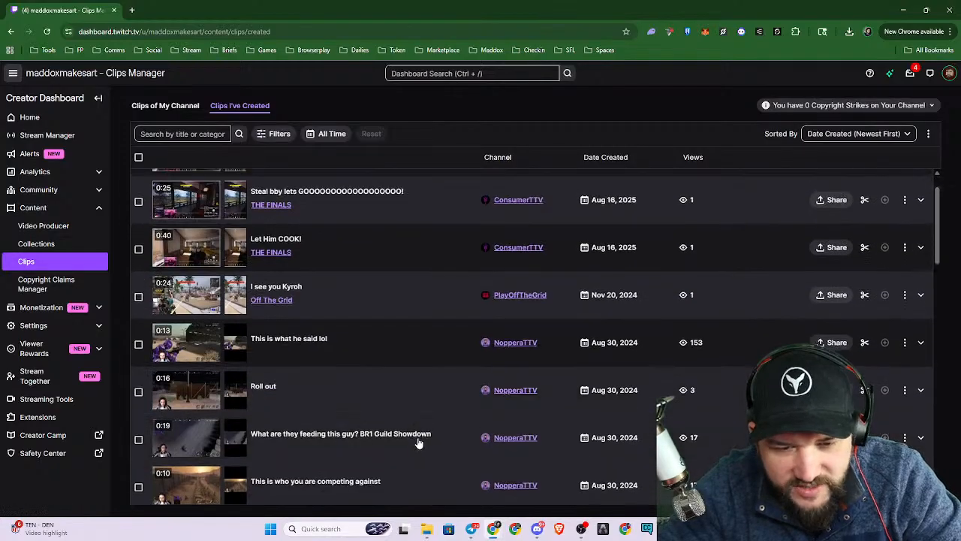
{"action": "scroll", "coordinate": [418, 443], "scroll_direction": "up", "scroll_amount": 1}
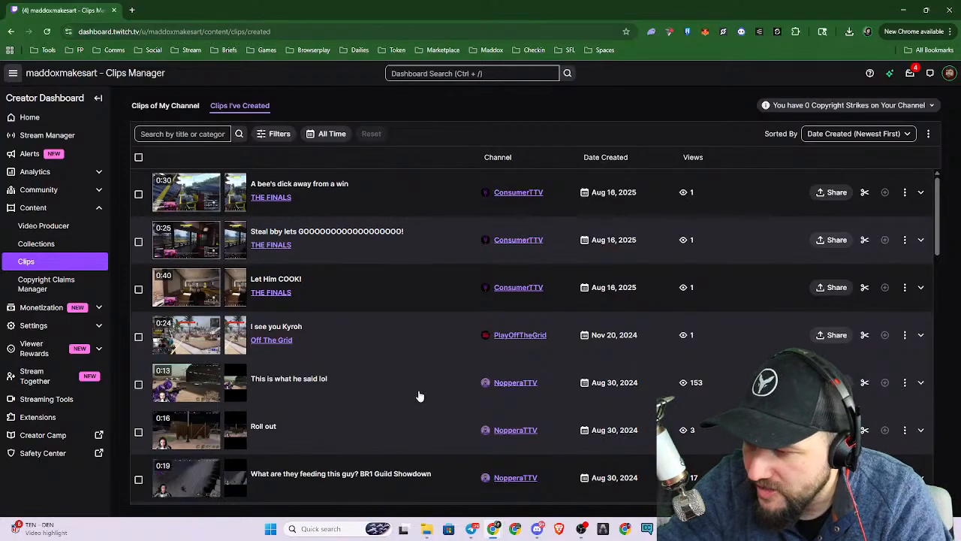
Switch back to CapCut, close the finished export dialog and show the facecam clip's basic video settings.
{"action": "left_click", "coordinate": [668, 528]}
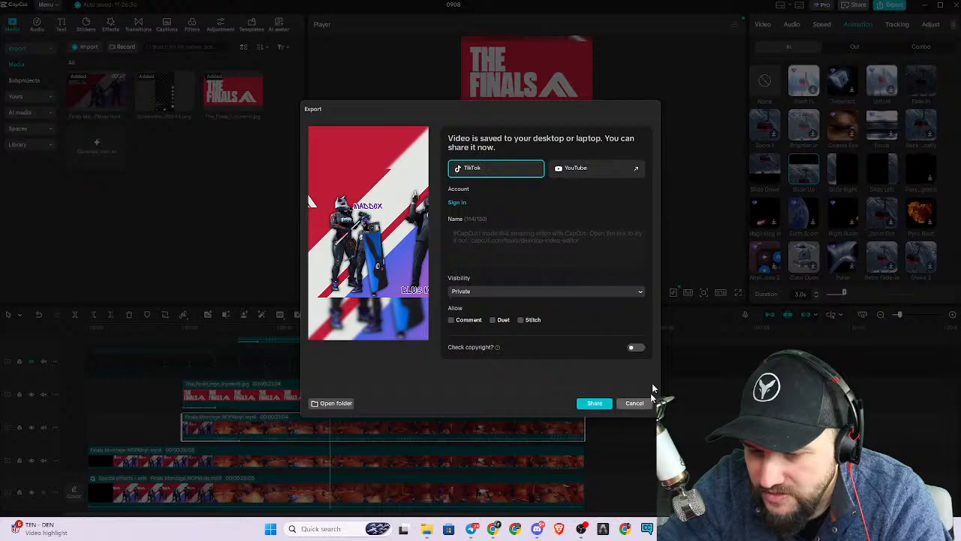
{"action": "left_click", "coordinate": [634, 403]}
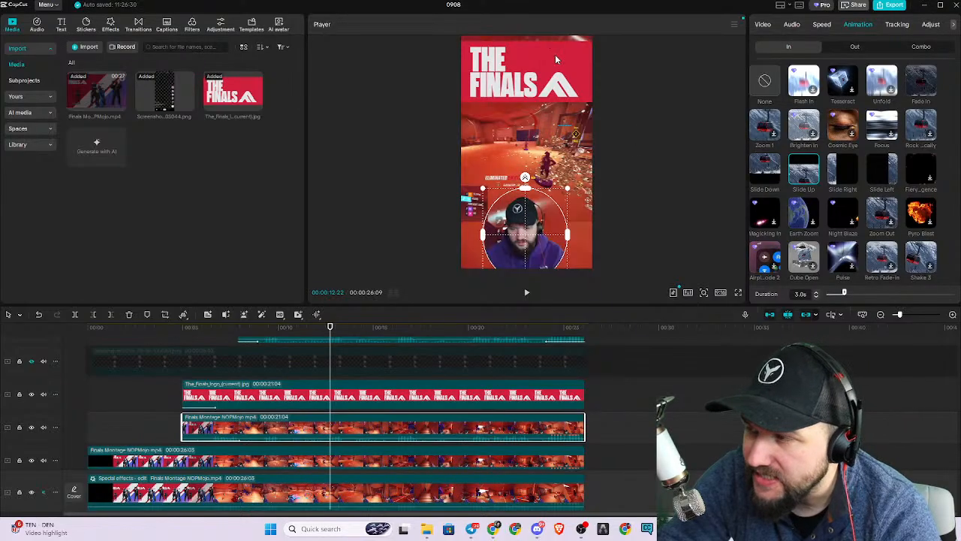
{"action": "left_click", "coordinate": [766, 26]}
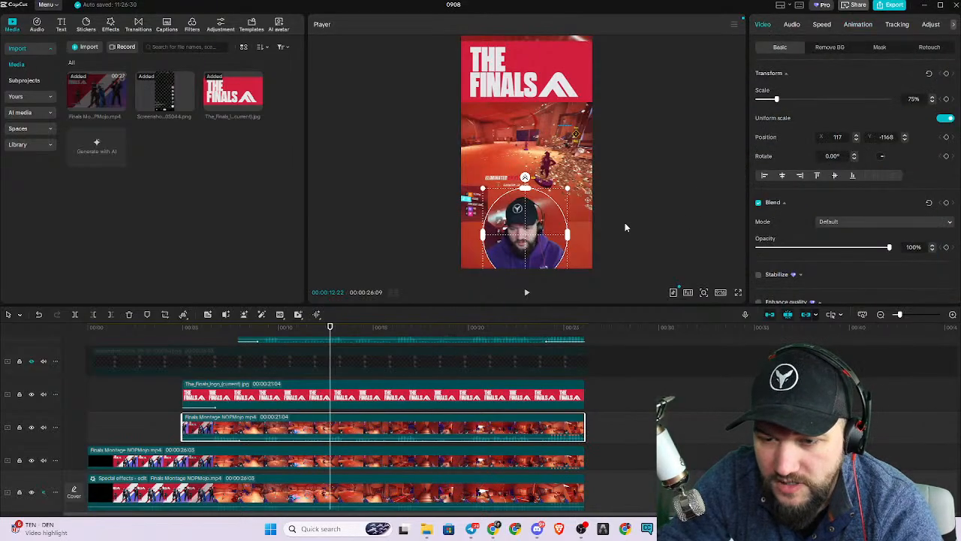
Shift the circular mask of the facecam clip slightly downward in the preview.
{"action": "left_click", "coordinate": [426, 390]}
{"action": "left_click", "coordinate": [418, 435]}
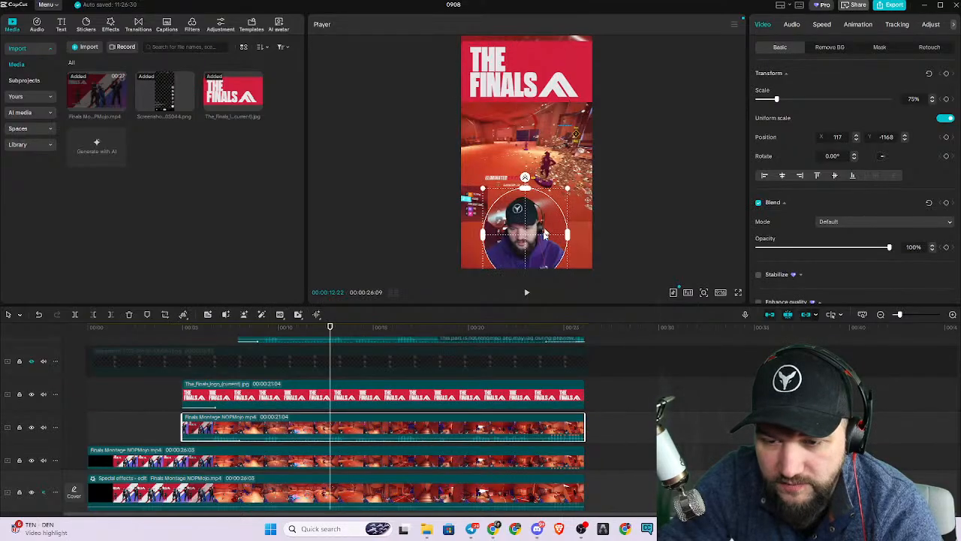
{"action": "mouse_move", "coordinate": [548, 264]}
{"action": "left_mouse_down"}
{"action": "mouse_move", "coordinate": [550, 212]}
{"action": "mouse_move", "coordinate": [550, 266]}
{"action": "left_mouse_up"}
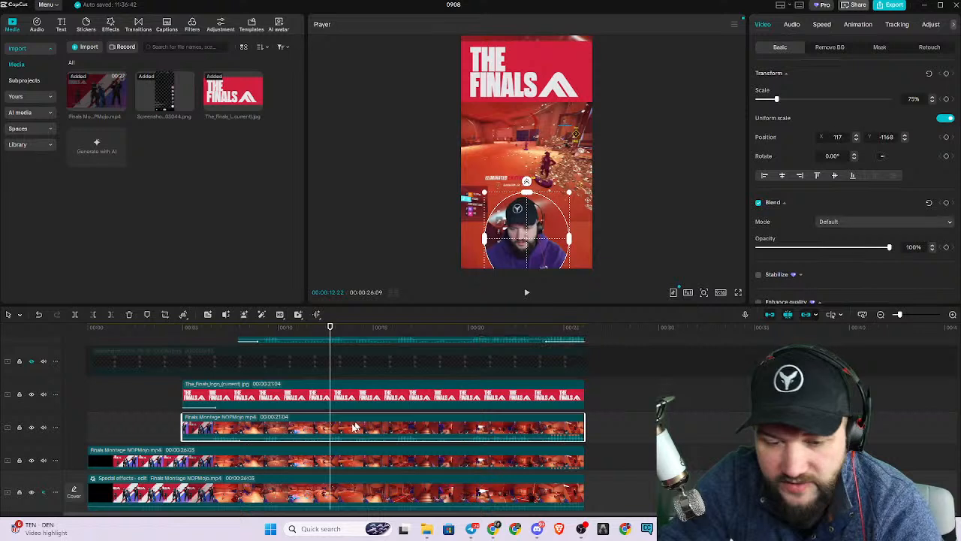
Move the gameplay clip slightly right and down in the preview, to about X -193, Y -120.
{"action": "left_click", "coordinate": [347, 465]}
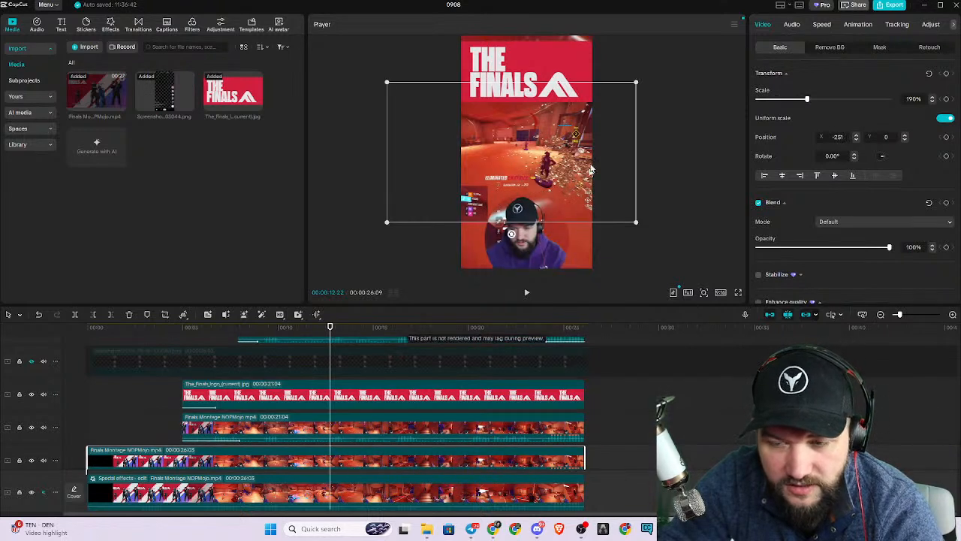
{"action": "mouse_move", "coordinate": [552, 157]}
{"action": "left_mouse_down"}
{"action": "mouse_move", "coordinate": [554, 103]}
{"action": "mouse_move", "coordinate": [554, 167]}
{"action": "left_mouse_up"}
{"action": "left_click", "coordinate": [378, 497]}
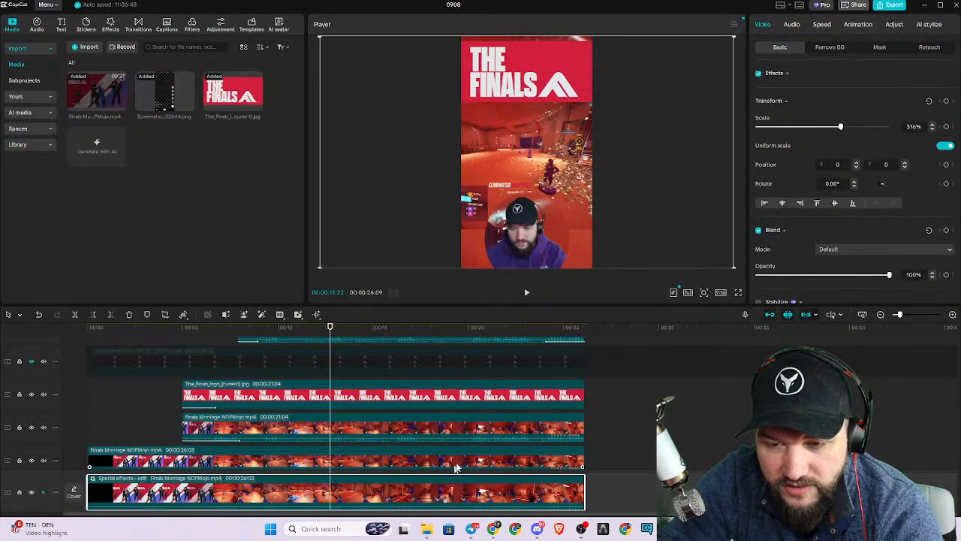
{"action": "left_click", "coordinate": [405, 437]}
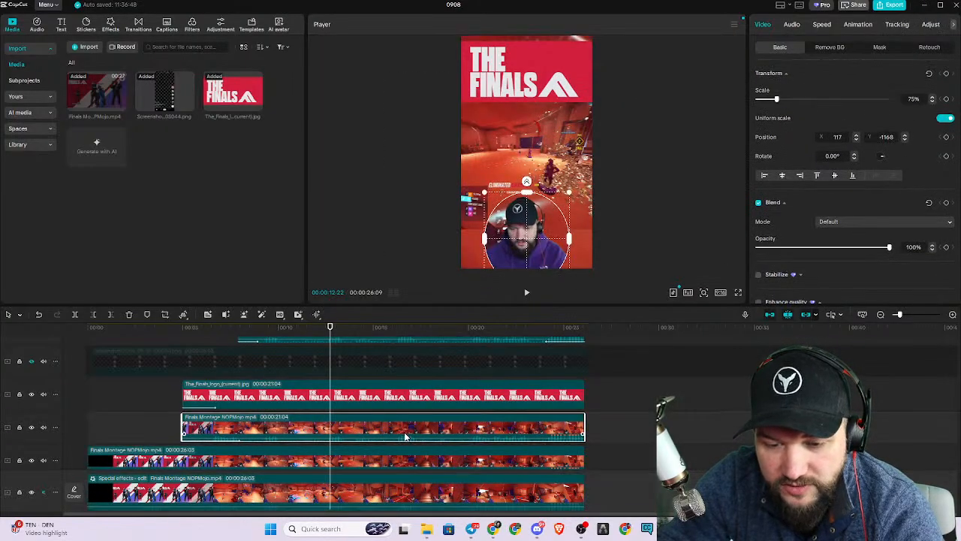
Apply the Chrome Blur video effect to the bottom background clip.
{"action": "left_click", "coordinate": [391, 502]}
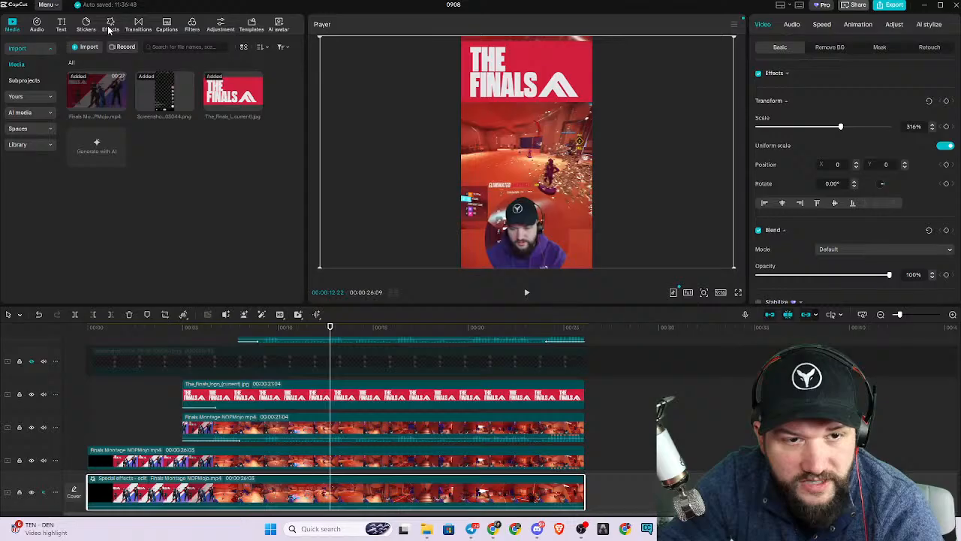
{"action": "left_click", "coordinate": [109, 29]}
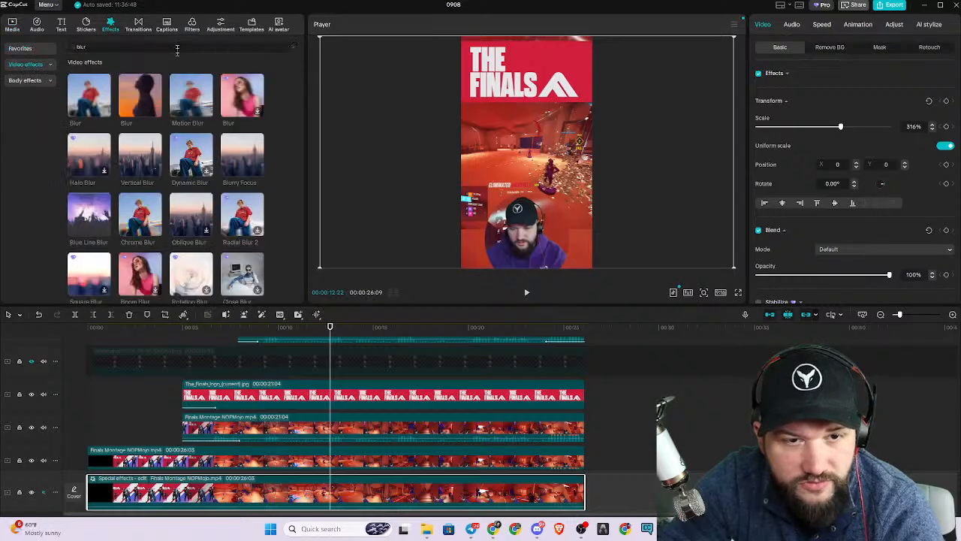
{"action": "left_click", "coordinate": [149, 216]}
{"action": "left_click_drag", "start_coordinate": [150, 215], "coordinate": [157, 490]}
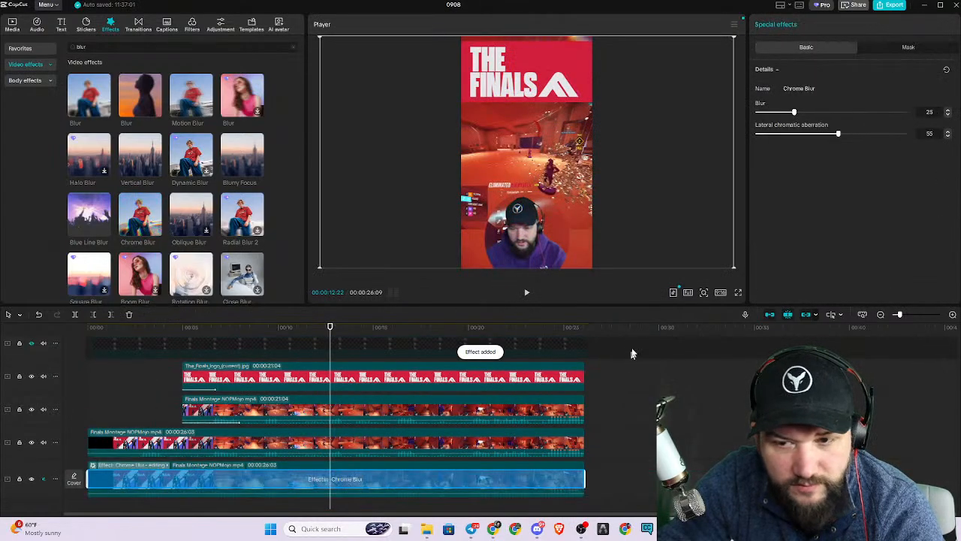
{"action": "left_click", "coordinate": [639, 241]}
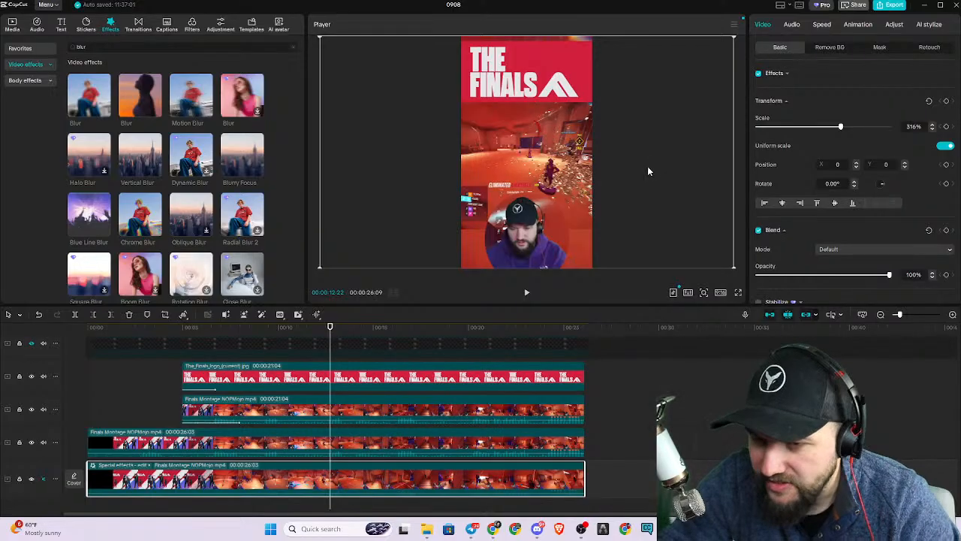
{"action": "left_click", "coordinate": [630, 105]}
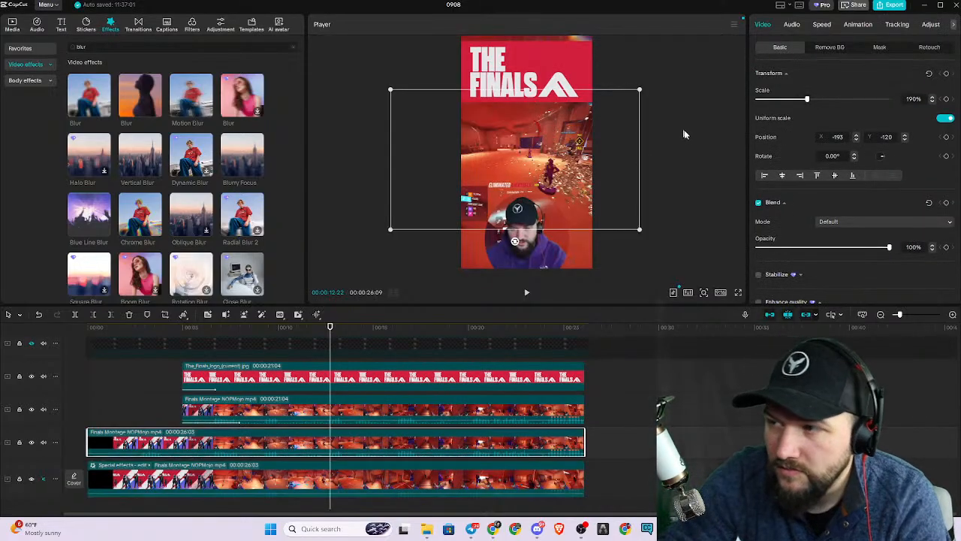
{"action": "left_click", "coordinate": [717, 176]}
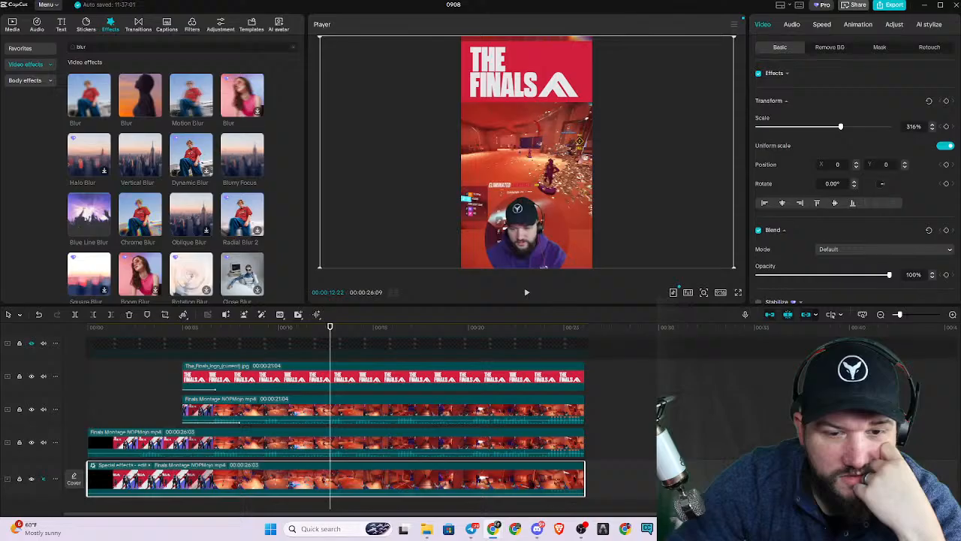
Add how-its-done-made-with-Voicemod.mp3 beneath the video tracks, delete its duplicate, and align the remaining audio's end with the end of the video.
{"action": "scroll", "coordinate": [436, 337], "scroll_direction": "down", "scroll_amount": 1}
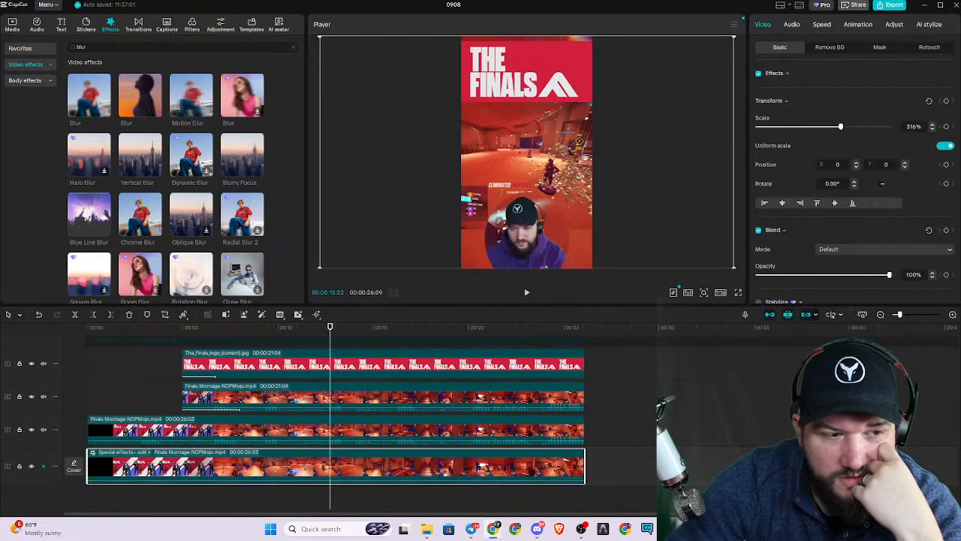
{"action": "left_click_drag", "start_coordinate": [479, 308], "coordinate": [308, 488]}
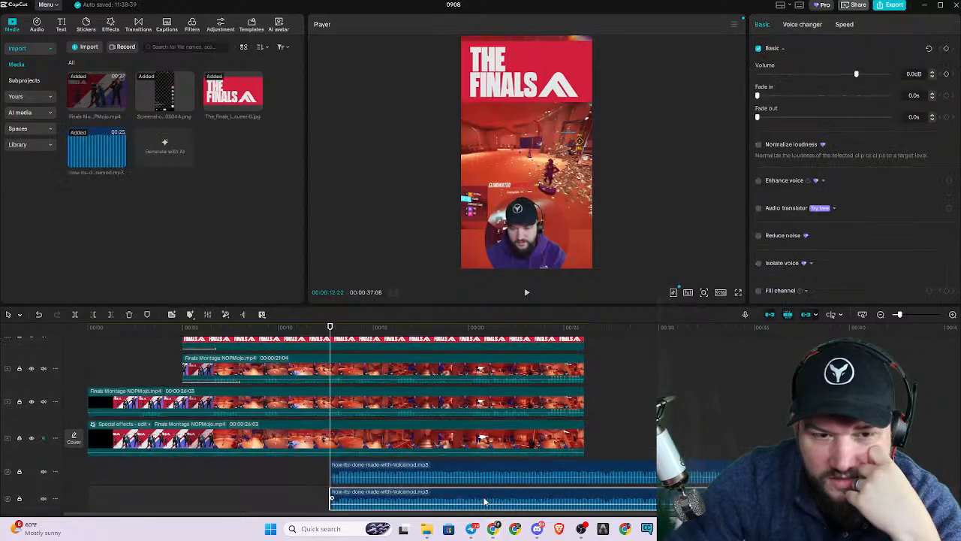
{"action": "key", "text": "Delete"}
{"action": "left_click_drag", "start_coordinate": [526, 466], "coordinate": [353, 462]}
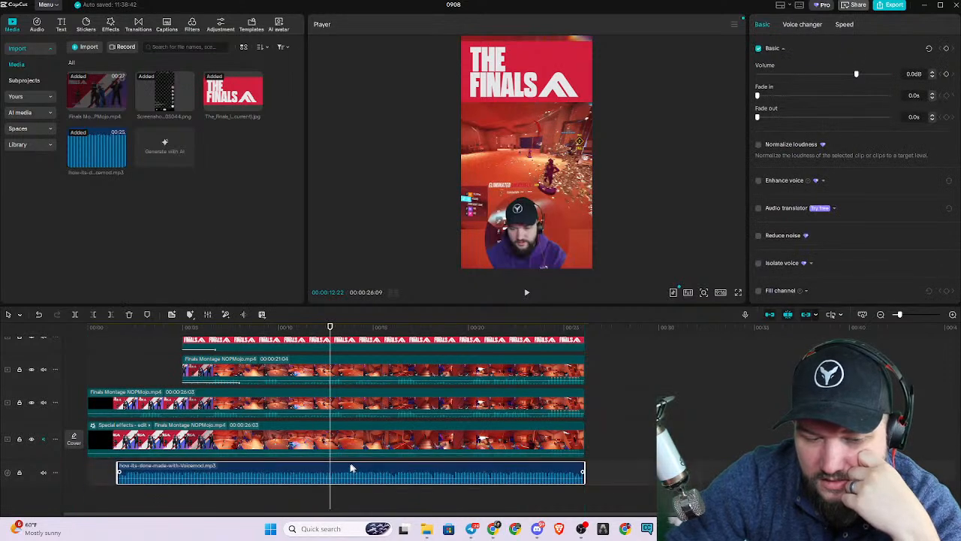
Trim the audio's start to where the logo clip begins, and give it a 2.8 s fade-in and a 3.0 s fade-out.
{"action": "left_click_drag", "start_coordinate": [118, 466], "coordinate": [236, 472]}
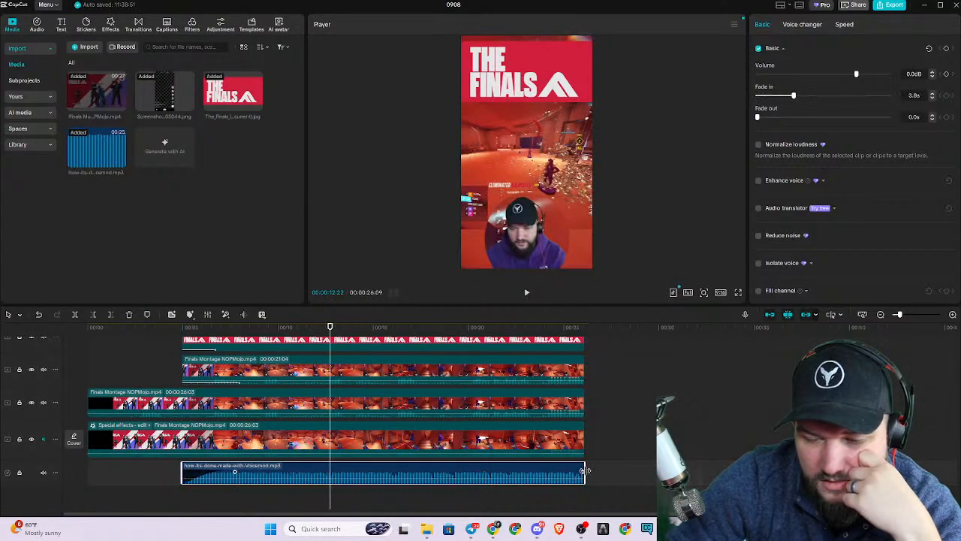
{"action": "left_click_drag", "start_coordinate": [583, 472], "coordinate": [533, 472]}
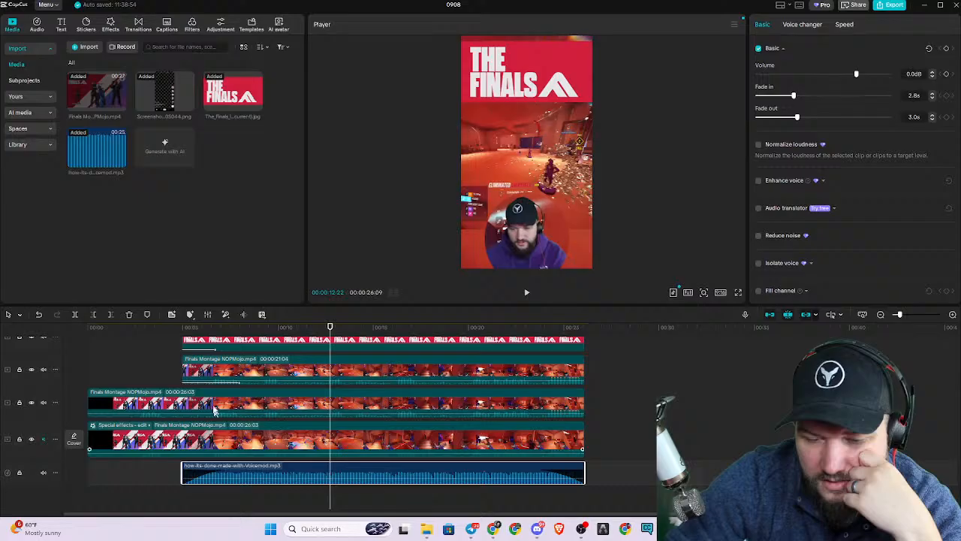
Play the montage with the new audio from the start of the logo clip, and pause after a few seconds.
{"action": "left_click", "coordinate": [184, 327]}
{"action": "key", "text": "space"}
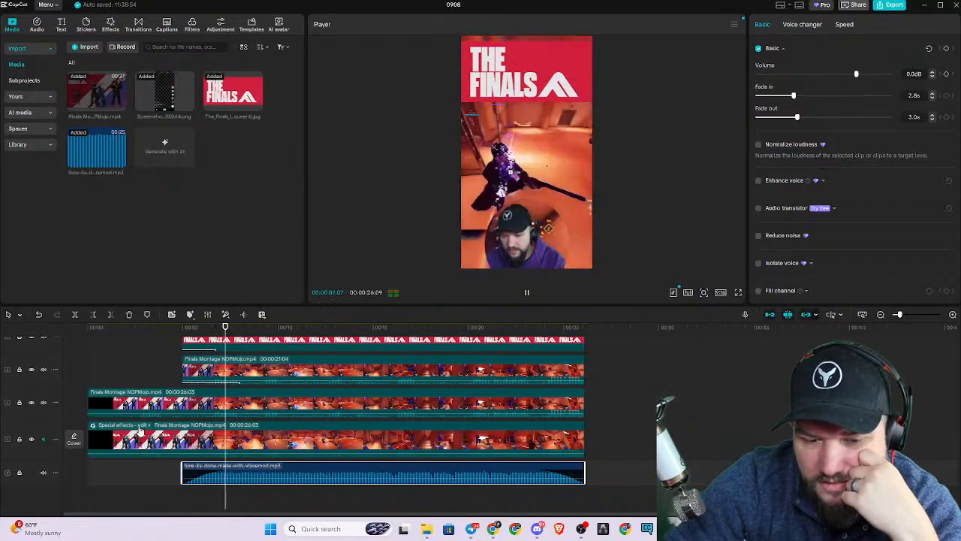
{"action": "left_click", "coordinate": [527, 294]}
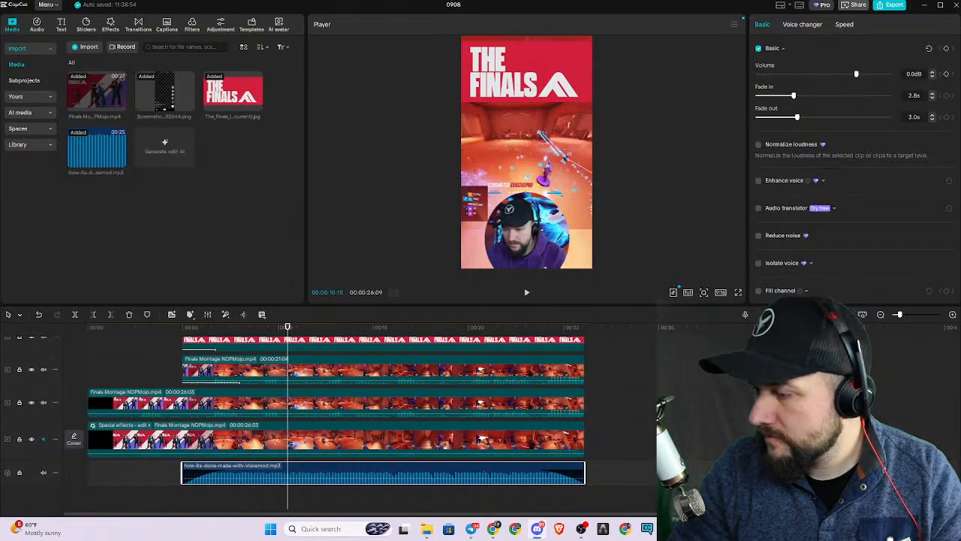
Switch to Discord, stop sharing the screen on the stage, and mute the microphone.
{"action": "left_click_drag", "start_coordinate": [960, 45], "coordinate": [572, 2]}
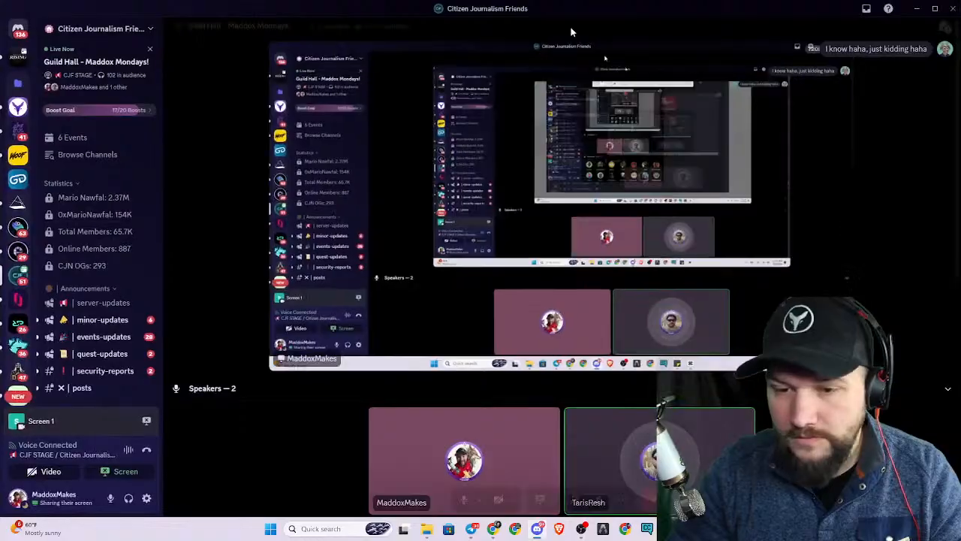
{"action": "scroll", "coordinate": [526, 376], "scroll_direction": "down", "scroll_amount": 5}
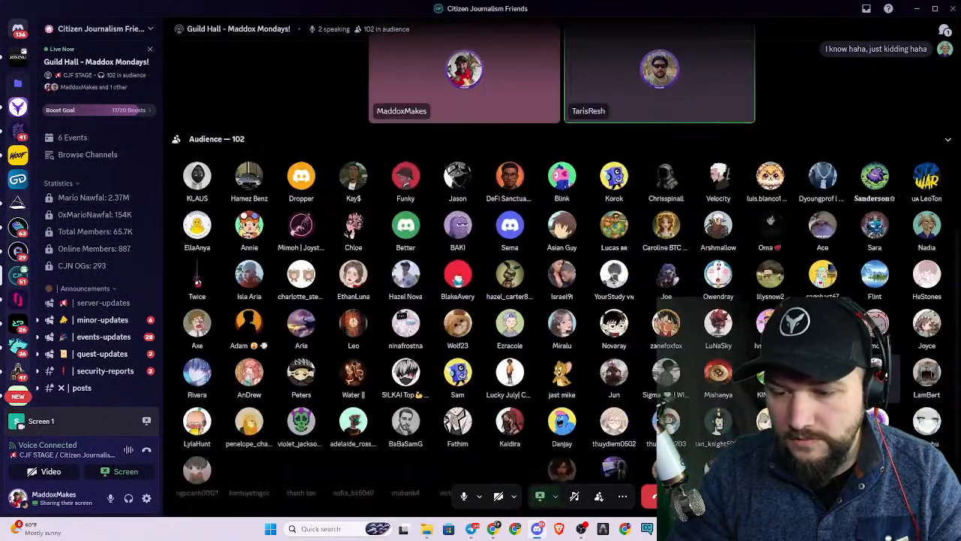
{"action": "left_click", "coordinate": [538, 503]}
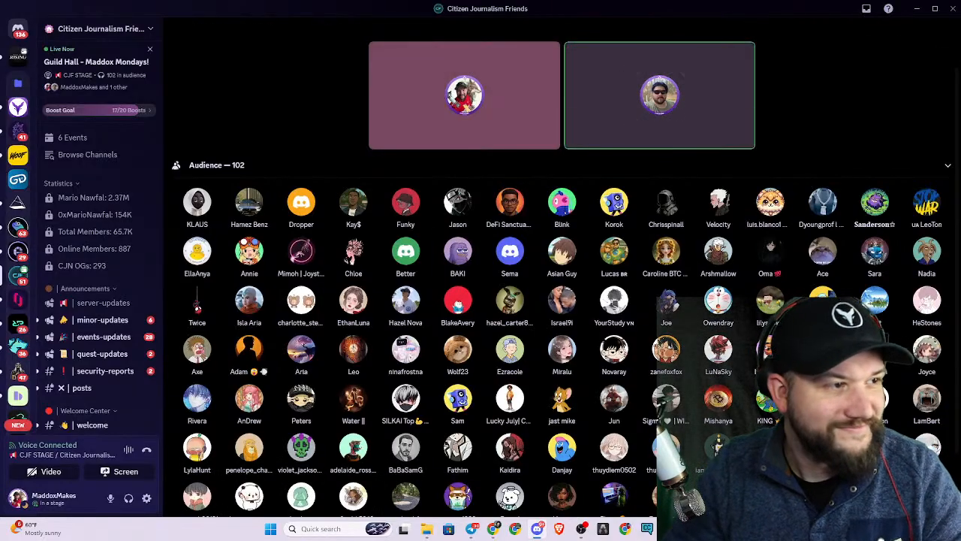
{"action": "left_click", "coordinate": [111, 499]}
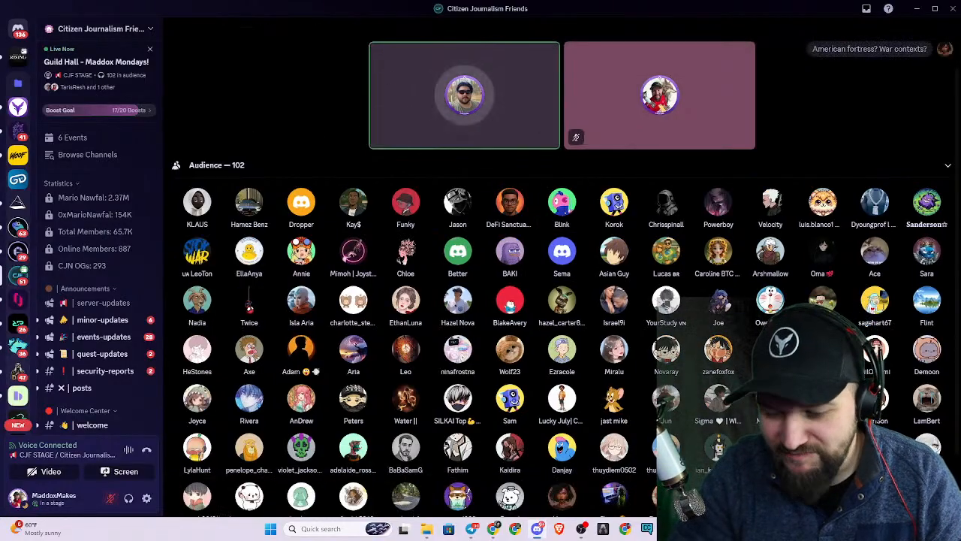
{"action": "mouse_move", "coordinate": [542, 533]}
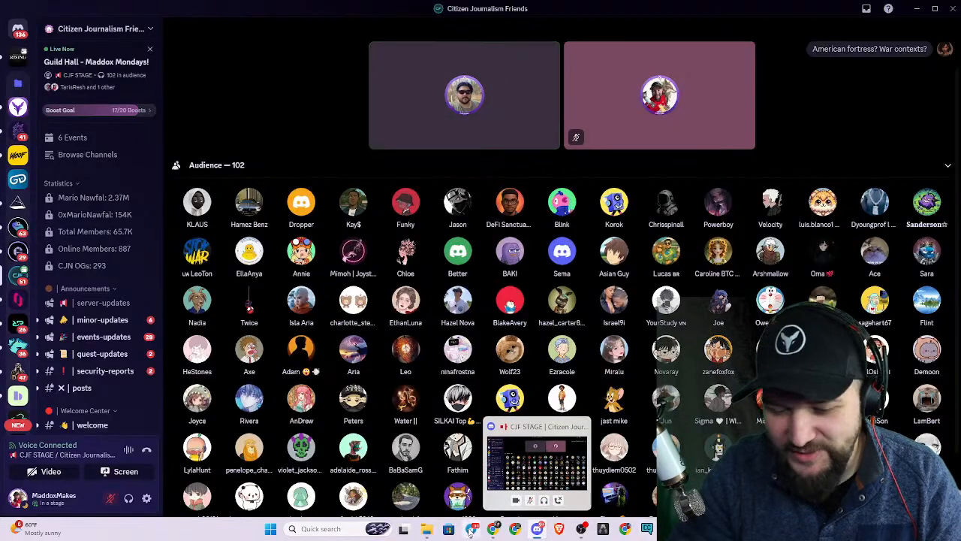